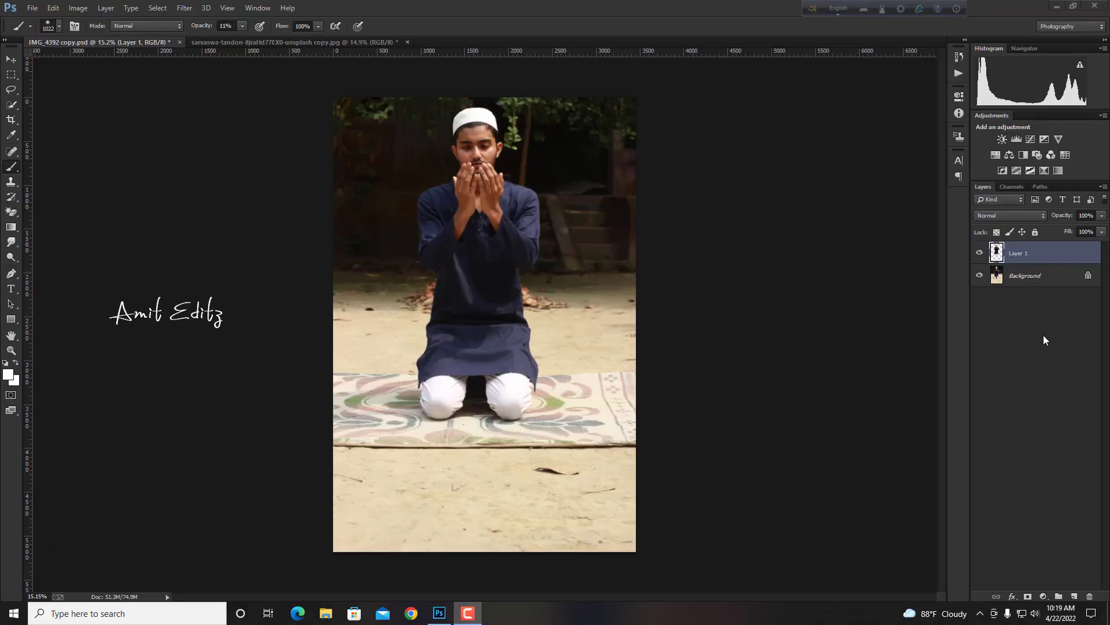
- Hide the Background layer and drag Layer 1, the cut-out praying man, into the mosque photo
click(980, 275)
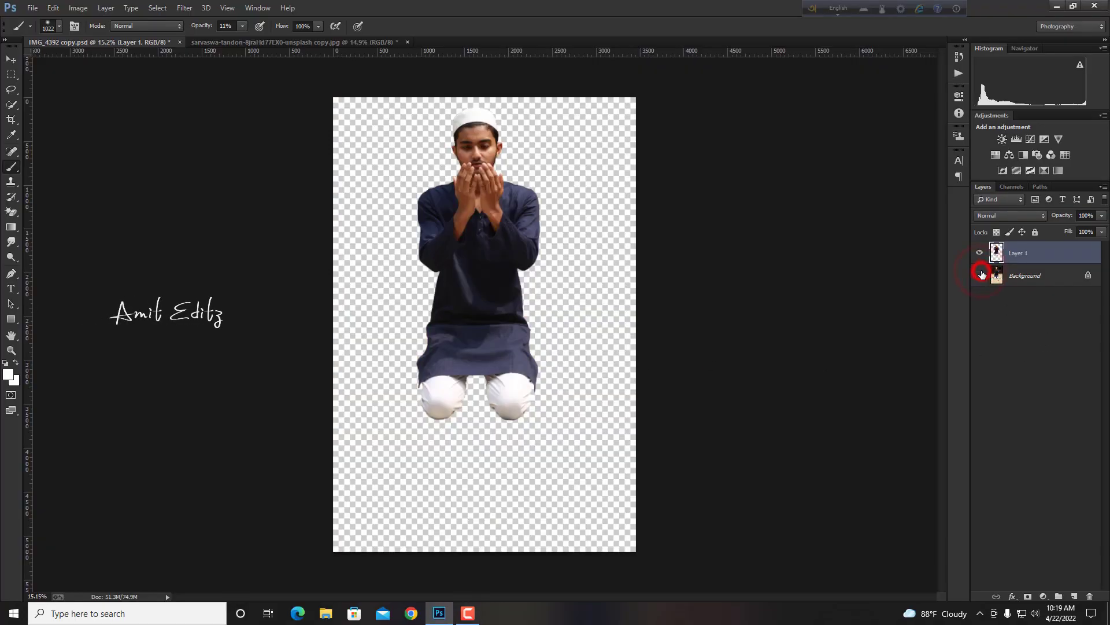
click(982, 274)
scroll(580, 276, up, 1)
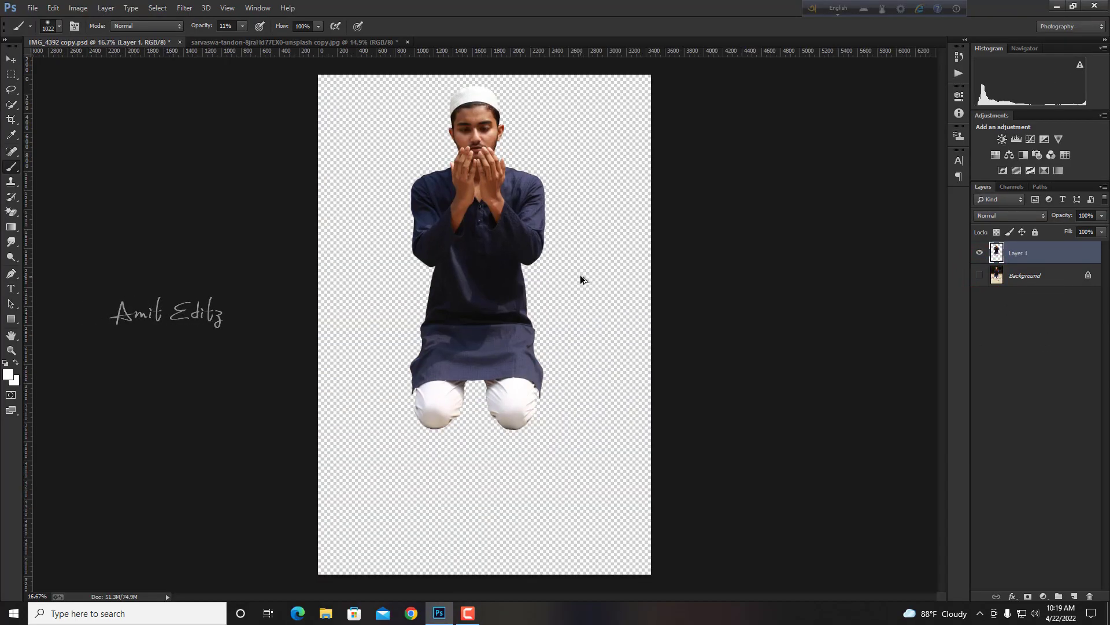
scroll(589, 271, down, 2)
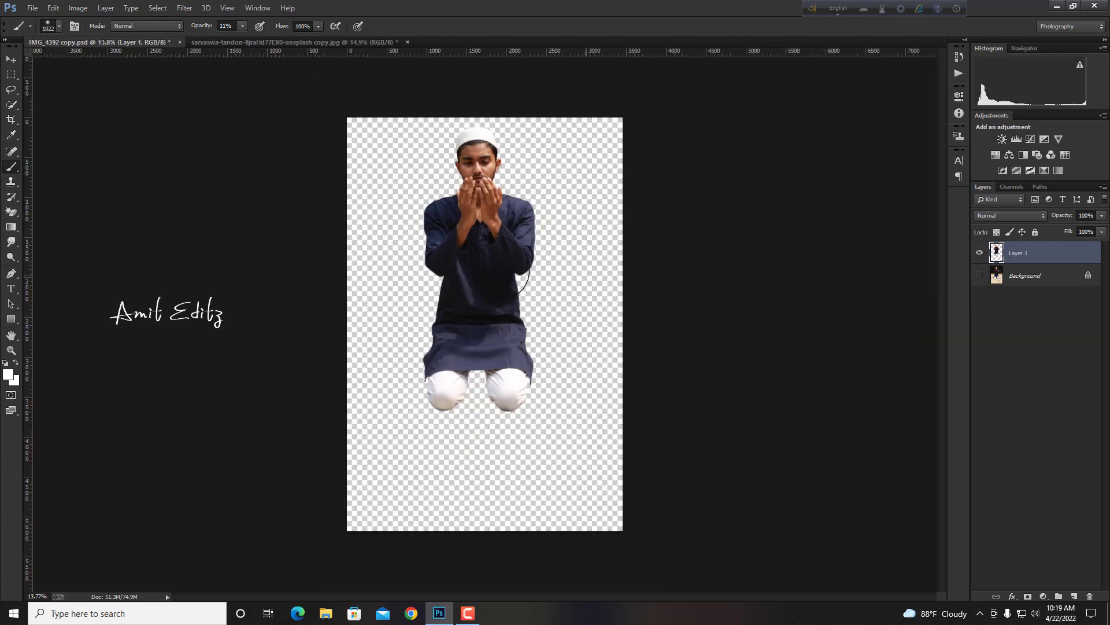
click(10, 59)
mouse_move(483, 241)
mouse_down()
mouse_move(321, 45)
mouse_move(501, 351)
mouse_up()
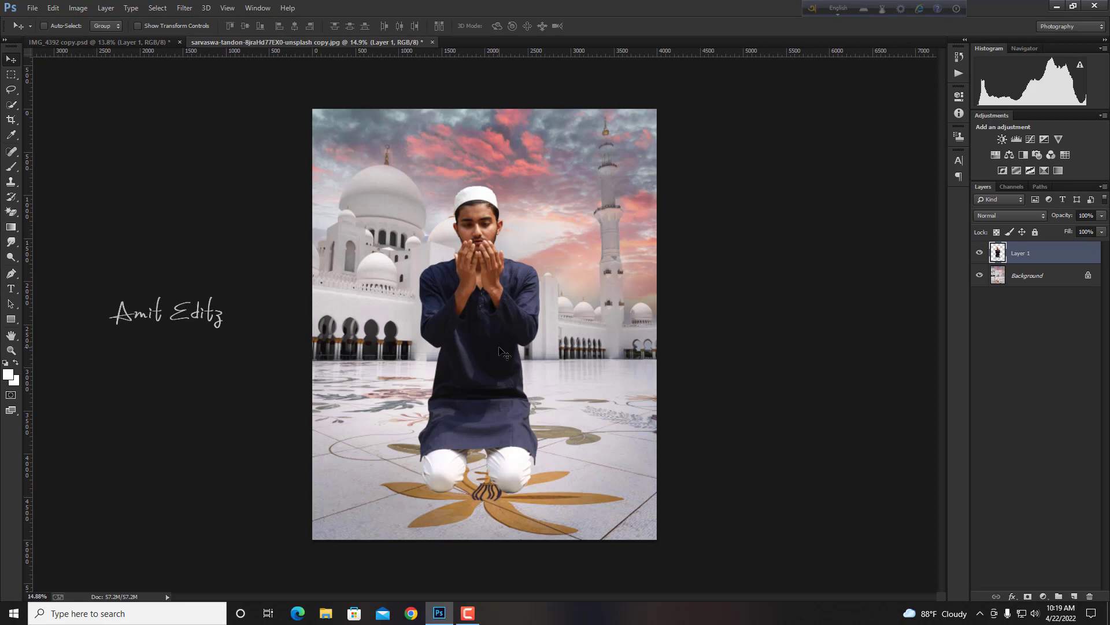
- Scale the praying man to about 94.67% and duplicate the mosque Background layer
key(ctrl+t)
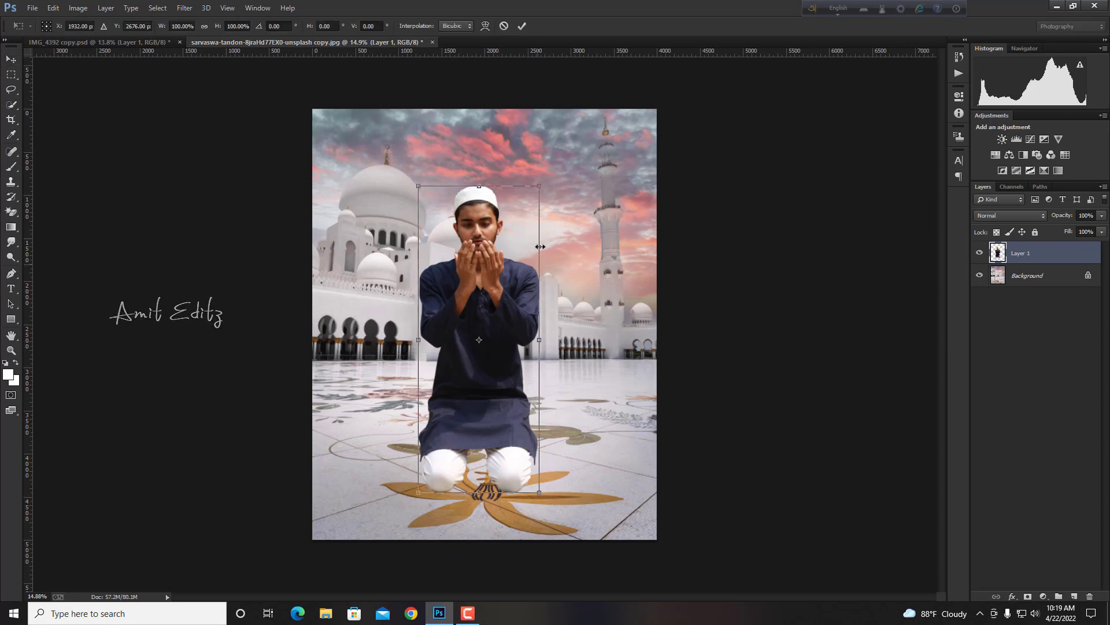
drag(539, 187, 535, 194)
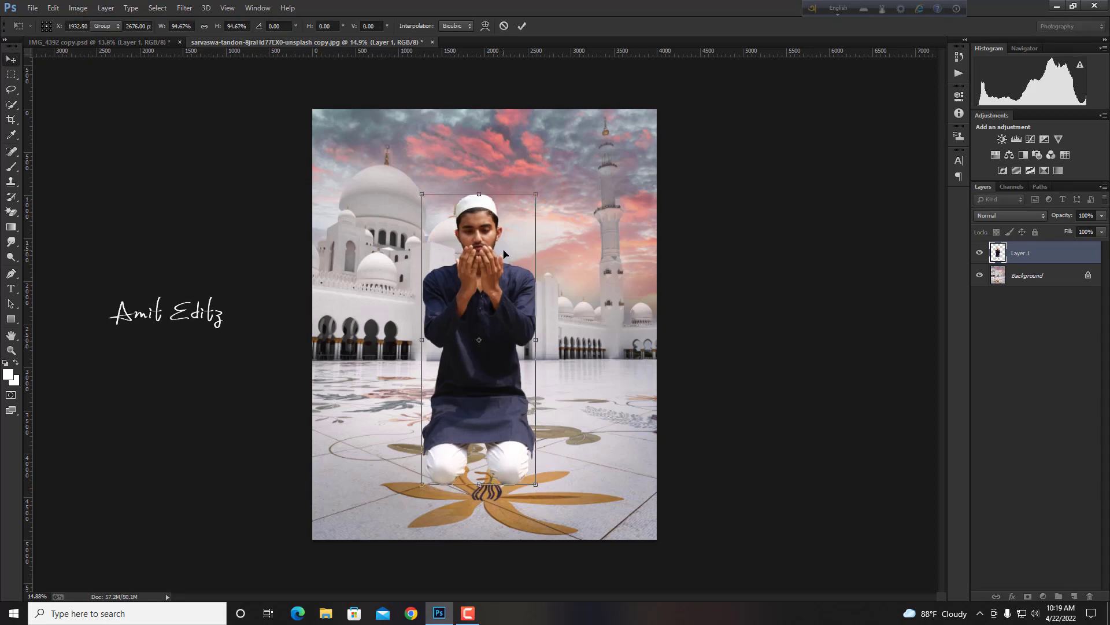
key(Return)
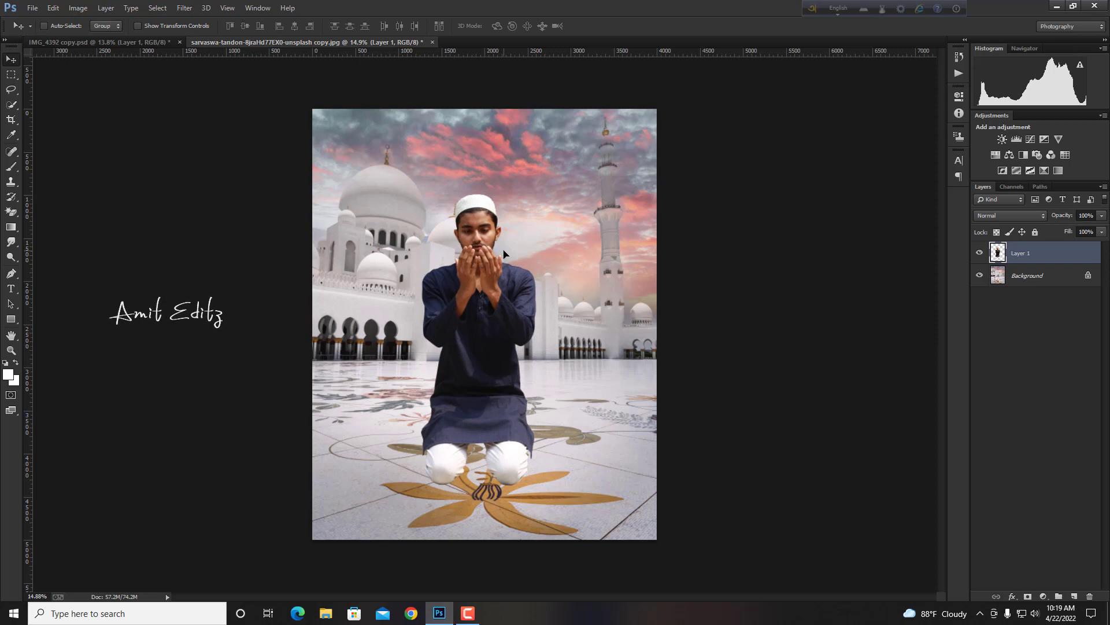
drag(1039, 270, 1074, 596)
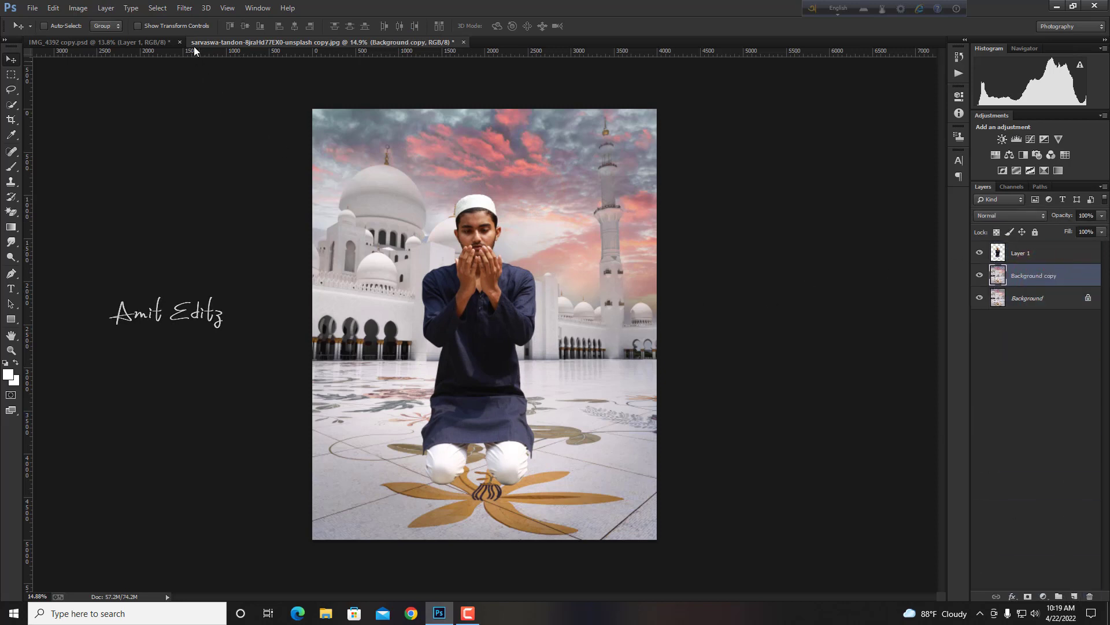
- Apply a Gaussian Blur of radius 30.5 pixels to the Background copy layer
click(184, 8)
mouse_move(252, 146)
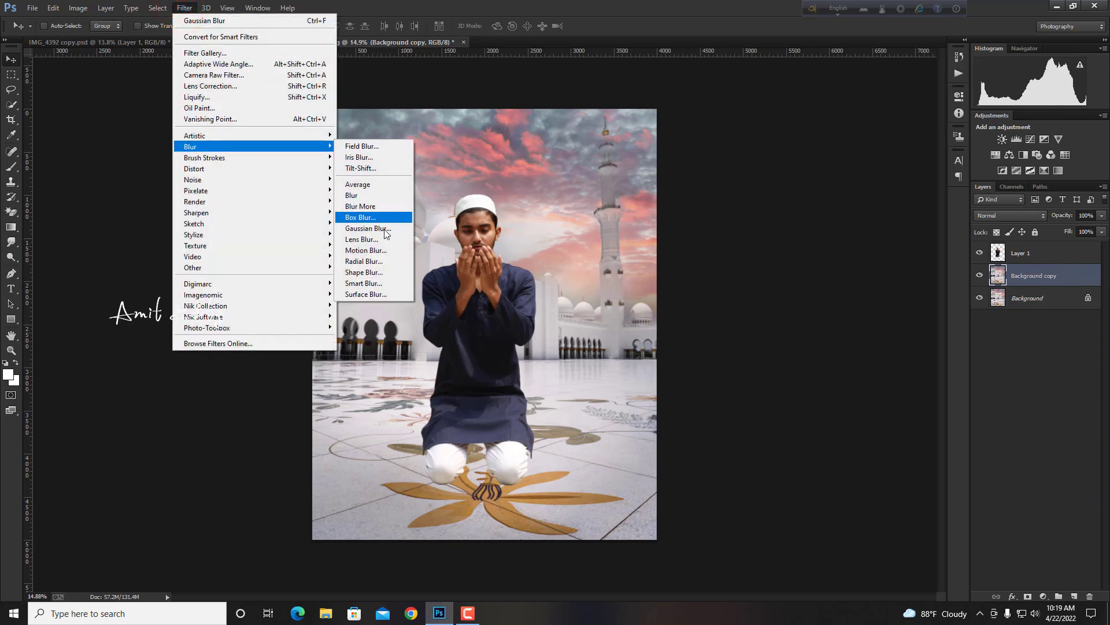
click(384, 229)
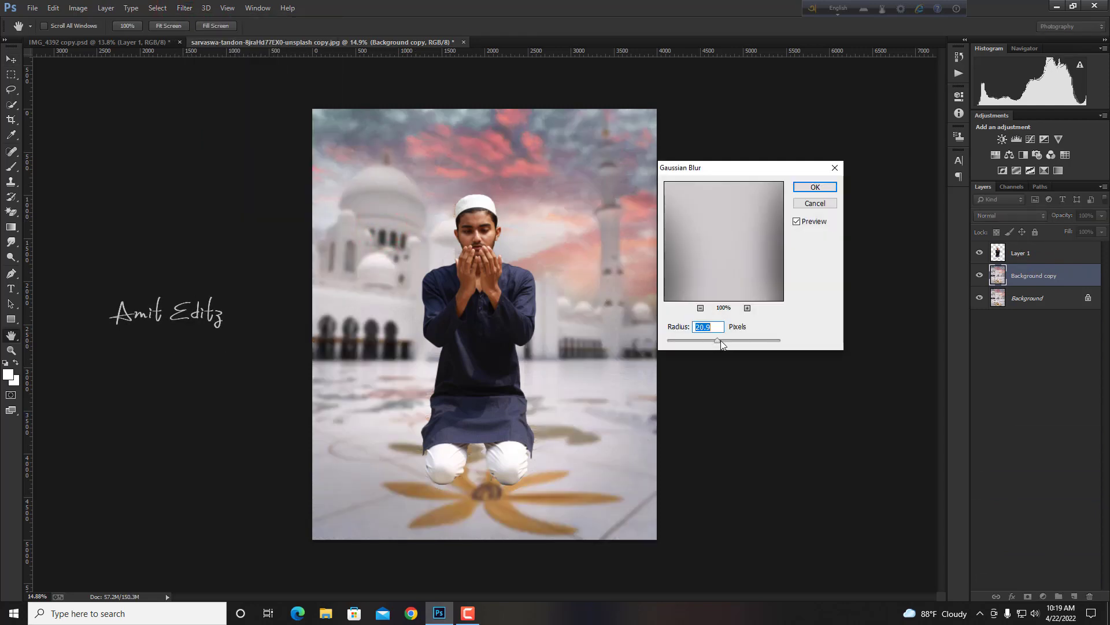
drag(721, 340, 720, 341)
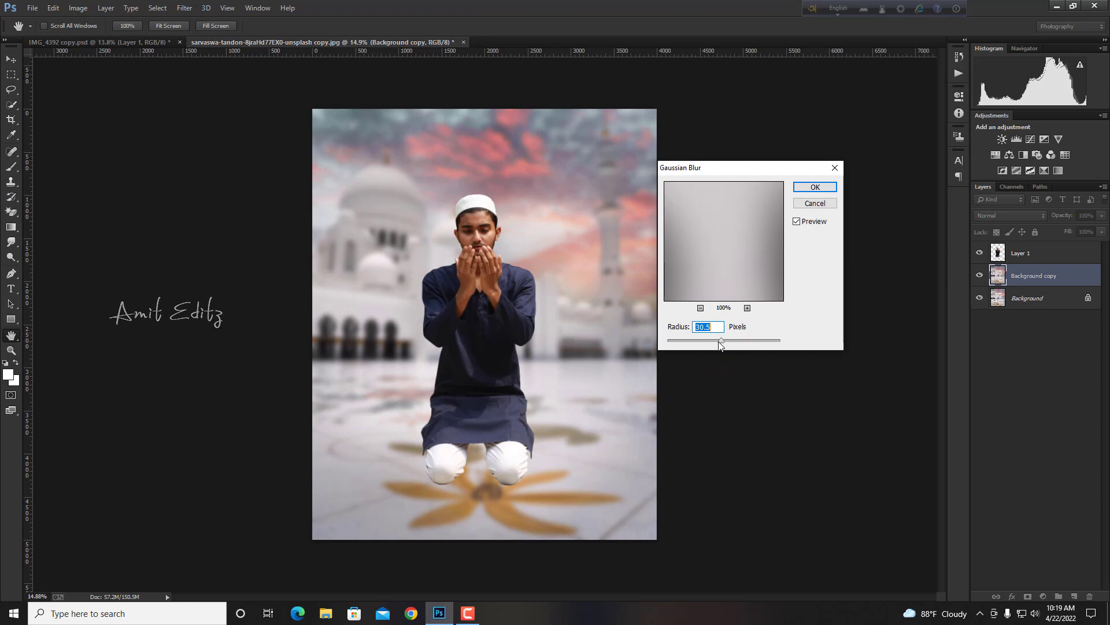
click(812, 186)
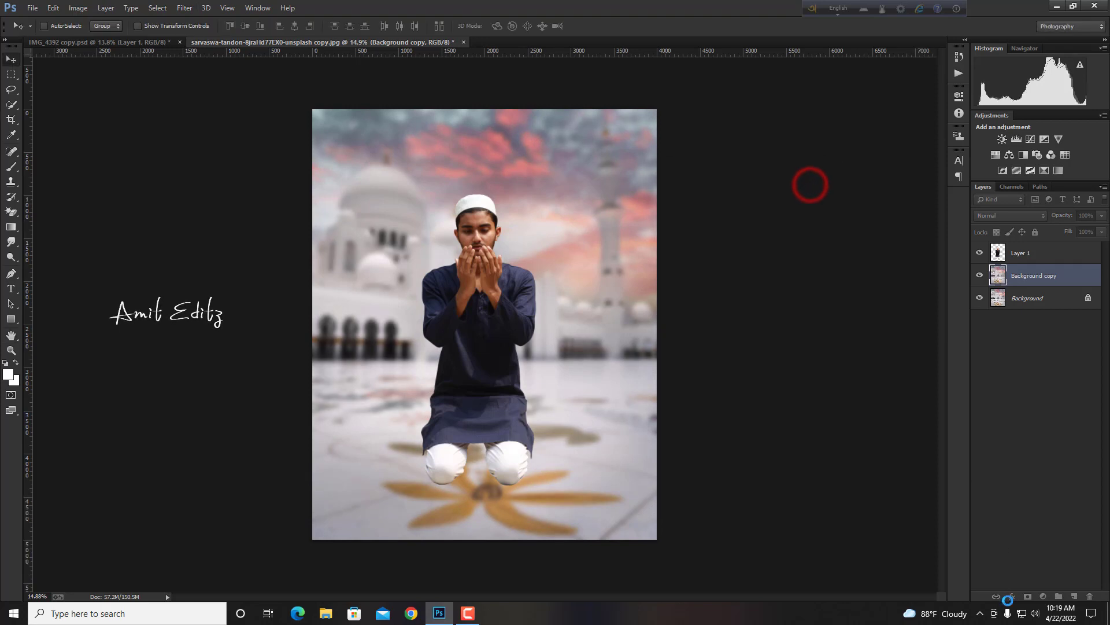
- Mask the blurred copy and brush black over the floor to restore the sharp flower pattern
click(1028, 596)
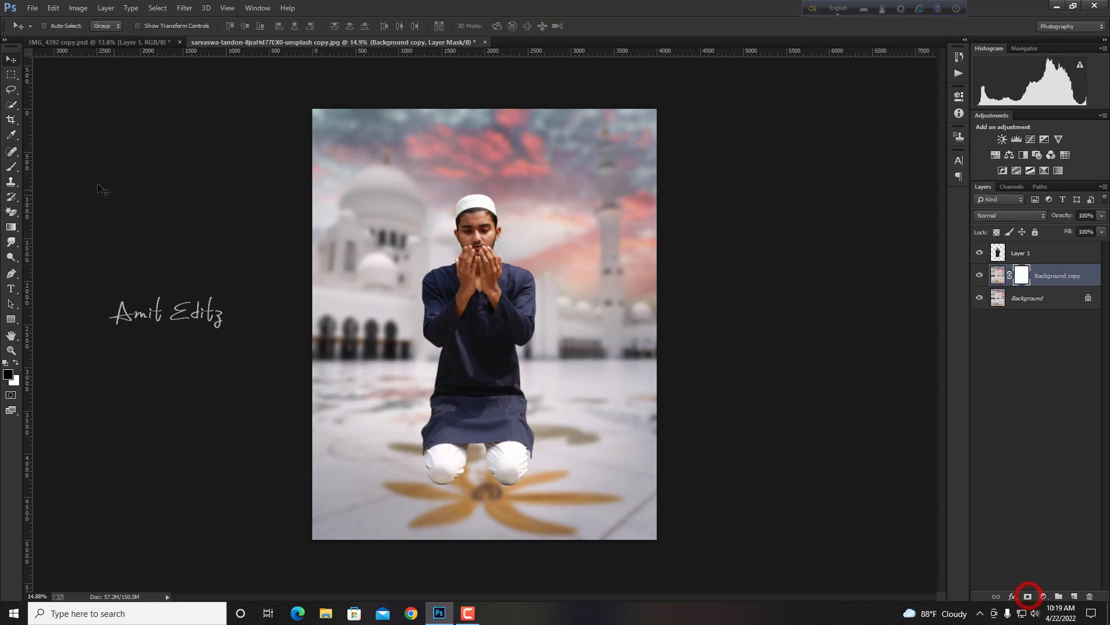
click(9, 166)
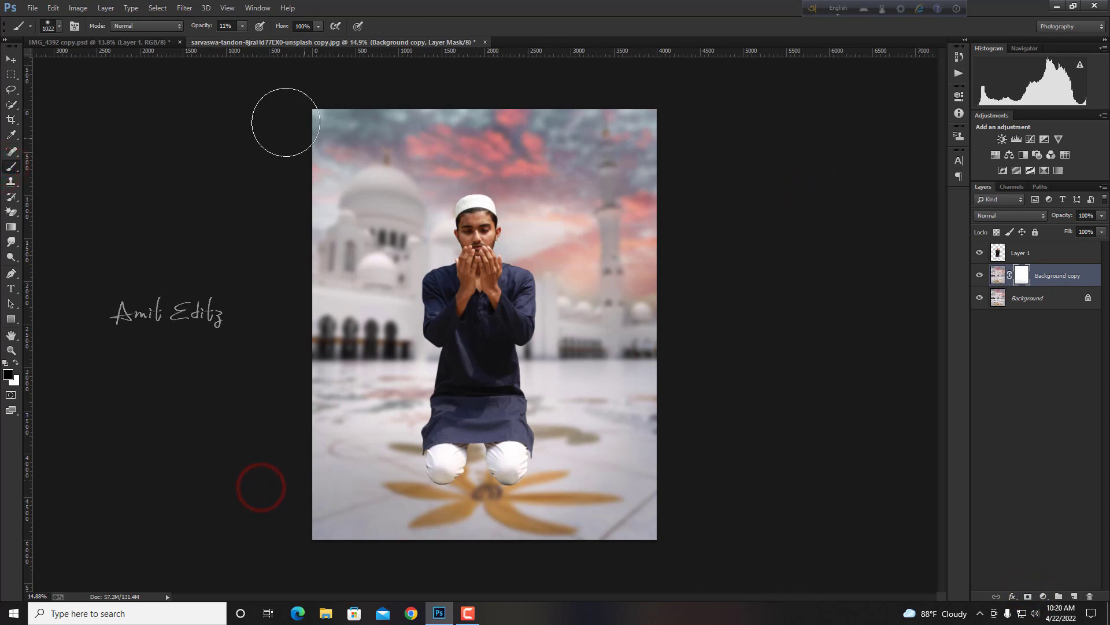
mouse_move(366, 425)
mouse_down()
mouse_move(622, 424)
mouse_move(370, 428)
mouse_up()
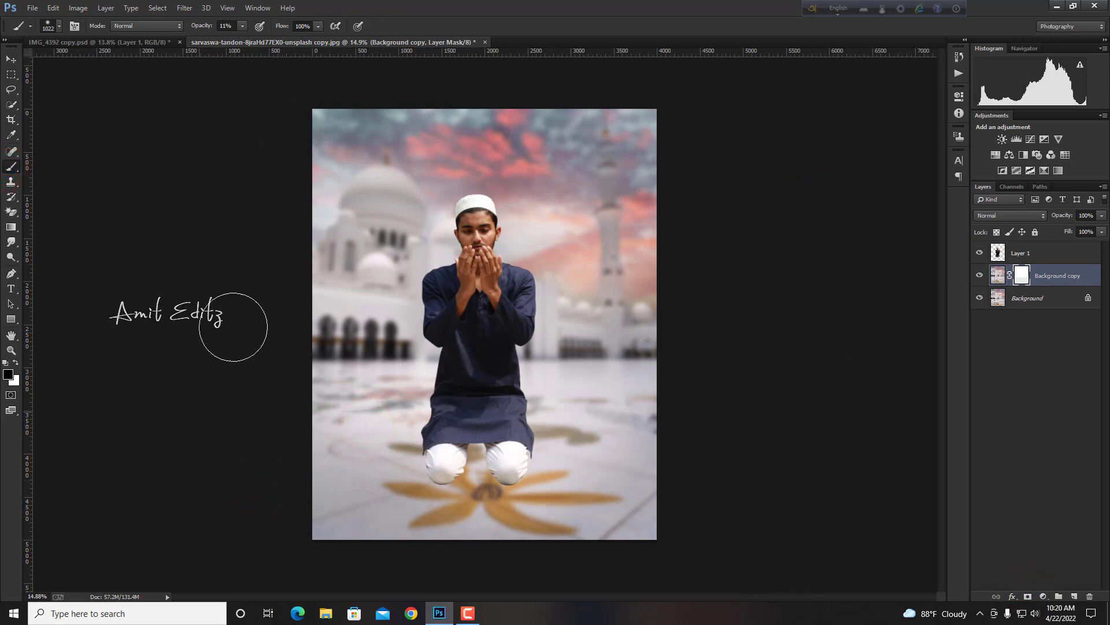
text(100)
drag(499, 498, 694, 503)
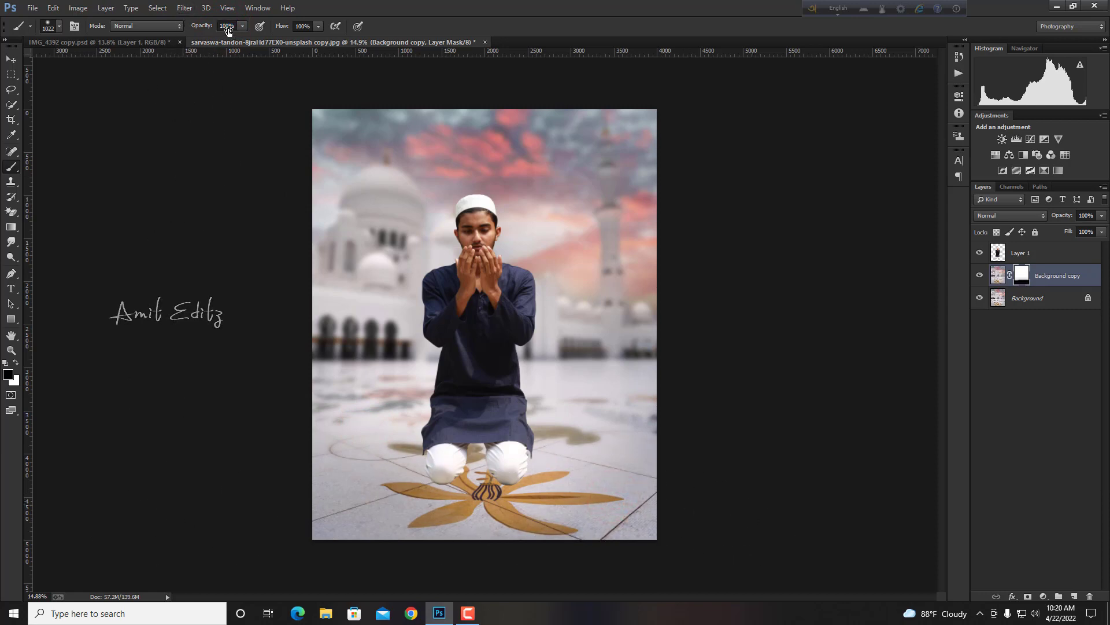
text(11)
drag(341, 431, 688, 440)
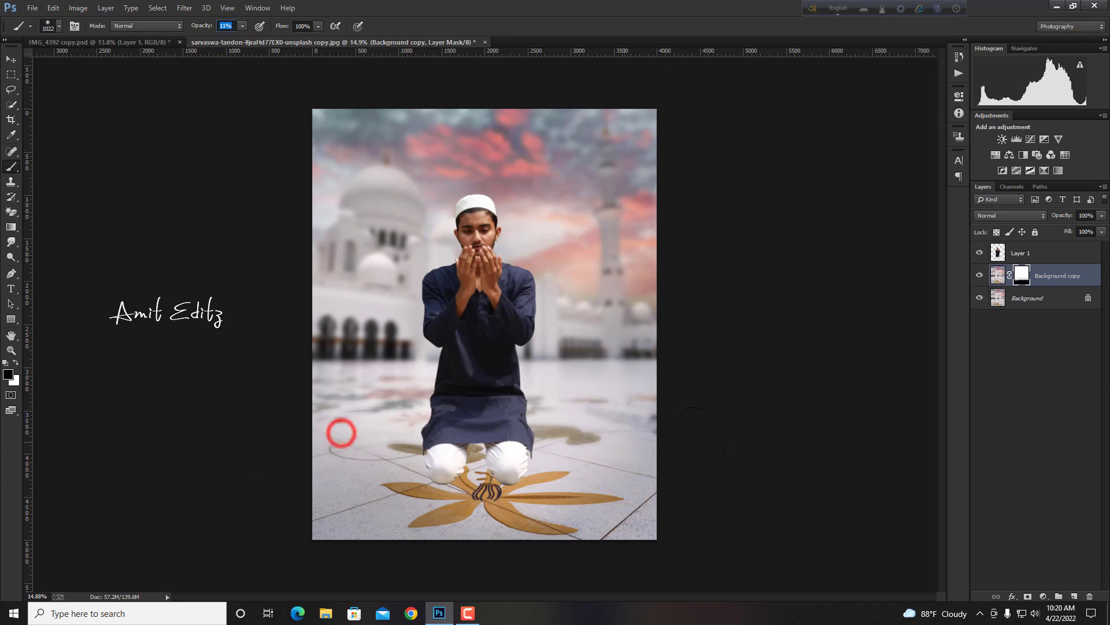
drag(597, 448, 289, 456)
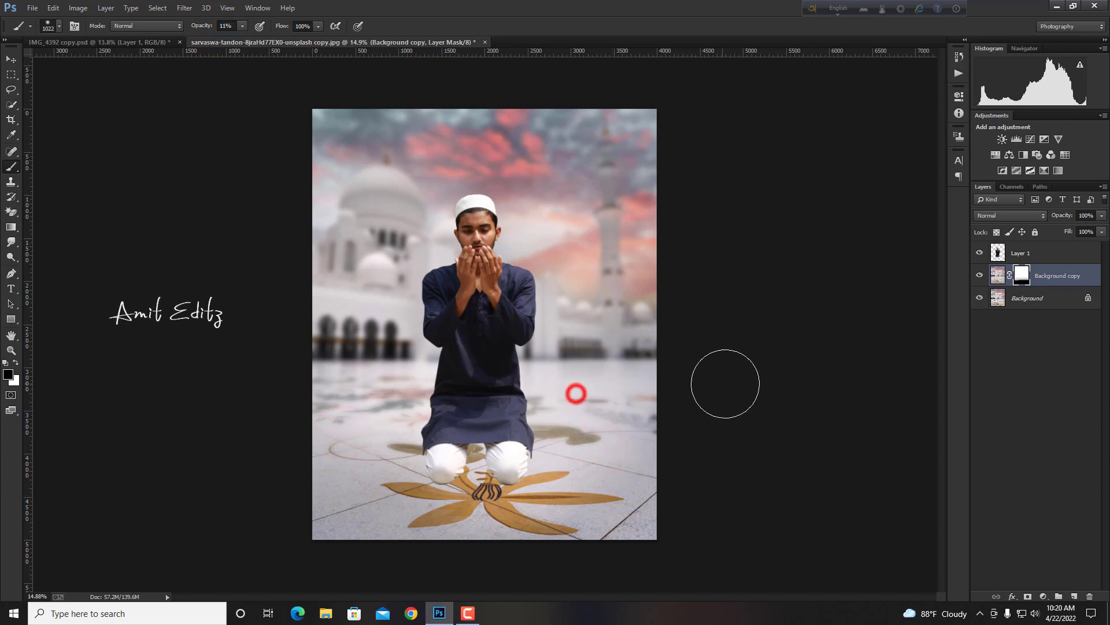
key(ctrl+minus)
key(ctrl+plus)
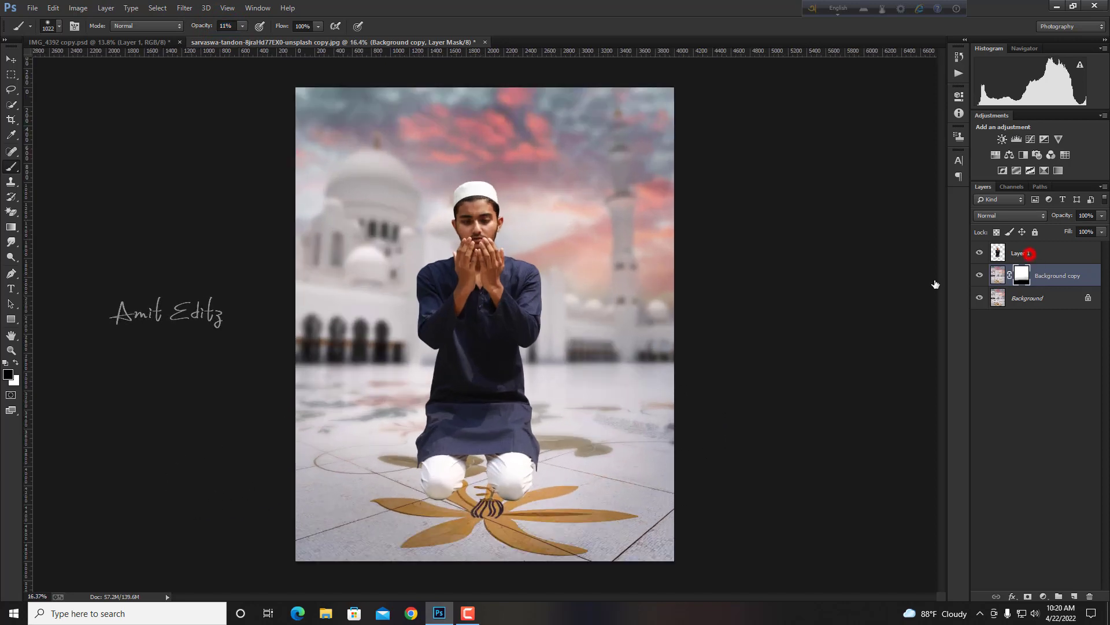
click(1024, 253)
- Apply the Background copy's layer mask and merge the copy down into Background
key(ctrl+minus)
right_click(1019, 281)
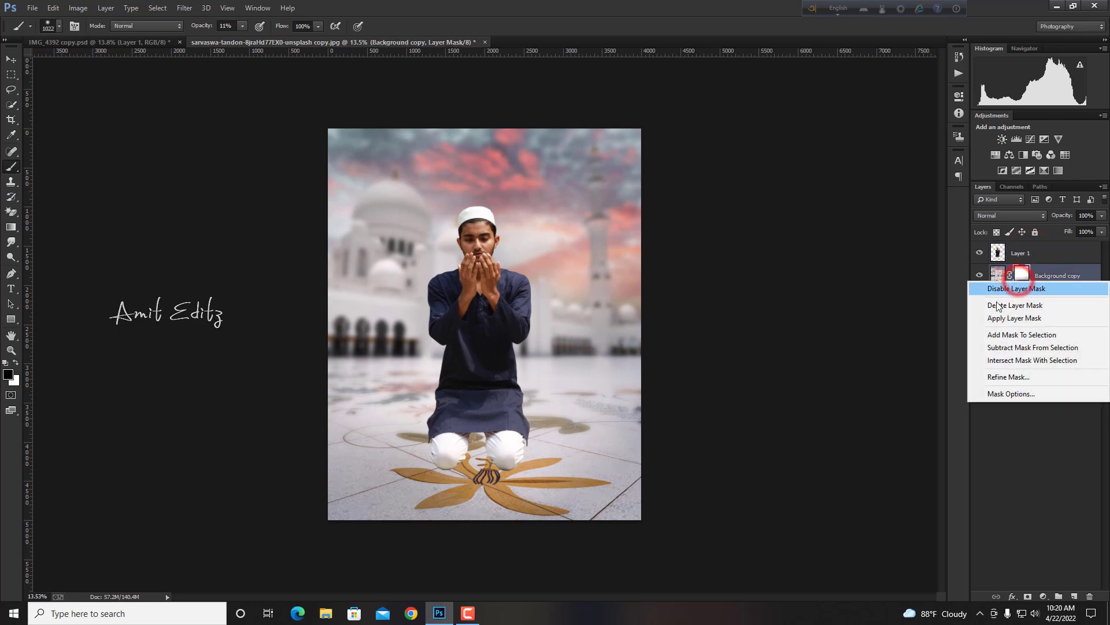
click(997, 322)
click(1007, 304)
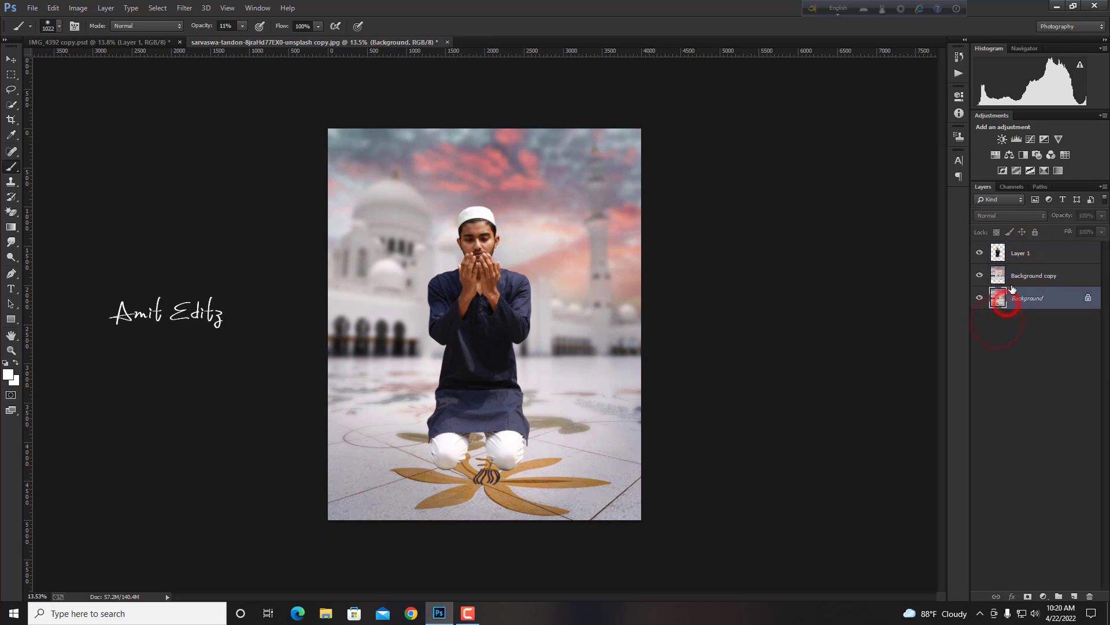
right_click(1027, 279)
click(902, 420)
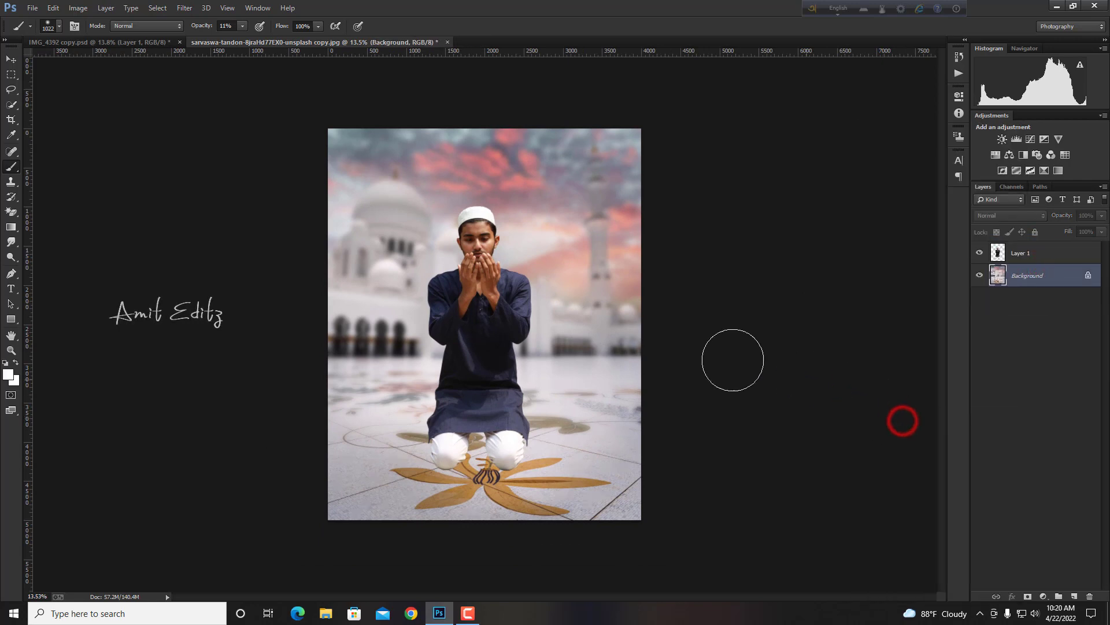
- Darken the bottom edge of the courtyard photo with an upward gradient
click(11, 228)
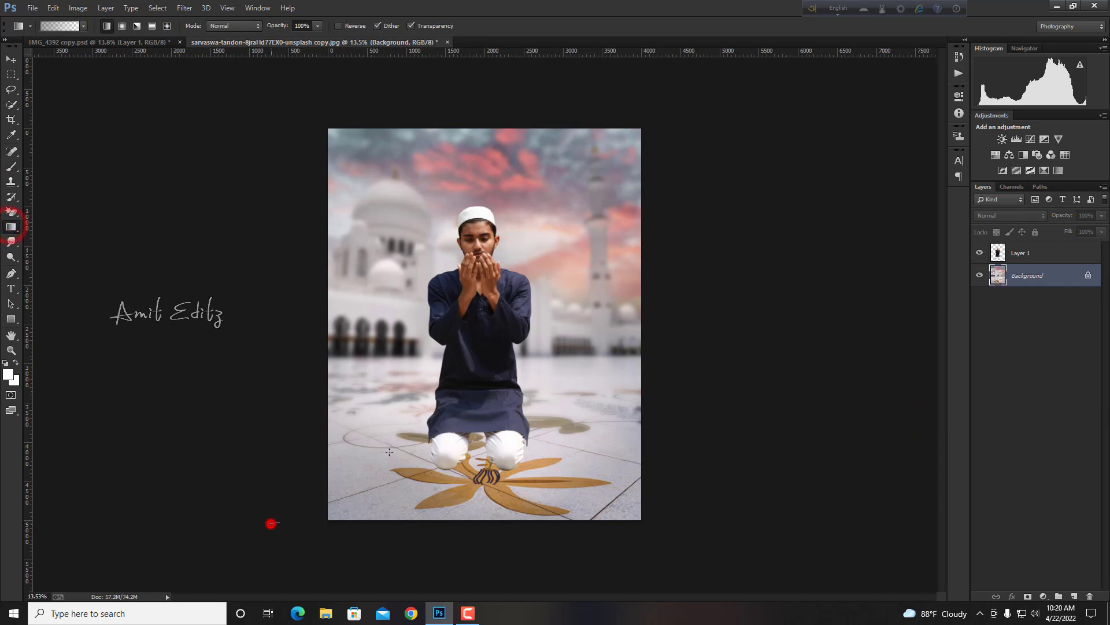
drag(389, 451, 493, 347)
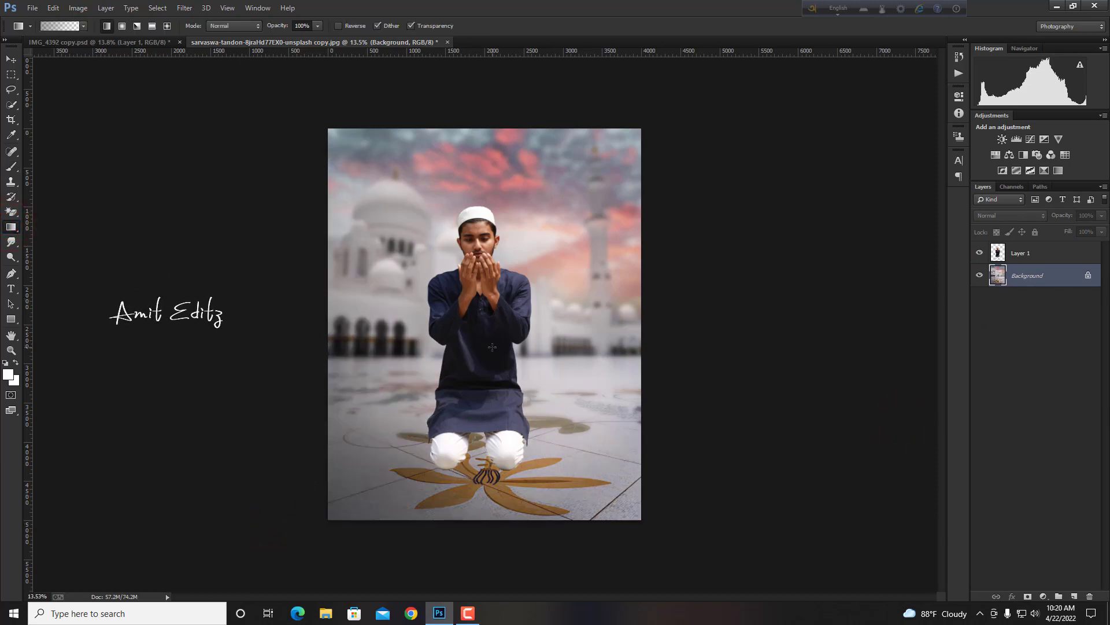
key(ctrl+z)
drag(406, 544, 431, 509)
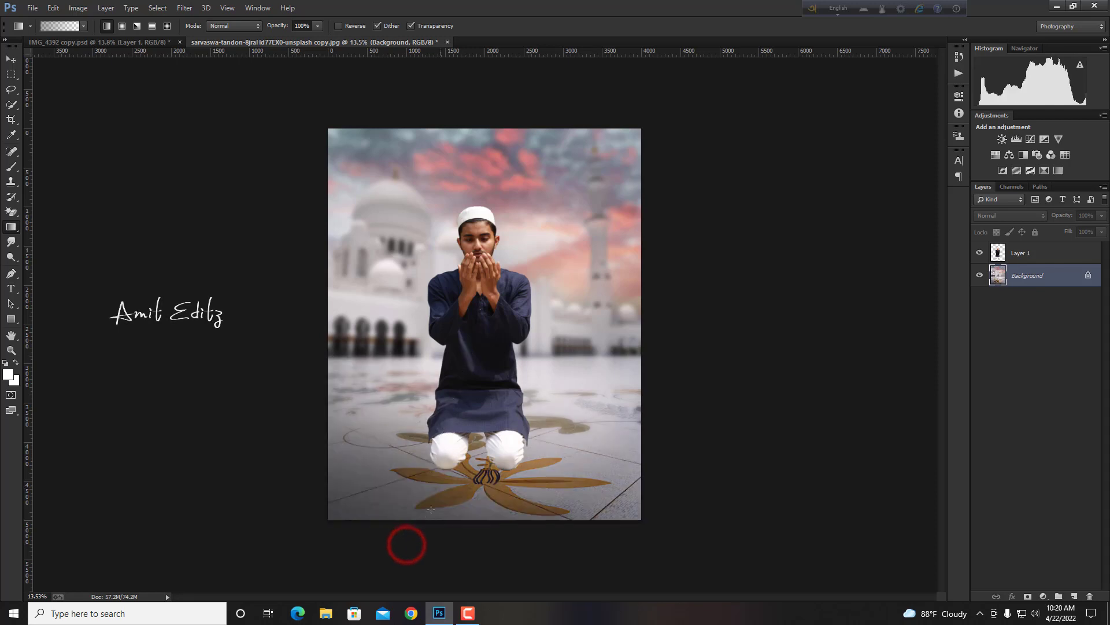
scroll(409, 407, down, 1)
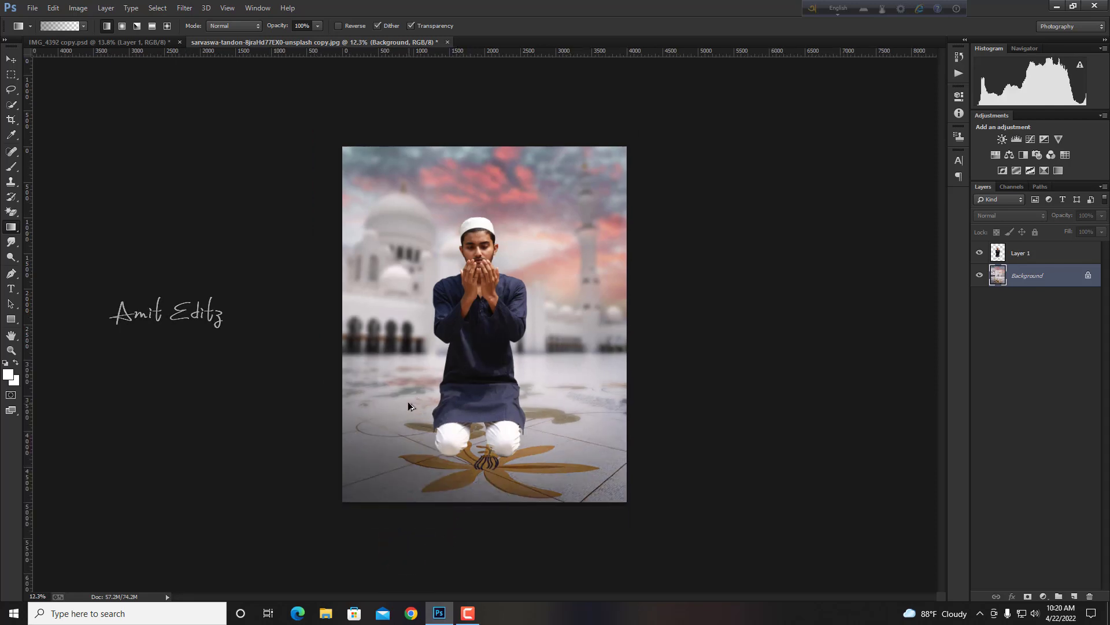
click(10, 59)
scroll(376, 245, up, 1)
- Add a dark Solid Color fill layer above the praying man's layer
click(1045, 254)
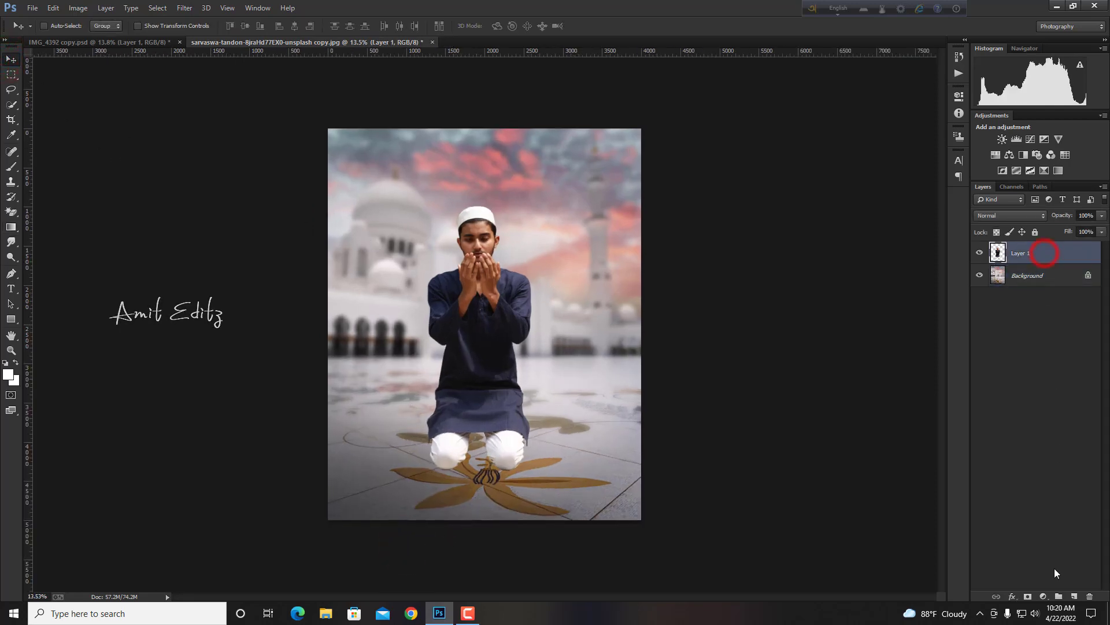
click(1044, 597)
click(1028, 342)
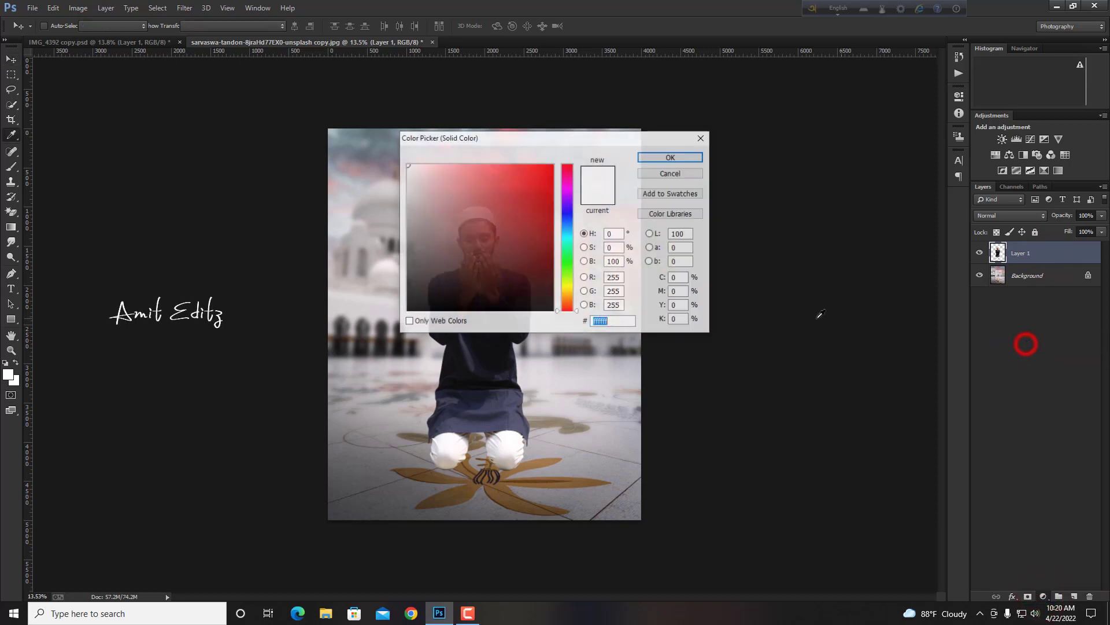
click(445, 294)
click(688, 155)
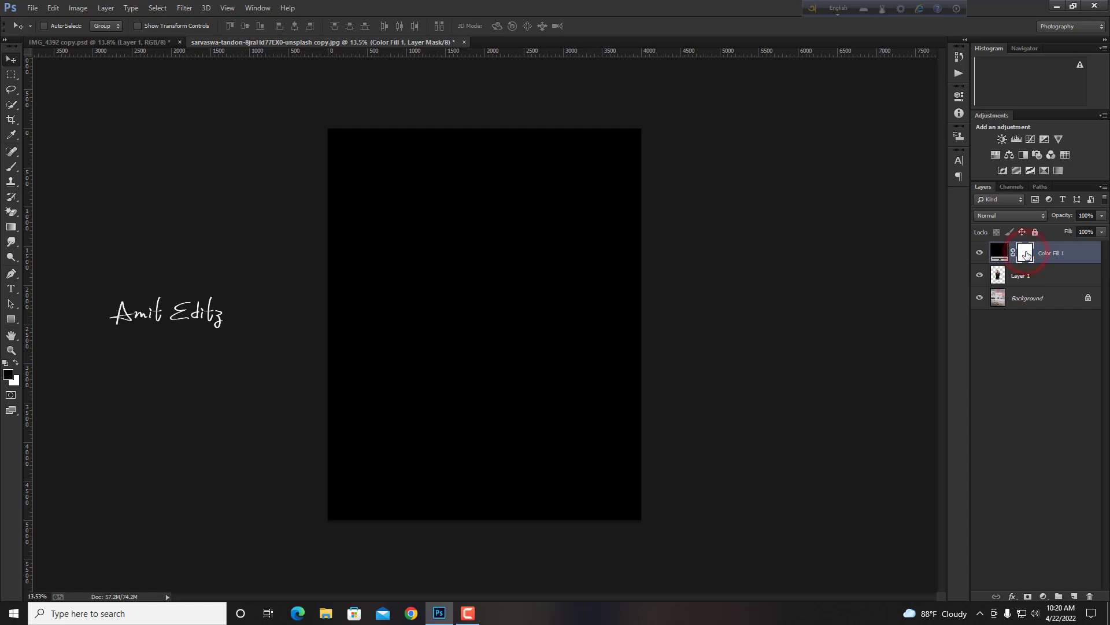
- Invert the fill's mask, move Color Fill 1 below Layer 1, and set black as background colour
key(ctrl+i)
drag(1049, 253, 1049, 281)
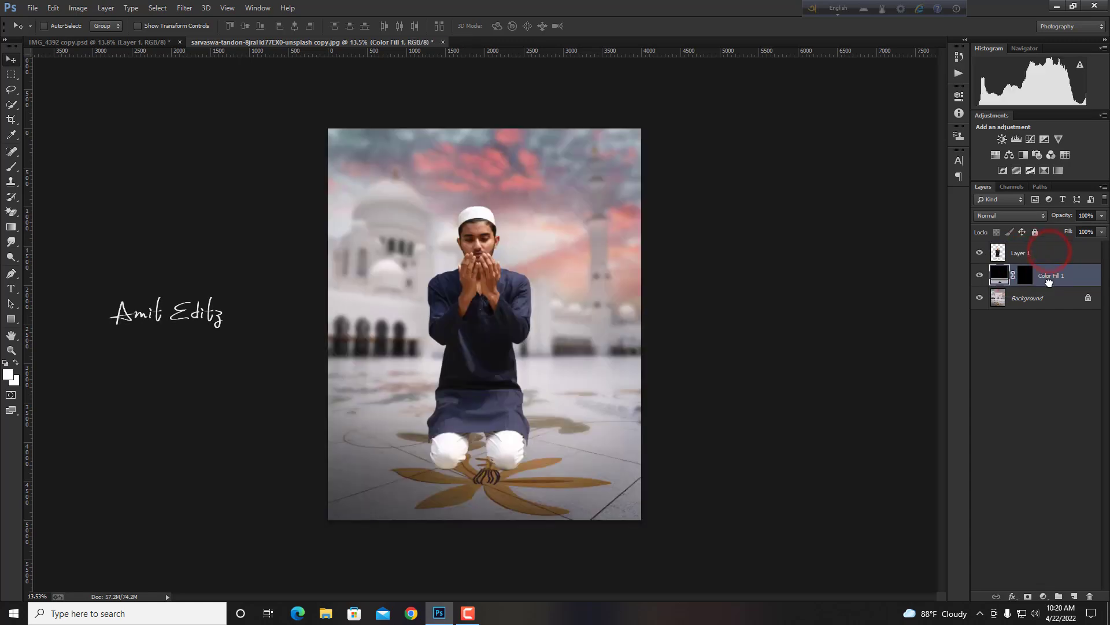
click(10, 167)
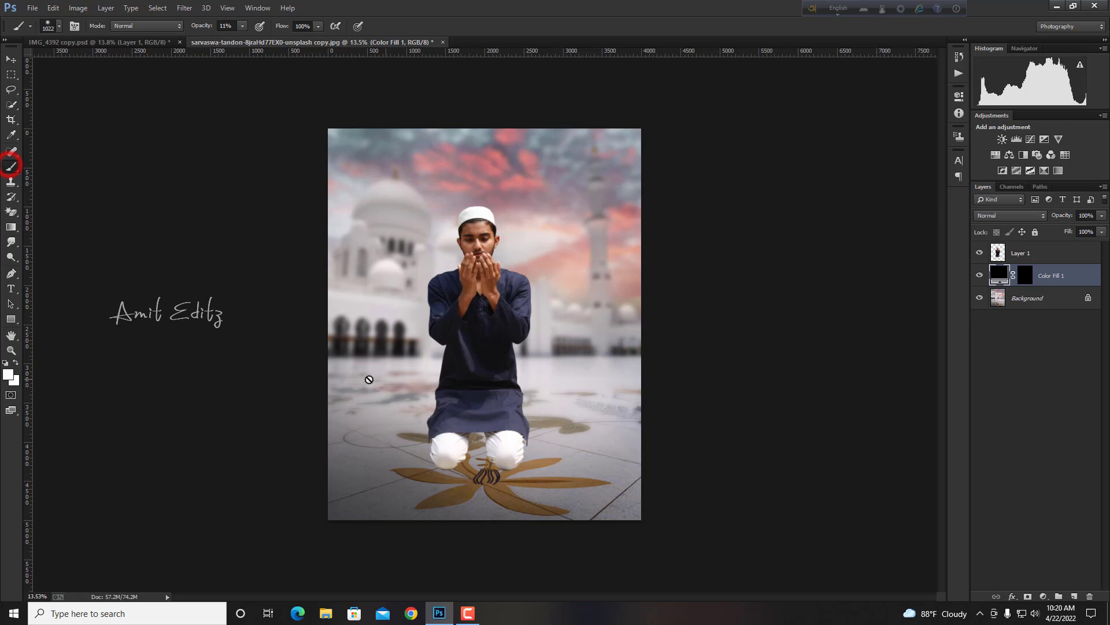
click(13, 380)
drag(475, 267, 407, 311)
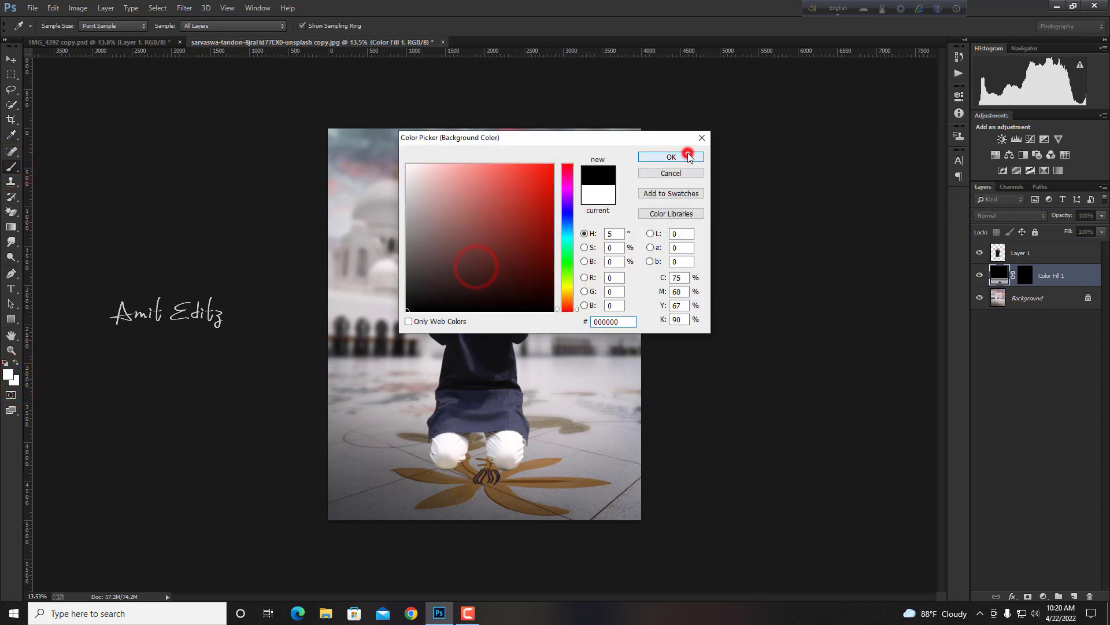
click(688, 156)
scroll(411, 330, up, 3)
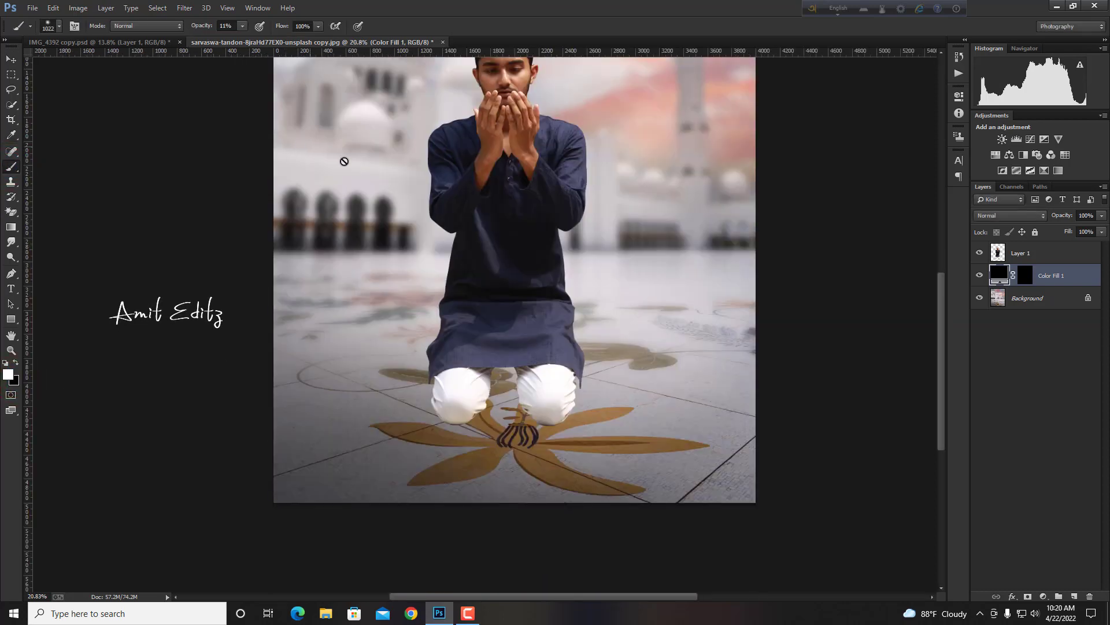
- Target the Color Fill 1 mask with a flattened elliptical brush at 21% opacity
right_click(344, 161)
click(1025, 275)
key(x)
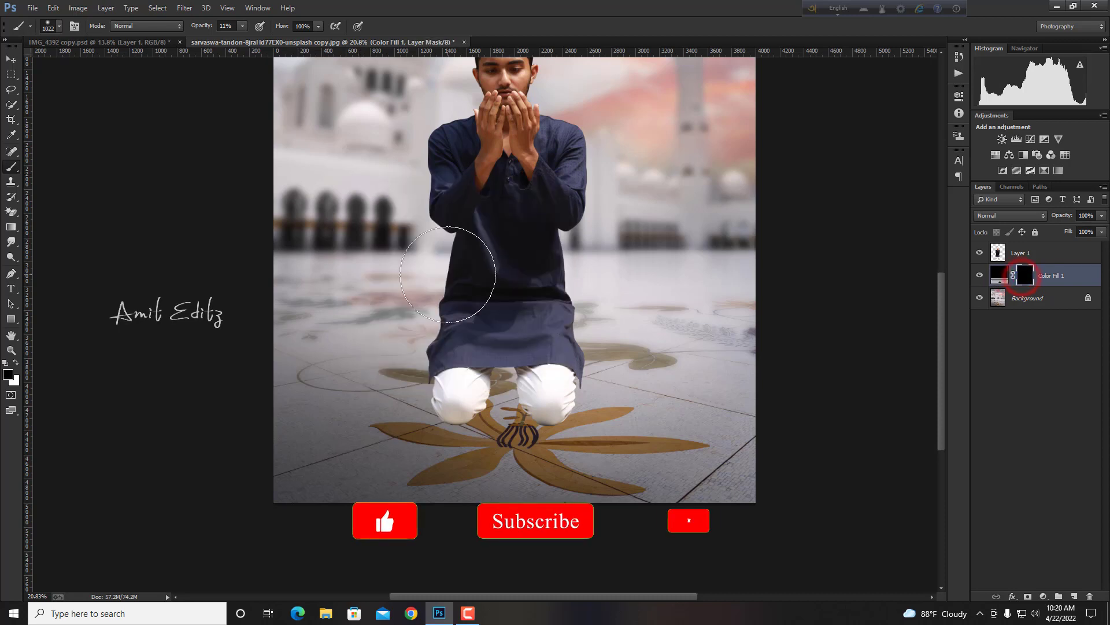
right_click(448, 274)
drag(479, 294, 485, 309)
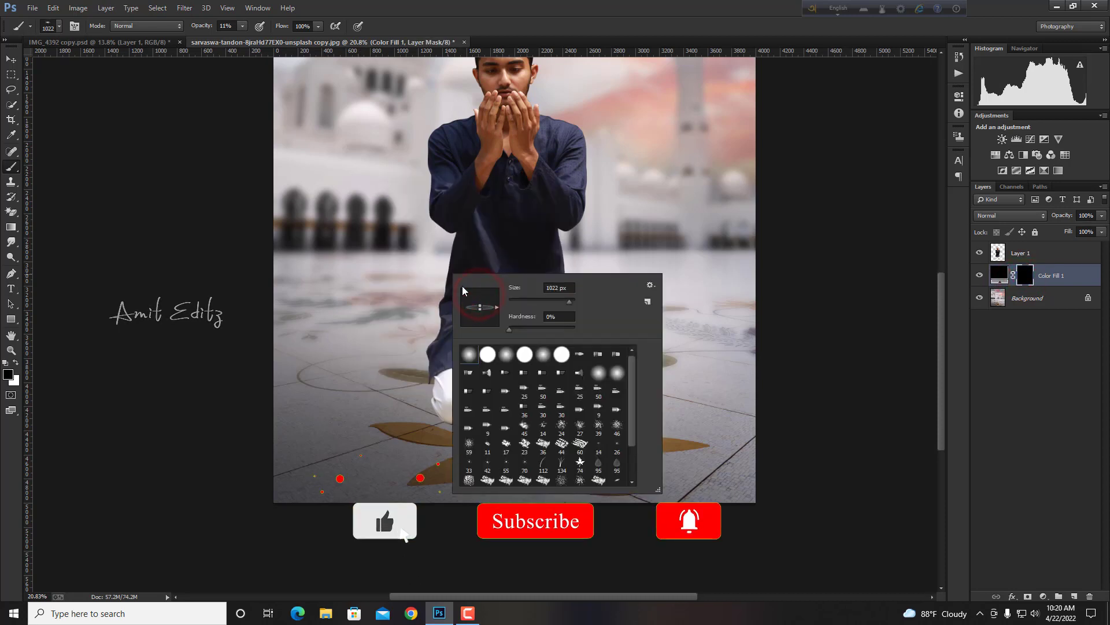
click(226, 26)
text(21)
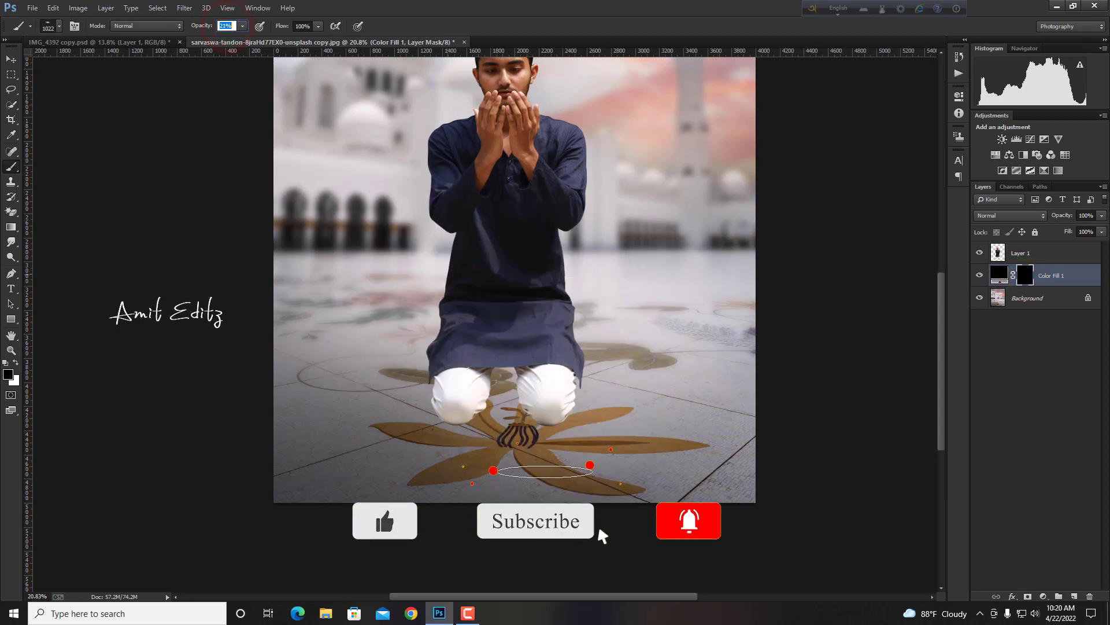
- Zoom in on the knees, switch to white, and paint a faint shadow under the left knee
drag(528, 431, 558, 428)
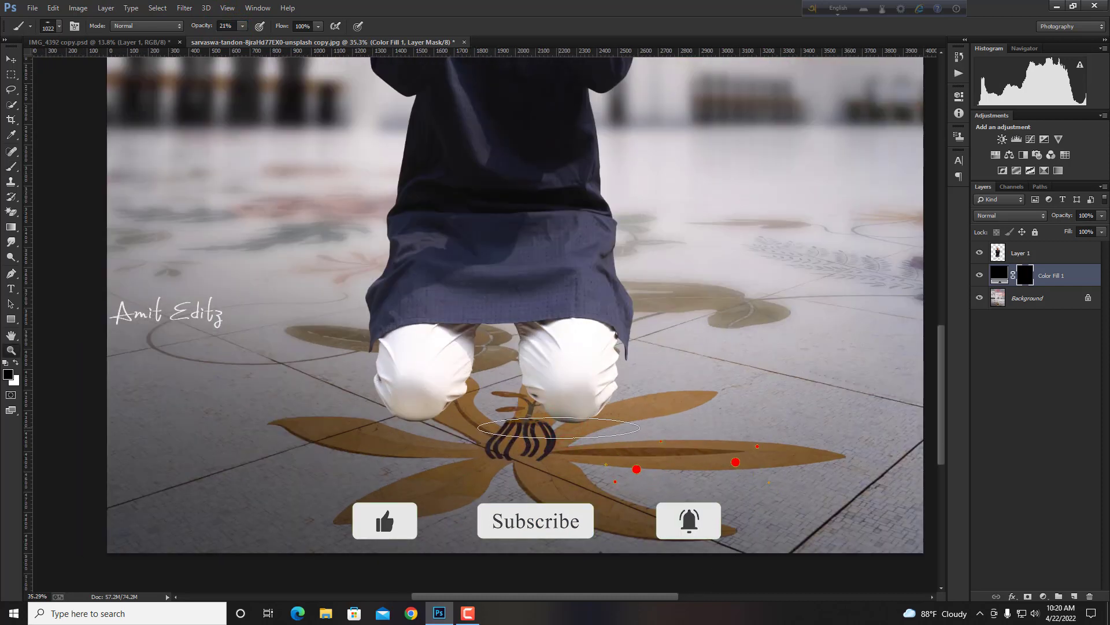
key(alt+space)
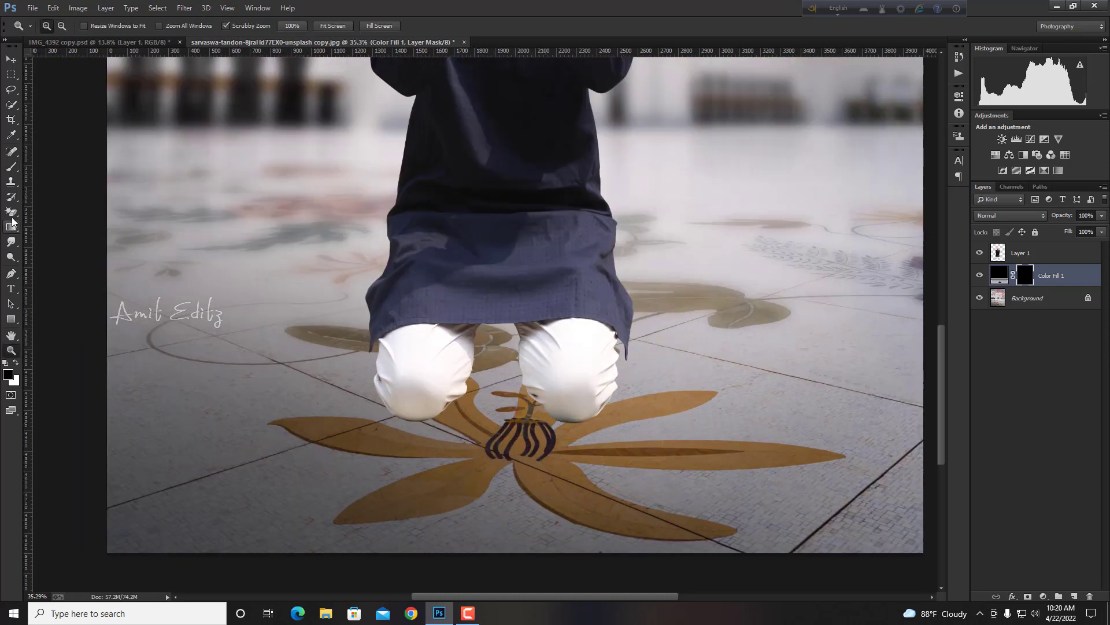
click(10, 168)
key(x)
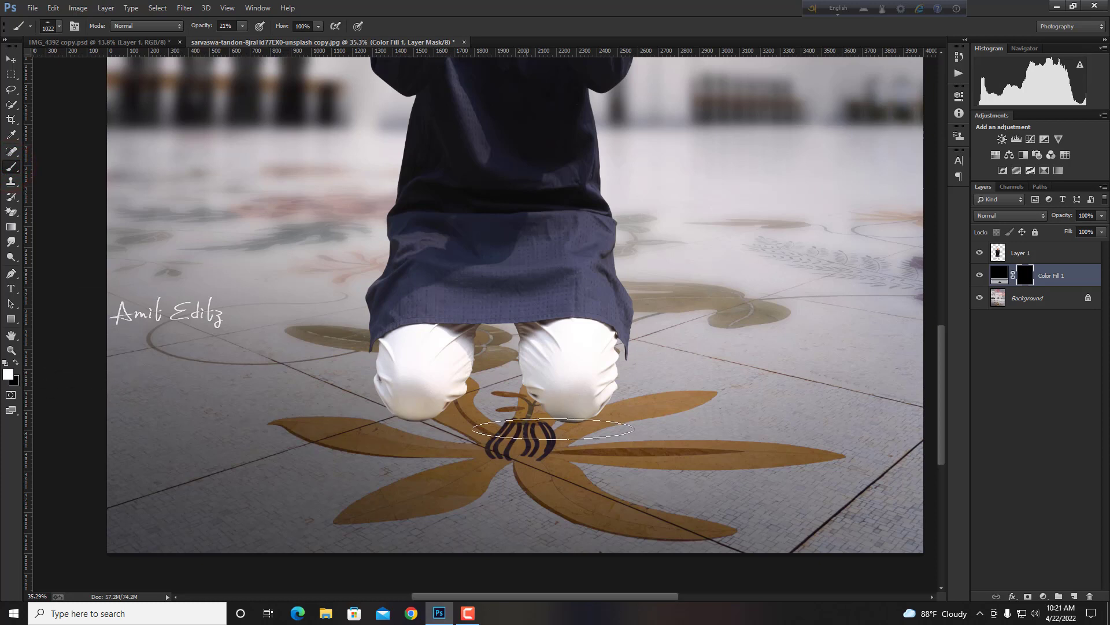
drag(553, 428, 569, 421)
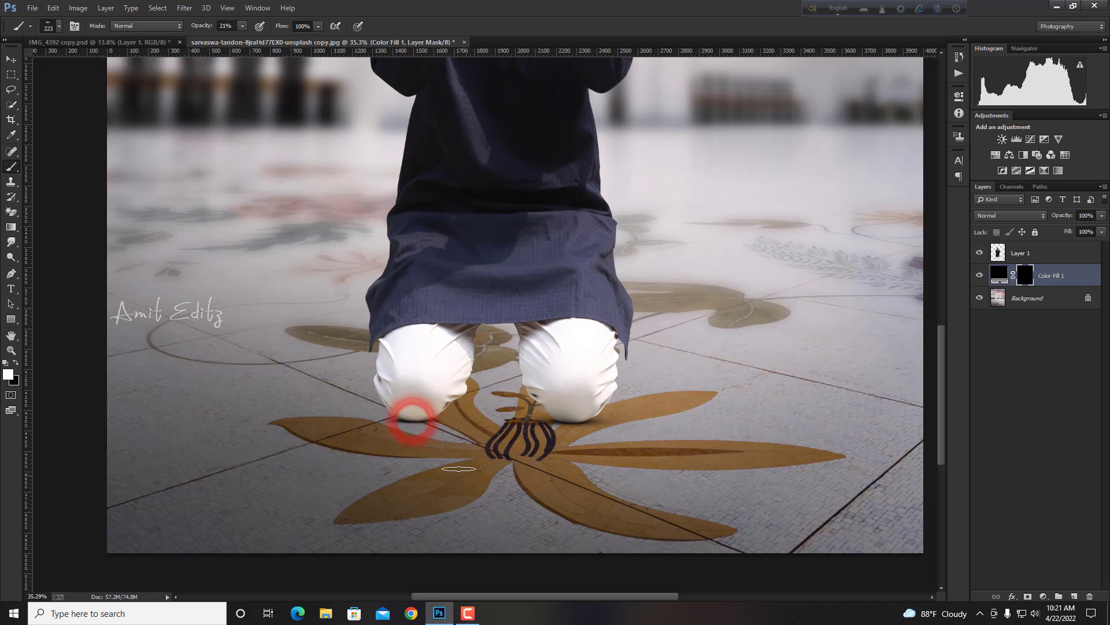
drag(509, 447, 570, 420)
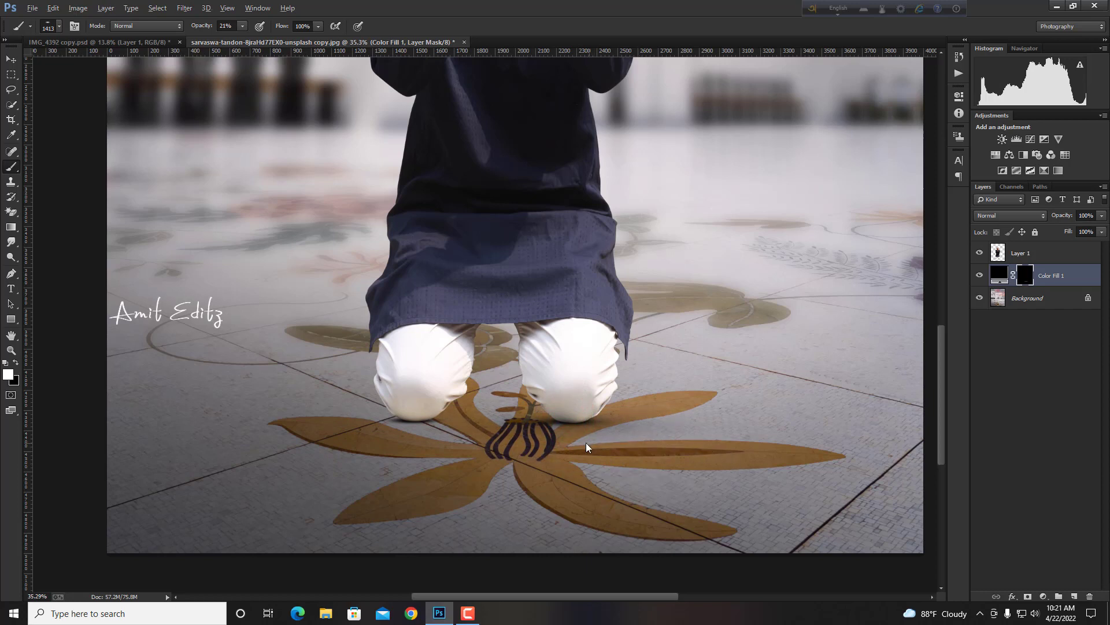
mouse_move(587, 445)
mouse_down()
mouse_move(516, 438)
mouse_move(570, 424)
mouse_up()
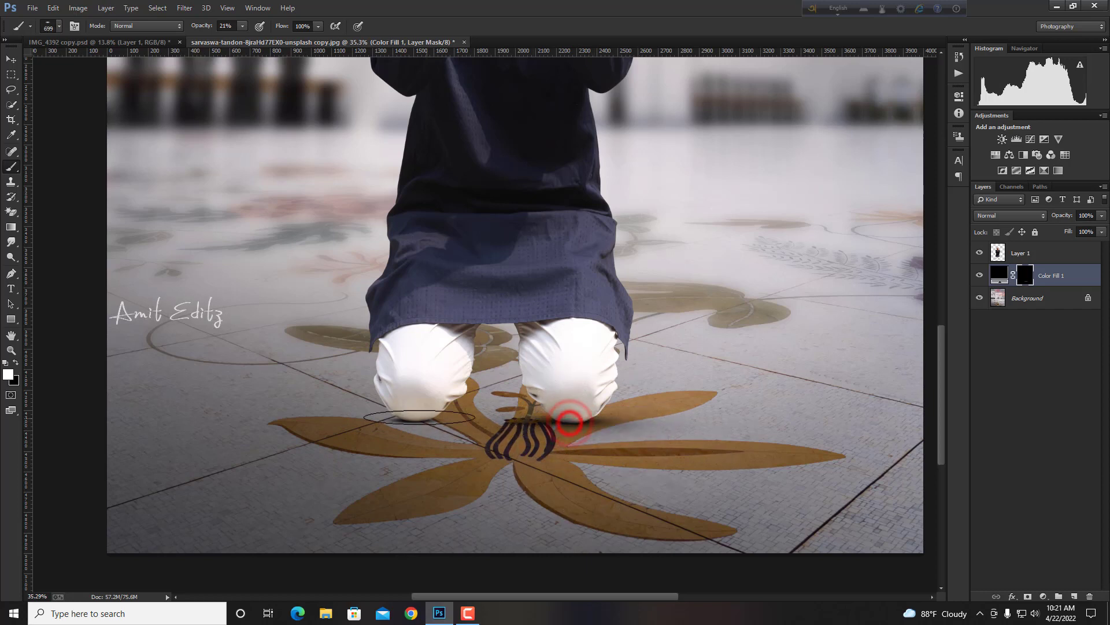
drag(407, 431, 397, 419)
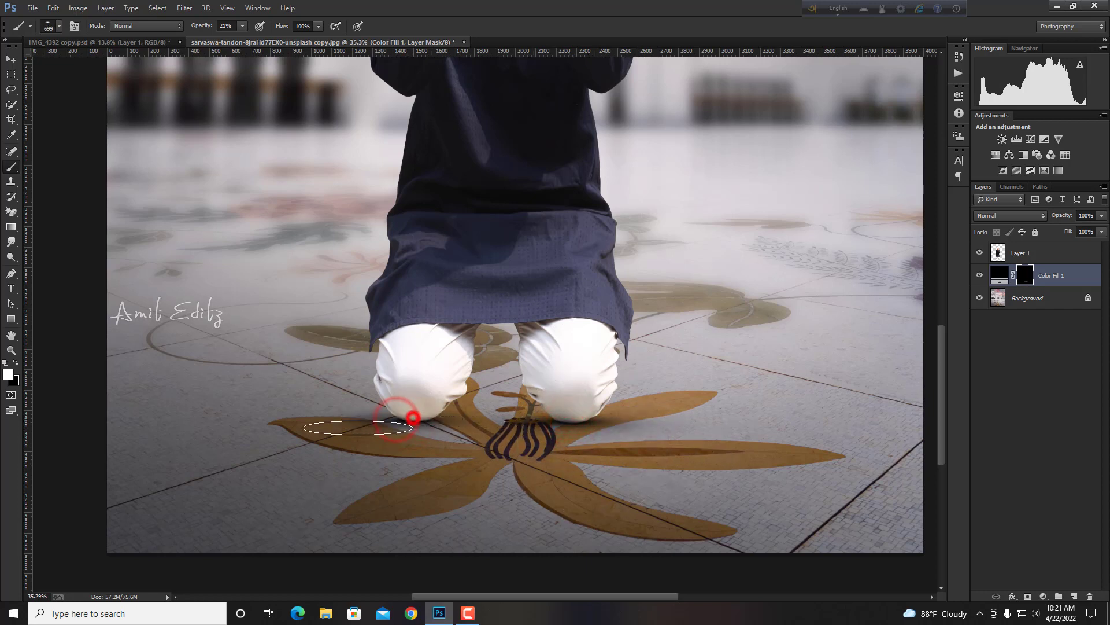
scroll(409, 417, down, 3)
scroll(543, 463, up, 2)
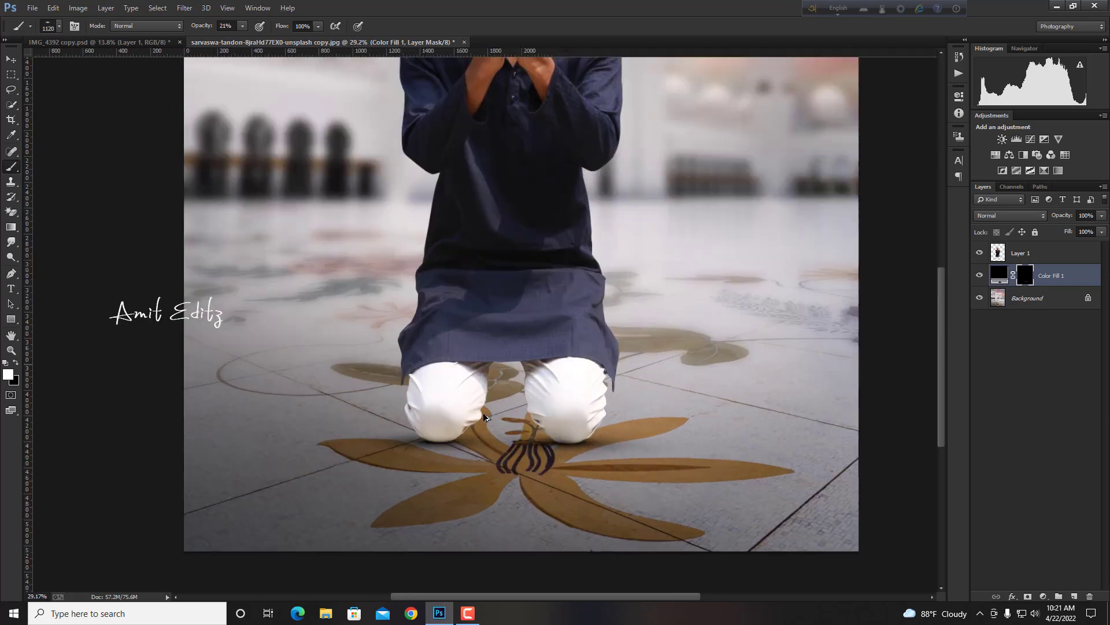
key(bracketleft)
key(bracketleft)
key(bracketleft)
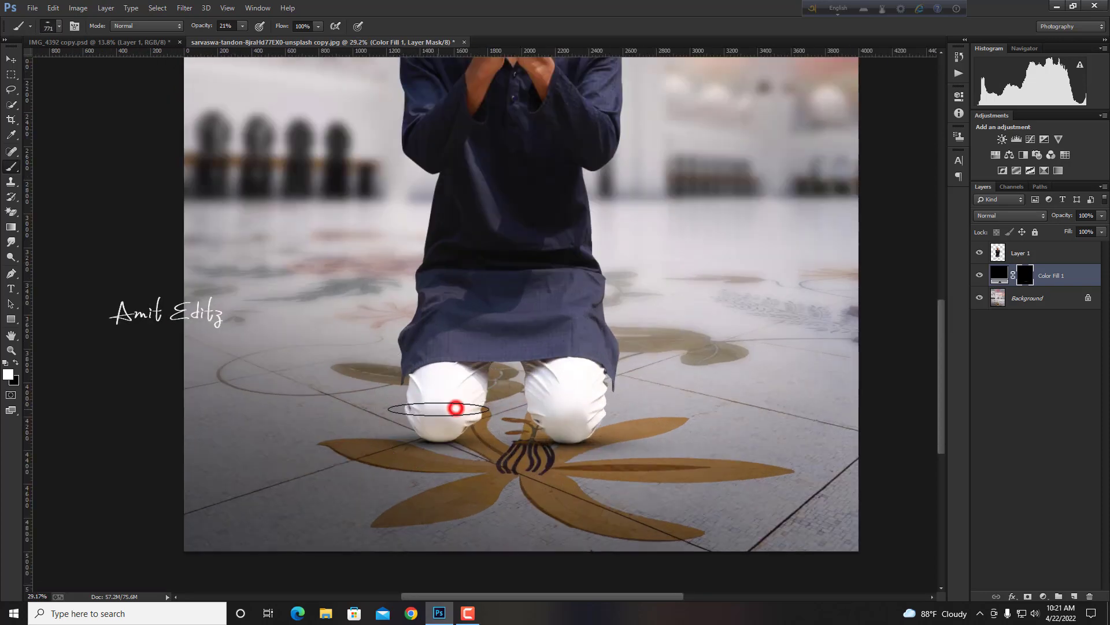
mouse_move(456, 408)
mouse_down()
mouse_move(445, 397)
mouse_move(434, 404)
mouse_up()
- Extend the soft shadow under the right knee, between the knees and across the lower floor
click(563, 408)
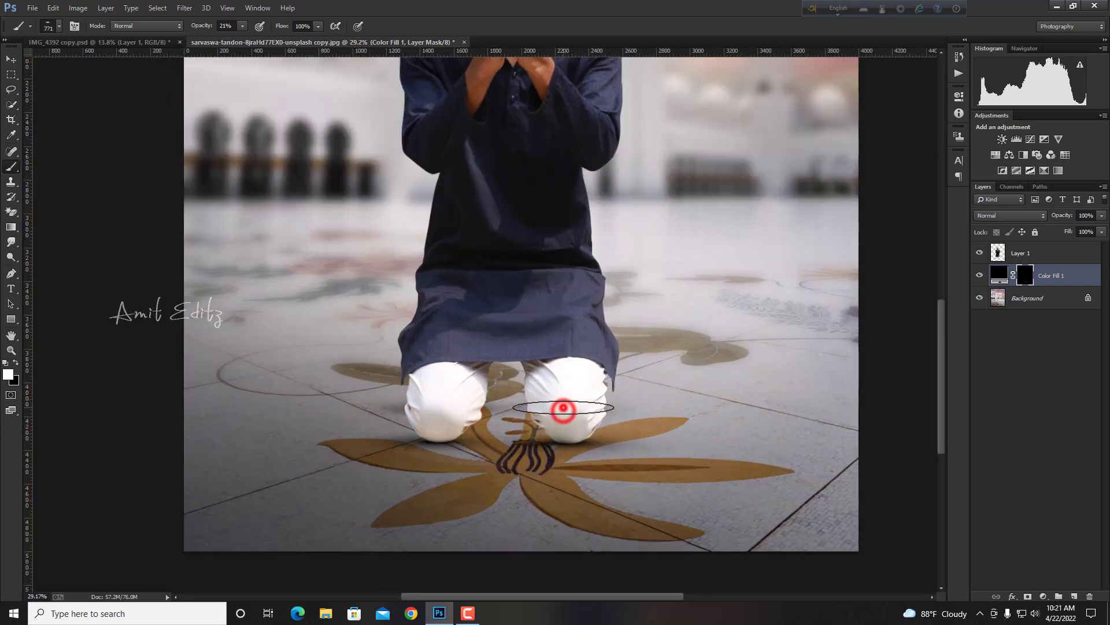
scroll(563, 408, down, 2)
key(bracketright)
key(bracketright)
key(bracketright)
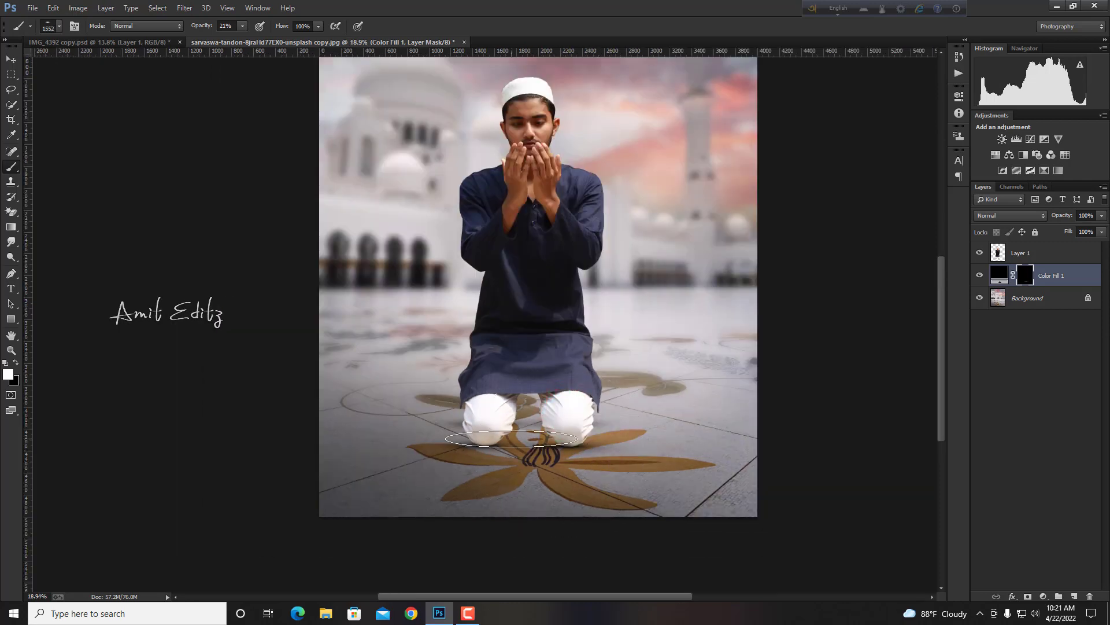
drag(503, 435, 519, 449)
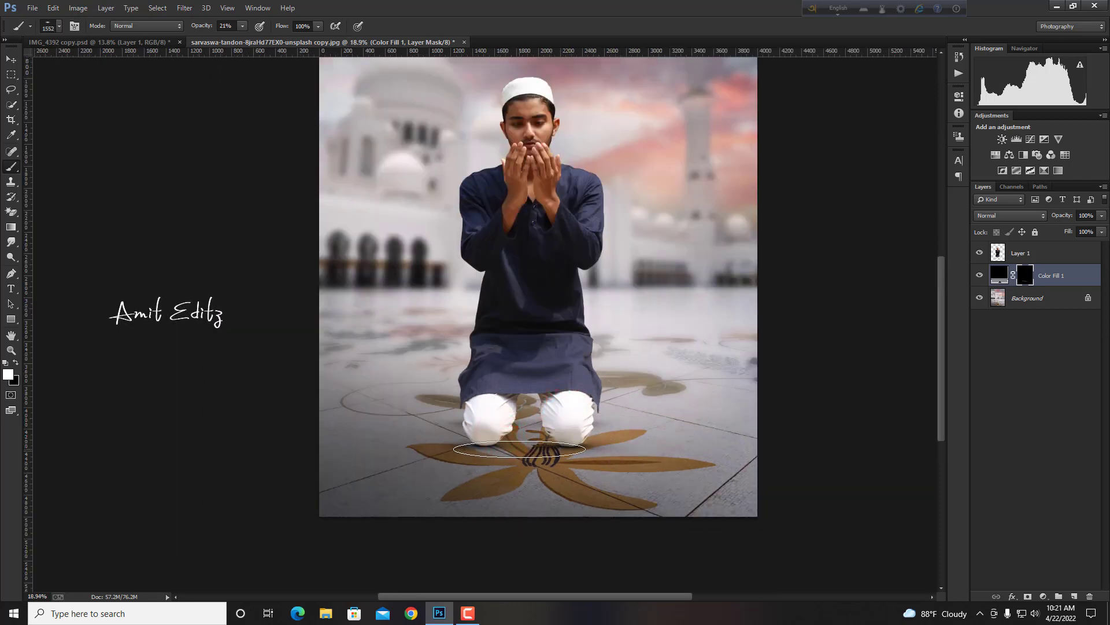
scroll(520, 449, down, 1)
mouse_move(391, 526)
mouse_down()
mouse_move(455, 540)
mouse_move(428, 534)
mouse_move(457, 522)
mouse_move(421, 498)
mouse_up()
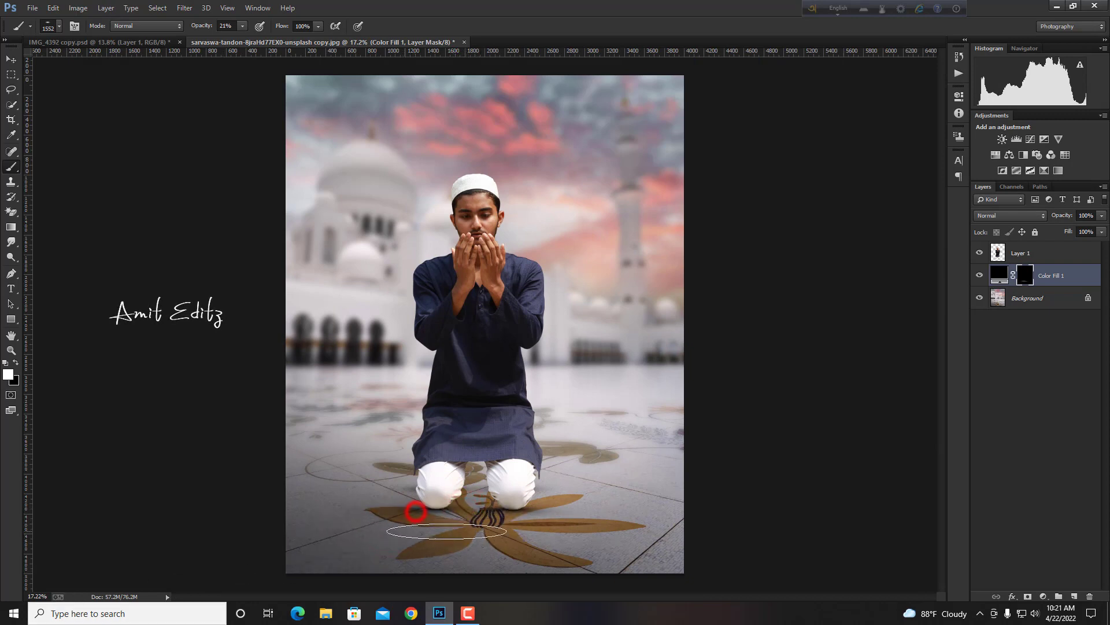
mouse_move(476, 519)
mouse_down()
mouse_move(368, 555)
mouse_move(387, 546)
mouse_up()
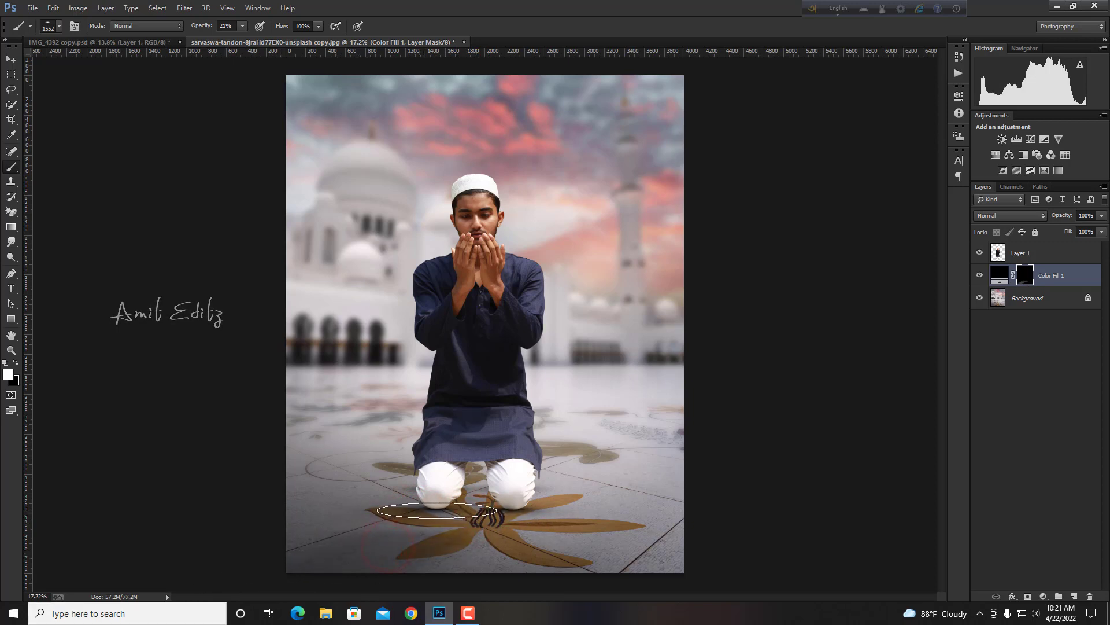
drag(442, 518, 497, 492)
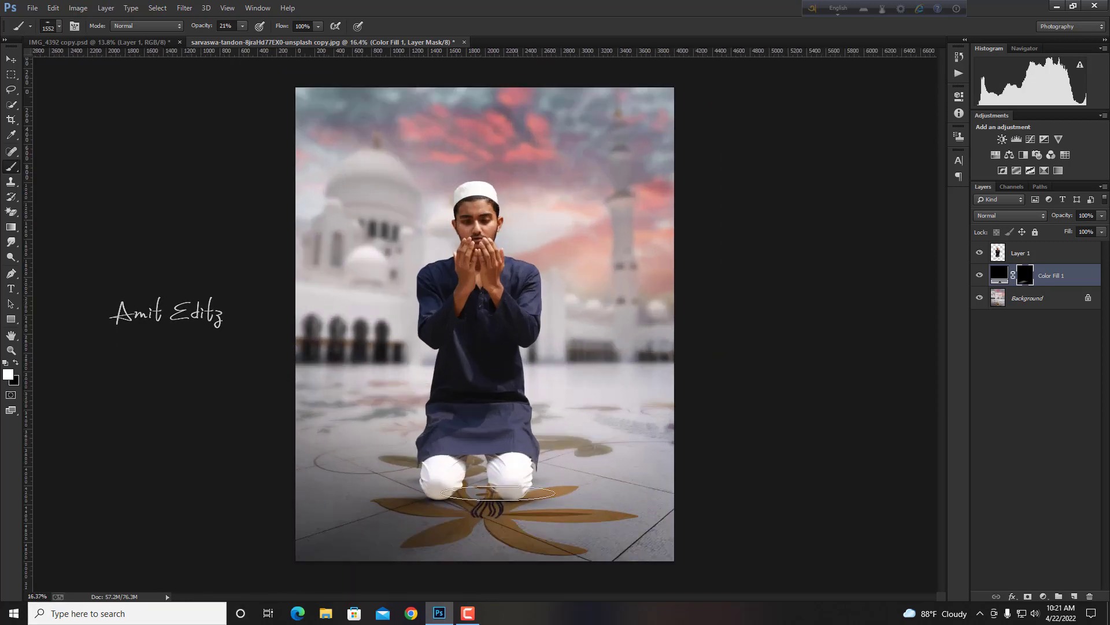
click(461, 501)
key(ctrl+plus)
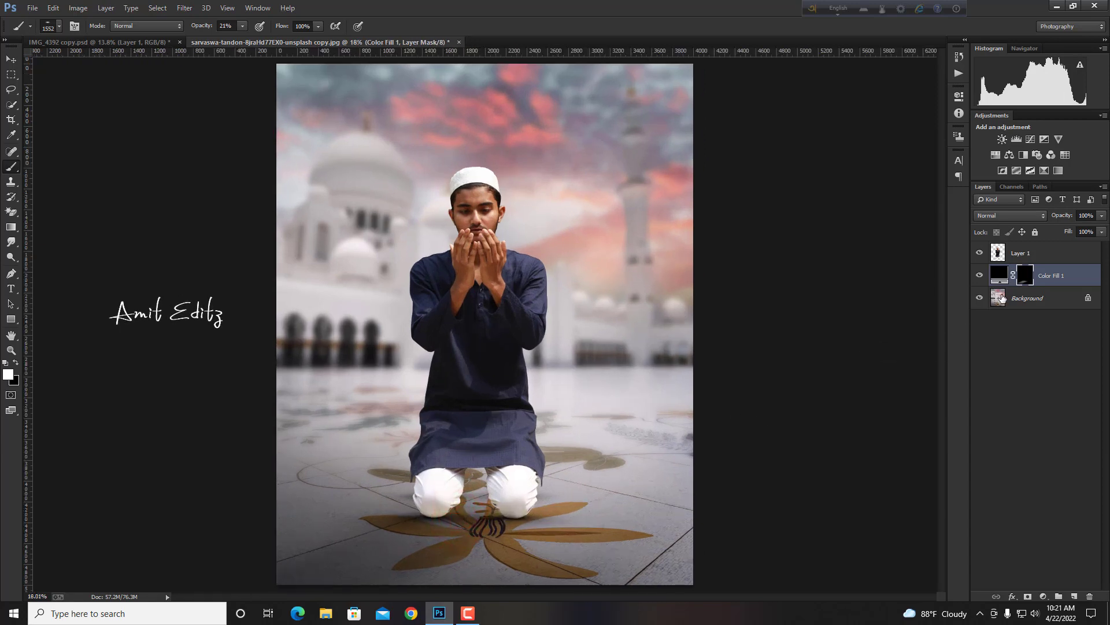
- Add a Levels adjustment clipped to the man with lowered output whites to darken him
click(1021, 245)
click(1016, 139)
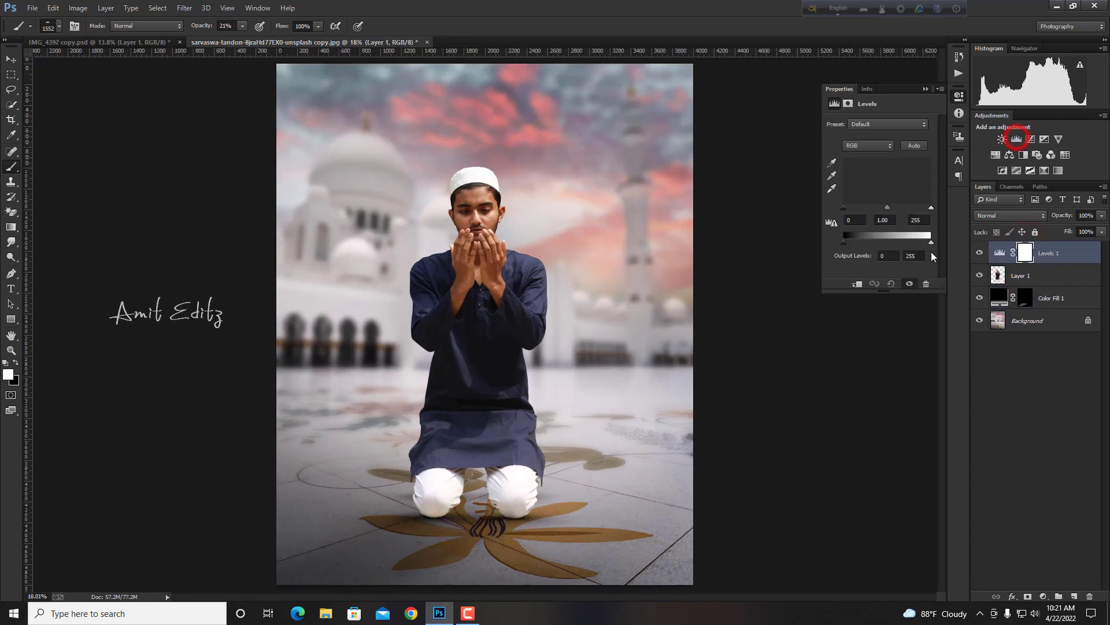
click(860, 283)
drag(925, 244, 859, 243)
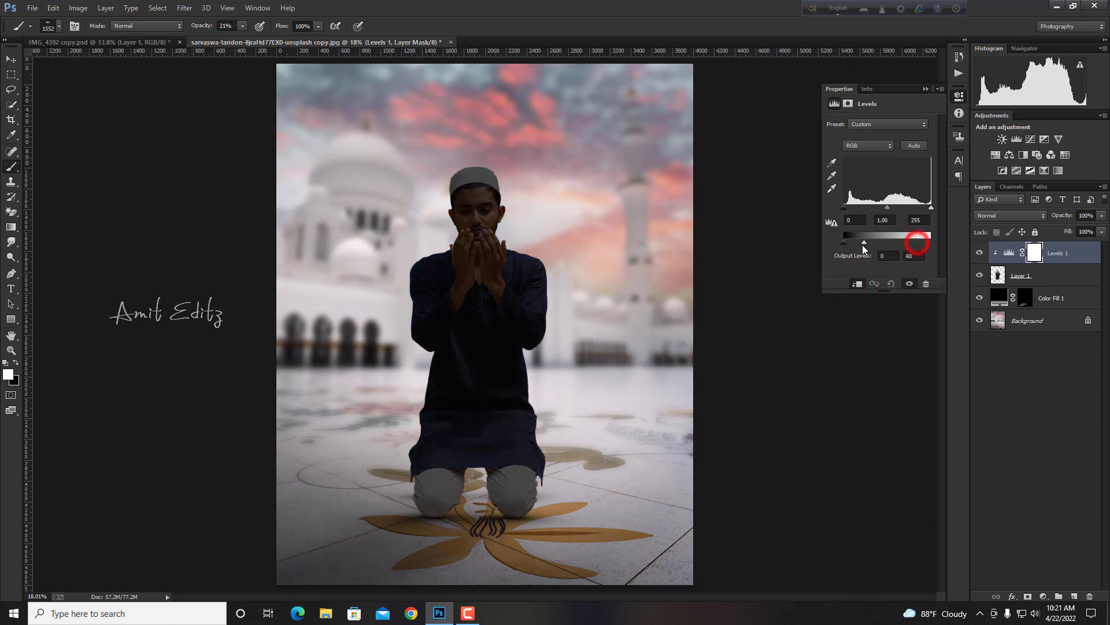
click(926, 90)
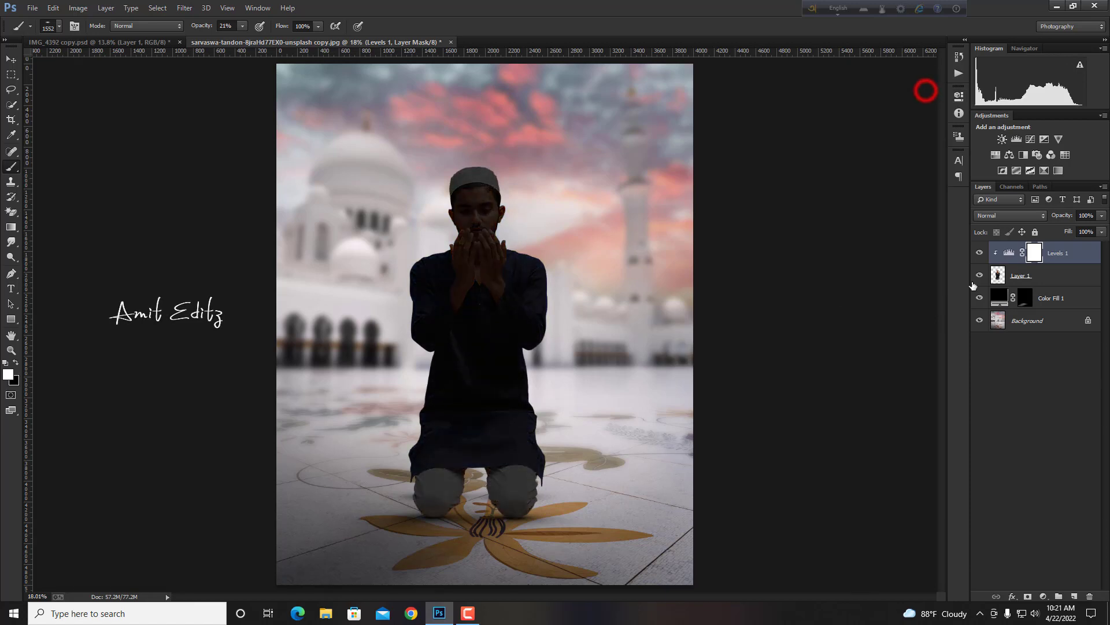
- Invert the Levels 1 mask to hide the darkening and choose a soft round brush
key(i)
key(ctrl+k)
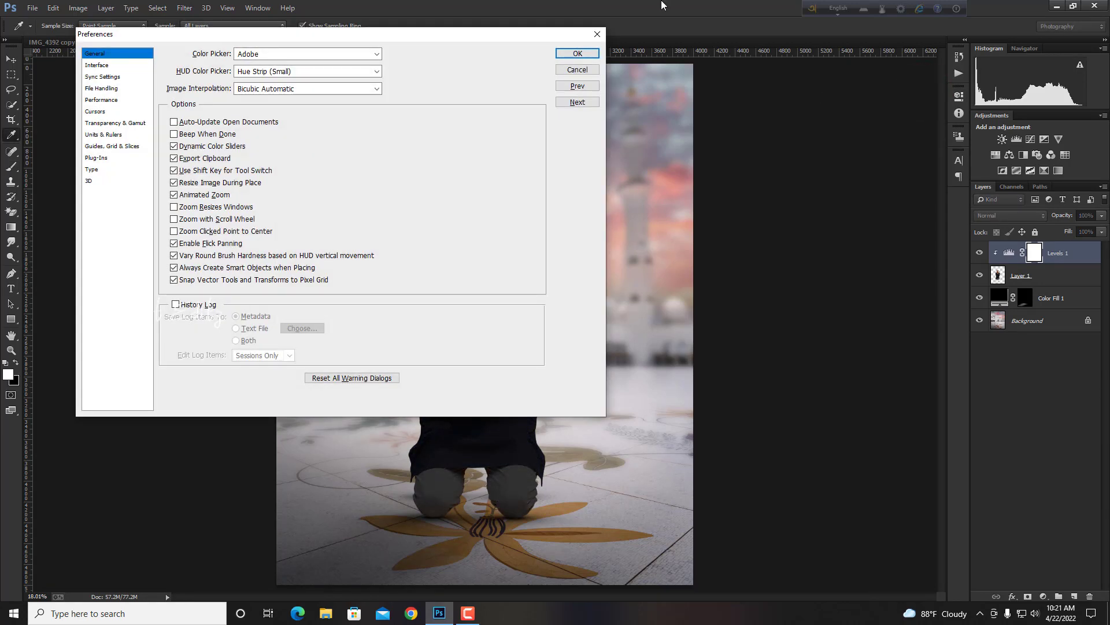
click(596, 35)
key(ctrl+i)
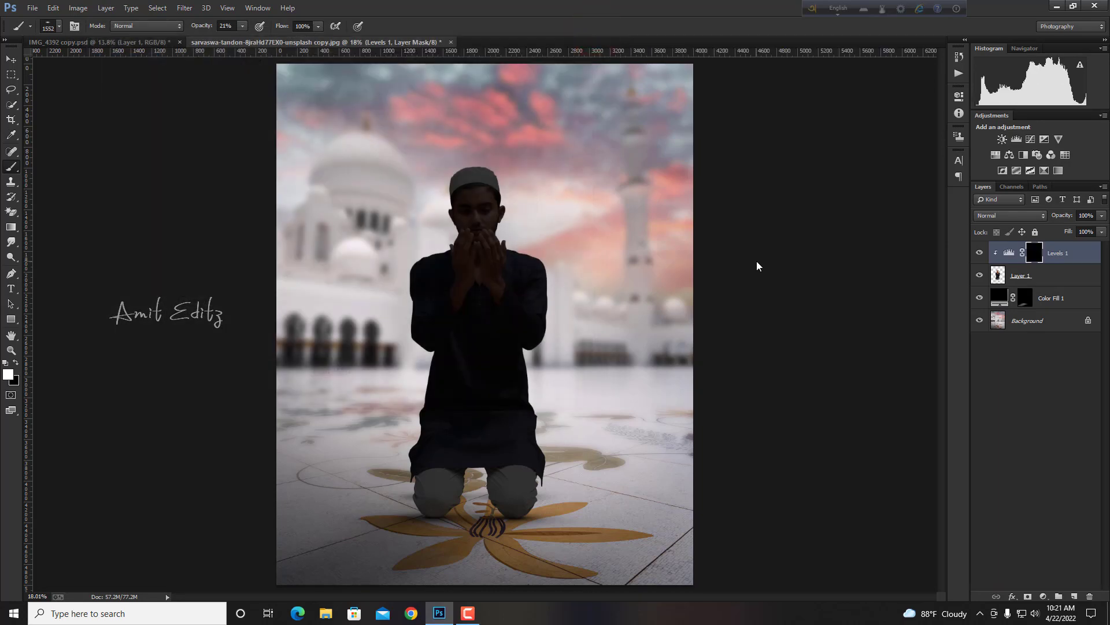
key(b)
scroll(442, 513, up, 1)
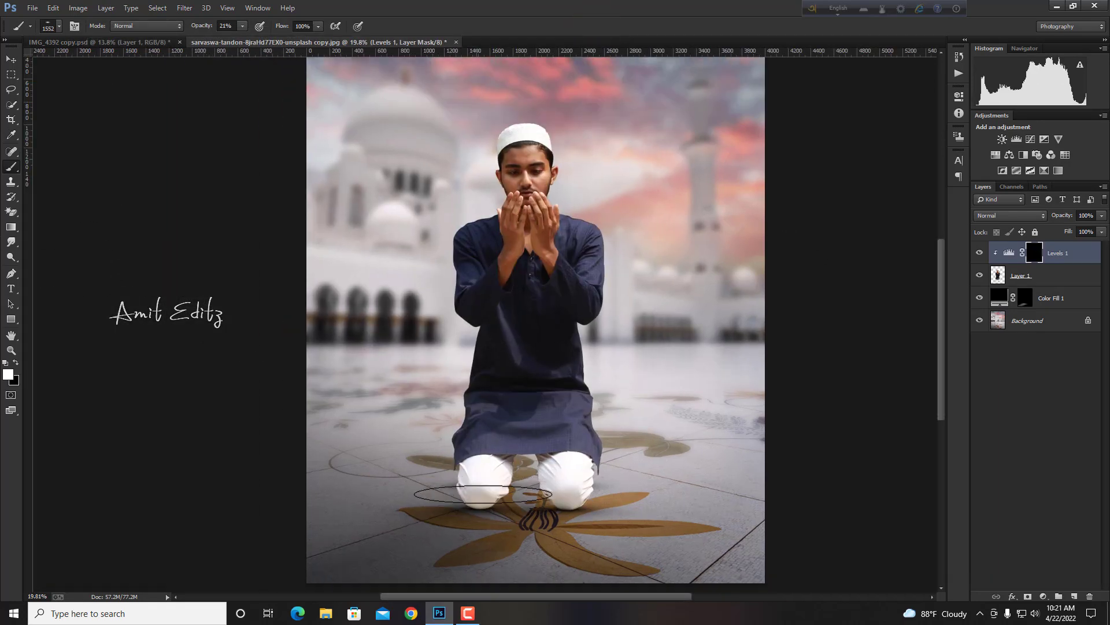
right_click(507, 529)
double_click(503, 463)
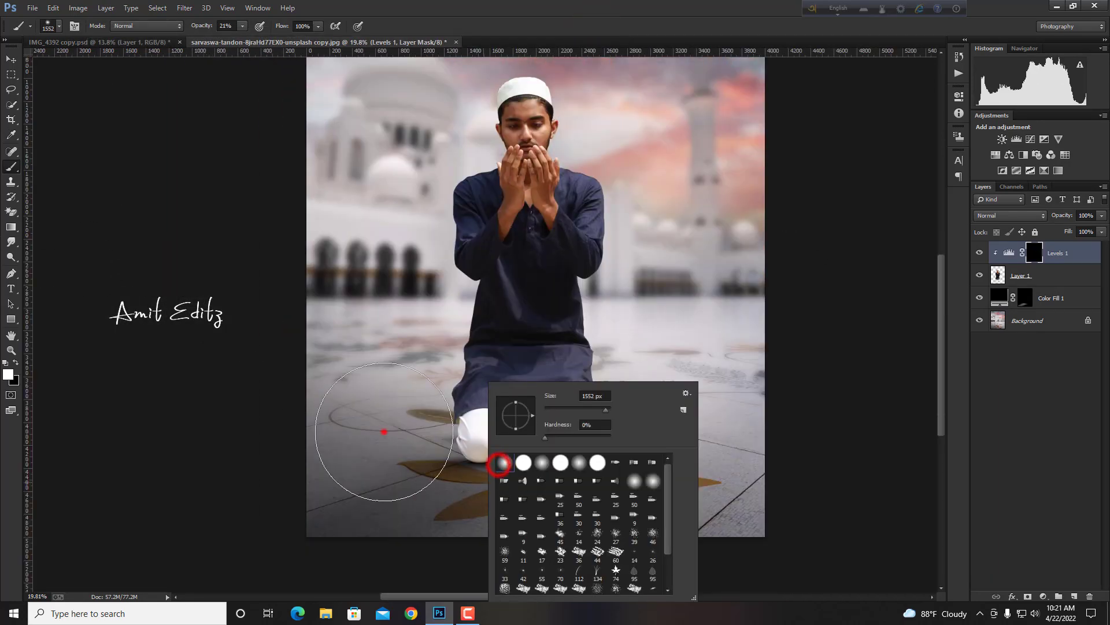
- Paint shading onto the Levels mask around and between both knees
scroll(384, 428, up, 2)
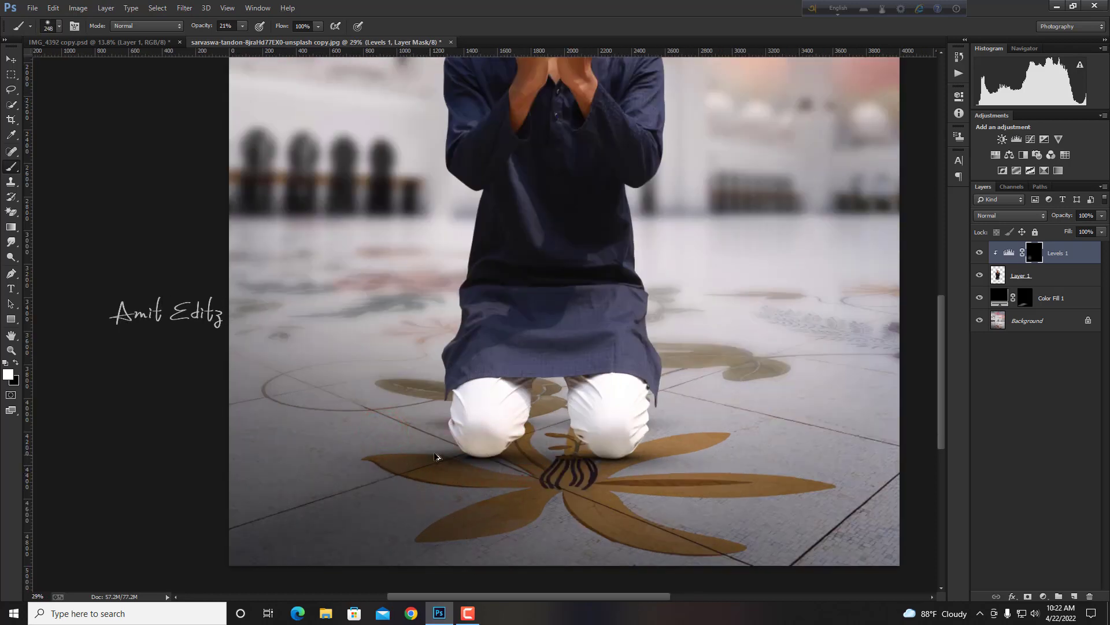
scroll(461, 453, up, 3)
click(444, 418)
click(446, 466)
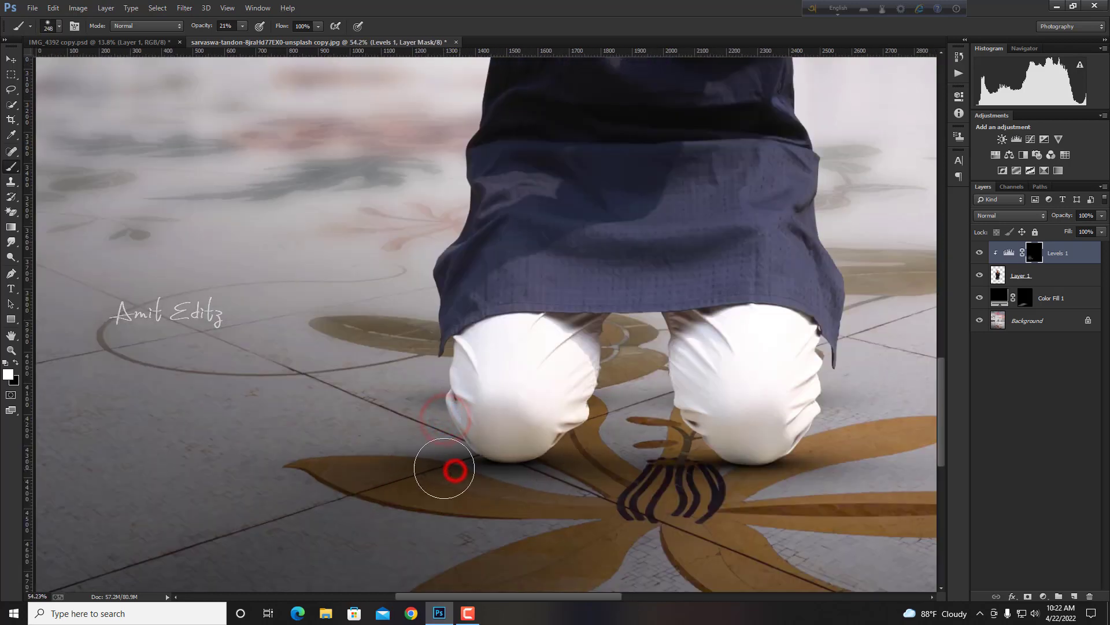
mouse_move(513, 463)
mouse_down()
mouse_move(598, 416)
mouse_move(542, 463)
mouse_move(421, 377)
mouse_up()
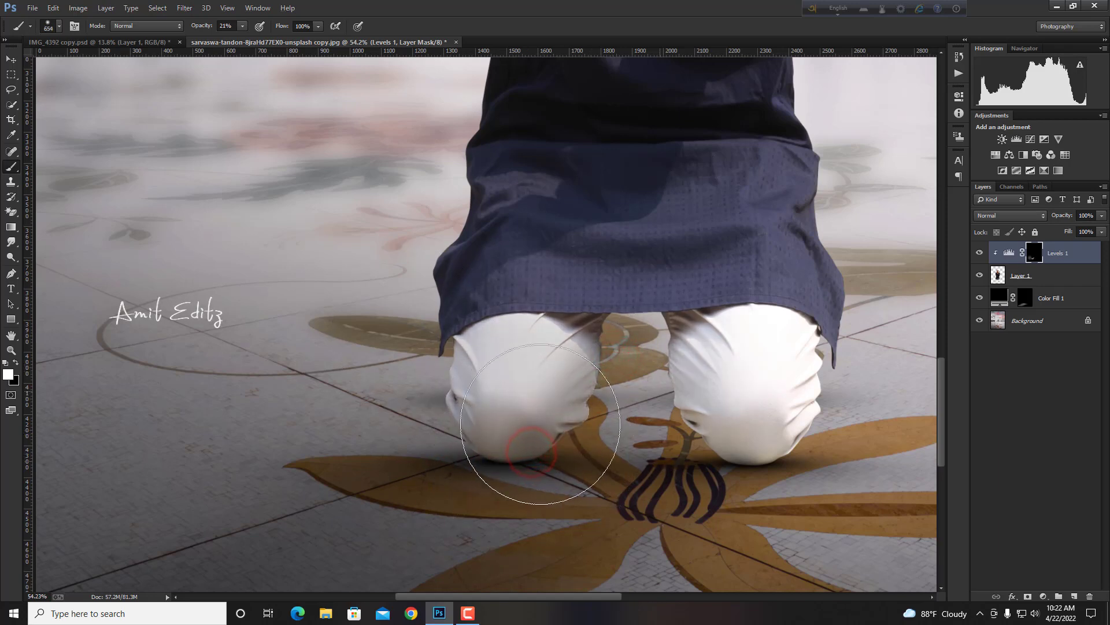
click(469, 426)
drag(737, 496, 793, 503)
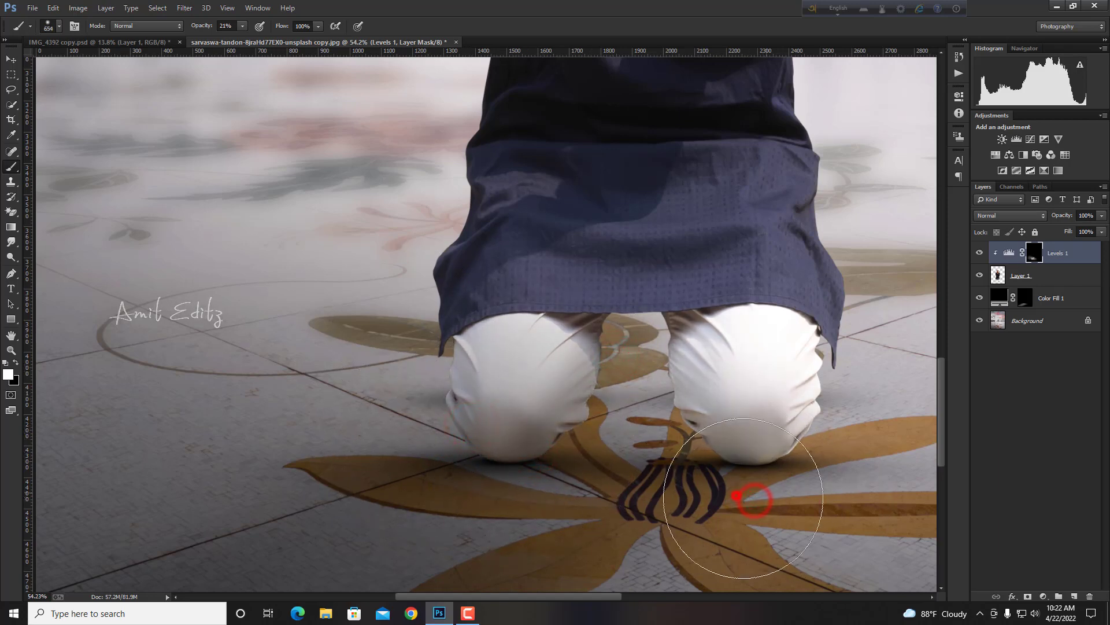
click(845, 389)
click(652, 526)
click(639, 401)
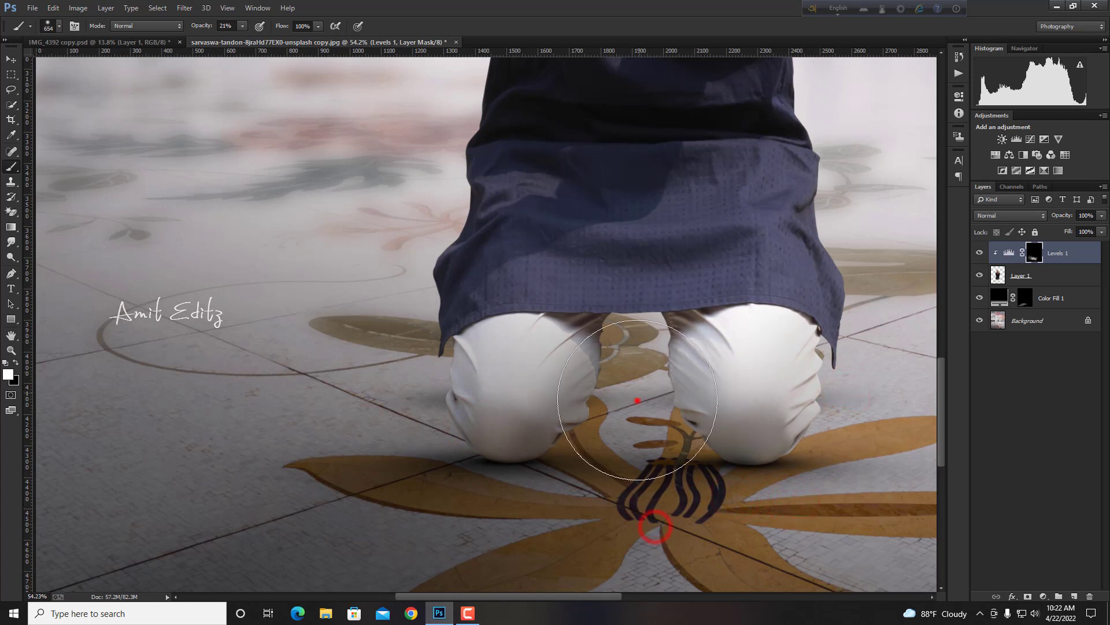
click(638, 357)
click(469, 392)
click(738, 437)
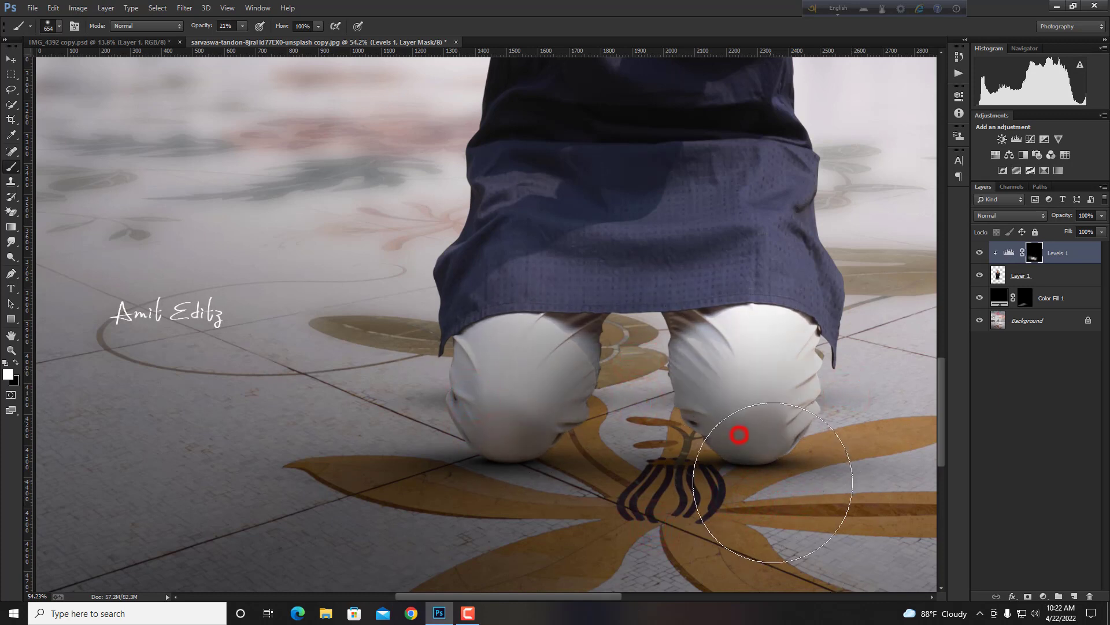
- Shade the kurta hem and the floor below the left and right knees
scroll(555, 473, down, 2)
scroll(555, 473, down, 3)
scroll(555, 471, up, 3)
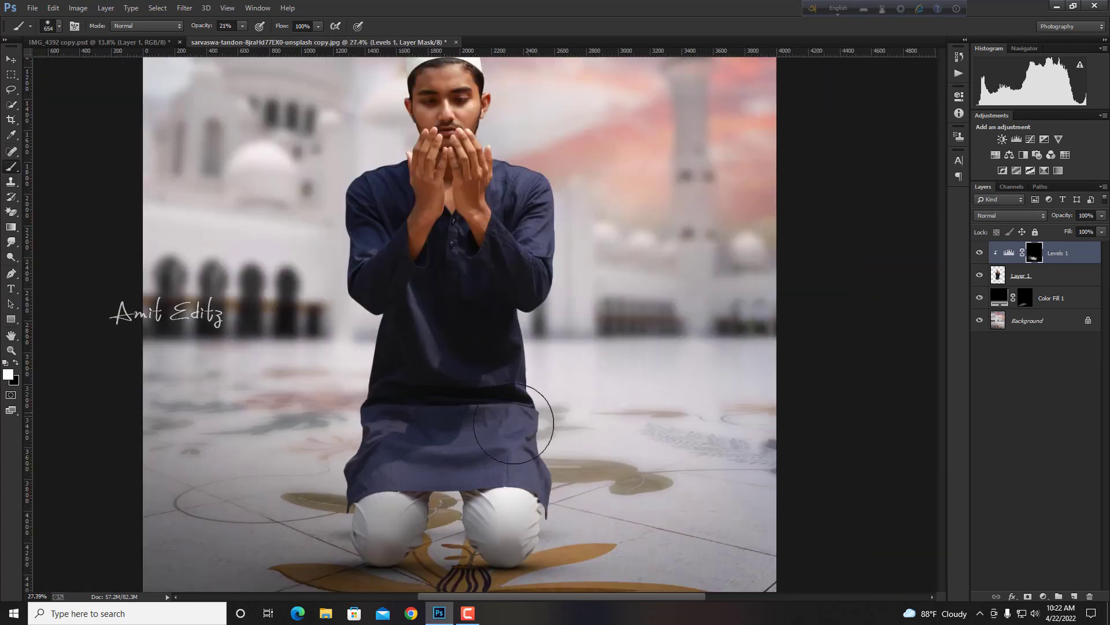
click(326, 508)
click(364, 424)
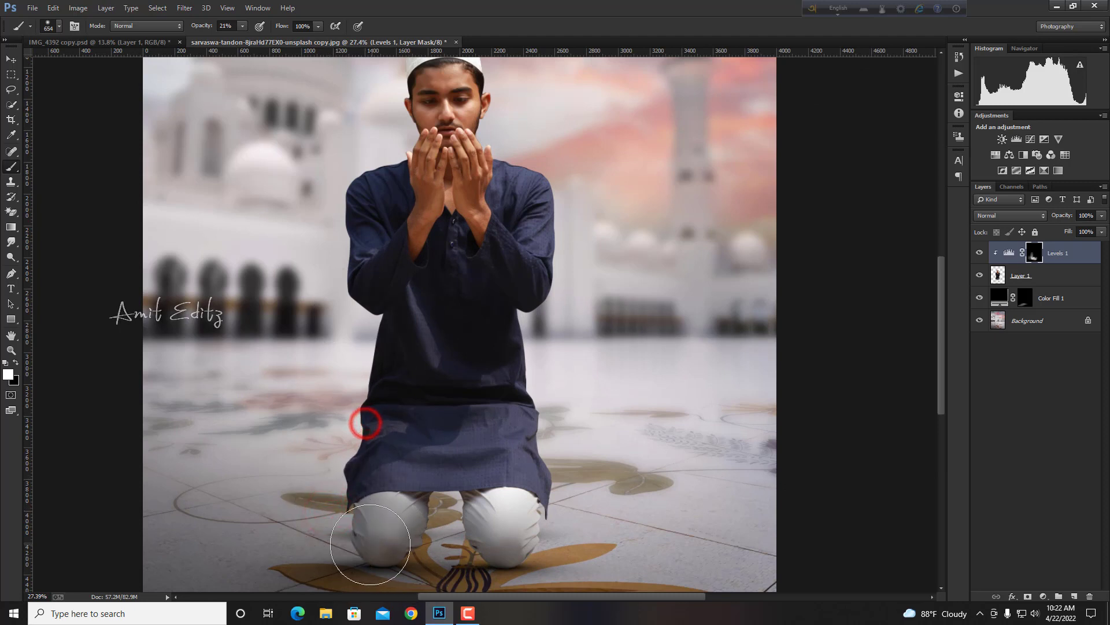
click(358, 465)
click(378, 550)
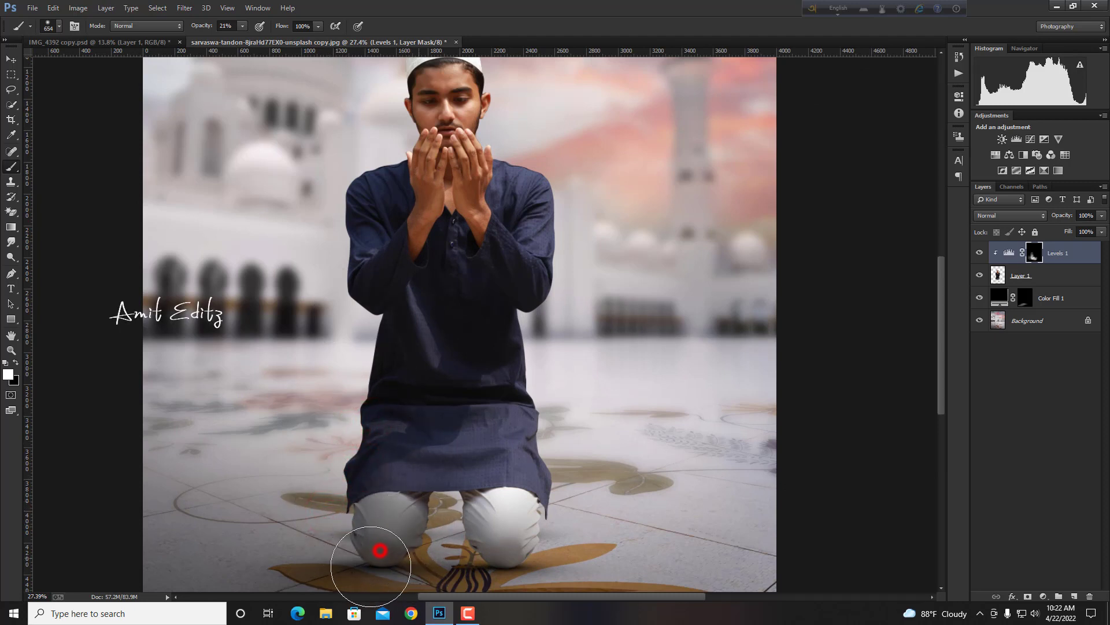
click(387, 574)
click(522, 574)
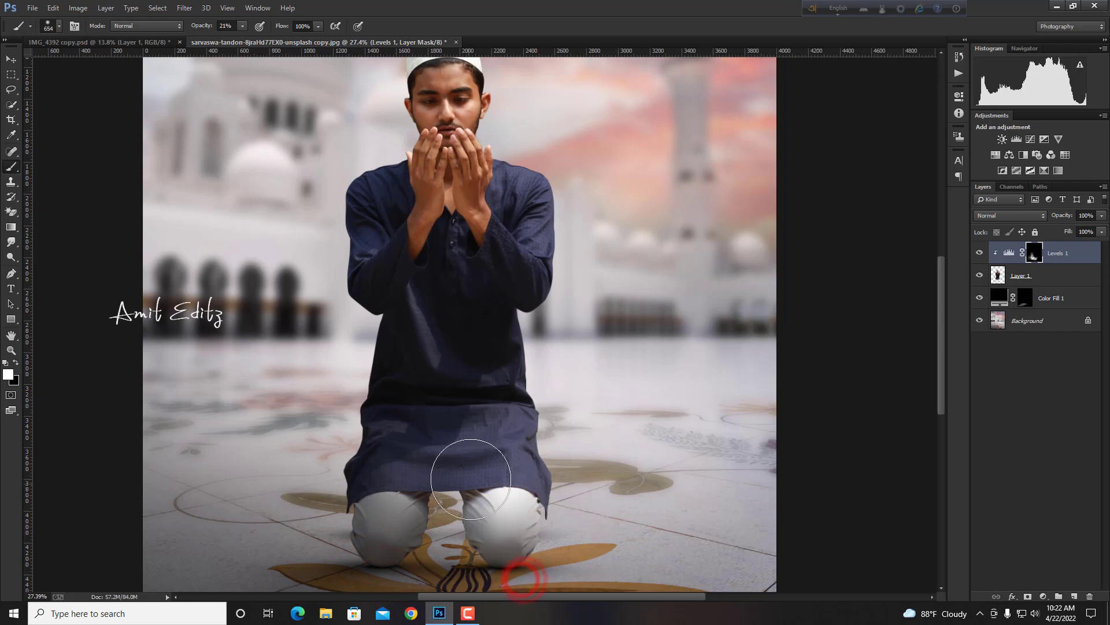
click(471, 477)
scroll(345, 224, down, 2)
scroll(345, 225, down, 1)
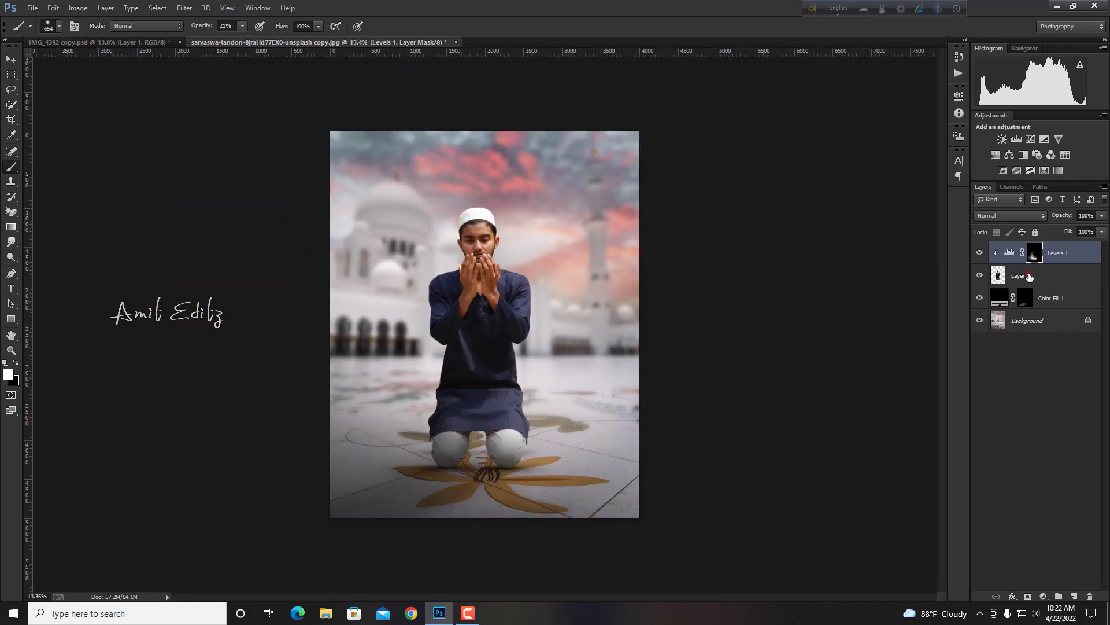
- Select Layer 1 with the man and switch to the Mixer Brush Tool (Wet 16%, Load 10%)
click(1030, 277)
scroll(496, 179, up, 3)
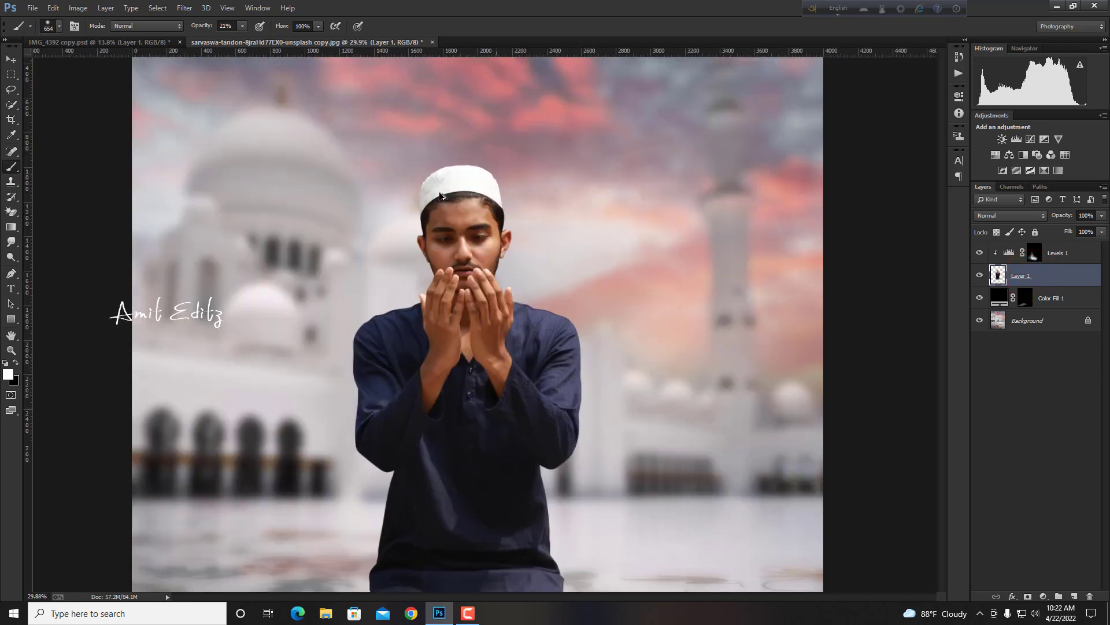
scroll(463, 232, up, 3)
scroll(439, 287, up, 1)
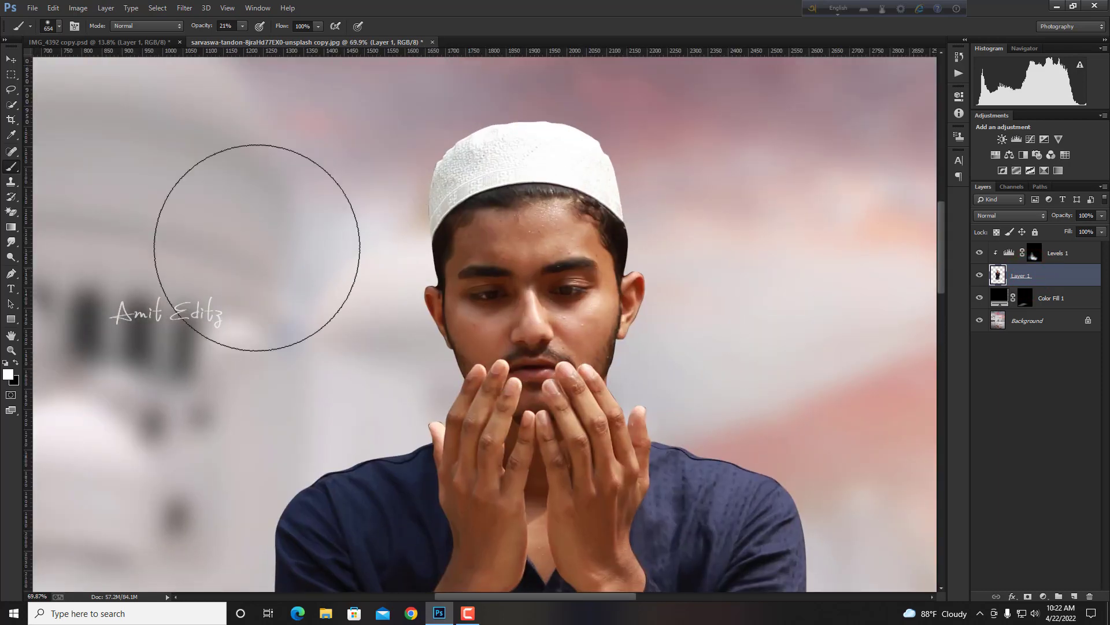
right_click(11, 167)
click(35, 198)
scroll(497, 260, up, 5)
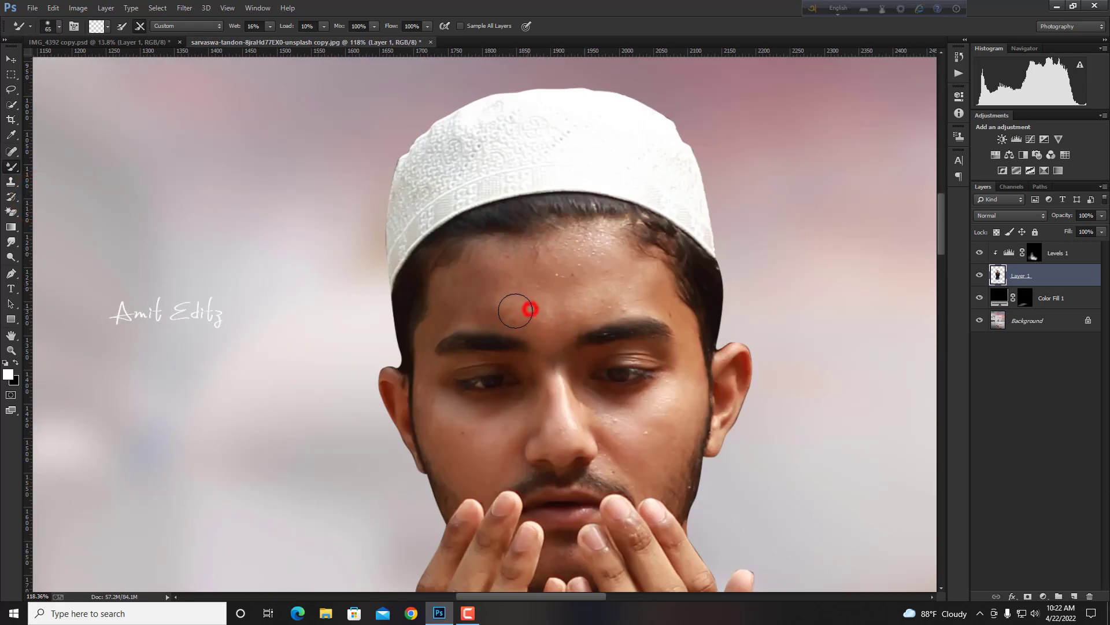
scroll(514, 297, up, 3)
- Blend the skin on the man's forehead with the mixer brush, resizing it as needed
drag(469, 249, 522, 281)
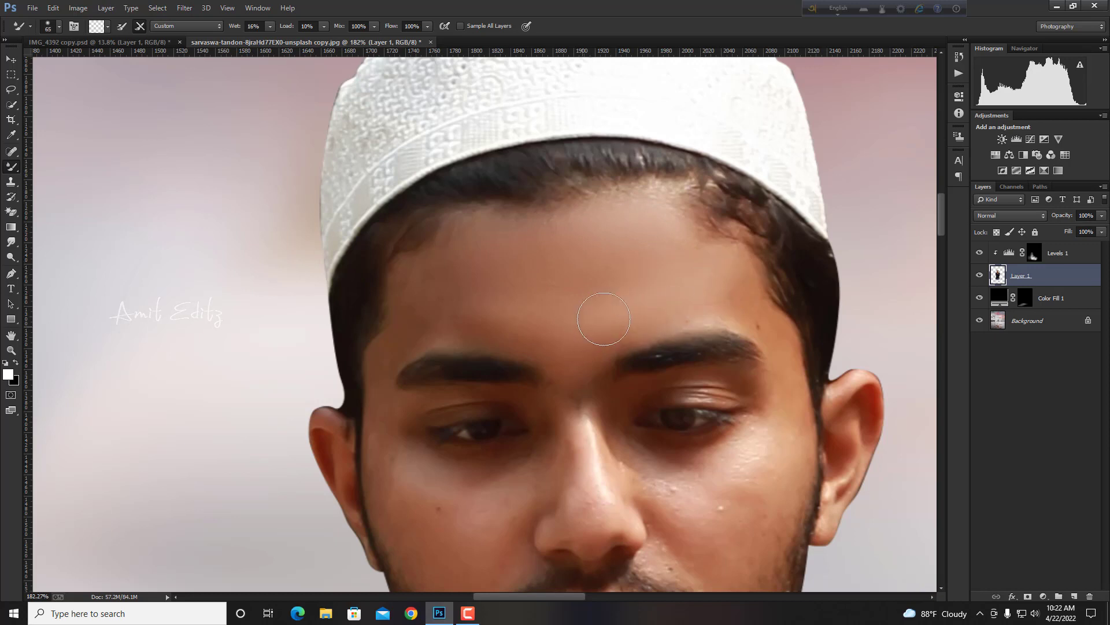
scroll(534, 307, down, 2)
key(bracketleft)
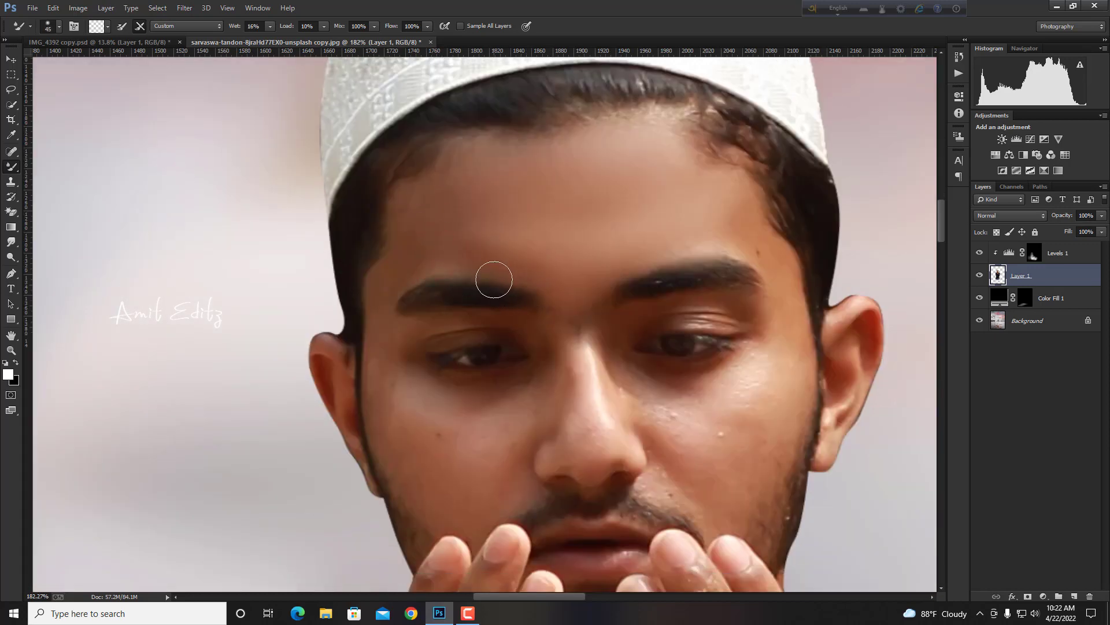
scroll(521, 281, down, 4)
key(bracketright)
key(bracketright)
key(bracketright)
mouse_move(409, 328)
mouse_down()
mouse_move(393, 310)
mouse_move(447, 336)
mouse_up()
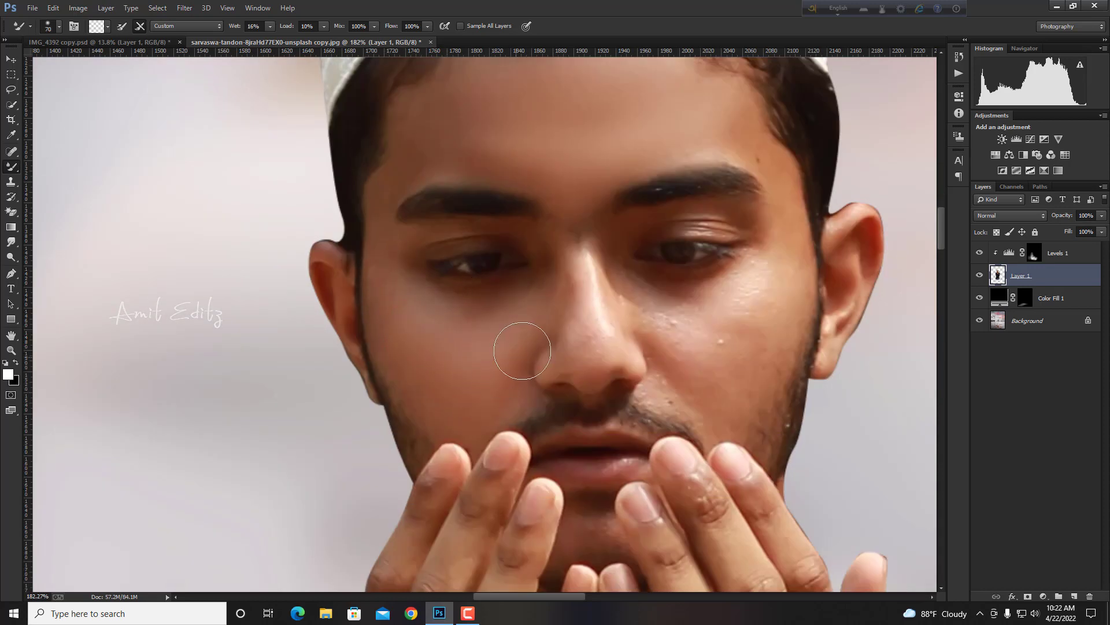
scroll(522, 350, down, 2)
key(bracketleft)
- Smooth the nose bridge, nose side and cheeks under the eyes
mouse_move(580, 230)
mouse_down()
mouse_move(587, 287)
mouse_move(551, 229)
mouse_move(590, 260)
mouse_up()
drag(702, 268, 657, 256)
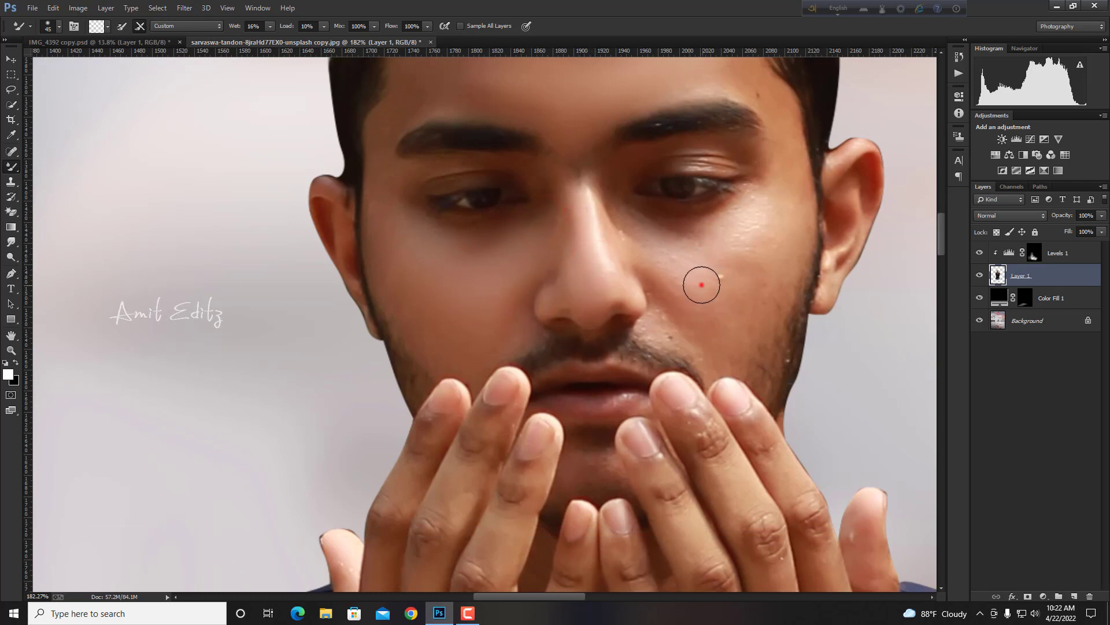
drag(702, 285, 671, 265)
drag(724, 228, 746, 230)
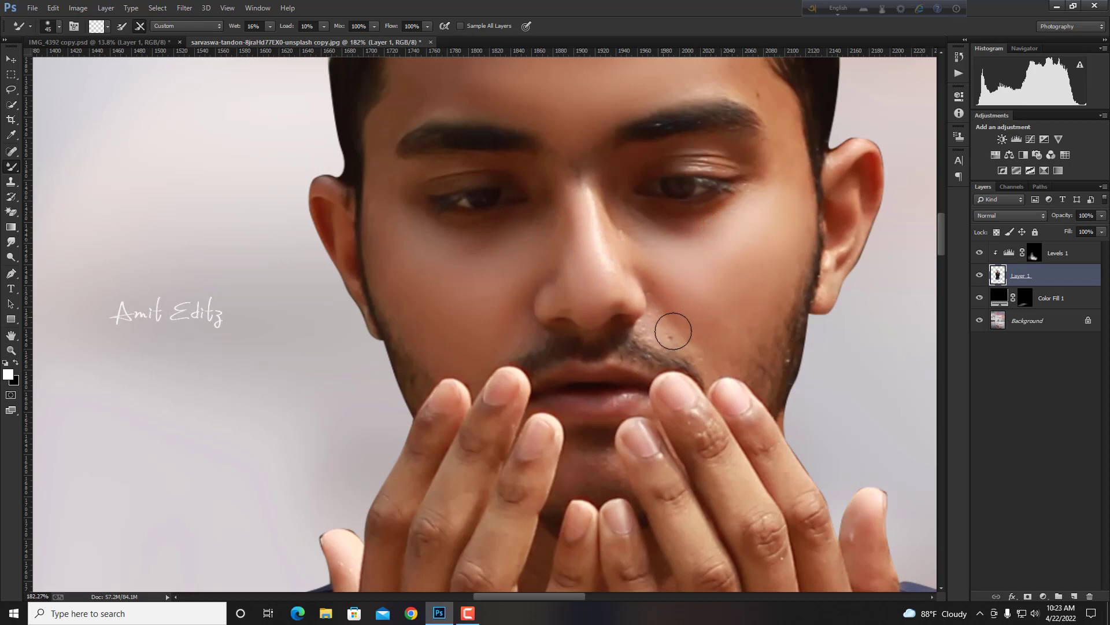
drag(572, 281, 615, 240)
scroll(478, 312, down, 2)
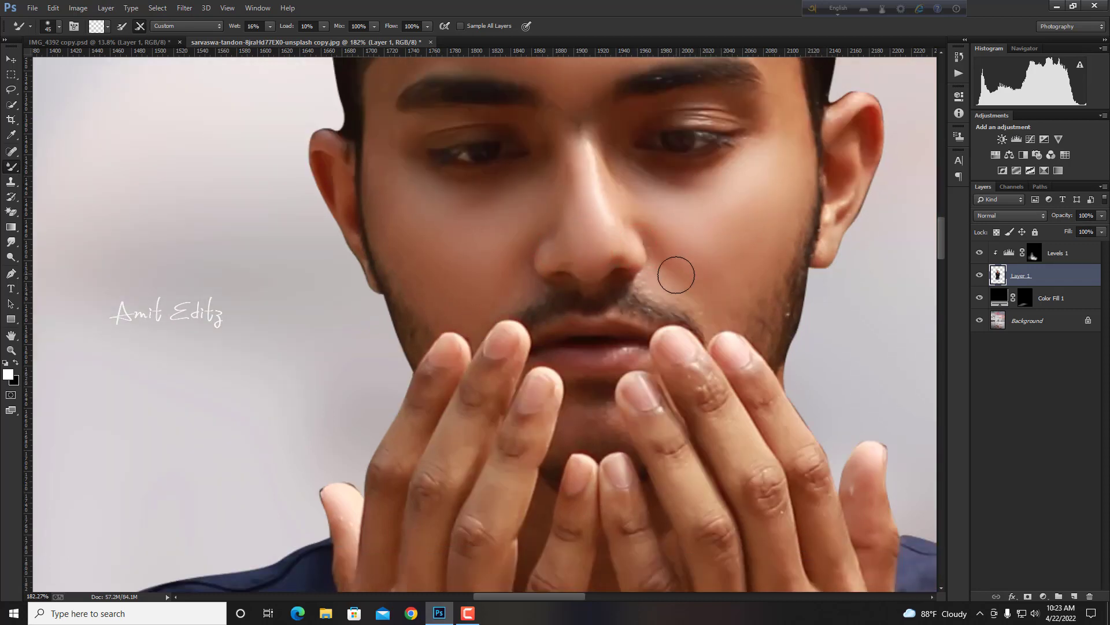
scroll(702, 265, up, 8)
scroll(702, 265, right, 4)
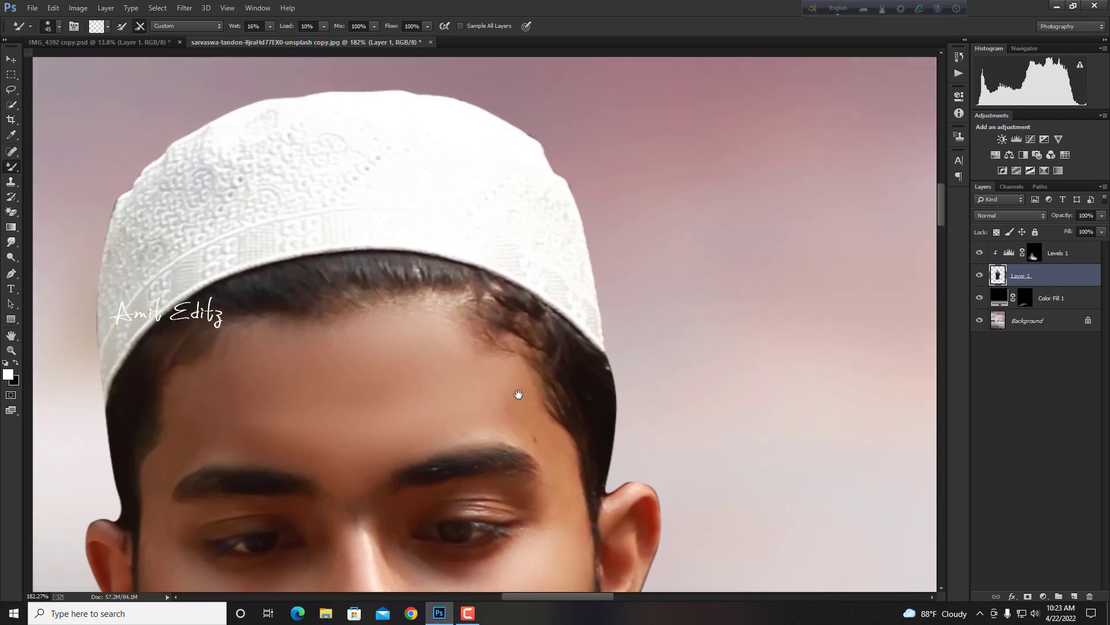
- Smooth the skin on the forehead, a finger, the neck and both wrists
drag(485, 437, 515, 435)
scroll(515, 435, down, 3)
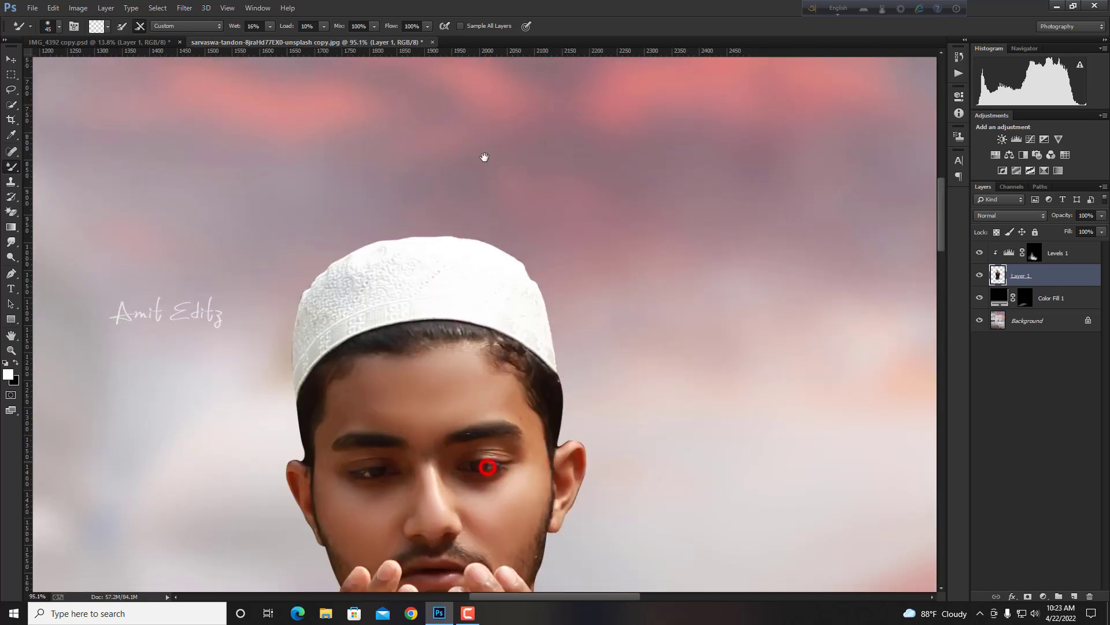
scroll(539, 208, down, 5)
scroll(540, 208, up, 3)
scroll(491, 289, down, 1)
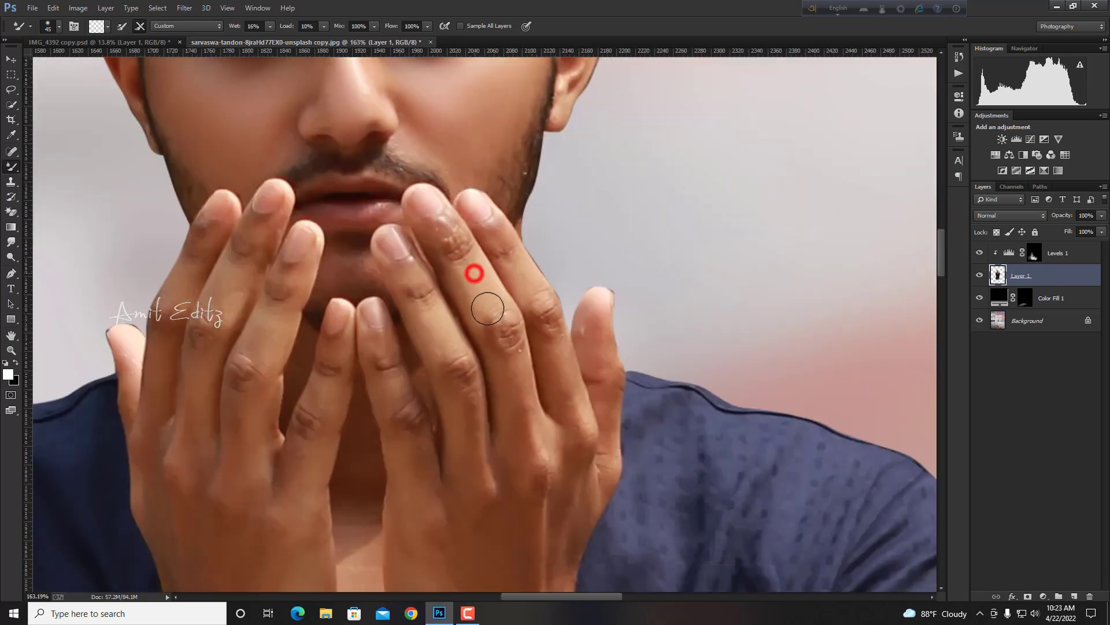
mouse_move(474, 272)
mouse_down()
mouse_move(503, 338)
mouse_move(563, 347)
mouse_up()
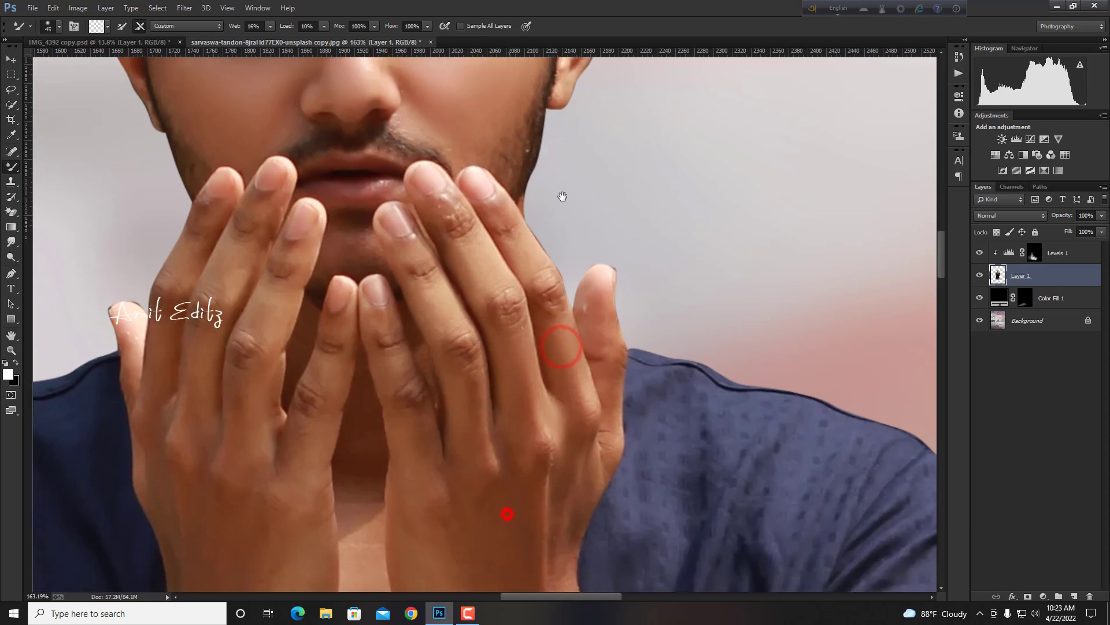
drag(507, 514, 542, 202)
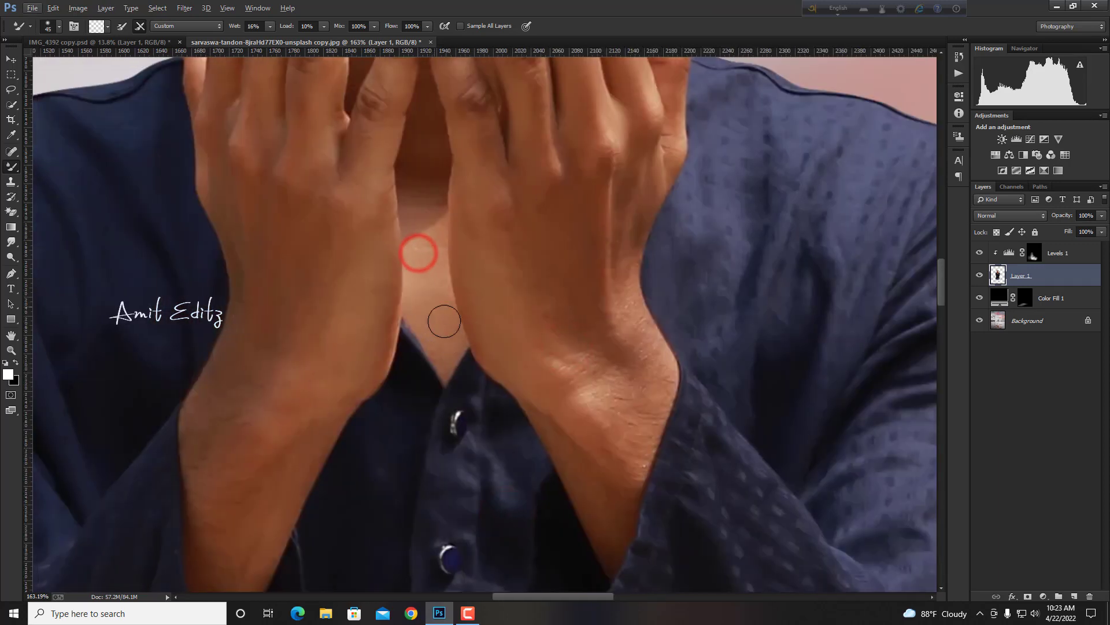
drag(430, 301, 425, 254)
scroll(519, 273, down, 3)
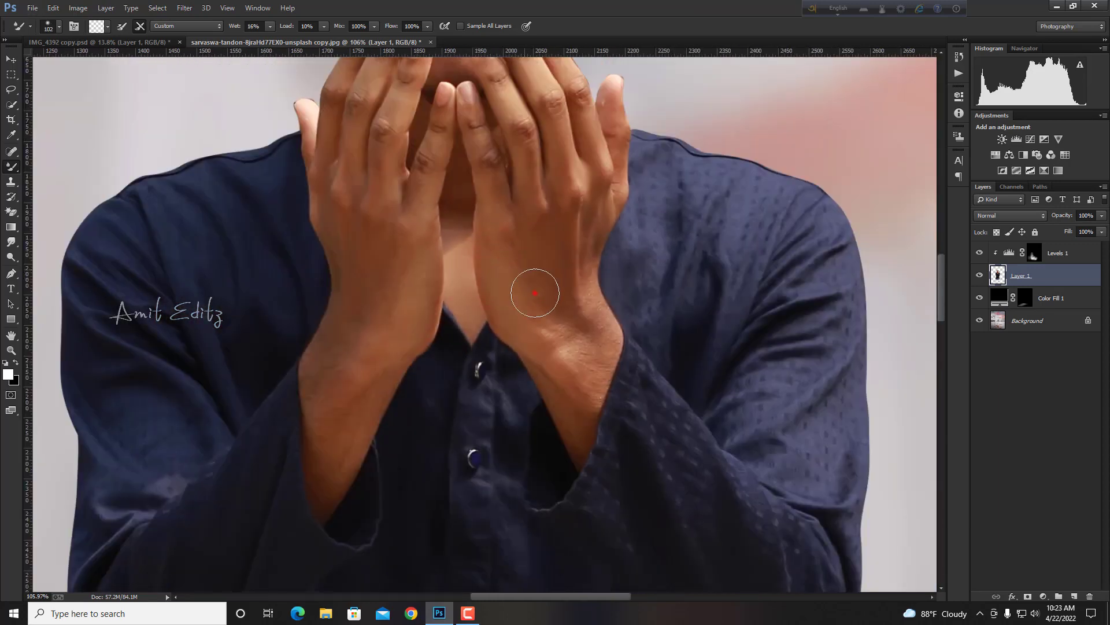
drag(573, 366, 573, 377)
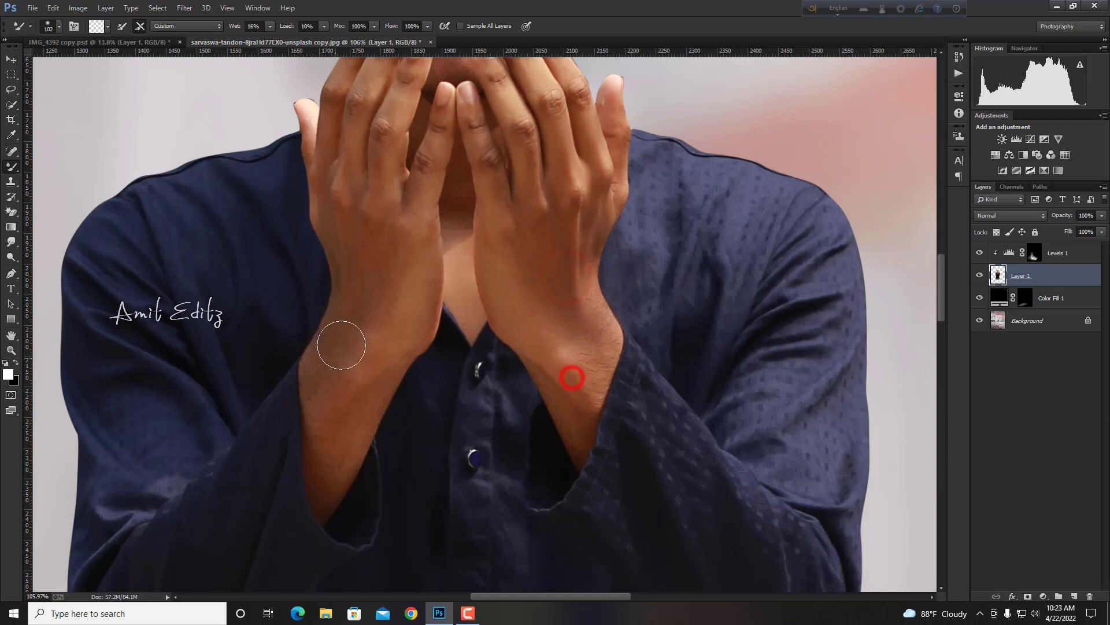
mouse_move(351, 341)
mouse_down()
mouse_move(331, 387)
mouse_move(397, 268)
mouse_up()
scroll(373, 217, down, 3)
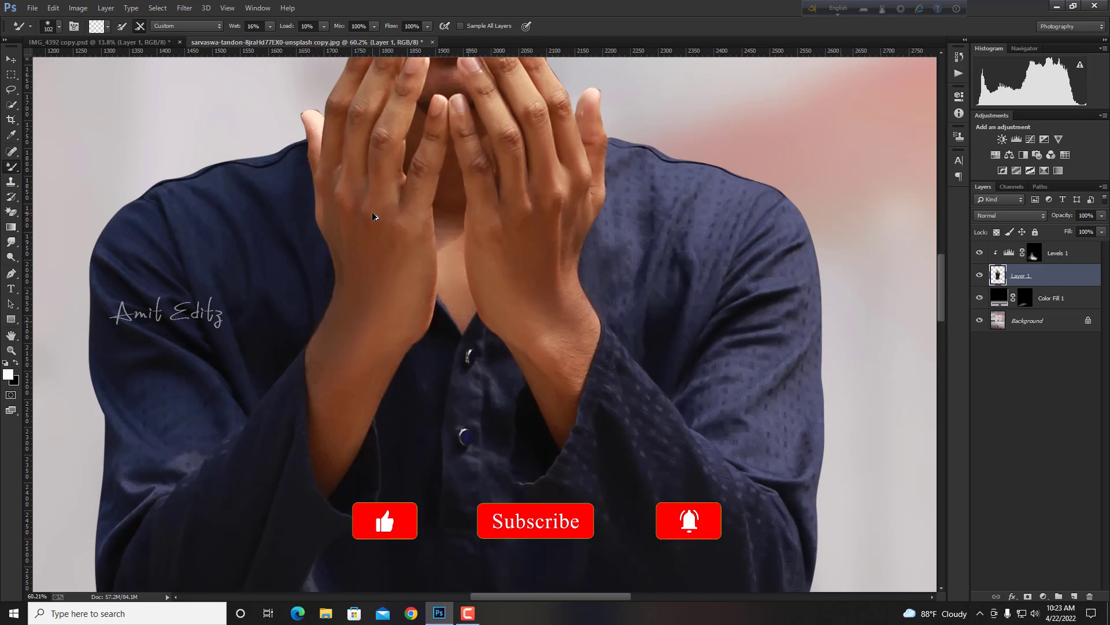
scroll(373, 216, down, 2)
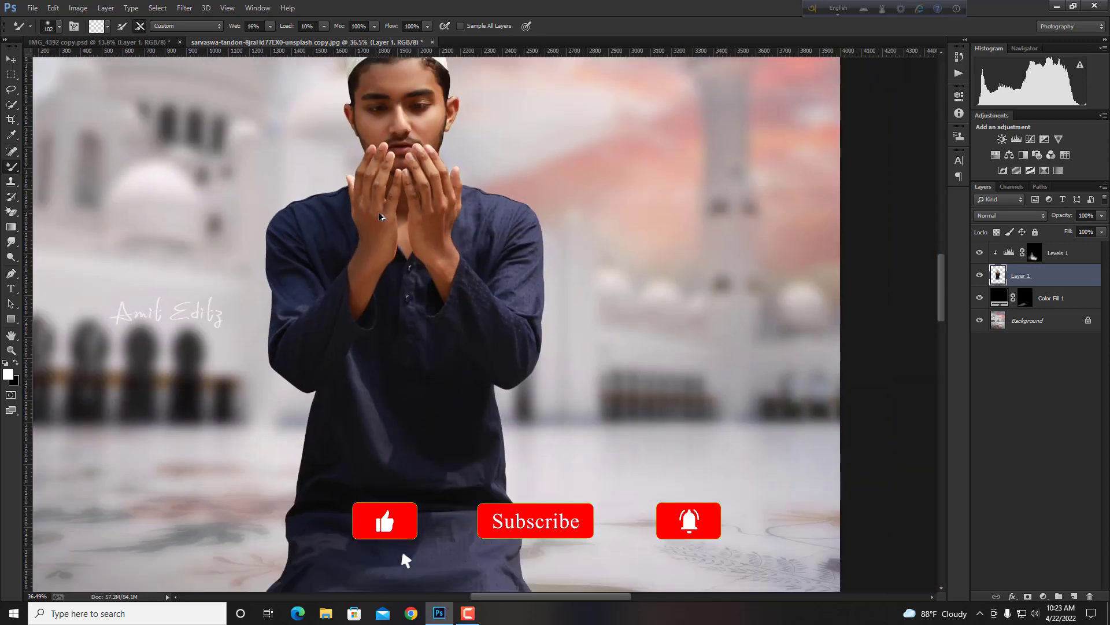
scroll(373, 216, down, 1)
scroll(373, 217, down, 1)
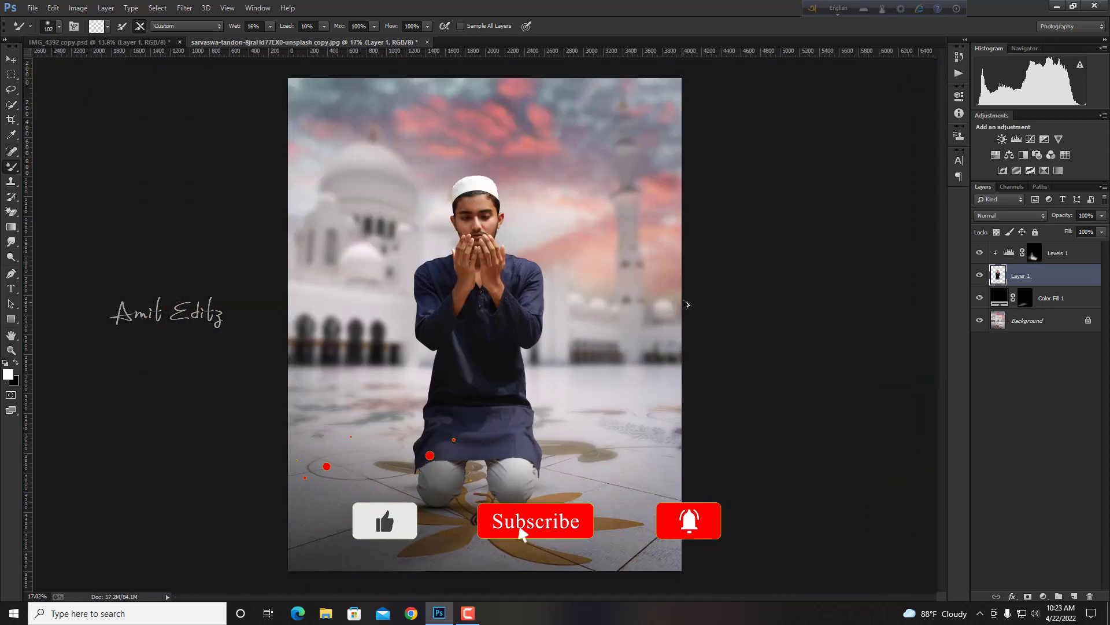
scroll(680, 299, up, 1)
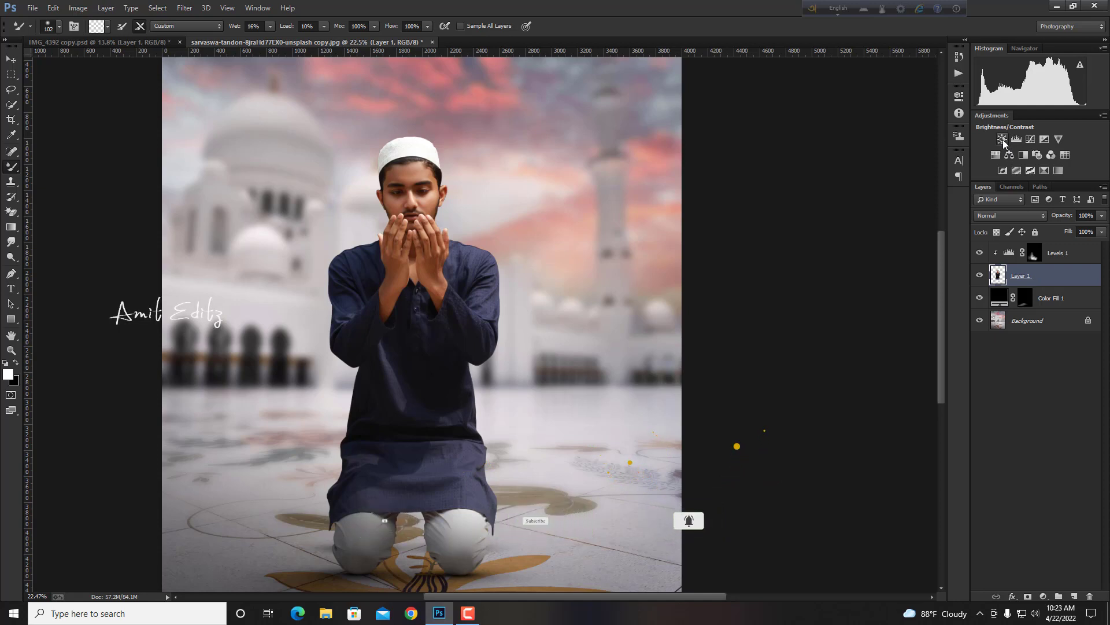
click(1003, 140)
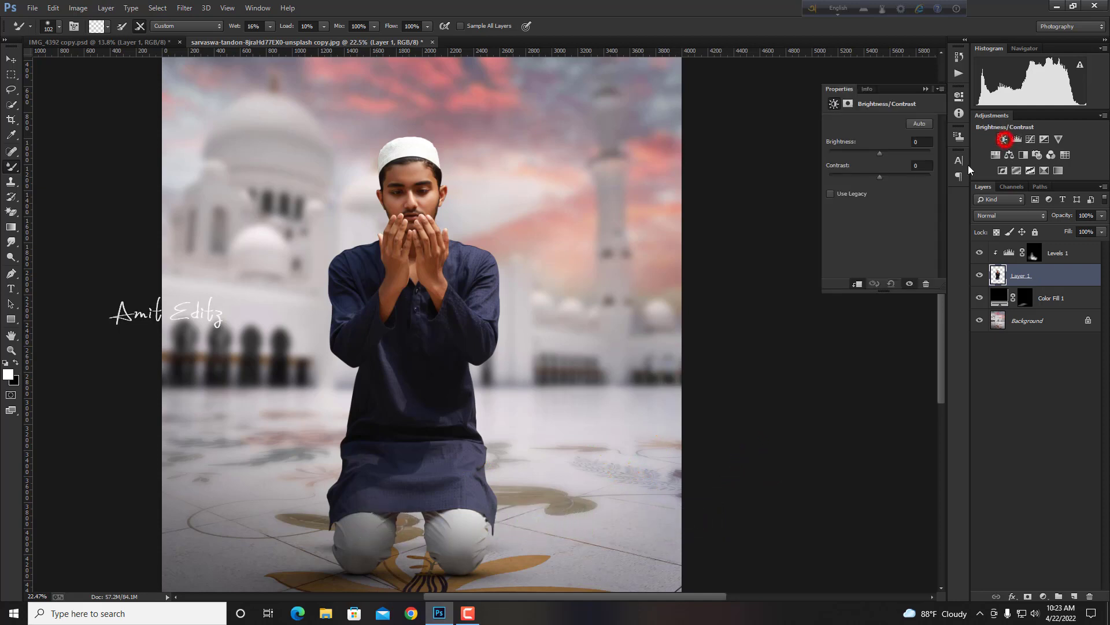
click(926, 88)
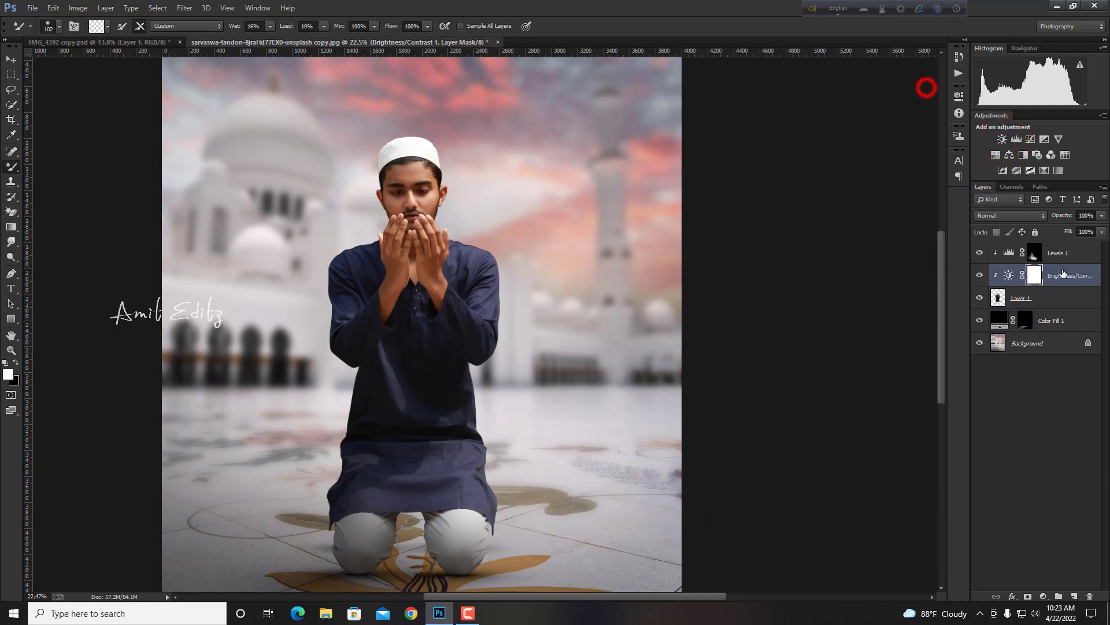
drag(1069, 276, 1091, 596)
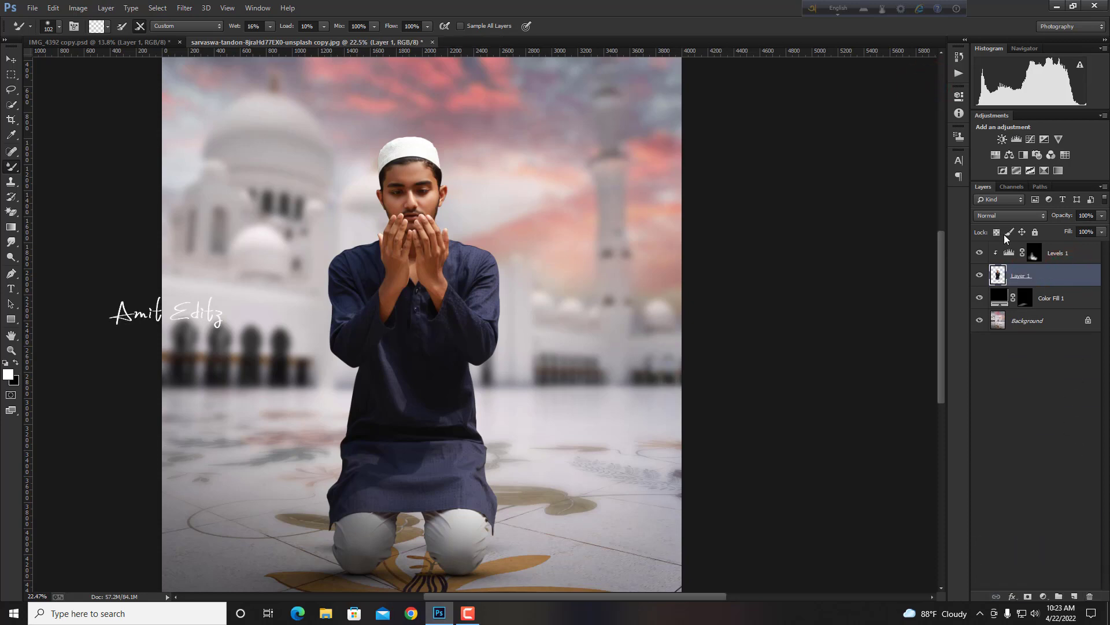
- Add a strongly boosted Exposure adjustment and invert its mask to black to hide it
click(1044, 139)
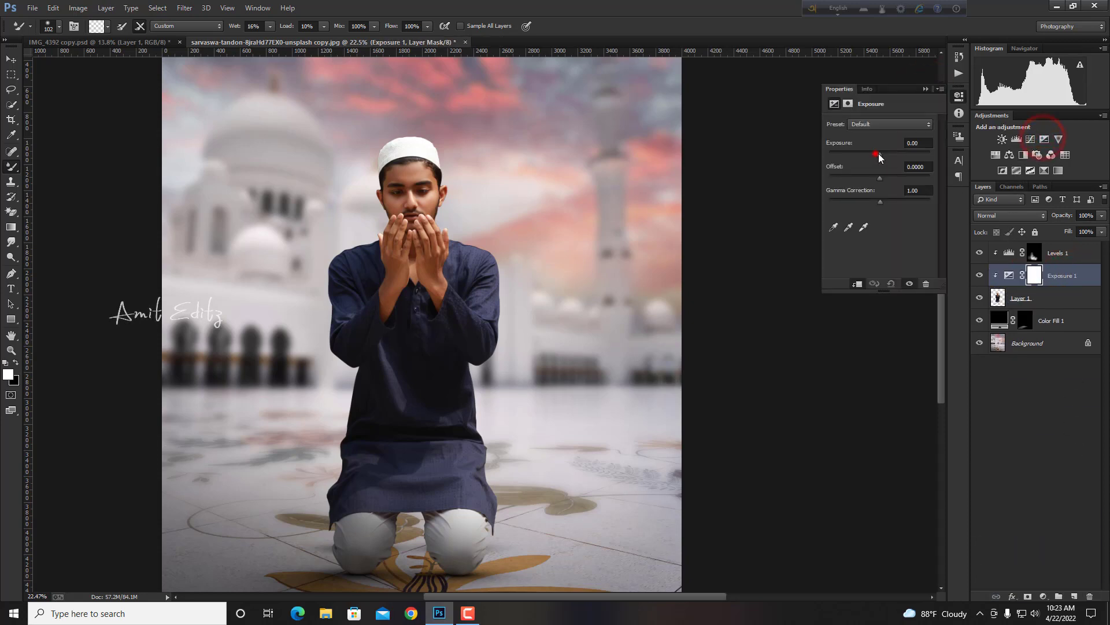
mouse_move(879, 155)
mouse_down()
mouse_move(924, 155)
mouse_move(915, 152)
mouse_up()
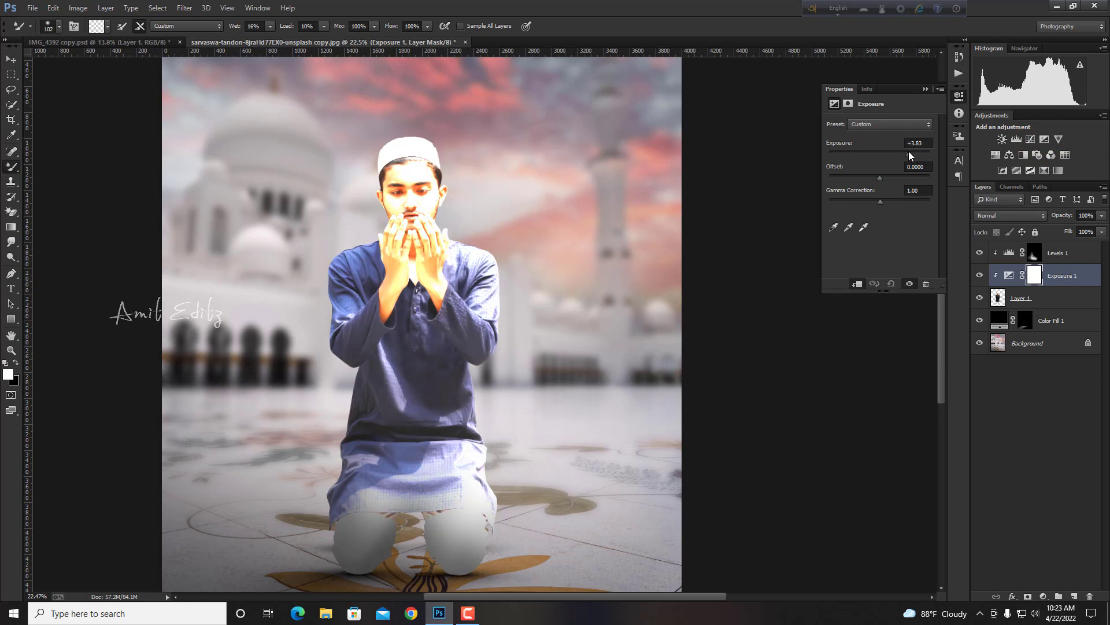
click(926, 90)
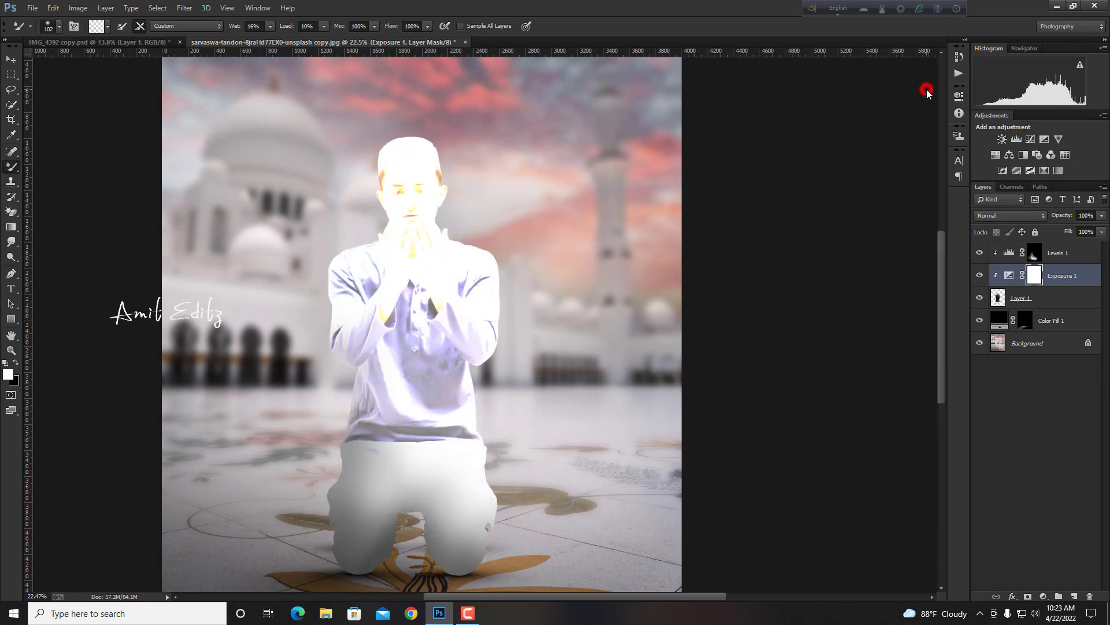
key(ctrl+i)
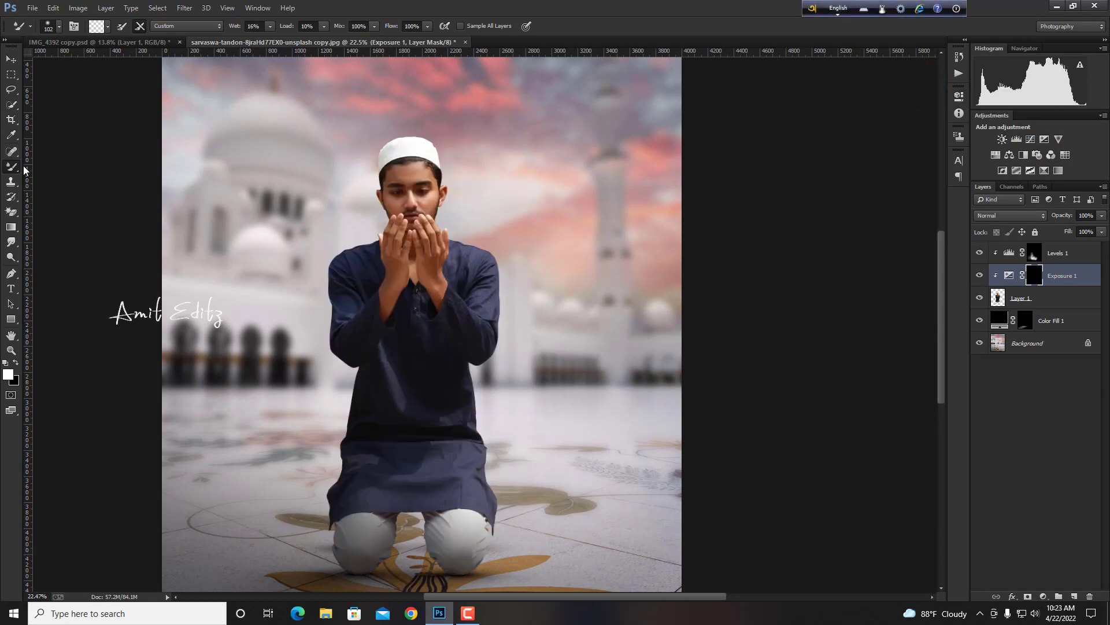
right_click(16, 170)
click(49, 166)
- At 73% brush opacity, paint light onto the shoulder, left hand, jaw, cheek and hair edges
scroll(434, 285, up, 3)
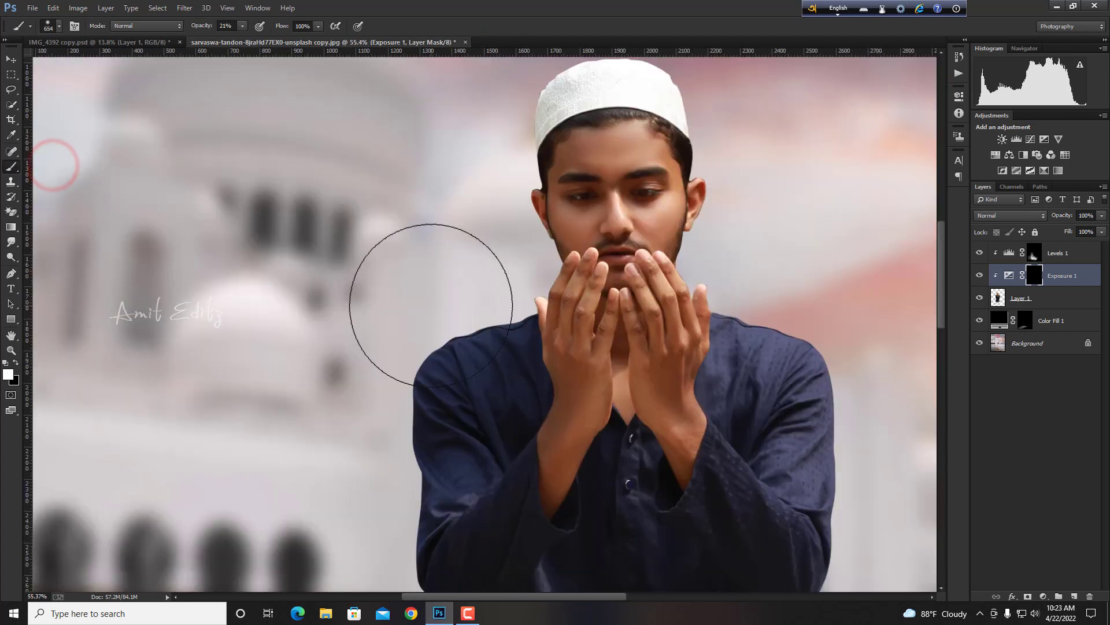
drag(426, 305, 346, 314)
scroll(511, 324, up, 3)
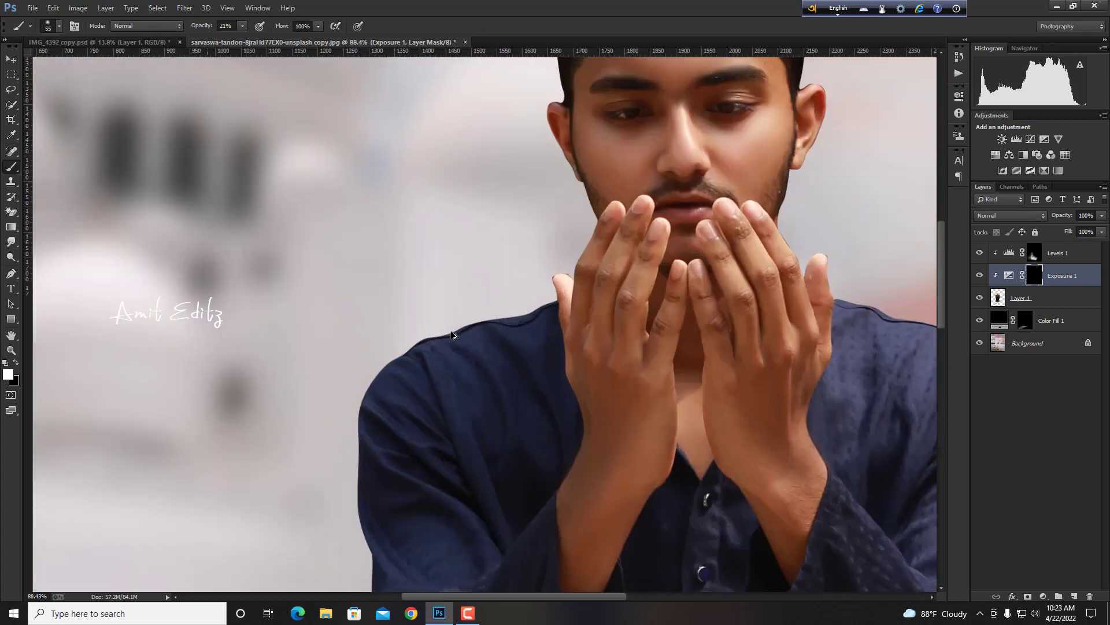
click(228, 26)
text(73)
click(397, 339)
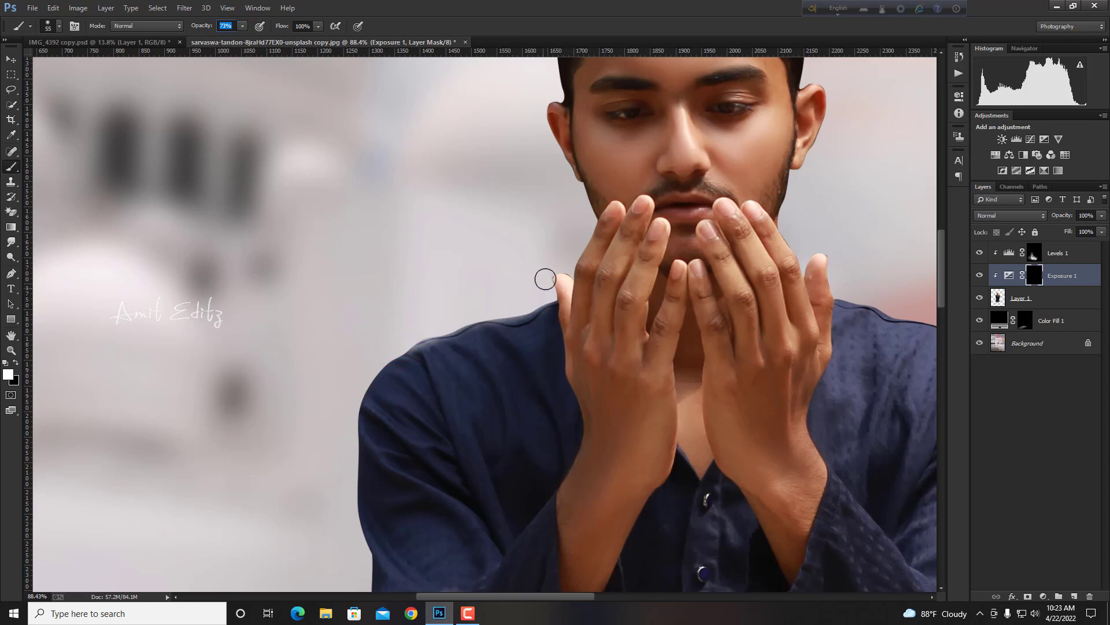
drag(568, 265, 585, 231)
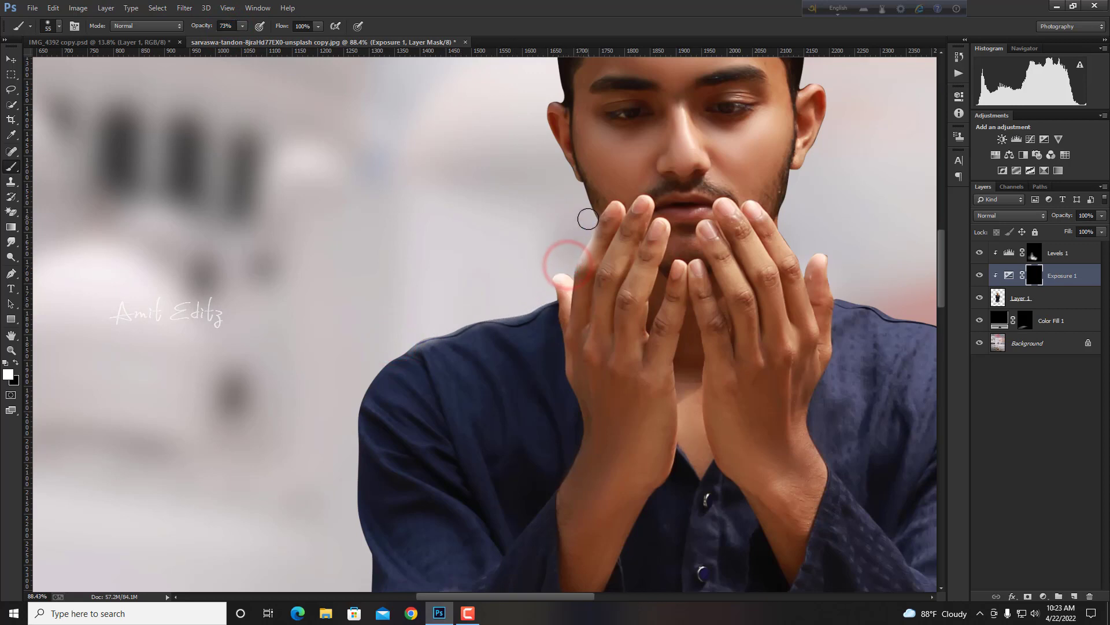
scroll(579, 208, up, 2)
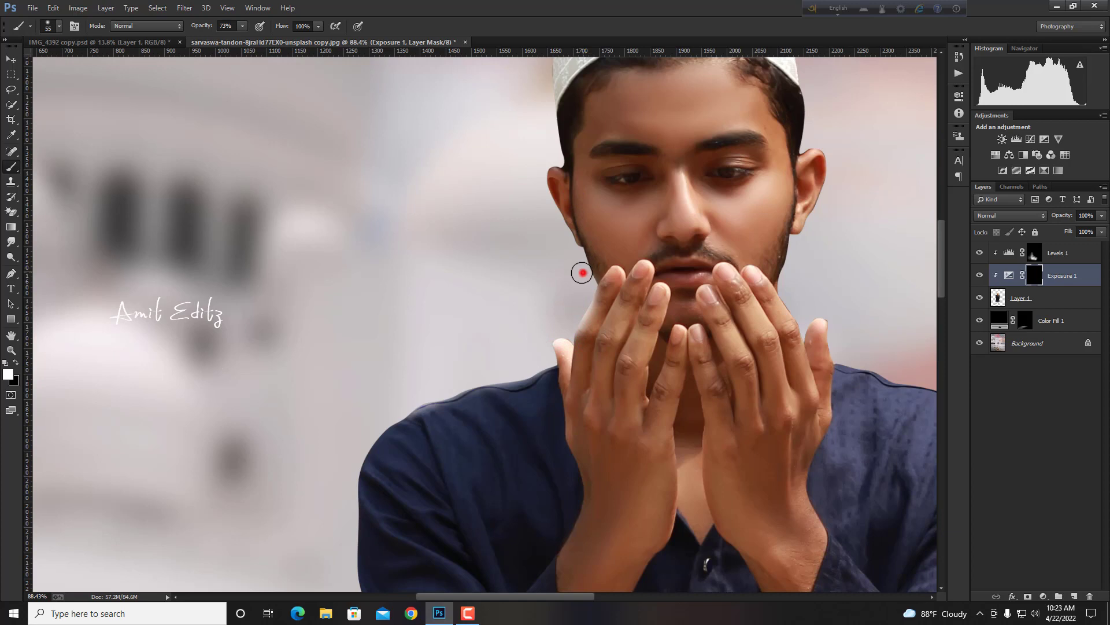
click(582, 272)
drag(573, 255, 552, 229)
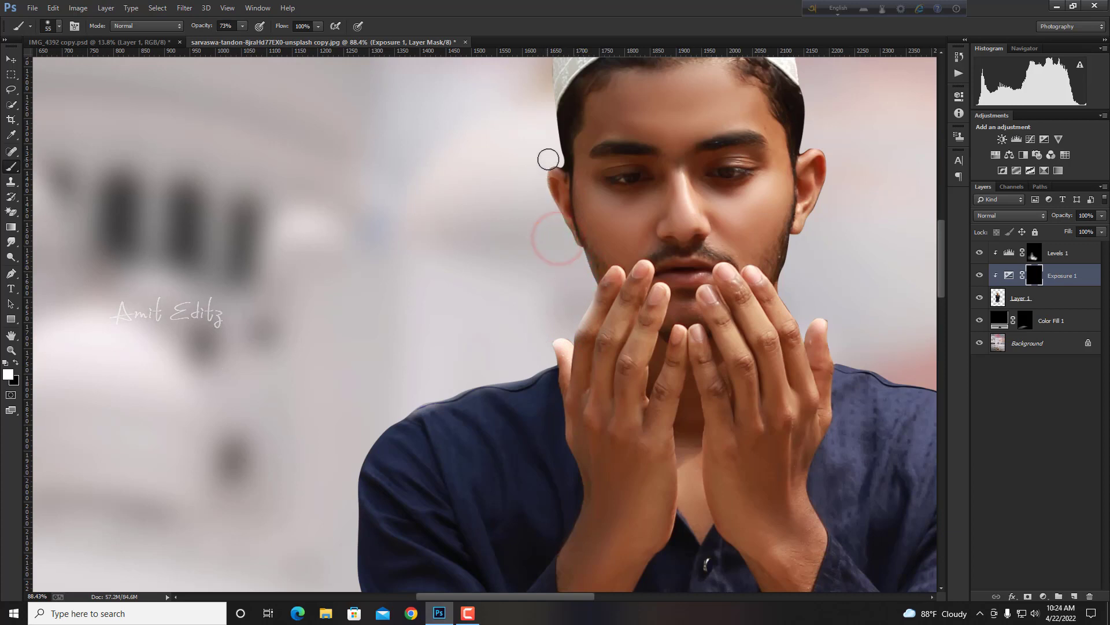
mouse_move(571, 141)
mouse_down()
mouse_move(571, 419)
mouse_move(543, 335)
mouse_move(573, 266)
mouse_up()
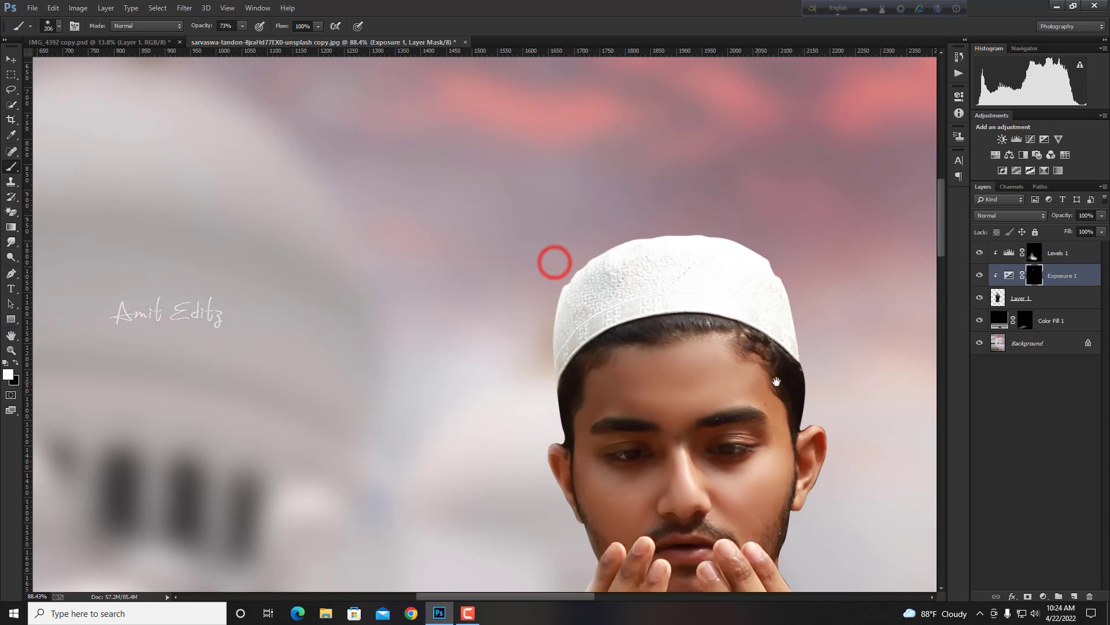
- With a larger brush, brighten the edges around the raised hands
drag(744, 381, 510, 343)
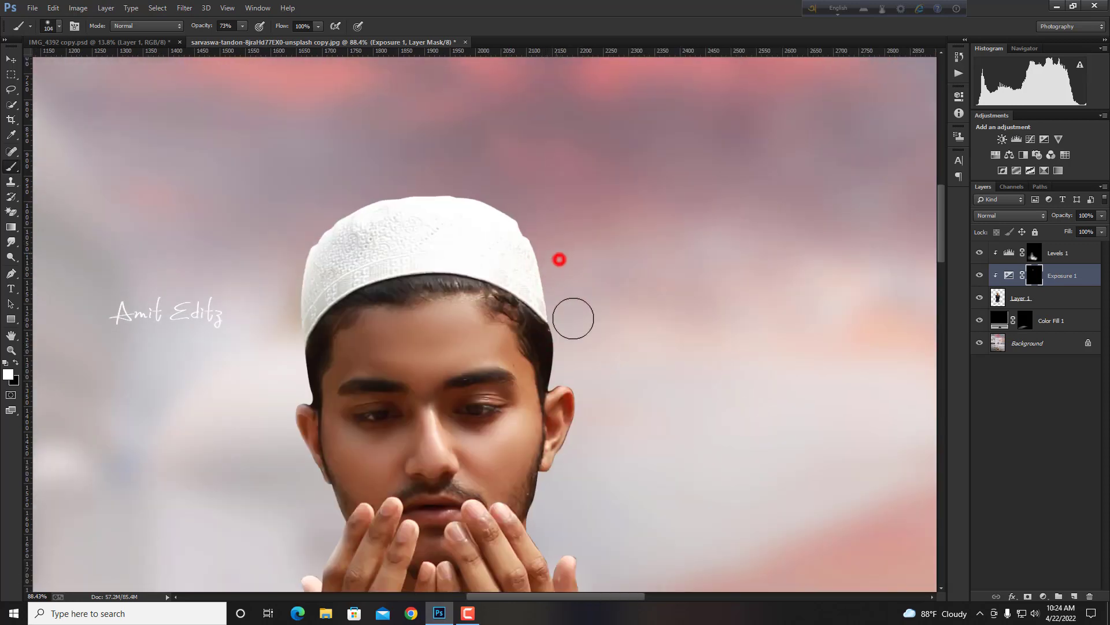
scroll(572, 318, down, 3)
scroll(611, 494, down, 1)
mouse_move(565, 403)
mouse_down()
mouse_move(631, 464)
mouse_move(602, 474)
mouse_move(632, 456)
mouse_move(680, 490)
mouse_up()
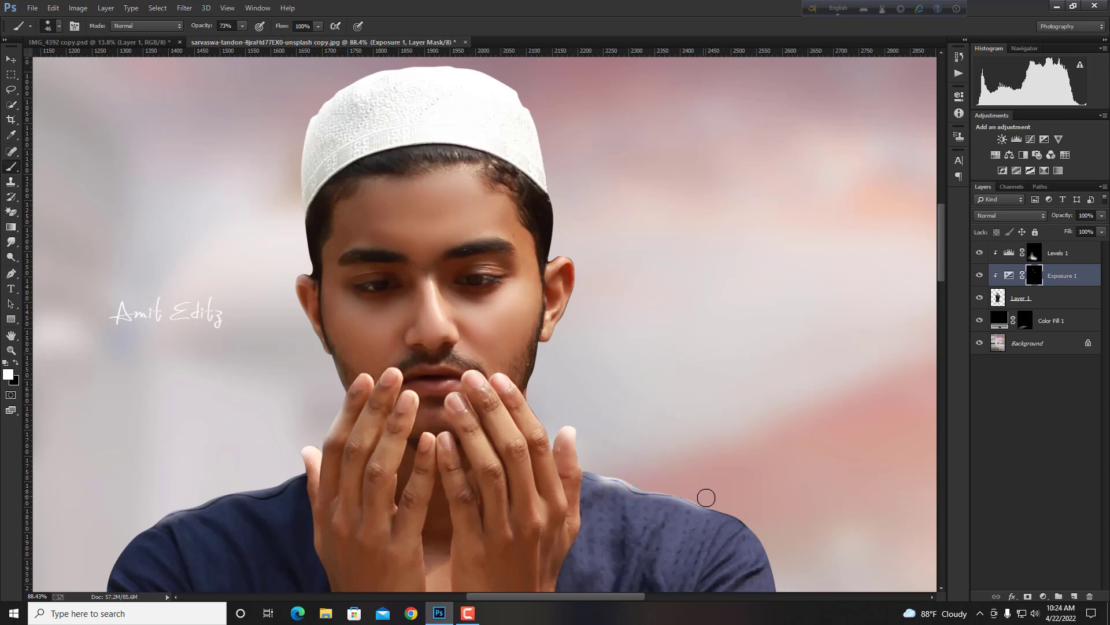
scroll(741, 513, down, 3)
scroll(694, 462, up, 1)
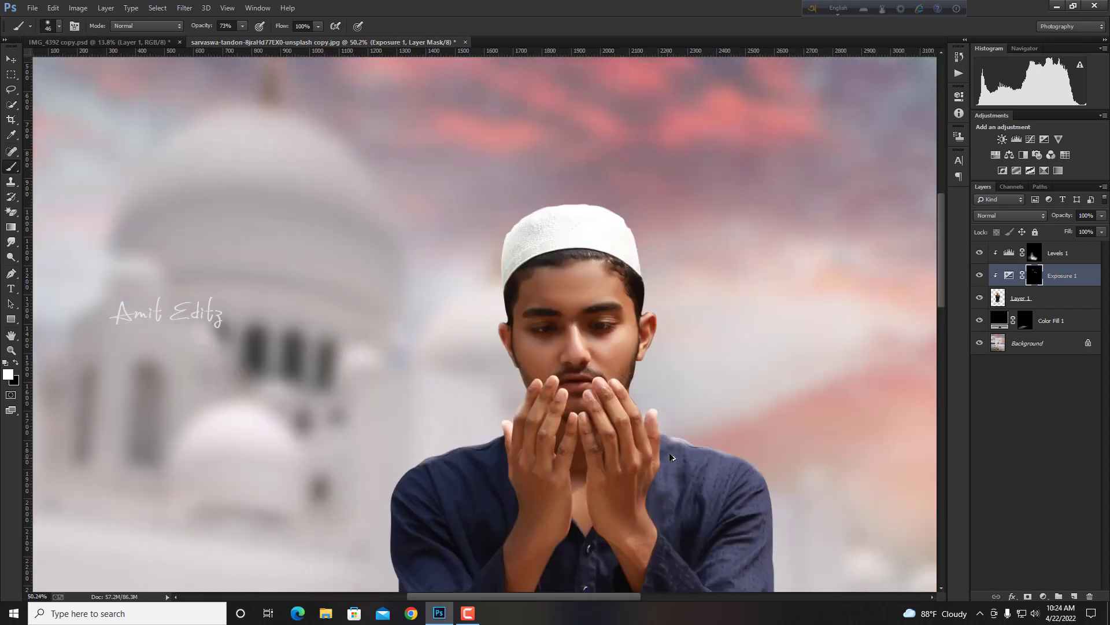
scroll(670, 429, up, 3)
scroll(665, 425, down, 3)
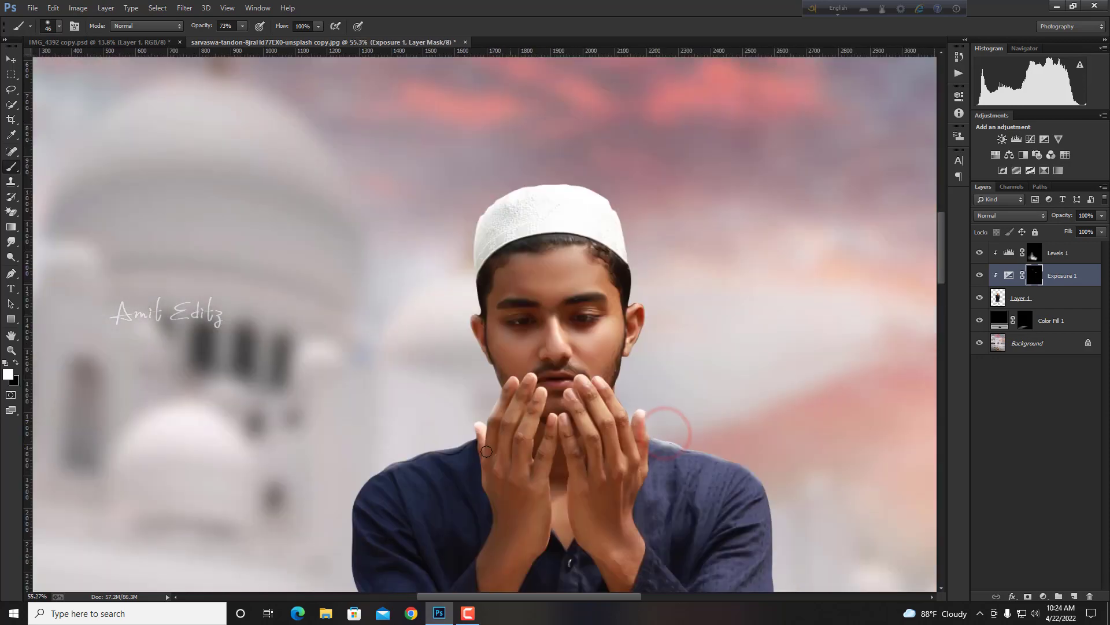
- Paint a rim of light along the left shoulder and the shirt outline
drag(461, 465, 481, 253)
scroll(416, 243, up, 2)
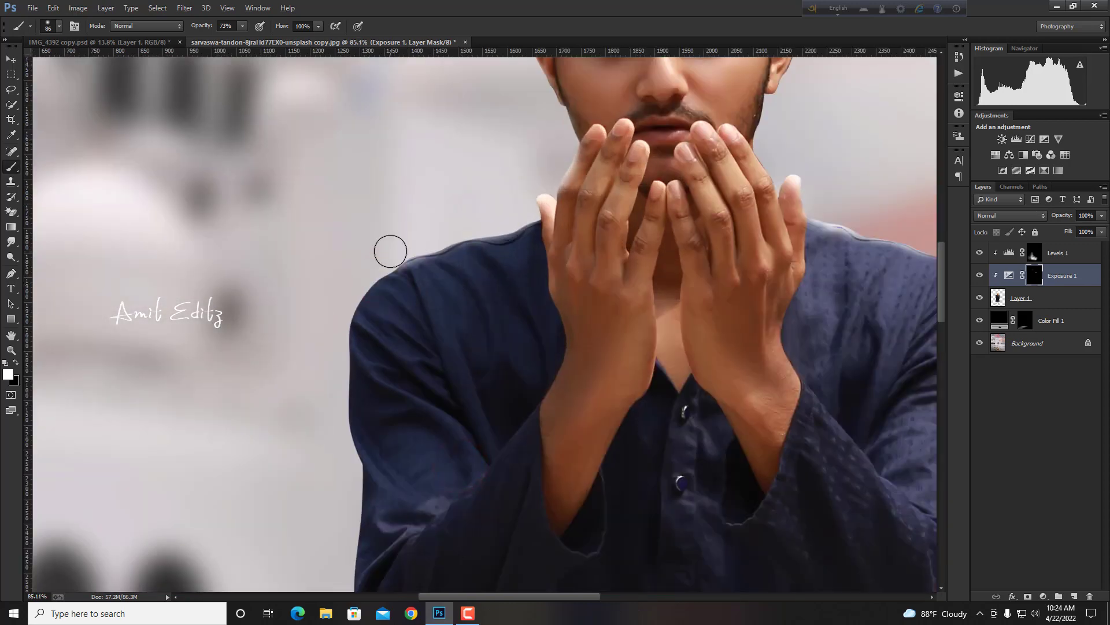
drag(390, 251, 331, 390)
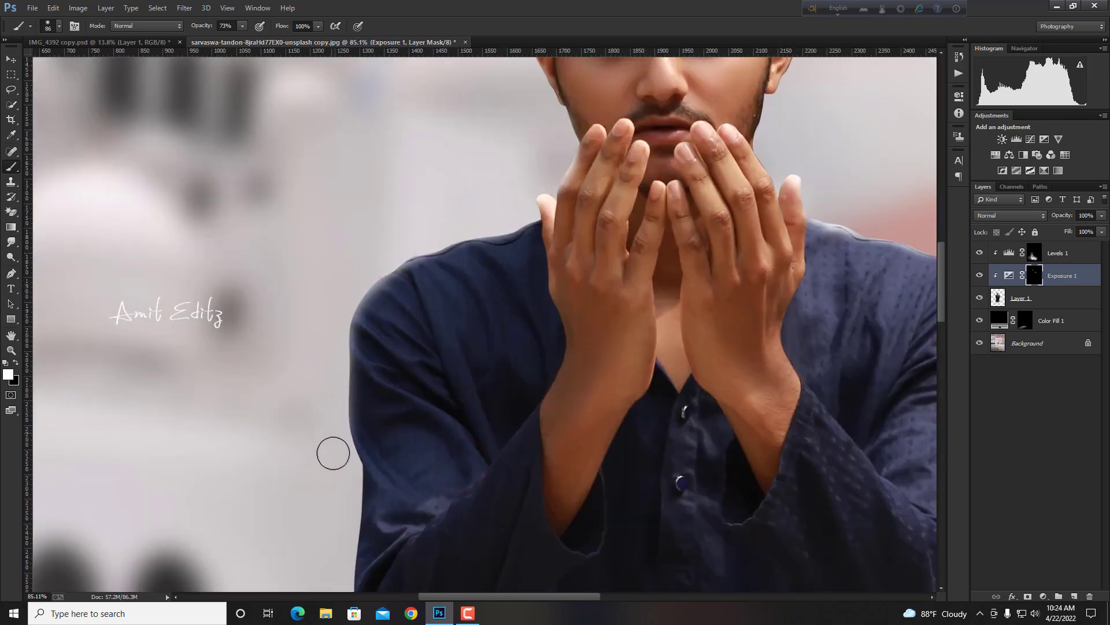
mouse_move(334, 452)
mouse_down()
mouse_move(267, 293)
mouse_move(283, 365)
mouse_move(264, 514)
mouse_up()
scroll(266, 347, down, 3)
scroll(326, 260, up, 4)
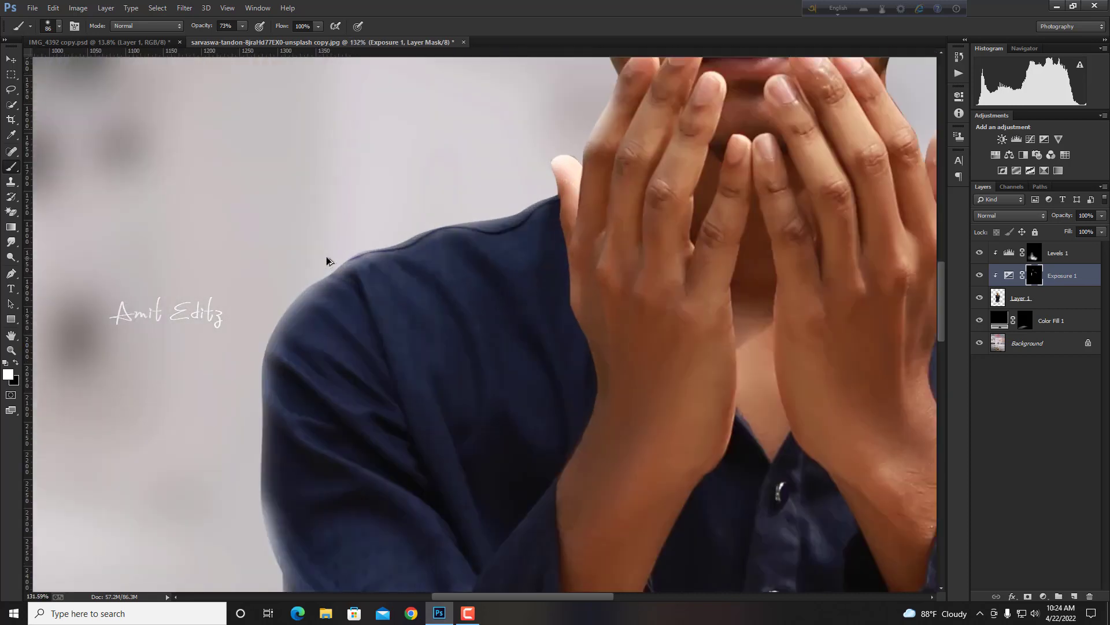
drag(343, 252, 456, 218)
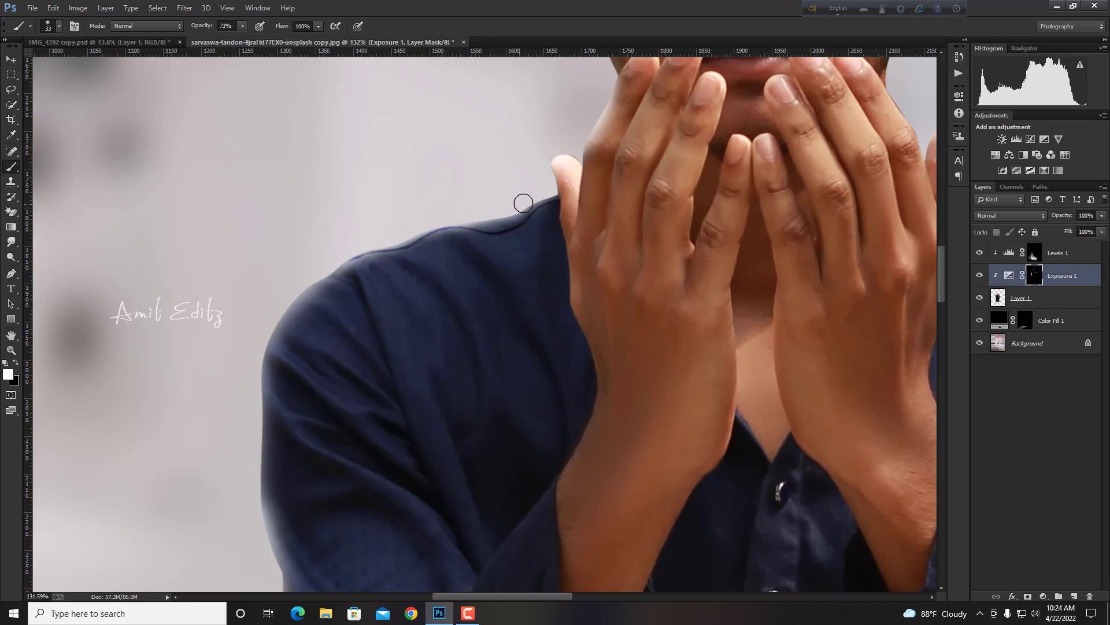
scroll(547, 191, down, 2)
scroll(549, 231, down, 2)
scroll(578, 249, down, 2)
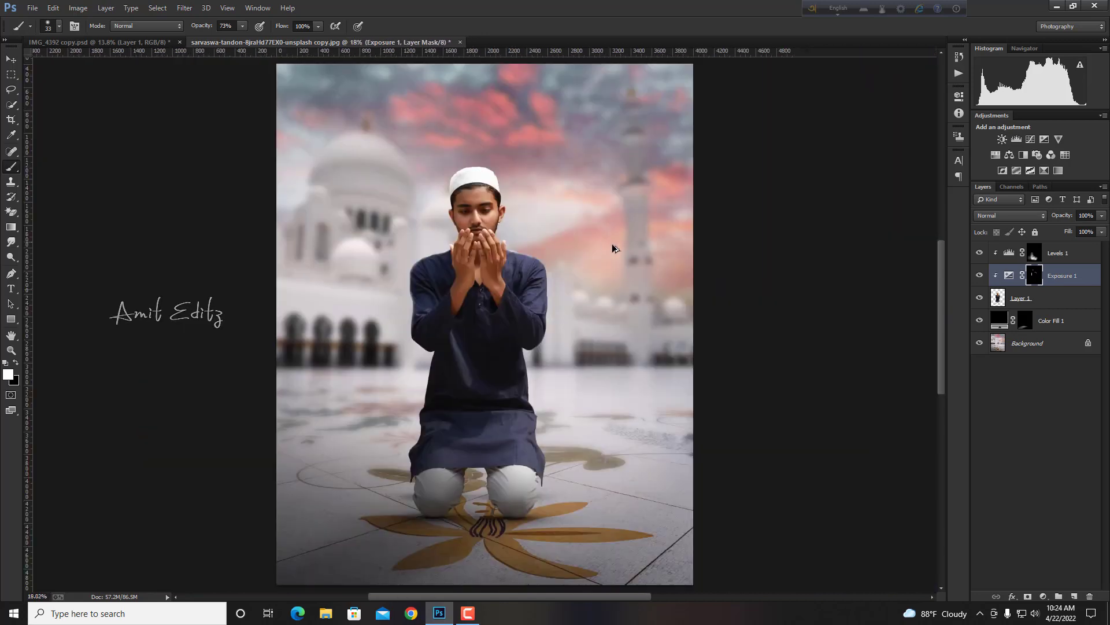
- Set the brush to 70 px and soften the Exposure mask along the kurta edge
scroll(549, 277, up, 2)
scroll(549, 276, up, 1)
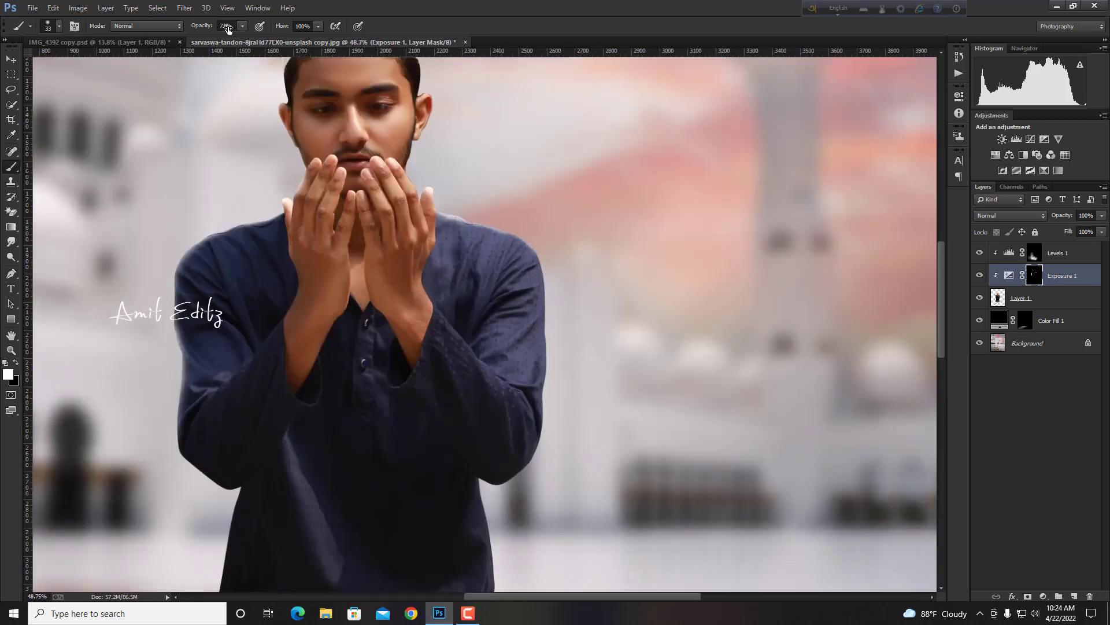
alt+right_click(515, 231)
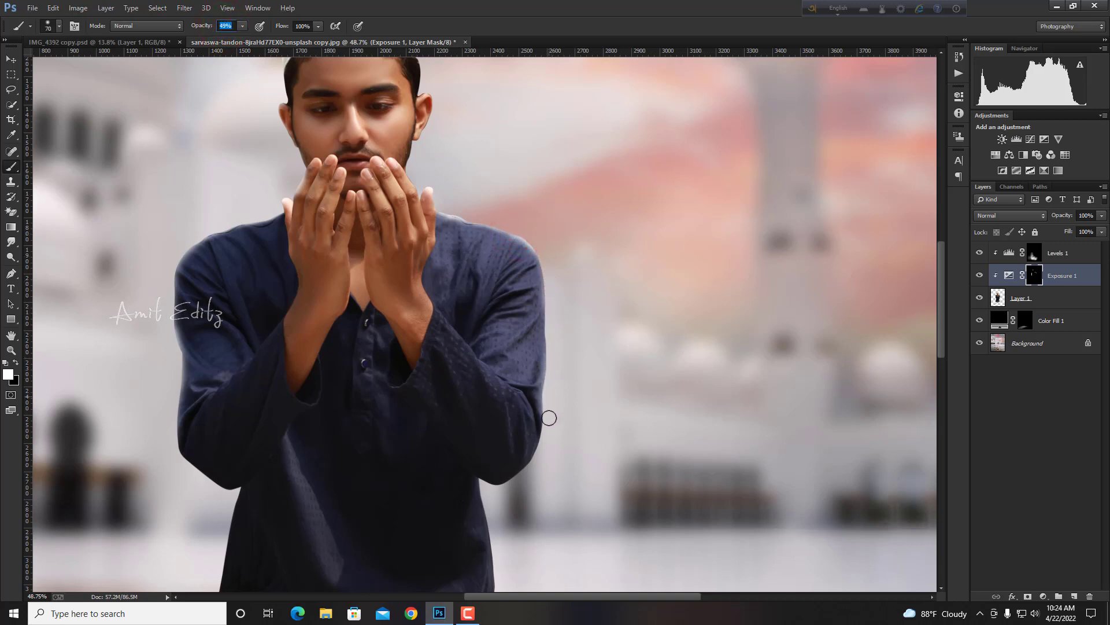
scroll(488, 462, down, 3)
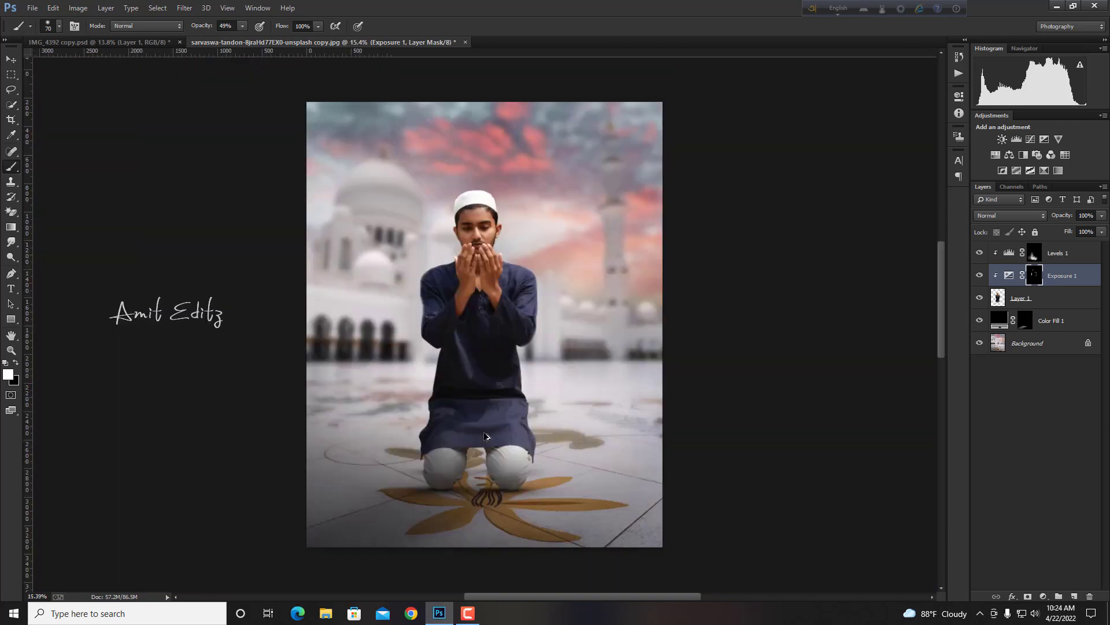
scroll(518, 334, up, 2)
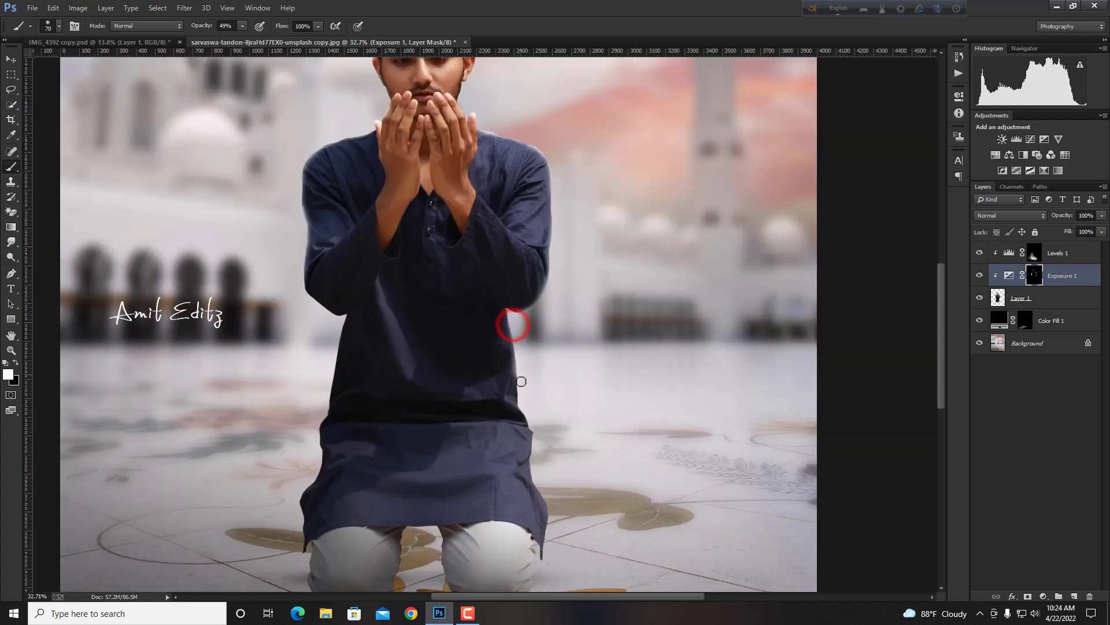
drag(517, 337, 524, 409)
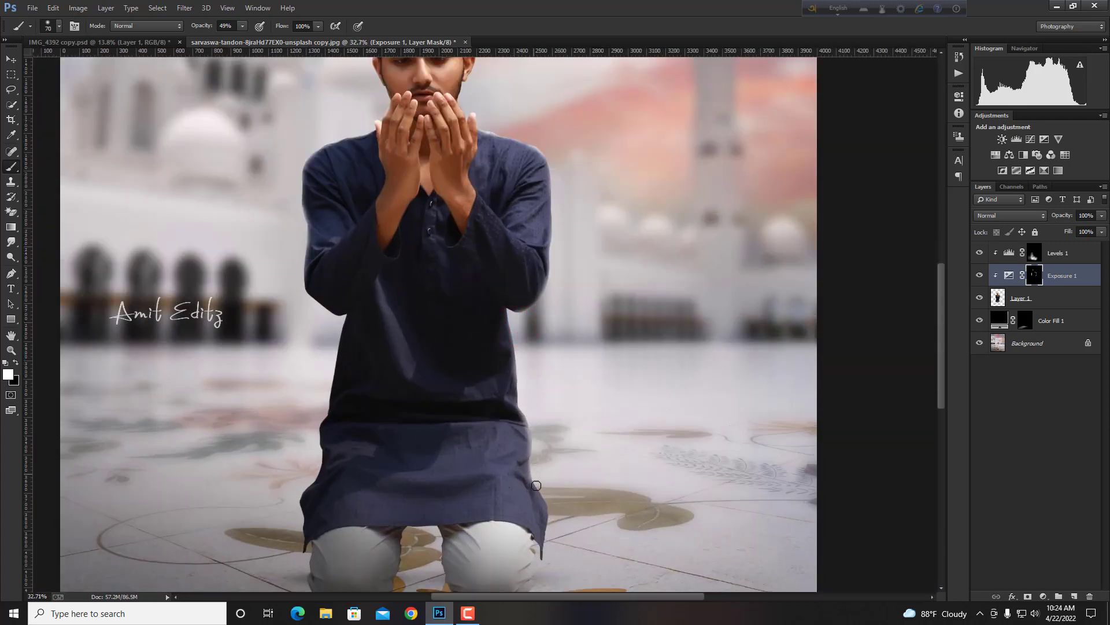
scroll(555, 462, down, 3)
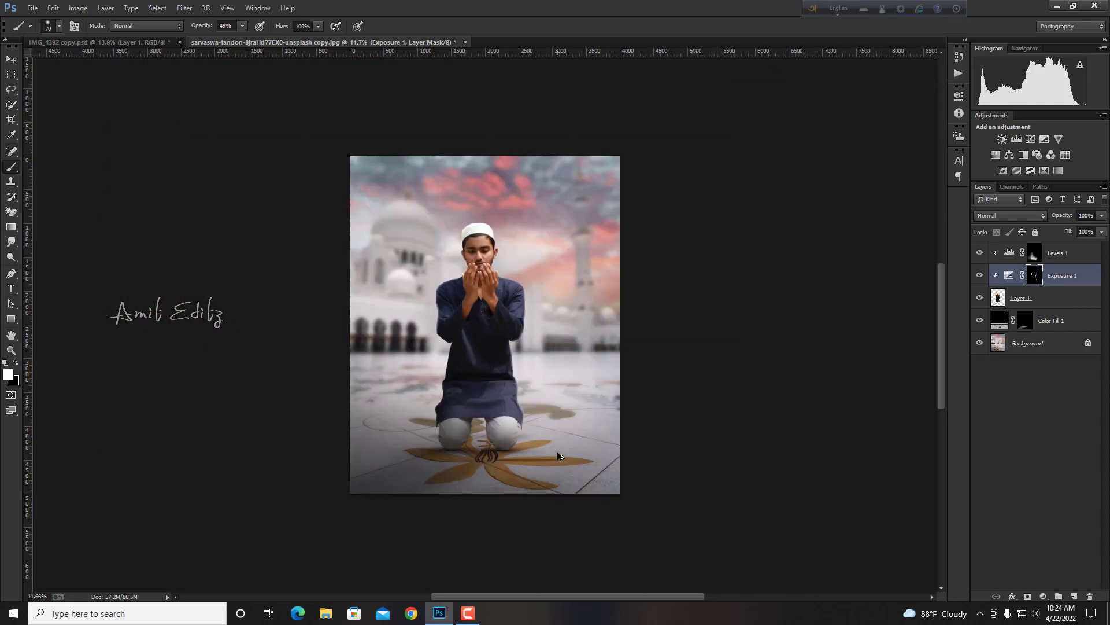
scroll(526, 324, up, 3)
scroll(522, 278, up, 1)
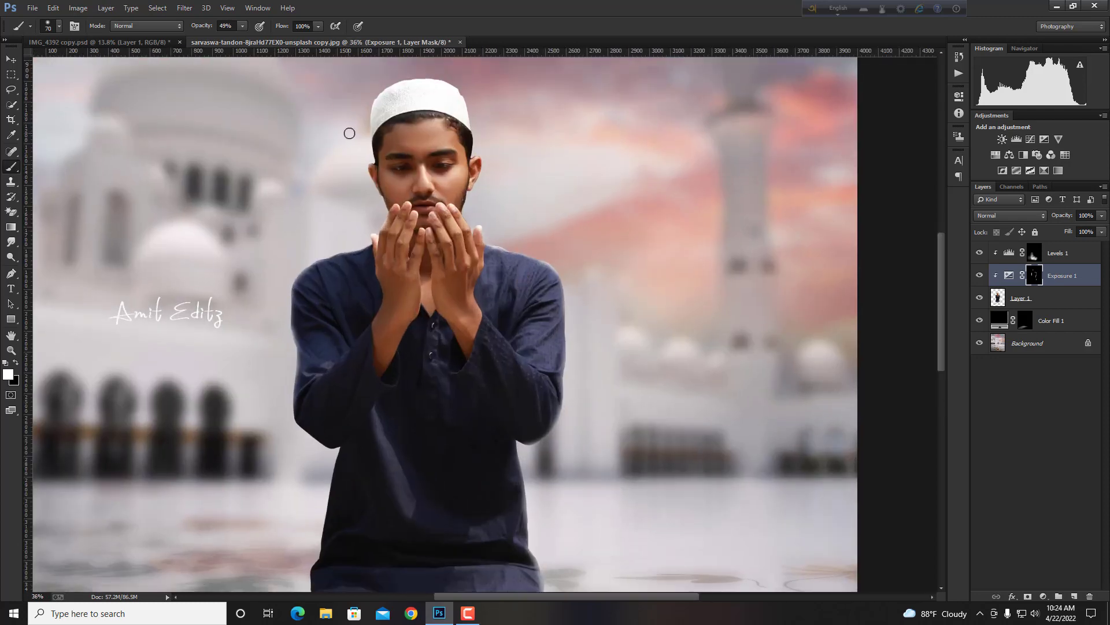
scroll(503, 248, up, 2)
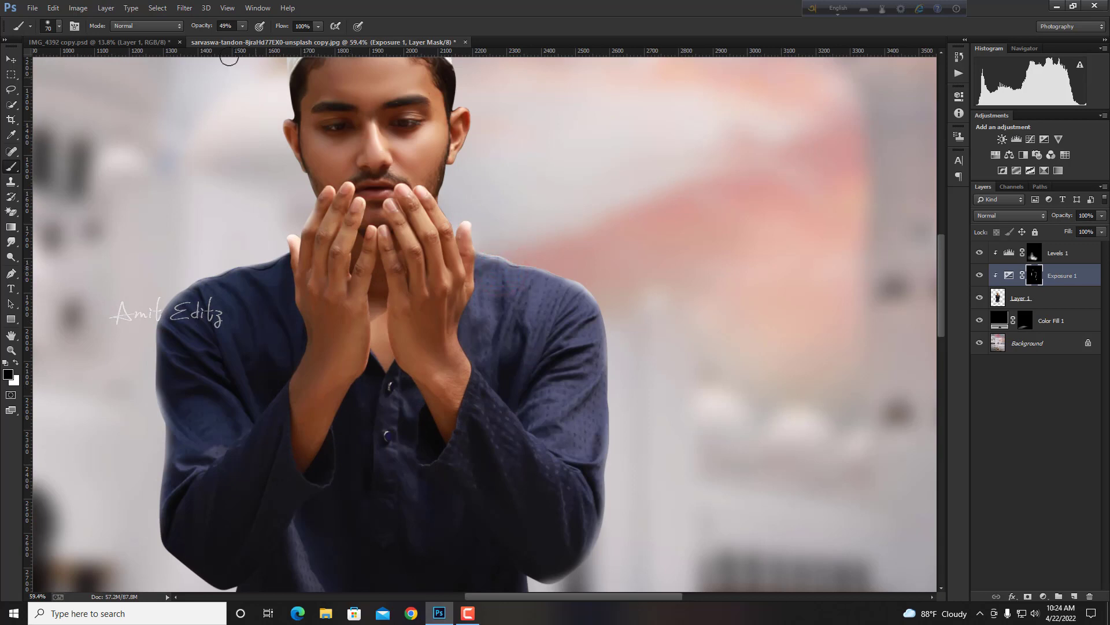
- With a 336 px white brush, paint the mask around the right shoulder, then zoom out to the whole image
drag(509, 218, 523, 249)
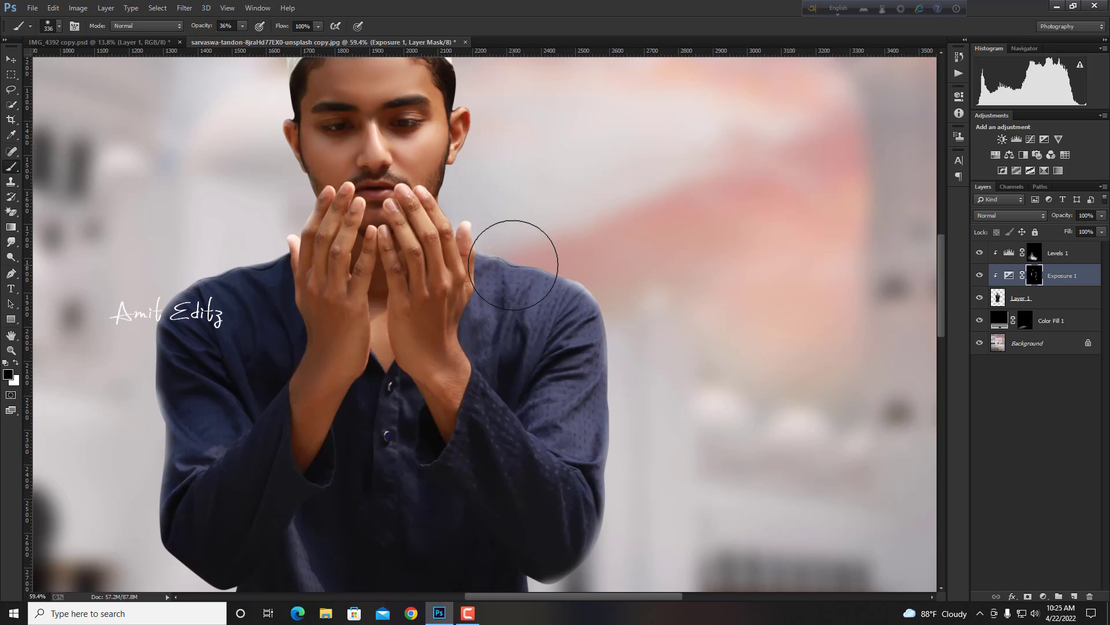
key(x)
drag(513, 260, 512, 249)
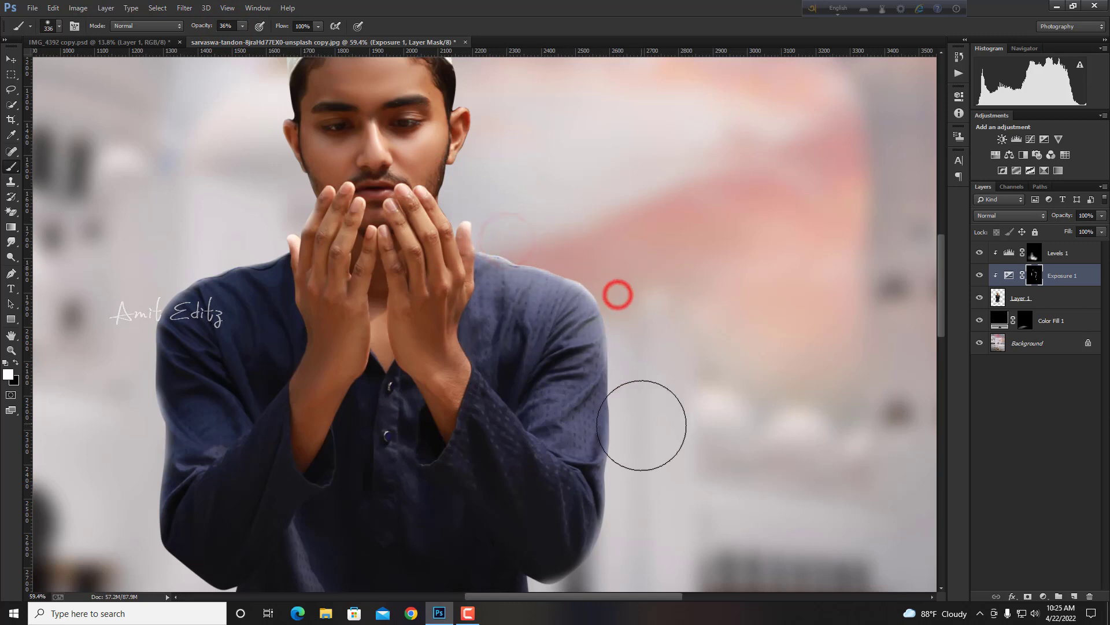
key(ctrl+0)
key(ctrl+minus)
key(ctrl+minus)
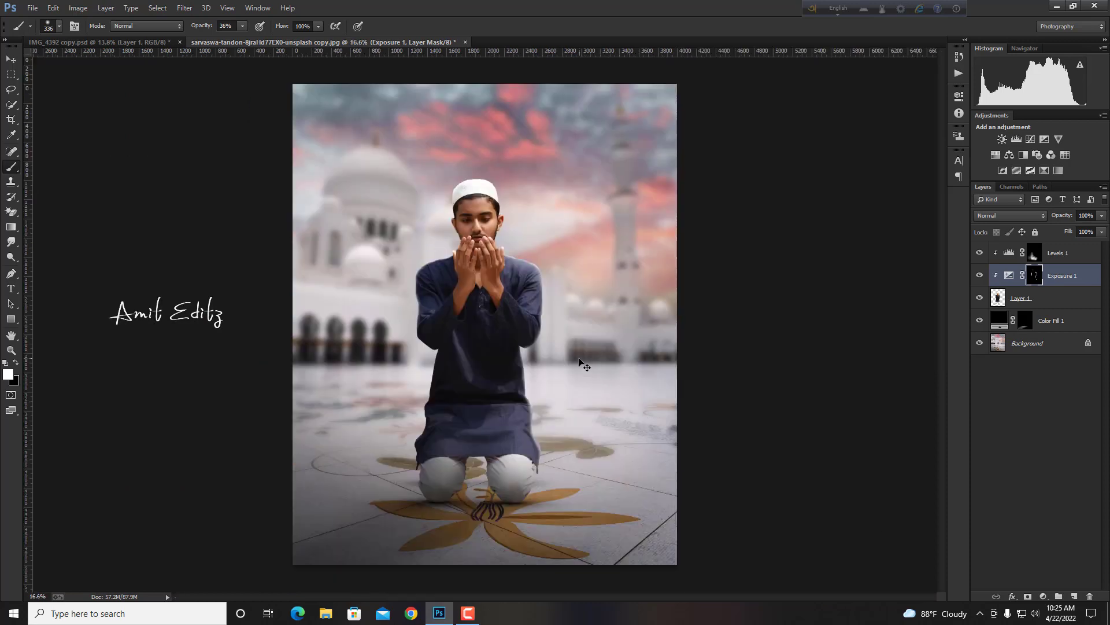
- With a 226 px brush, dab the mask at both shoulders, the left arm and the robe's right side
scroll(547, 252, up, 5)
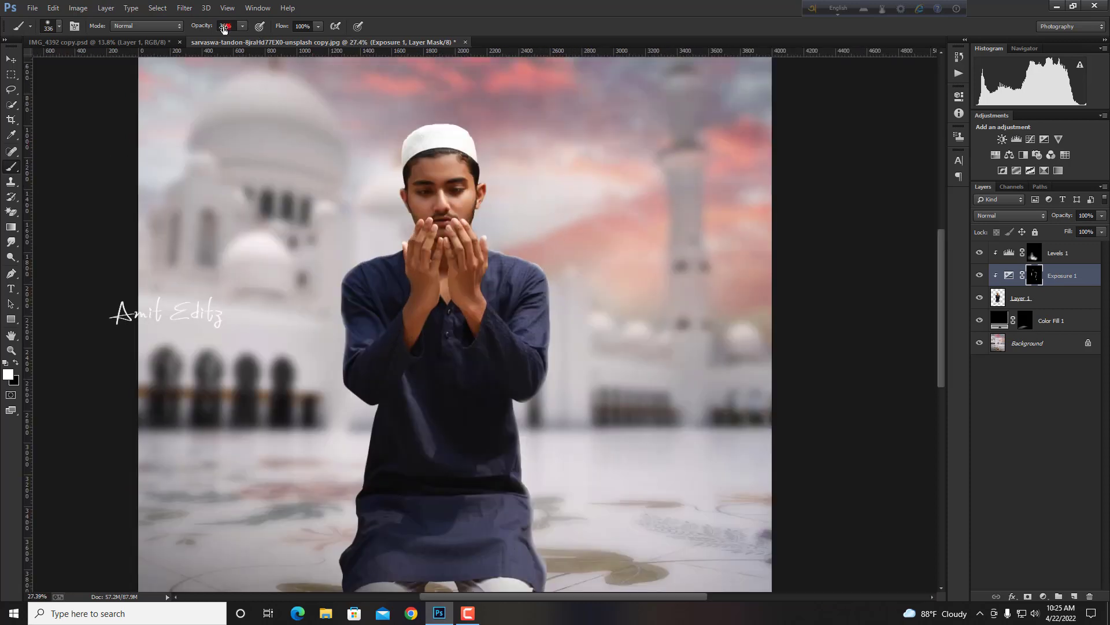
key(bracketleft)
text(16)
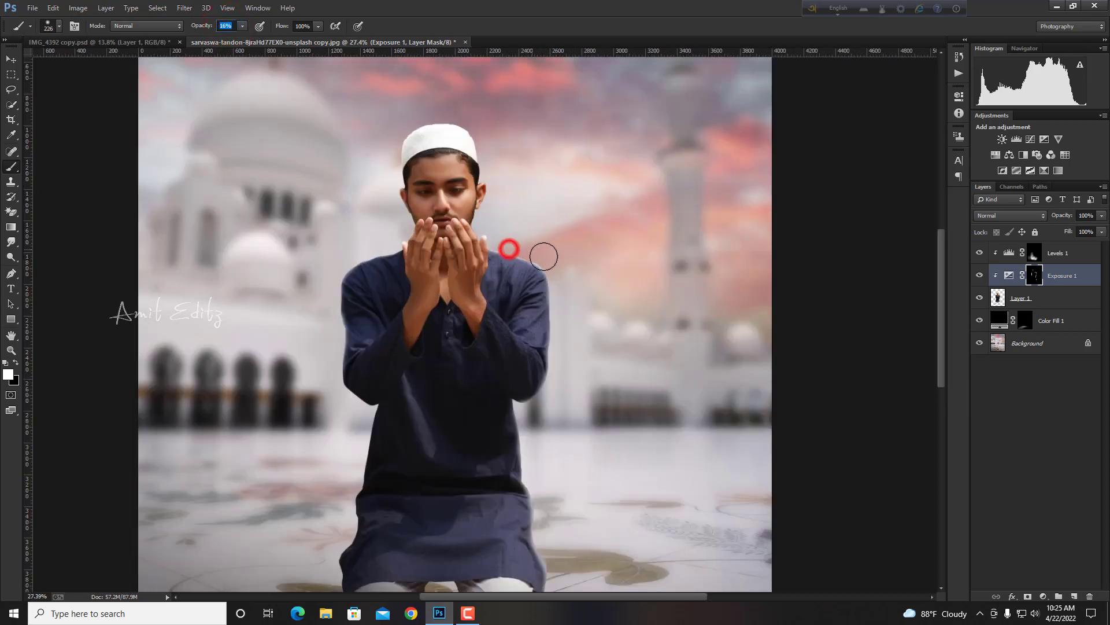
click(556, 297)
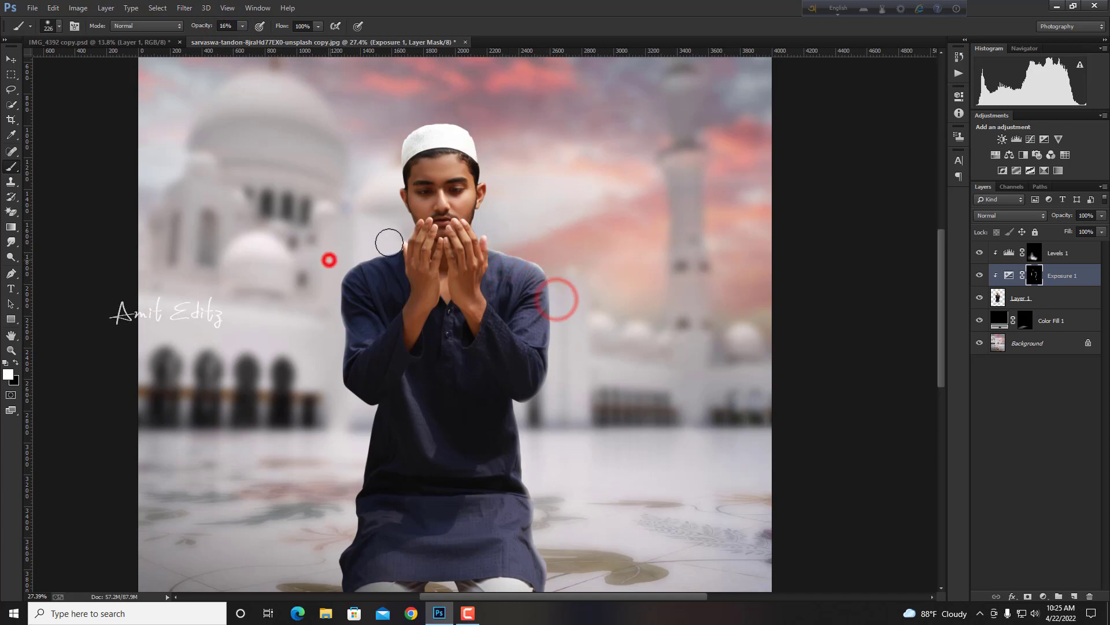
click(347, 271)
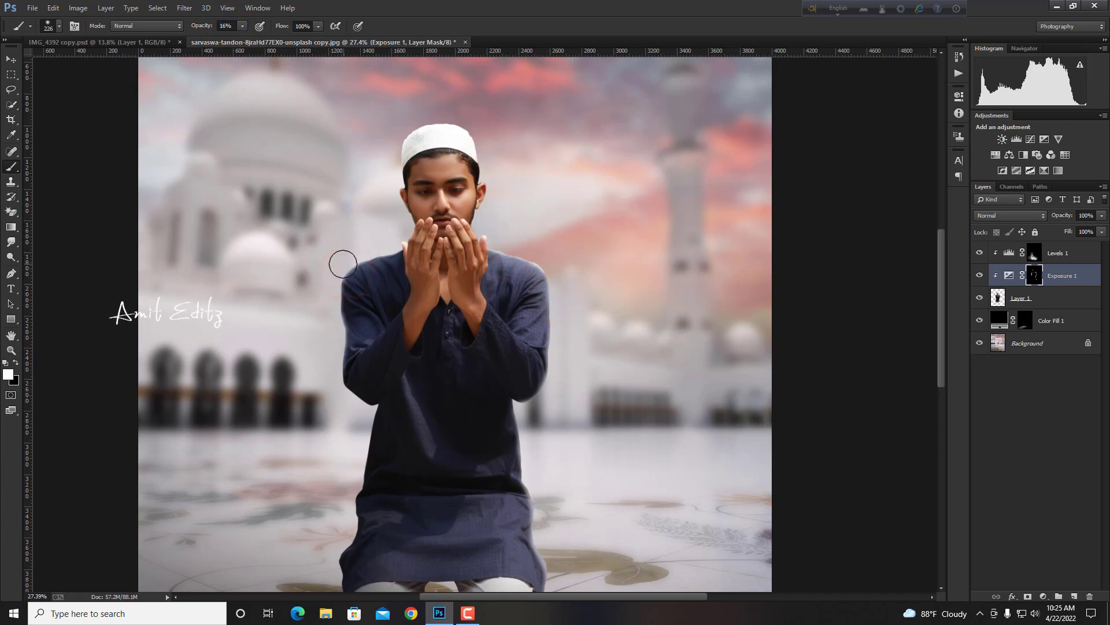
click(343, 263)
click(342, 392)
click(362, 411)
click(362, 467)
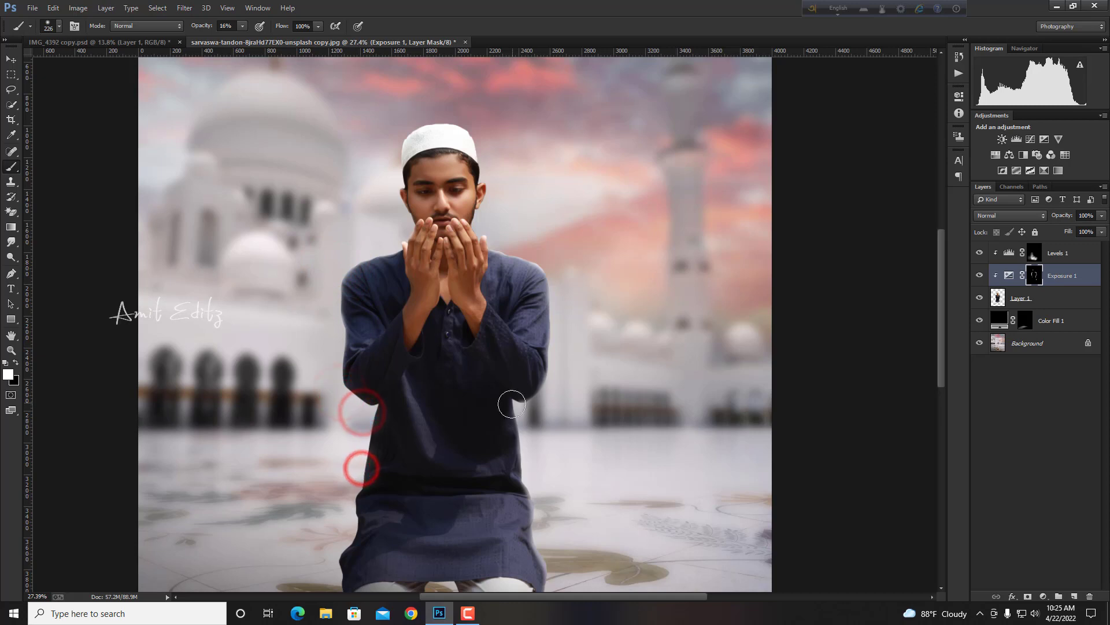
click(514, 416)
click(520, 442)
- Dab the mask near the right ear, both hands and beside the face, then reselect Layer 1
scroll(528, 449, down, 3)
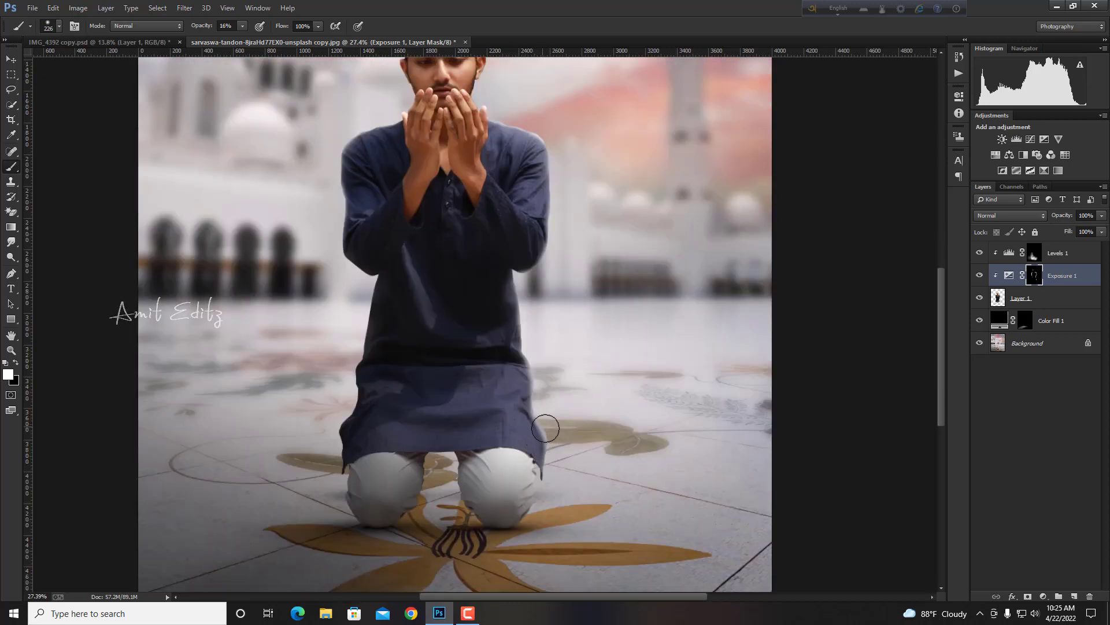
scroll(539, 336, down, 2)
scroll(509, 220, up, 5)
click(510, 217)
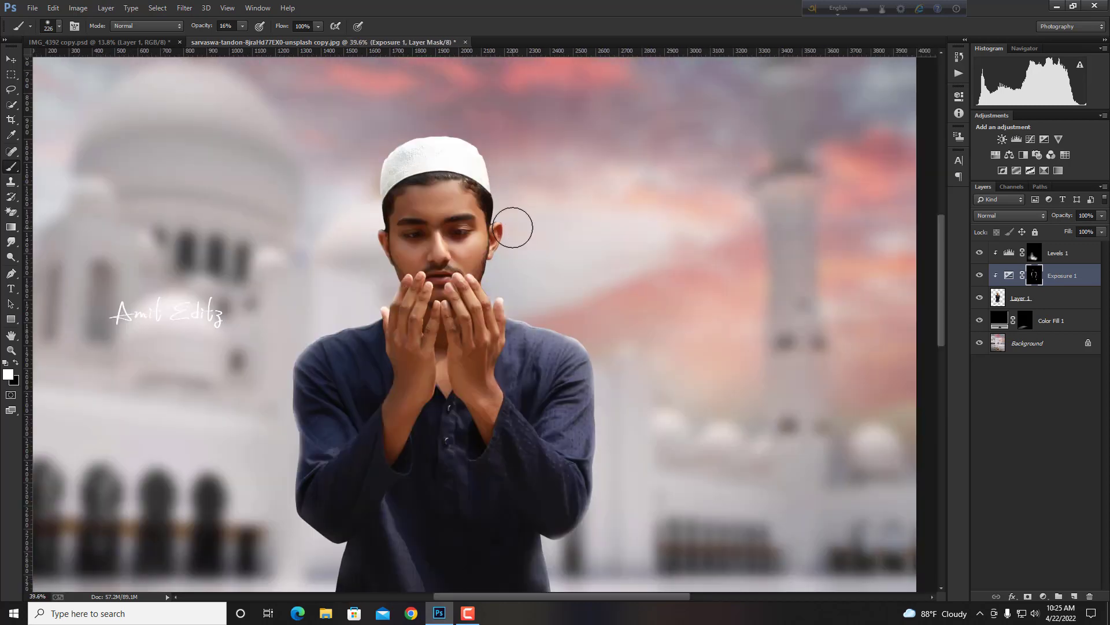
click(510, 239)
click(495, 284)
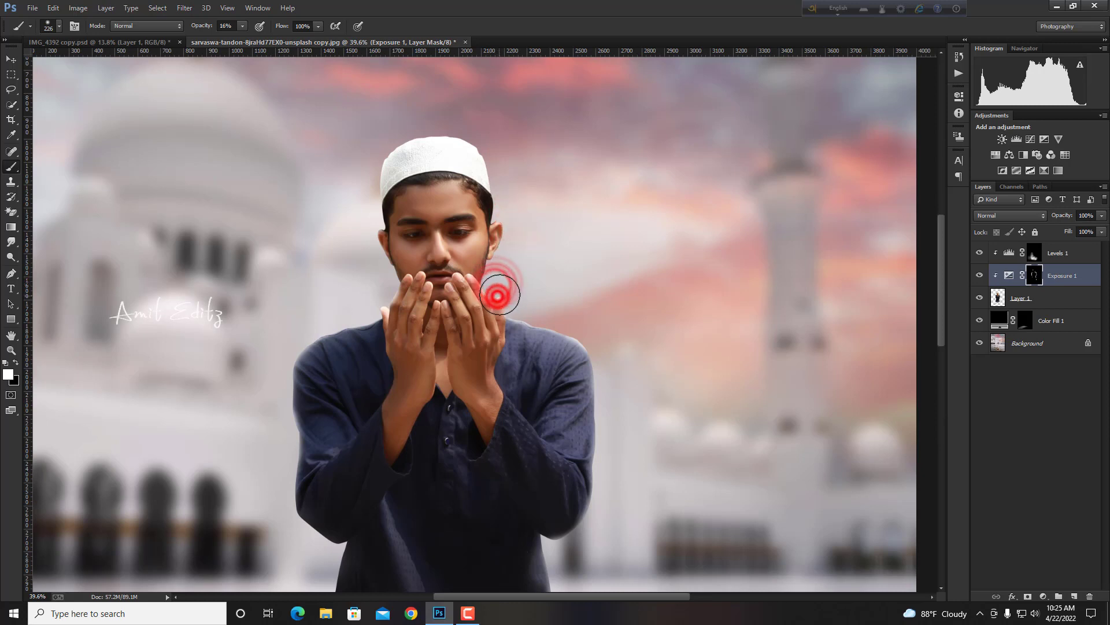
click(384, 292)
click(364, 244)
scroll(354, 208, down, 3)
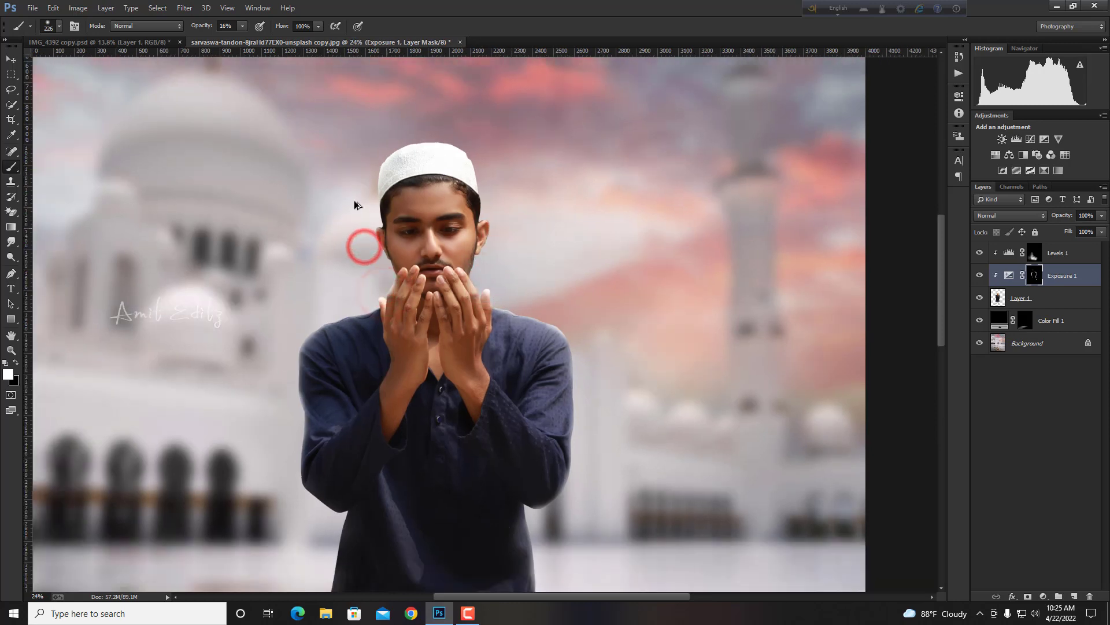
scroll(355, 204, down, 3)
scroll(354, 204, up, 2)
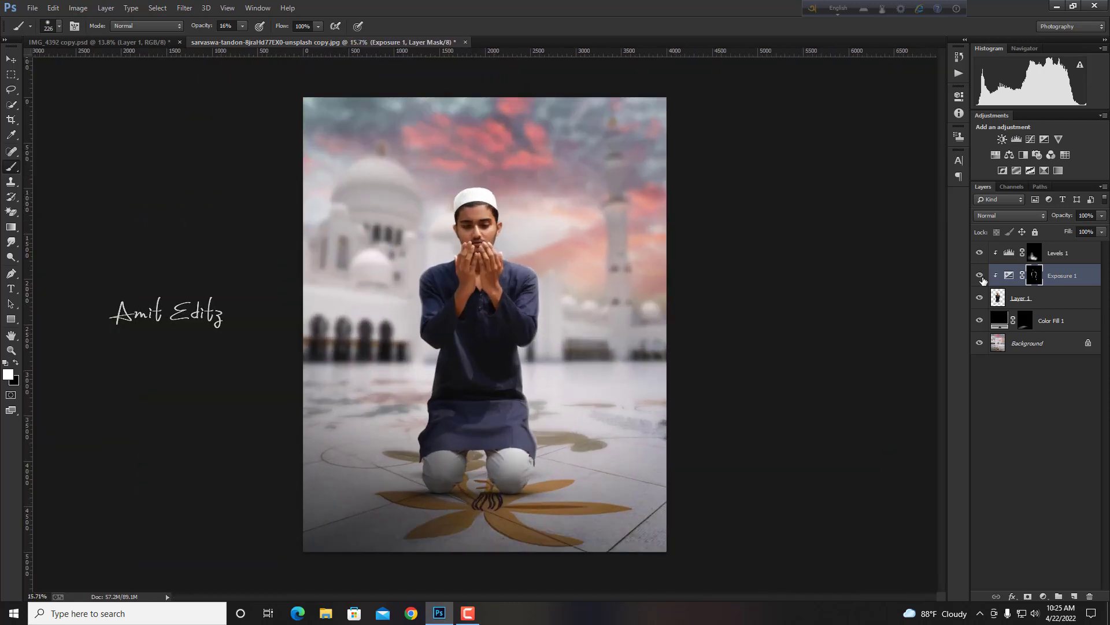
click(1031, 299)
click(184, 8)
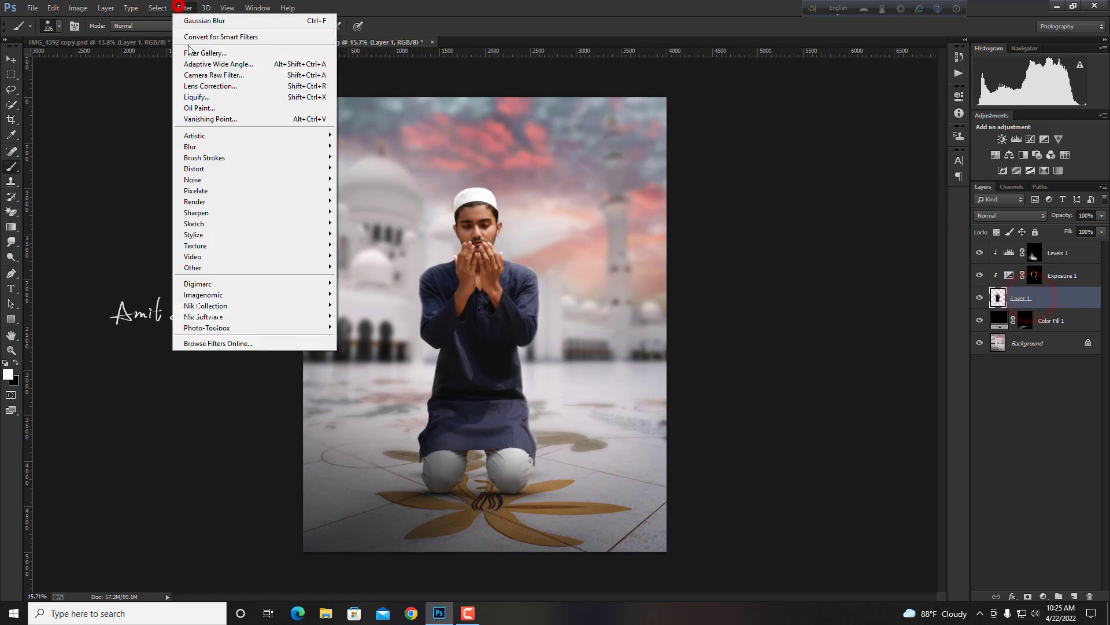
- In Camera Raw, set Highlights -30, Oranges luminance +42, and Oranges/Reds saturation -20/-12
click(197, 74)
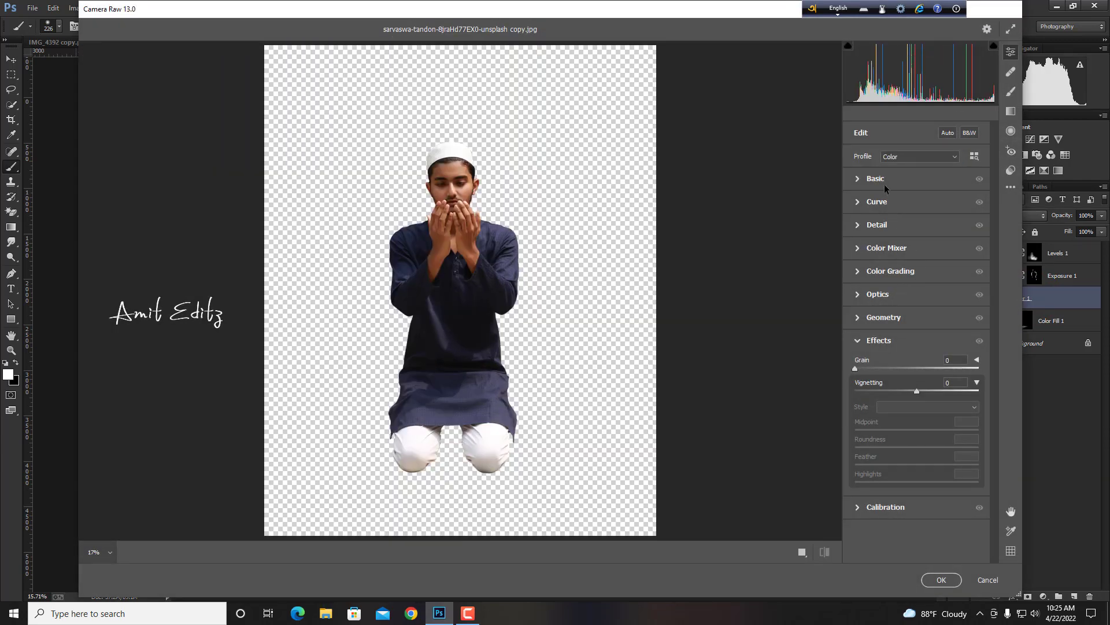
click(876, 179)
mouse_move(938, 307)
mouse_down()
mouse_move(905, 321)
mouse_move(920, 322)
mouse_move(938, 358)
mouse_up()
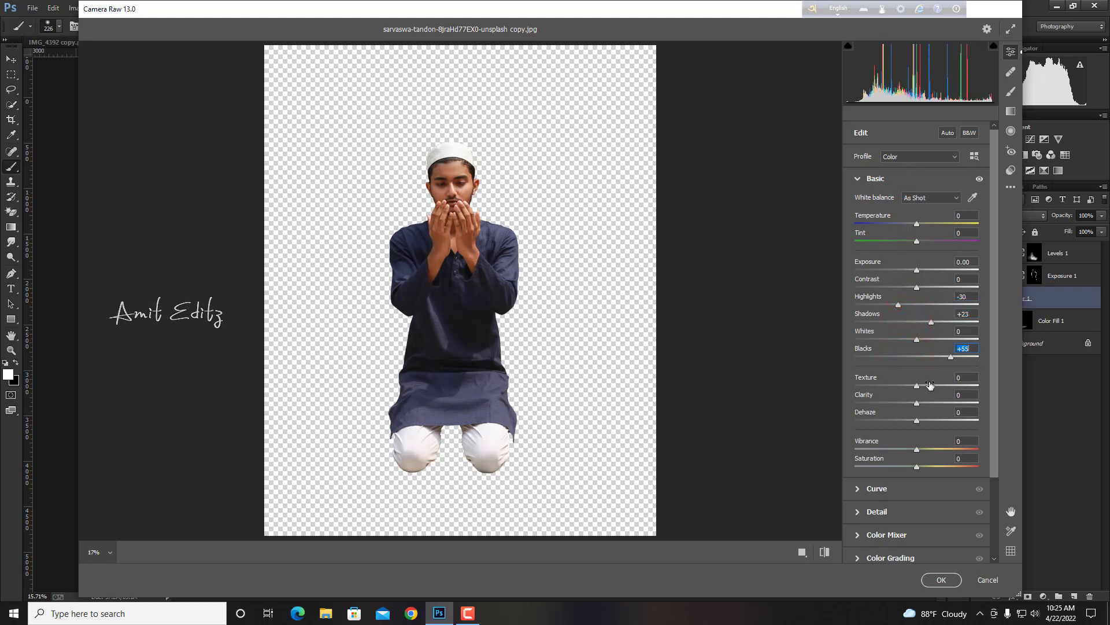
click(914, 535)
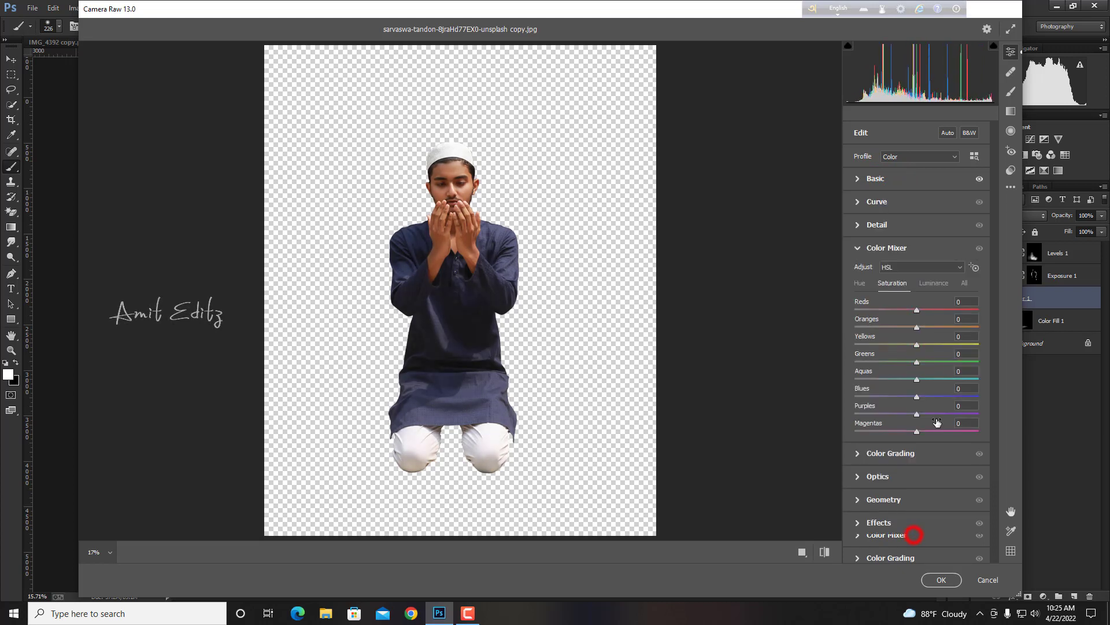
click(929, 283)
drag(916, 327, 943, 327)
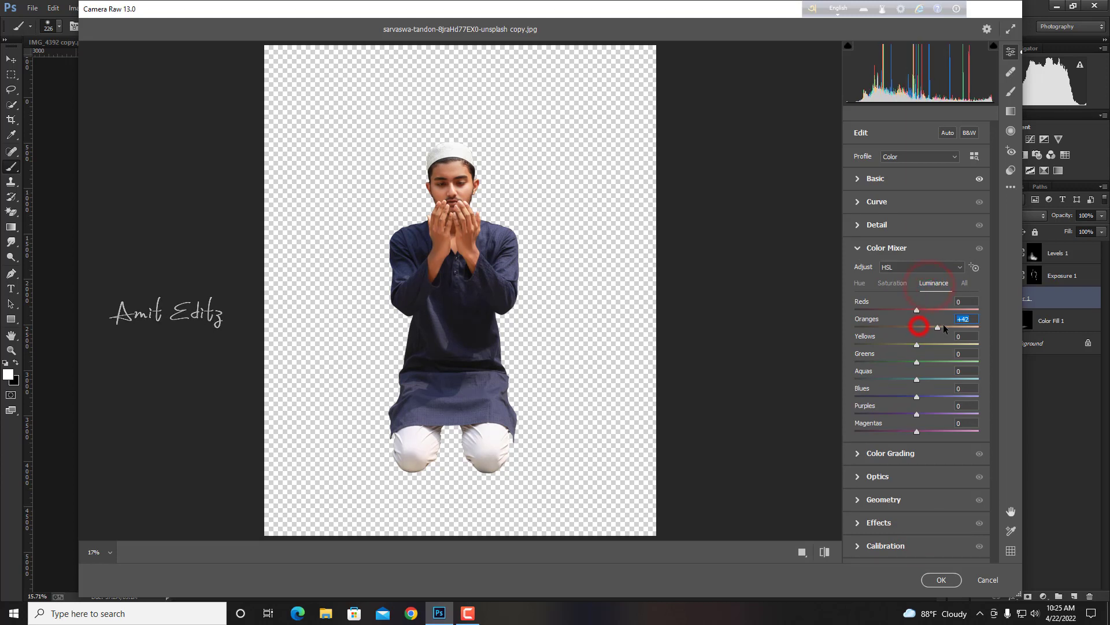
click(891, 282)
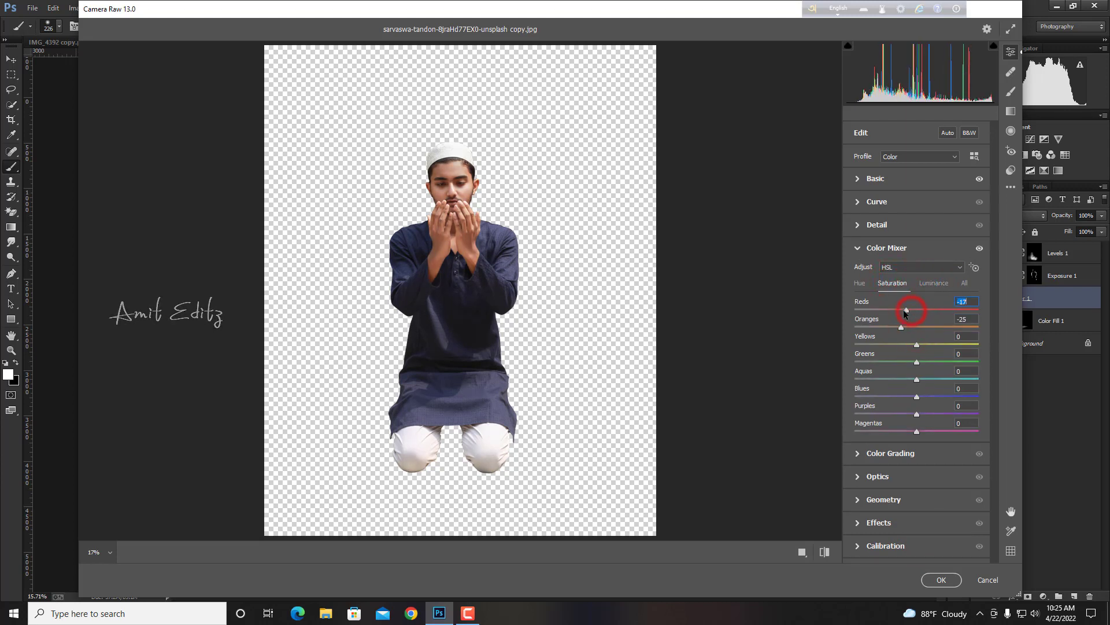
drag(903, 326, 879, 327)
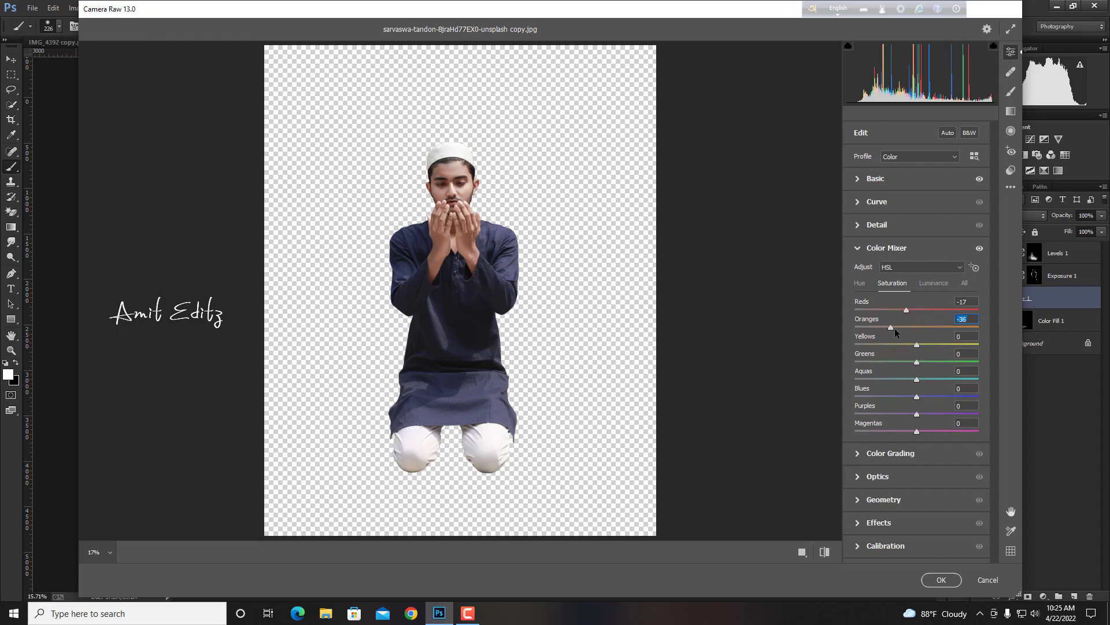
drag(899, 329, 910, 311)
- Set Calibration green primary hue to -26, lower Oranges saturation to -27, and apply
click(931, 547)
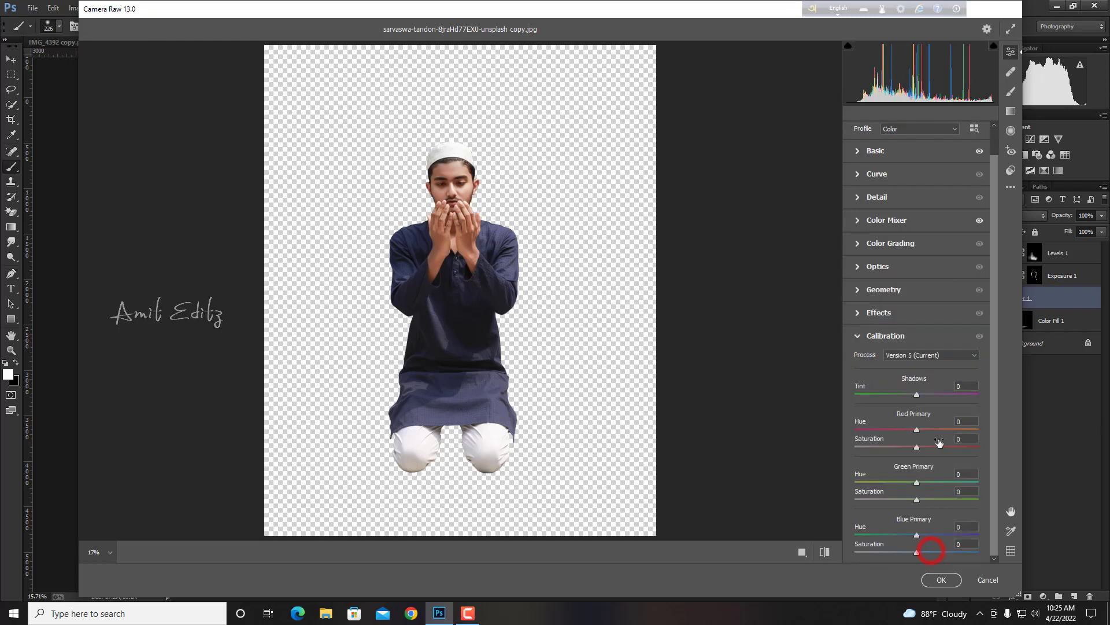
drag(956, 483, 896, 490)
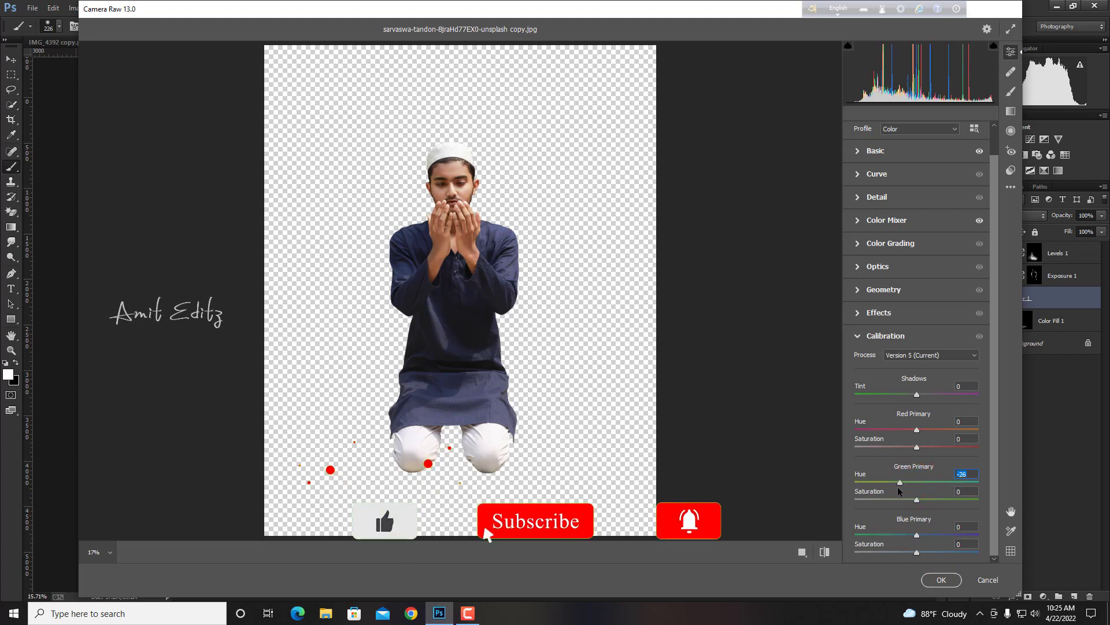
click(878, 219)
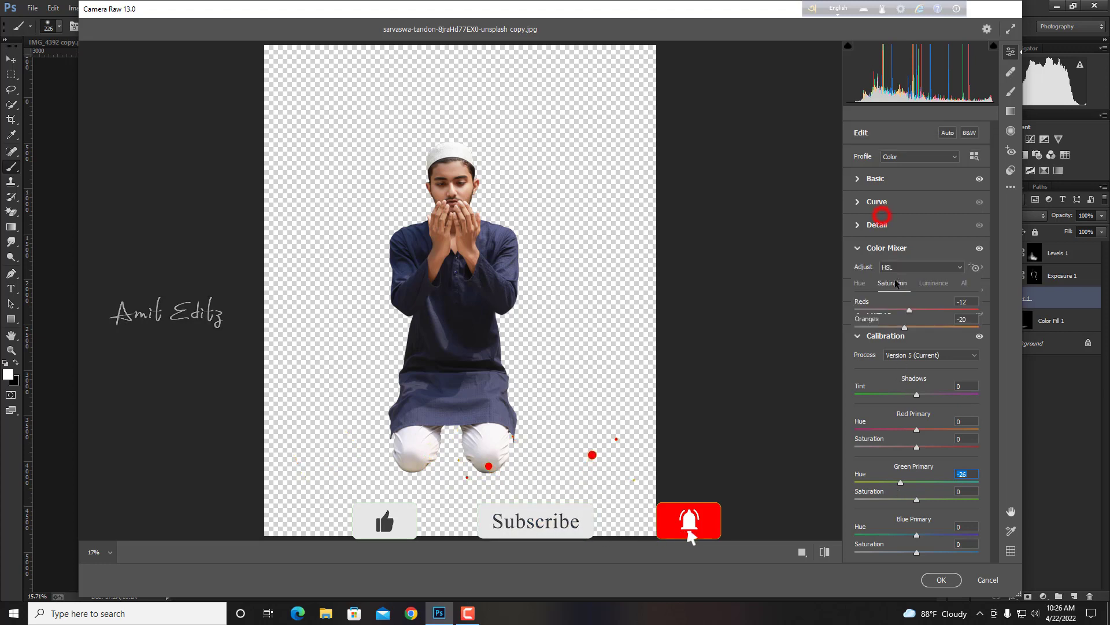
drag(904, 322, 899, 323)
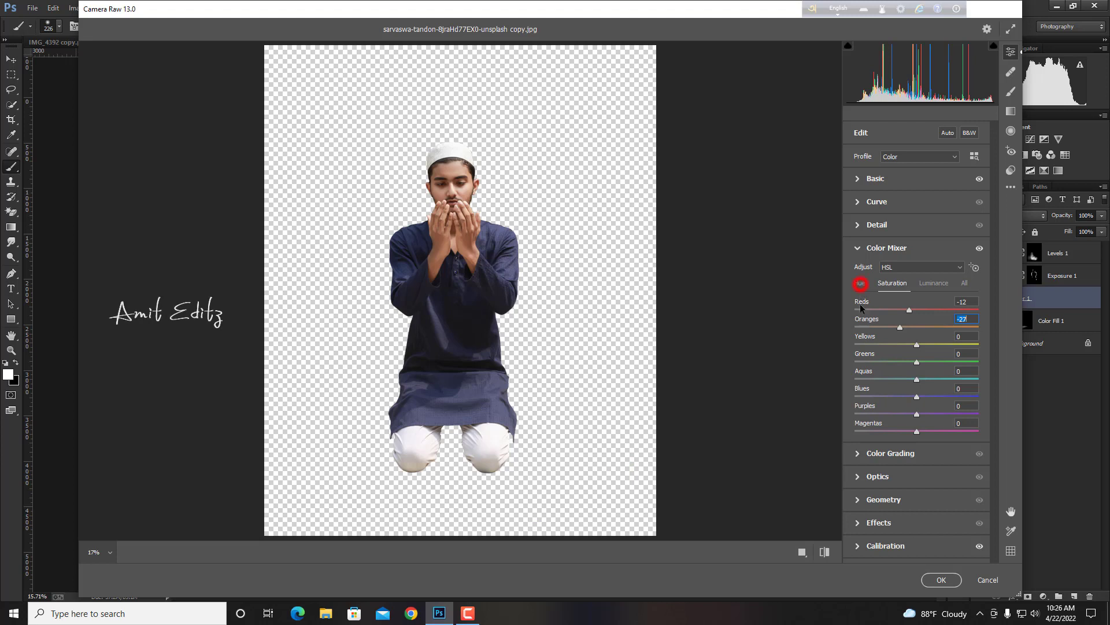
click(860, 284)
click(940, 580)
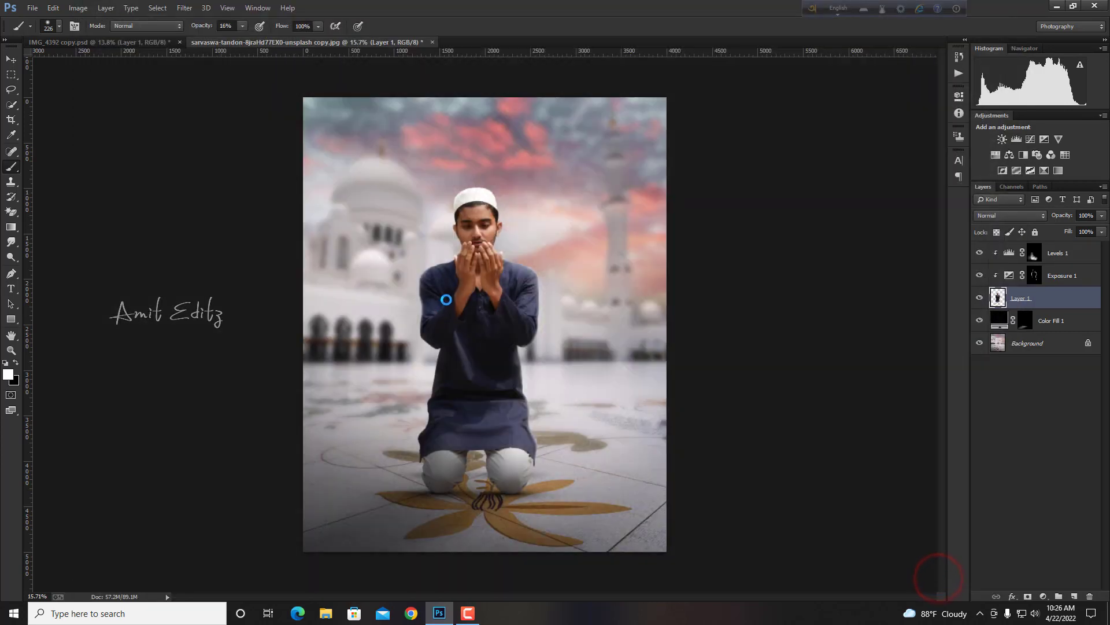
scroll(503, 259, down, 3)
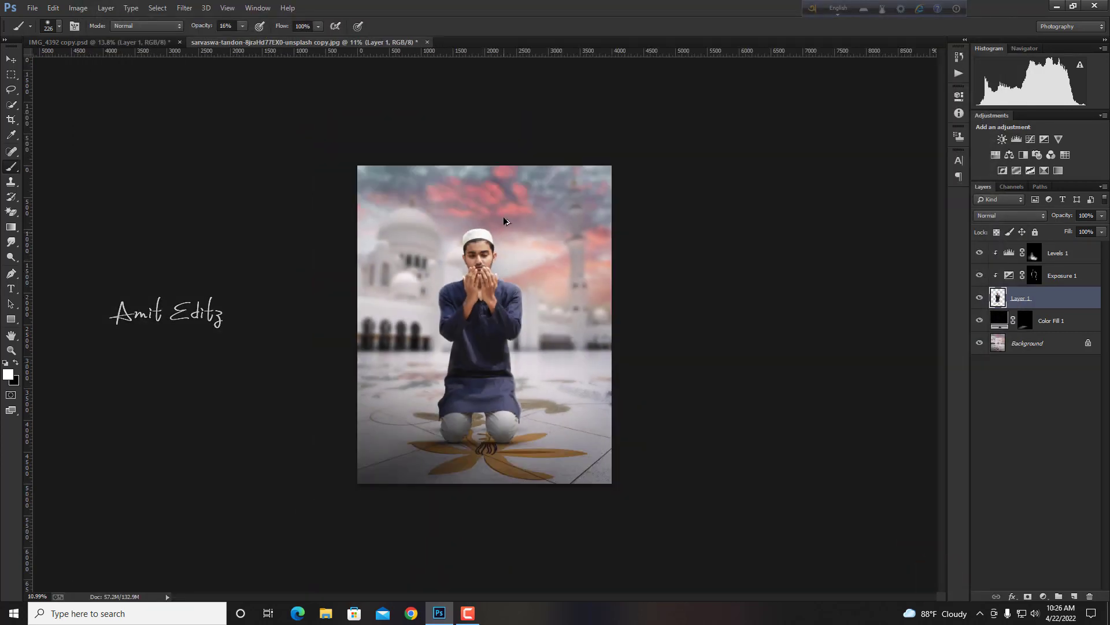
scroll(503, 217, up, 3)
click(32, 8)
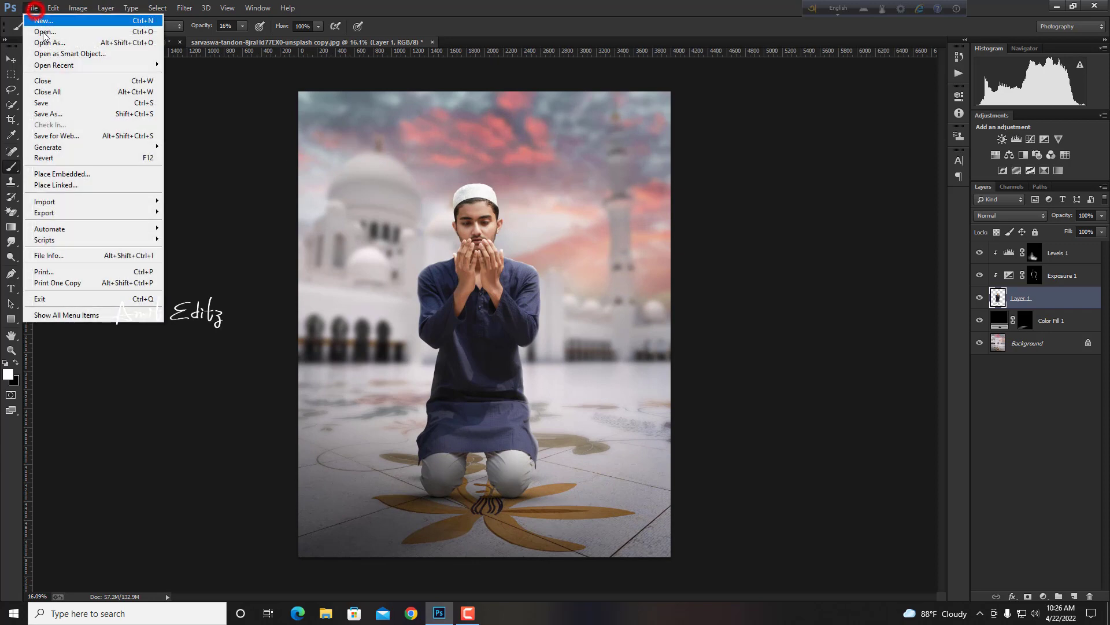
click(43, 32)
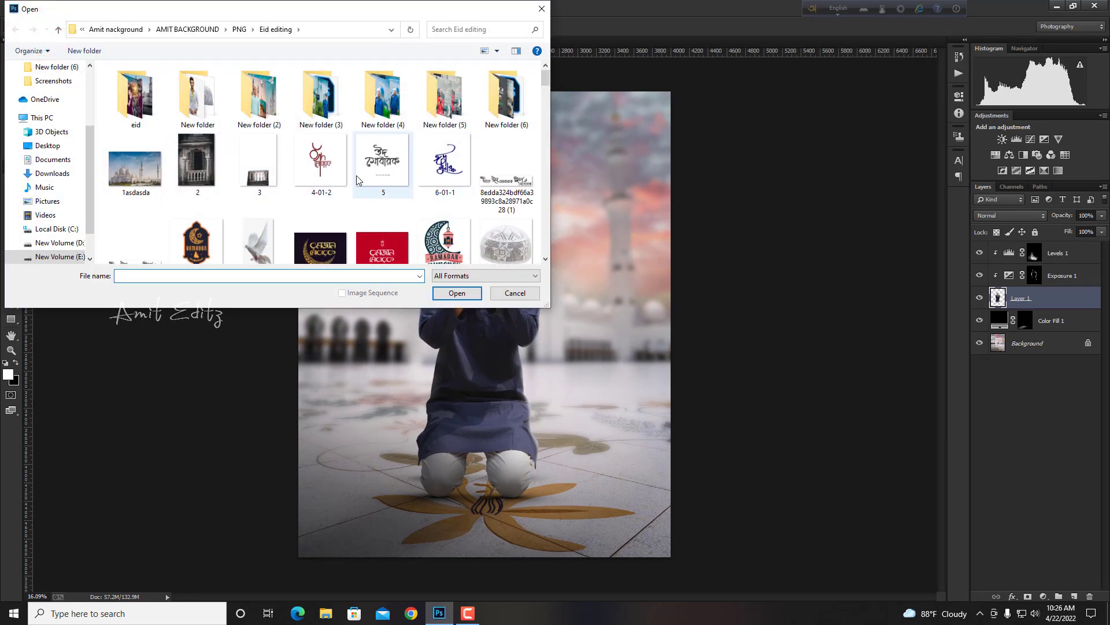
scroll(356, 175, down, 1)
click(490, 133)
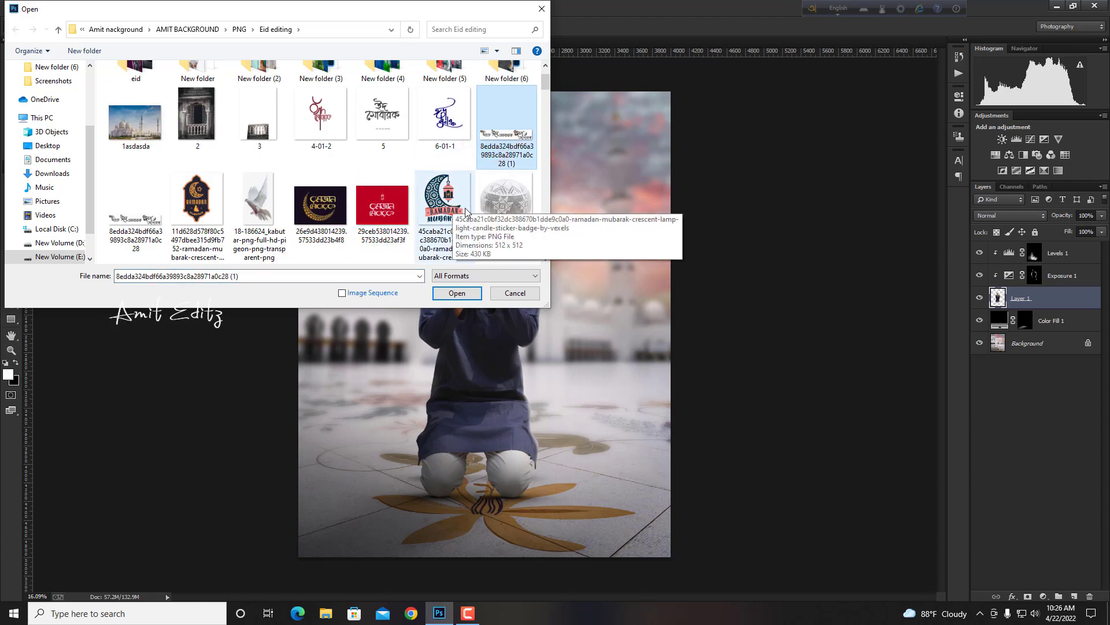
click(383, 112)
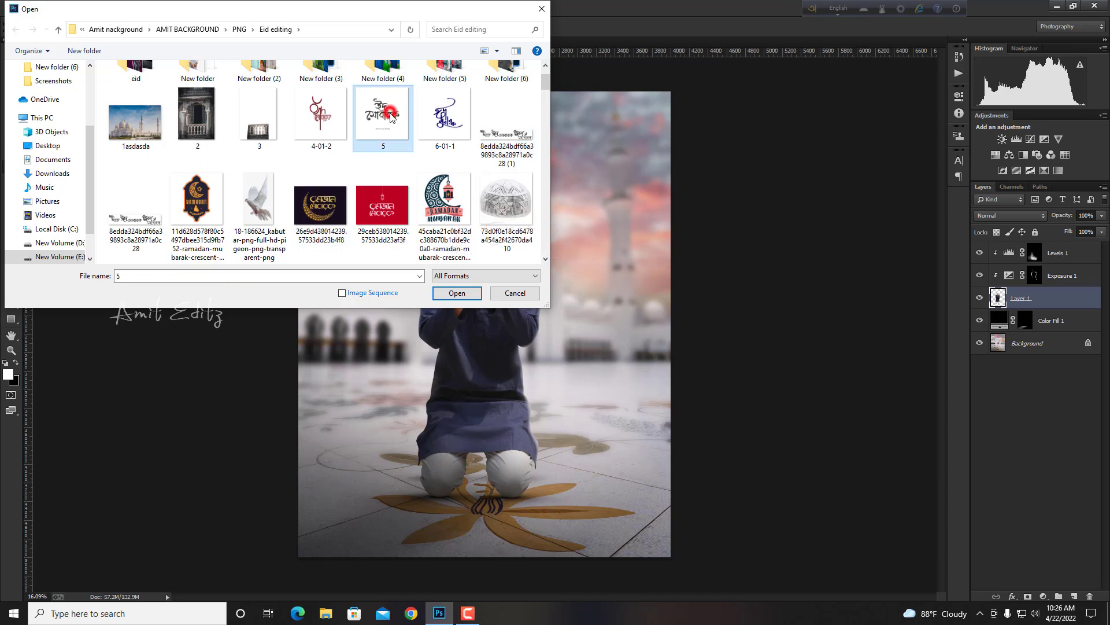
ctrl+click(259, 199)
scroll(215, 186, down, 2)
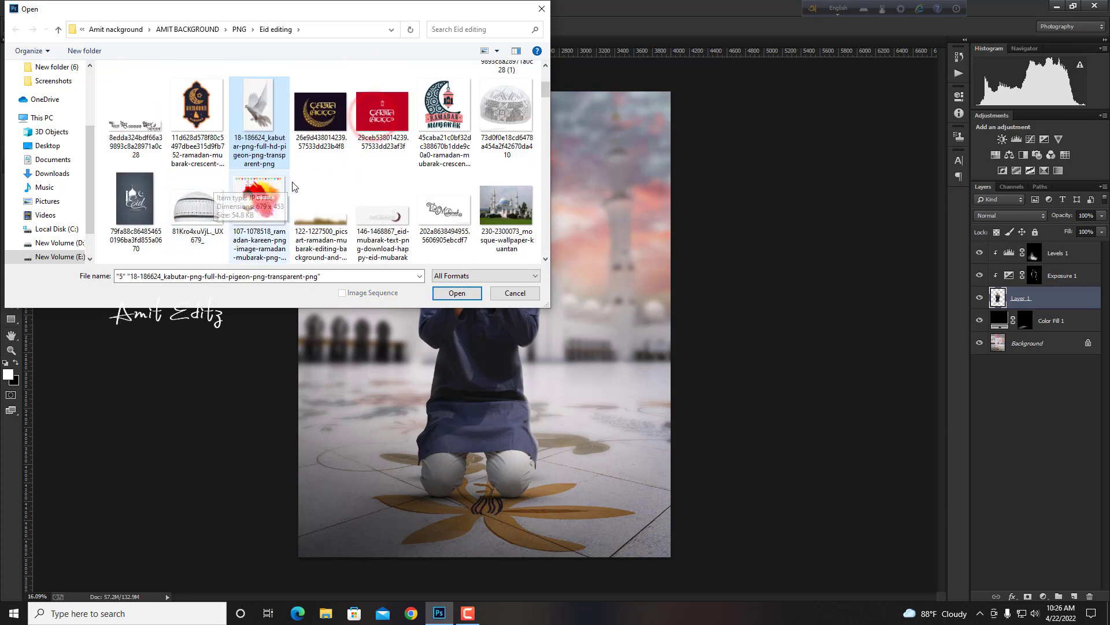
scroll(341, 187, down, 2)
ctrl+click(196, 202)
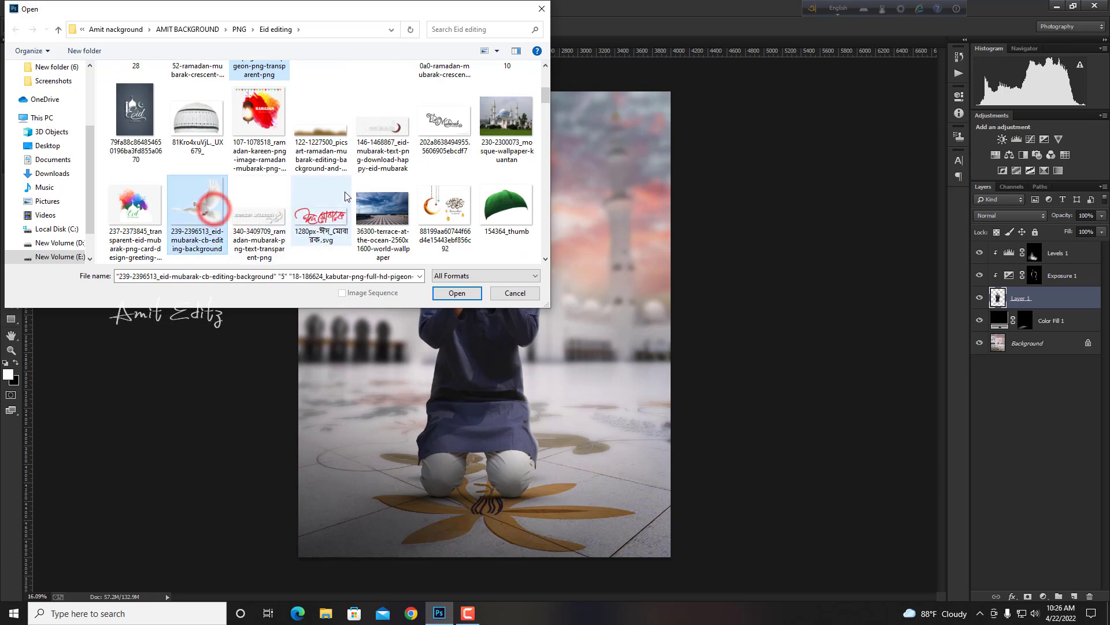
- Add eid-mubarak-muslim-vector, pigeon_PNG54604 and png-colombe-5 to the selection and open all the files
scroll(345, 192, down, 2)
scroll(344, 192, down, 5)
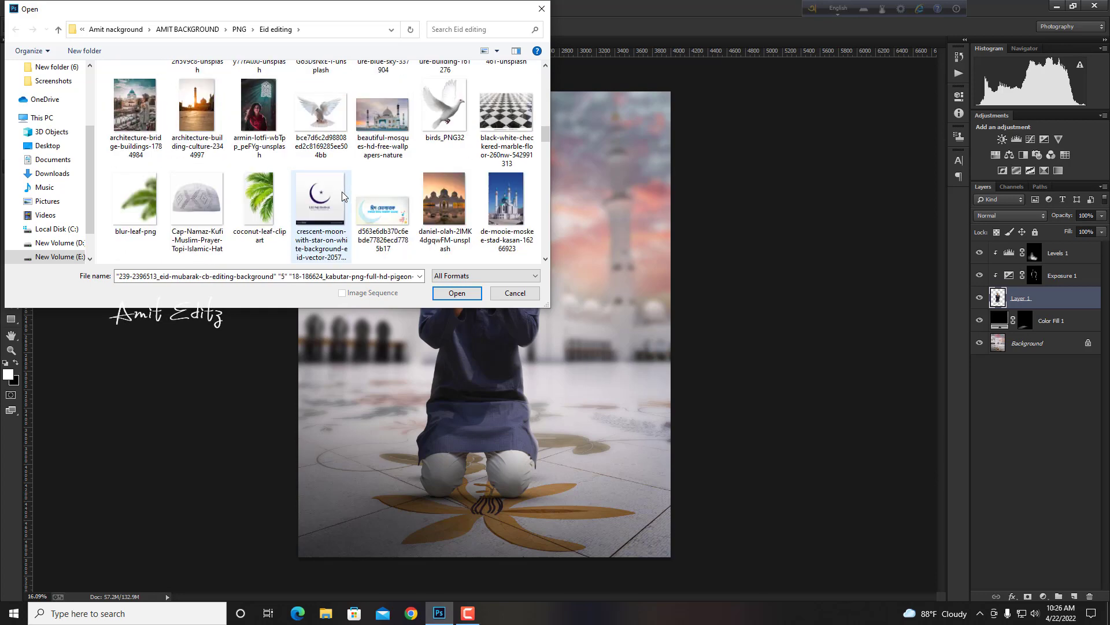
scroll(341, 192, down, 2)
scroll(342, 192, down, 2)
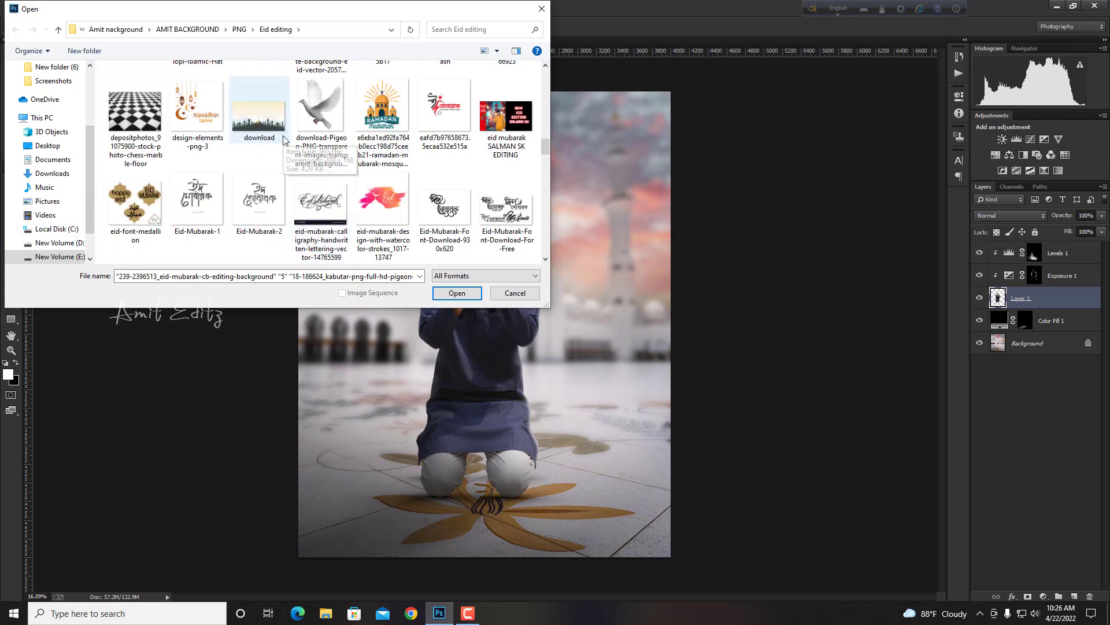
scroll(286, 140, down, 2)
scroll(295, 139, down, 2)
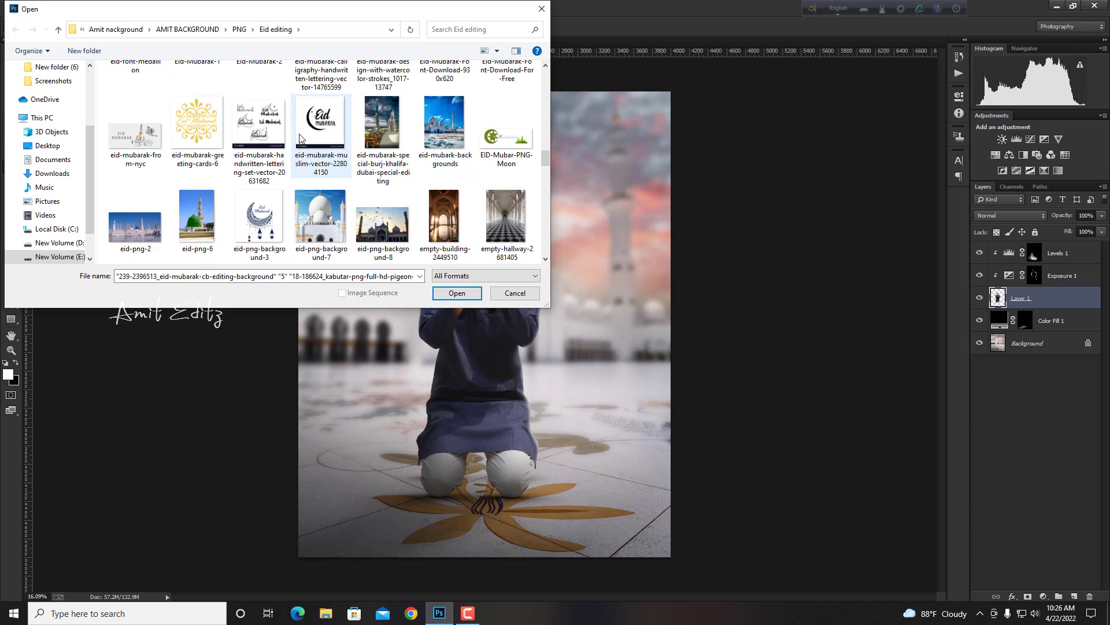
ctrl+click(307, 139)
scroll(295, 140, down, 2)
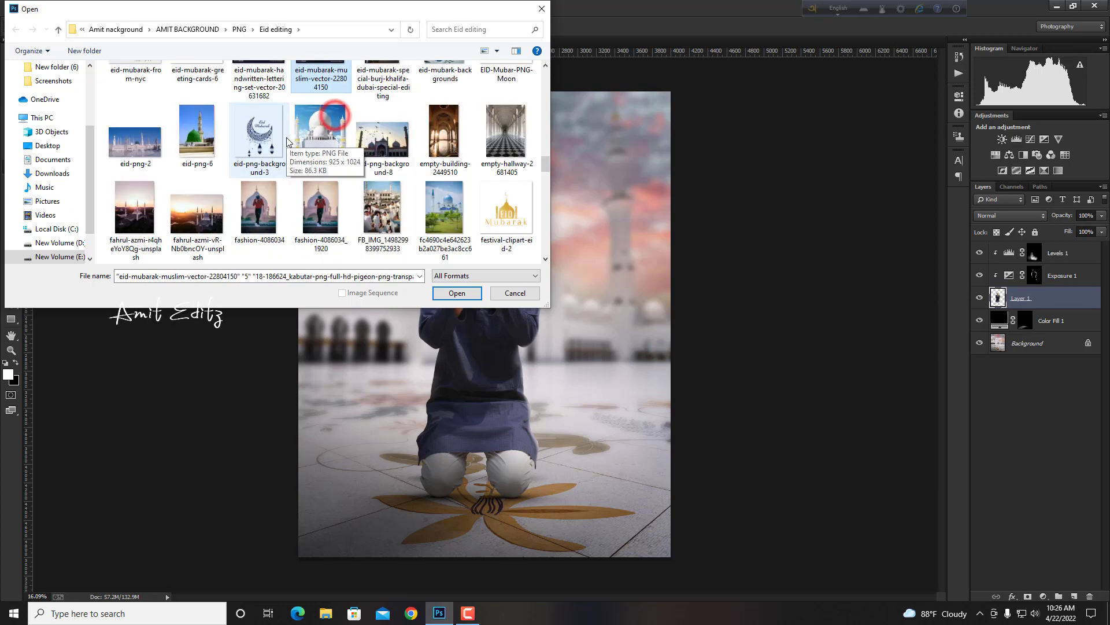
scroll(288, 141, down, 2)
scroll(287, 141, down, 2)
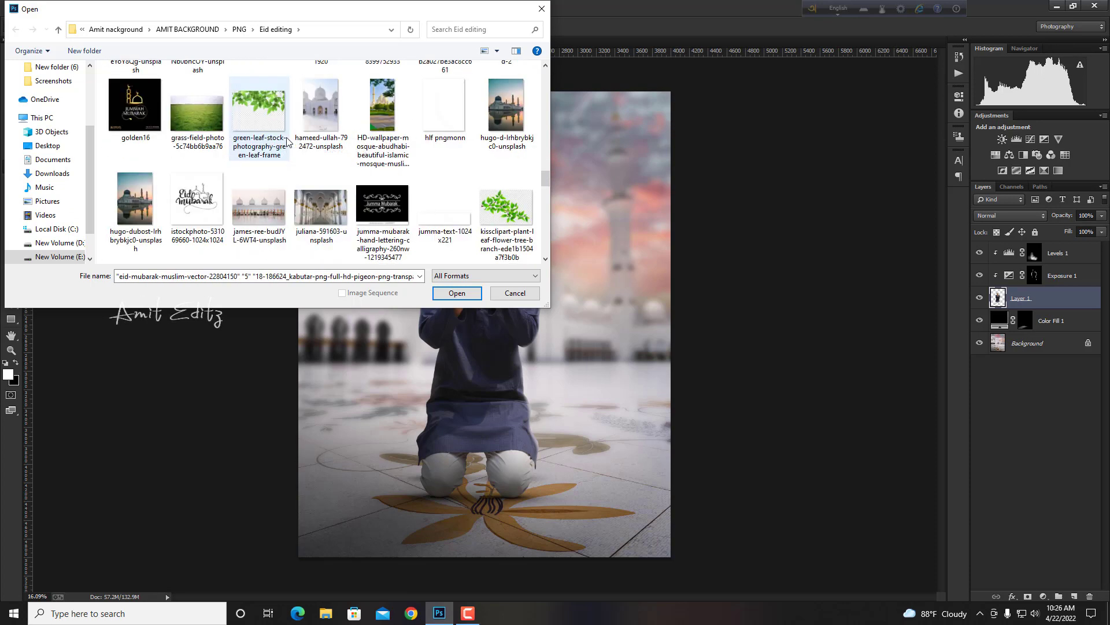
scroll(287, 140, down, 2)
scroll(287, 140, down, 2)
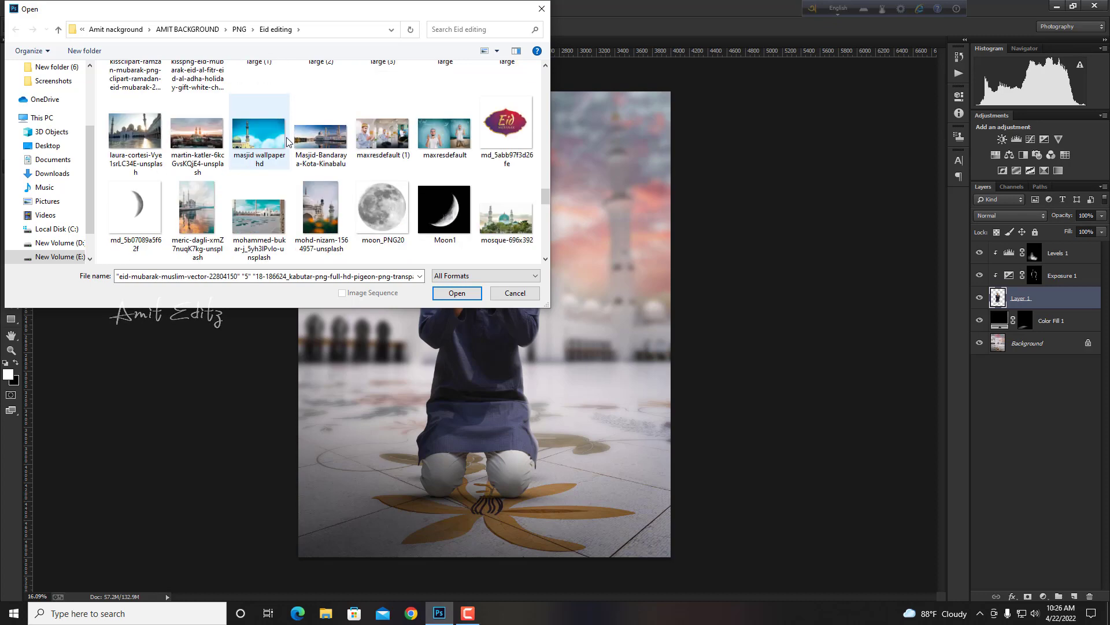
scroll(287, 141, down, 2)
scroll(288, 141, down, 2)
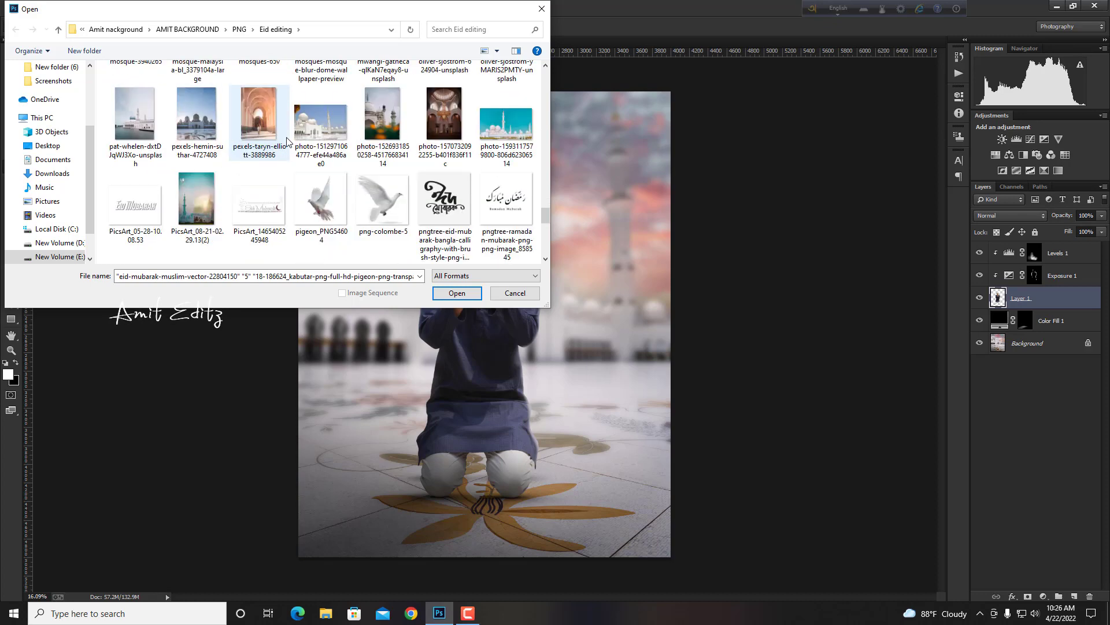
scroll(287, 140, down, 2)
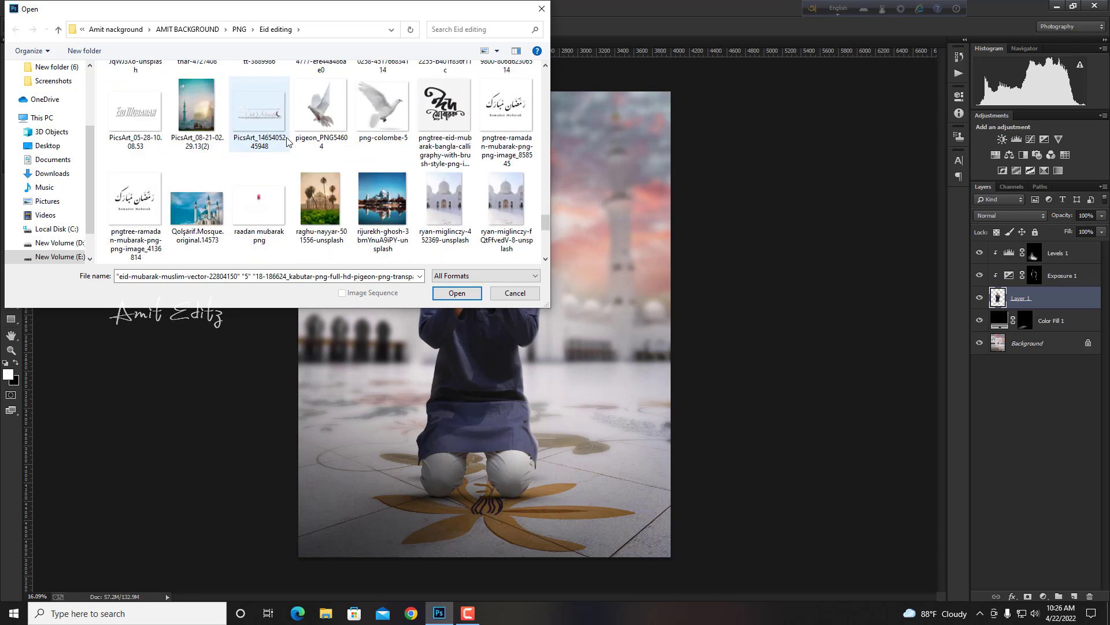
ctrl+click(373, 118)
ctrl+click(310, 119)
scroll(310, 139, down, 2)
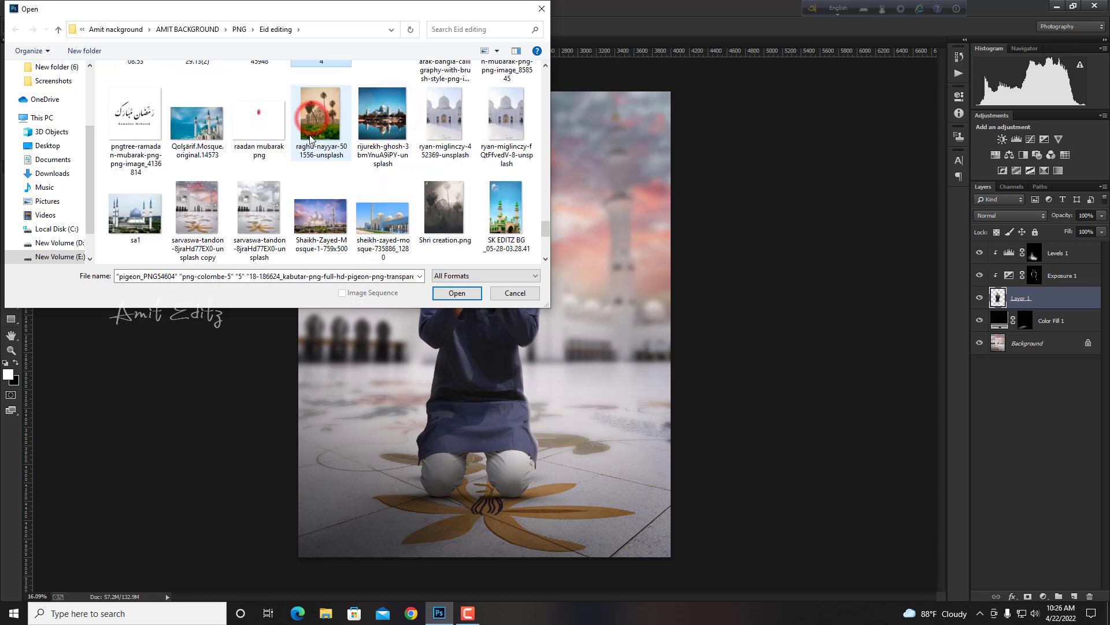
scroll(311, 139, down, 2)
scroll(310, 139, down, 2)
scroll(311, 139, down, 2)
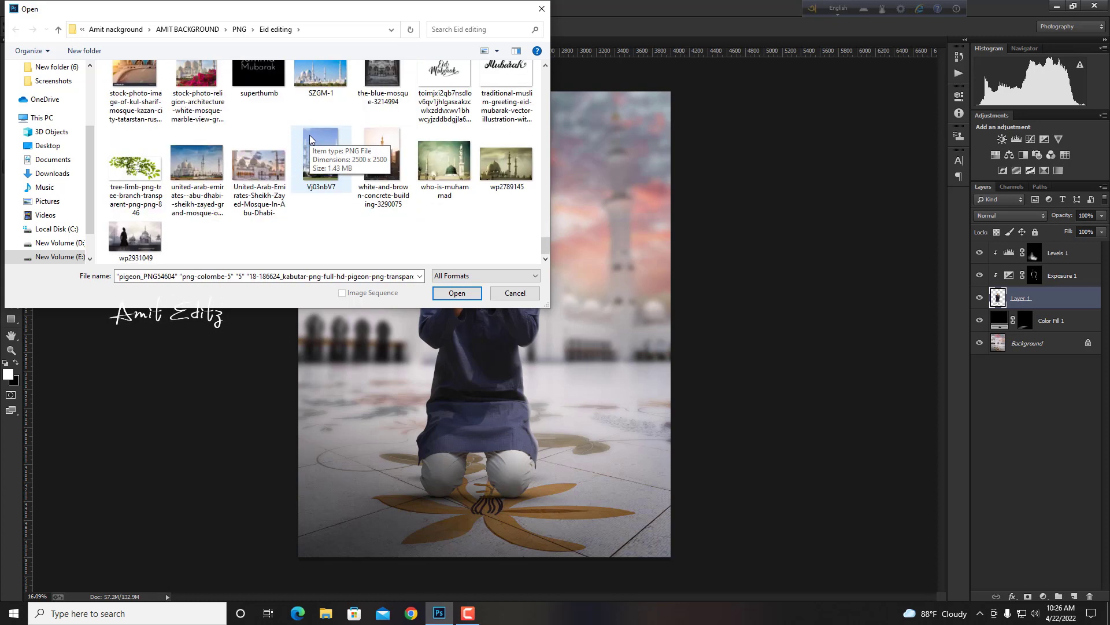
click(455, 293)
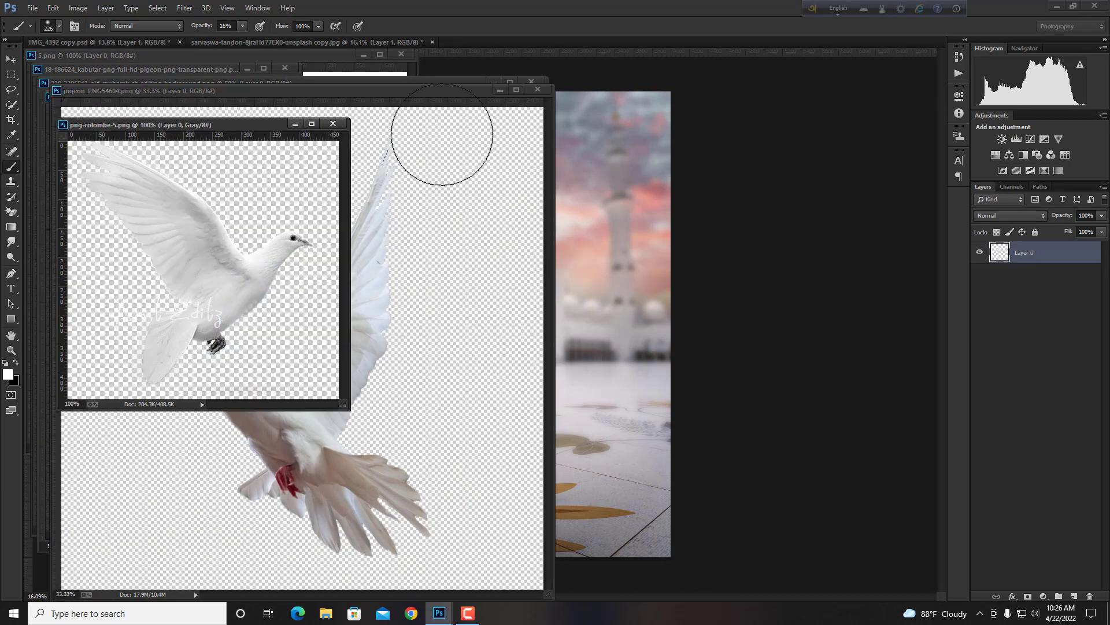
- Dock the dove and vector documents as tabs and close the kabutar pigeon file
drag(269, 122, 632, 43)
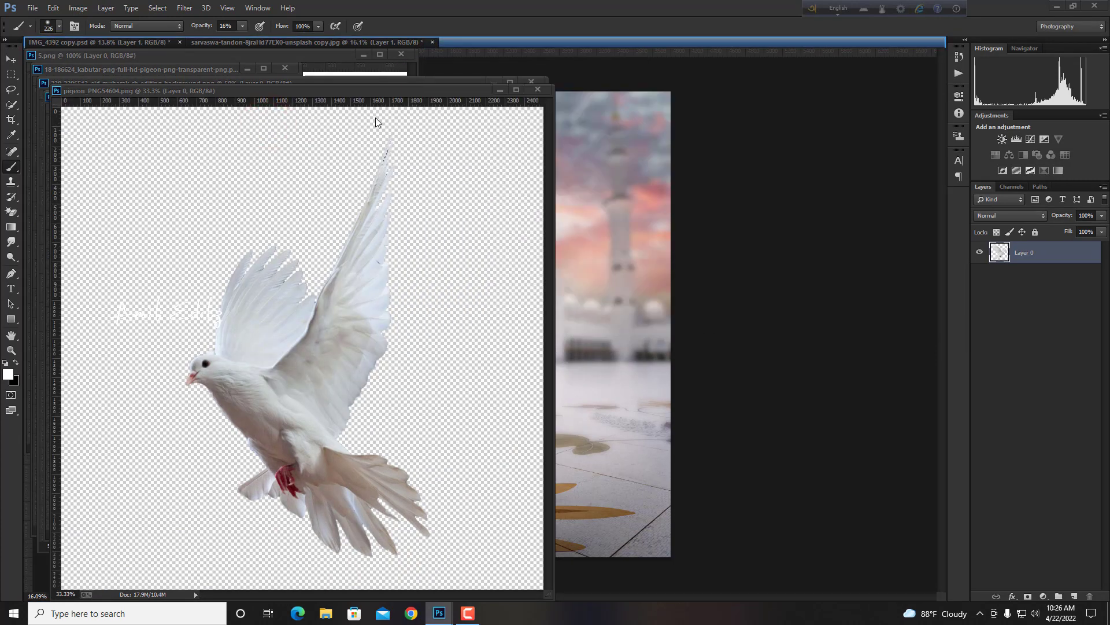
drag(387, 91, 652, 47)
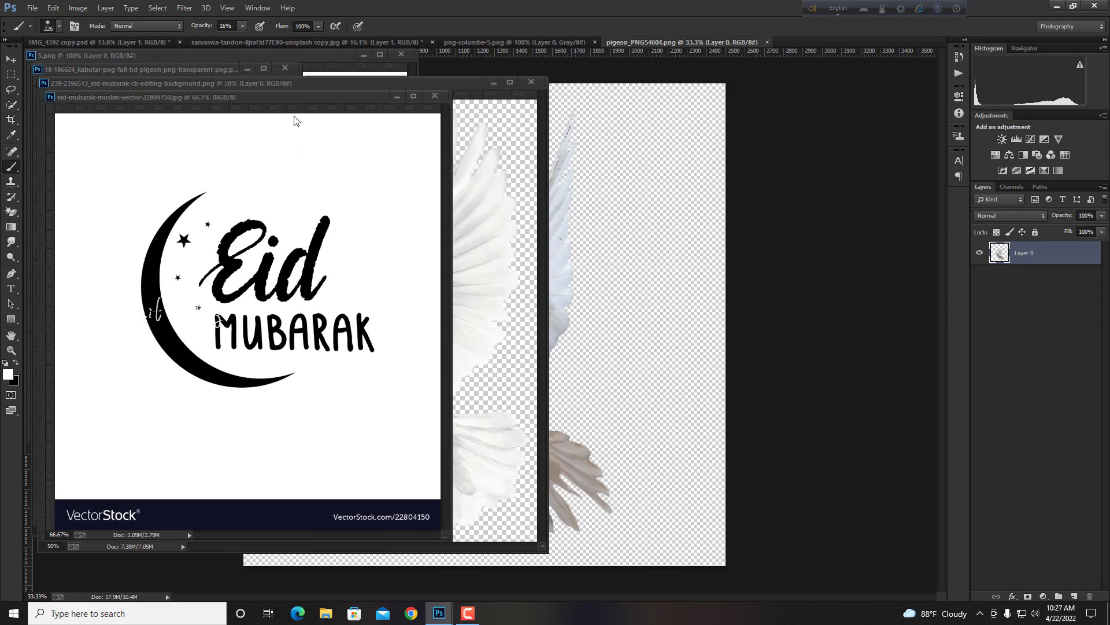
drag(312, 97, 728, 41)
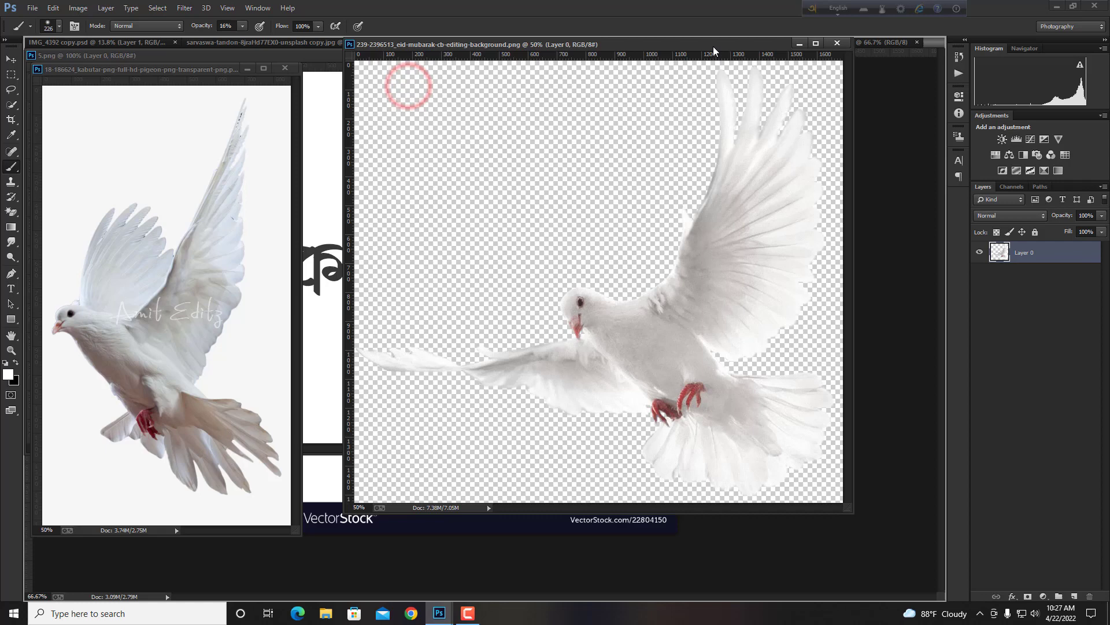
drag(404, 86, 625, 44)
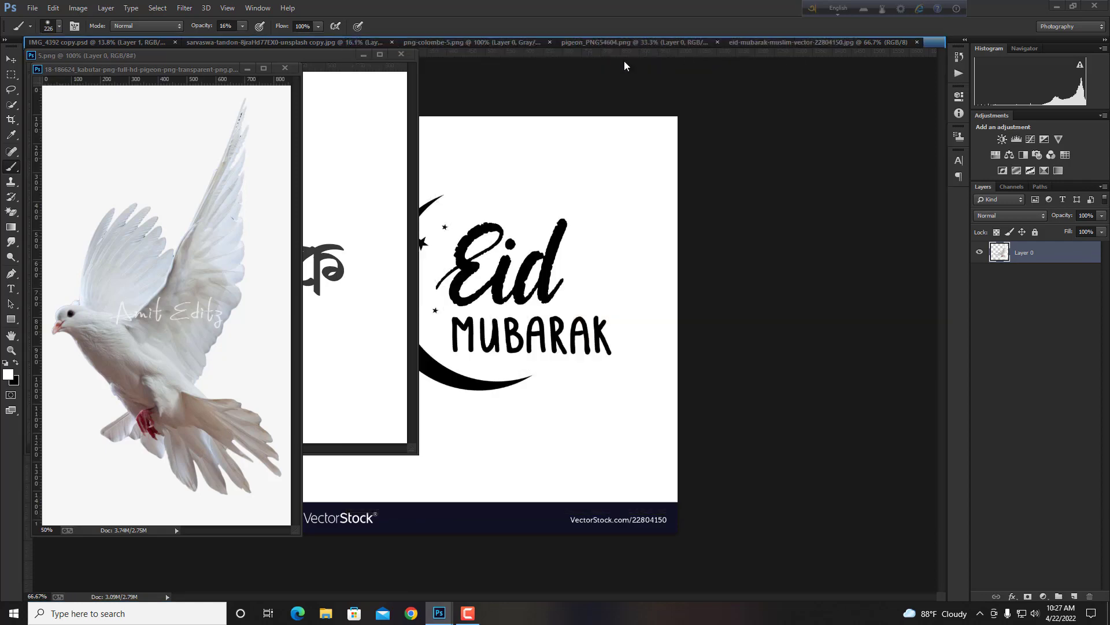
click(284, 69)
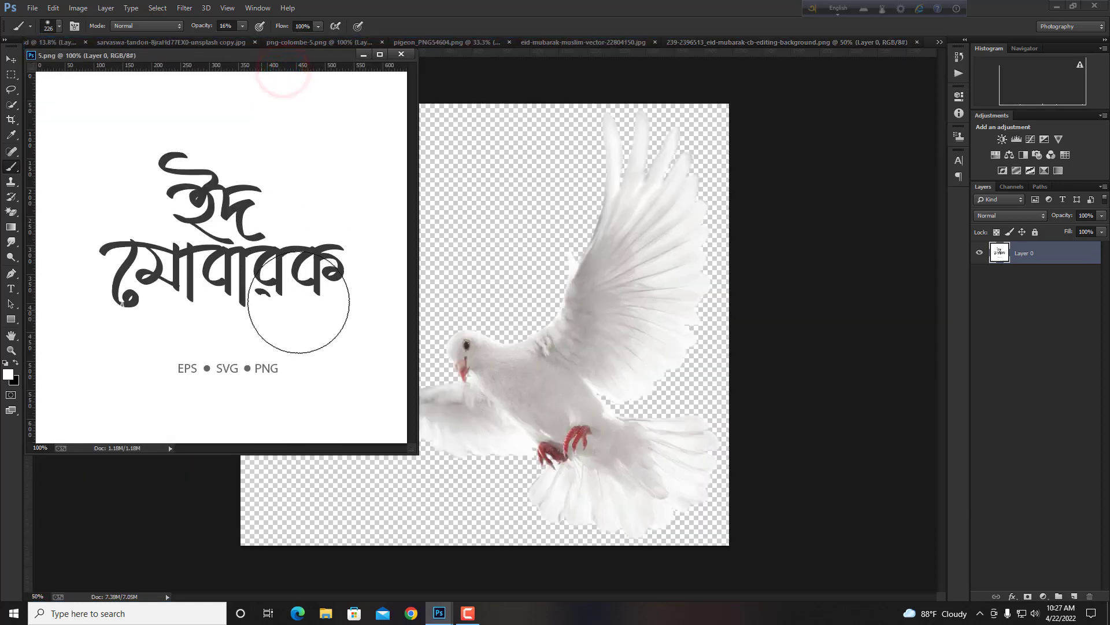
drag(308, 57, 494, 101)
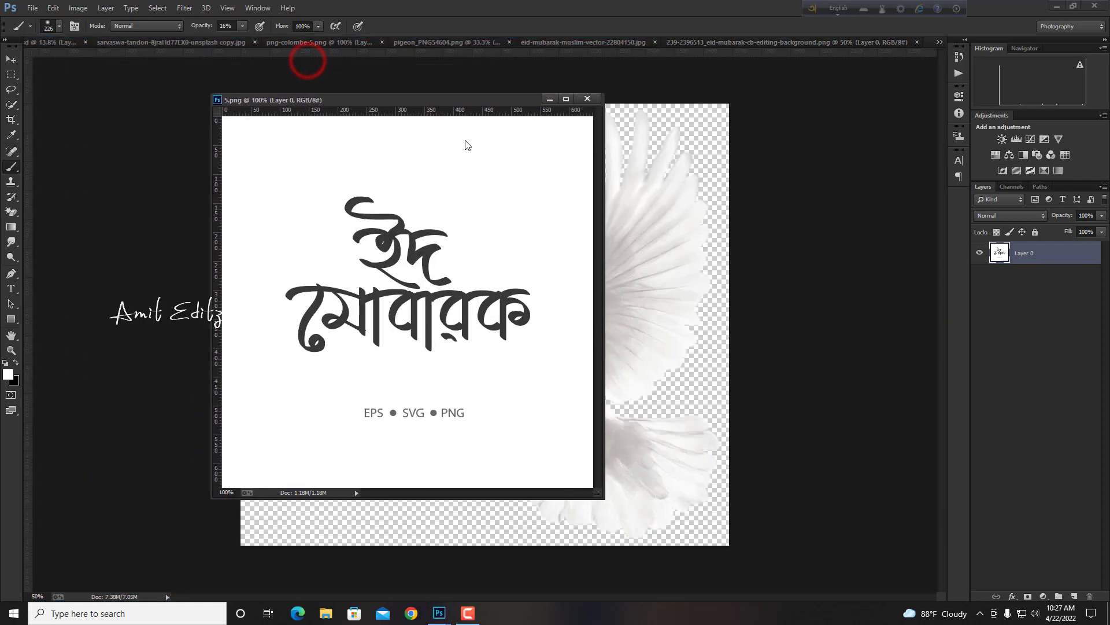
- Invert 5.png to light lettering, move it into the composite as Layer 2, and close 5.png unsaved
key(ctrl+i)
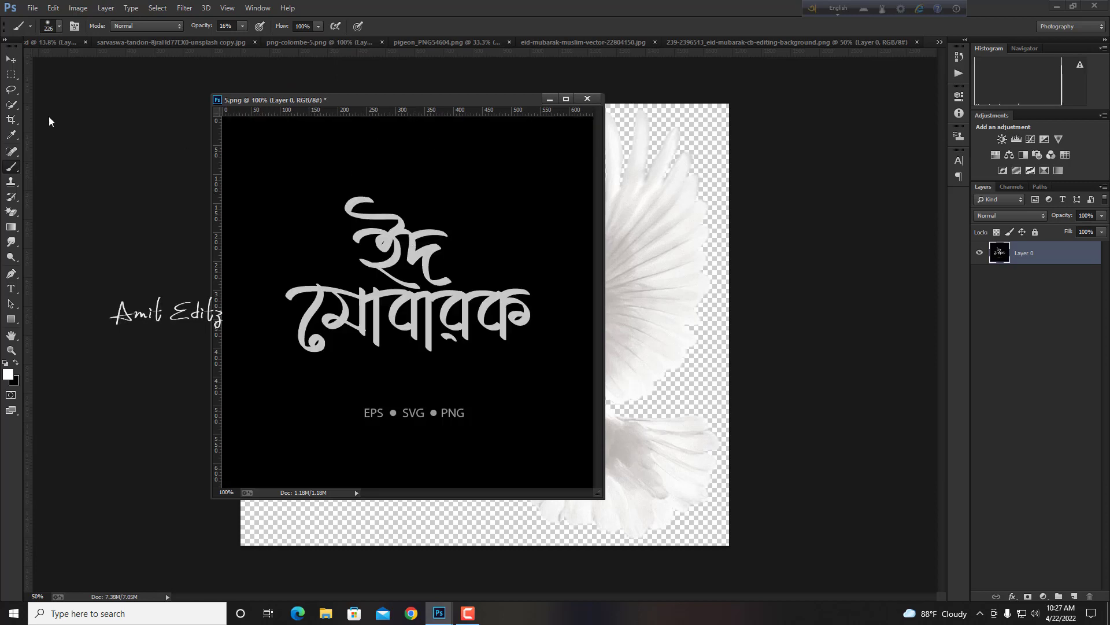
click(11, 60)
drag(399, 213, 302, 155)
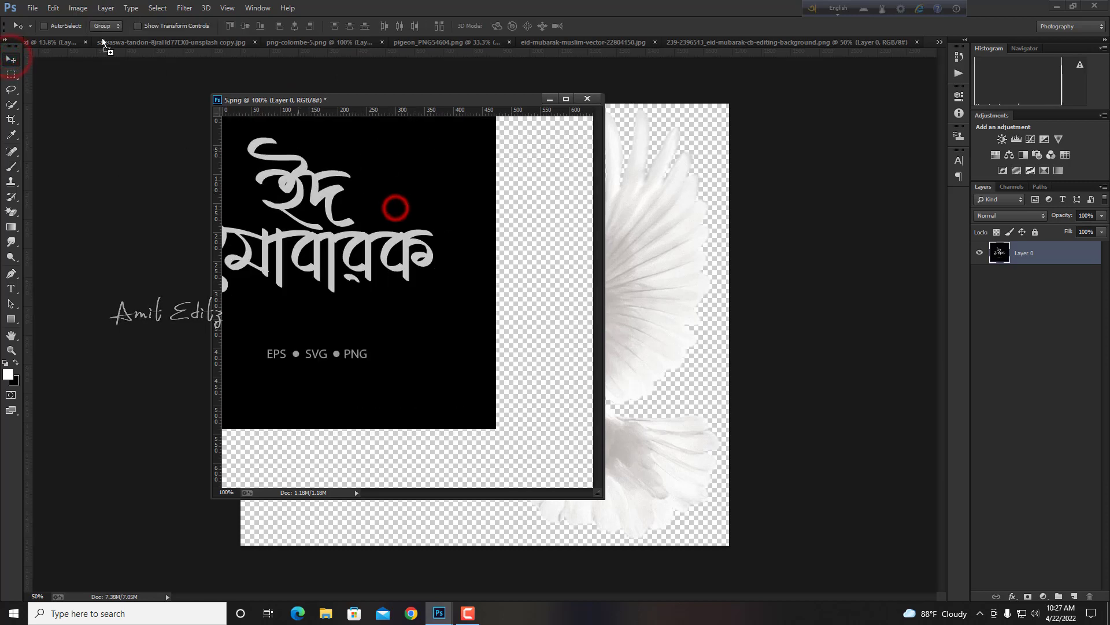
click(49, 43)
mouse_move(50, 44)
mouse_down()
mouse_move(633, 225)
mouse_move(211, 43)
mouse_move(529, 198)
mouse_move(622, 220)
mouse_up()
click(588, 98)
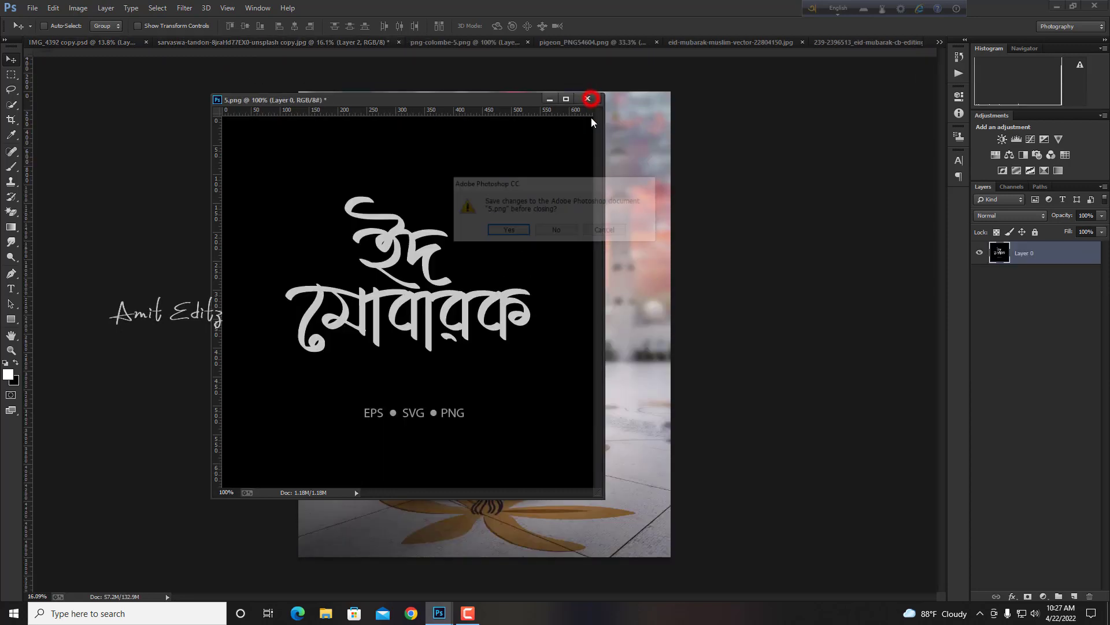
click(561, 229)
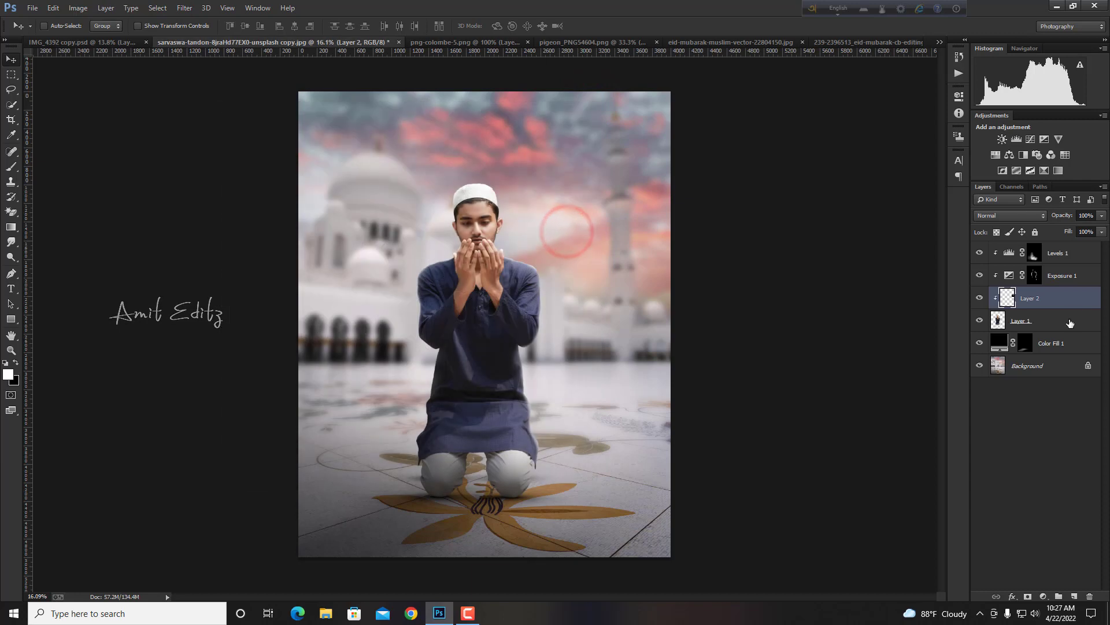
- Move Layer 2 to the top unclipped, blend it with Screen, and enlarge it into the top-left
drag(1065, 298, 1064, 250)
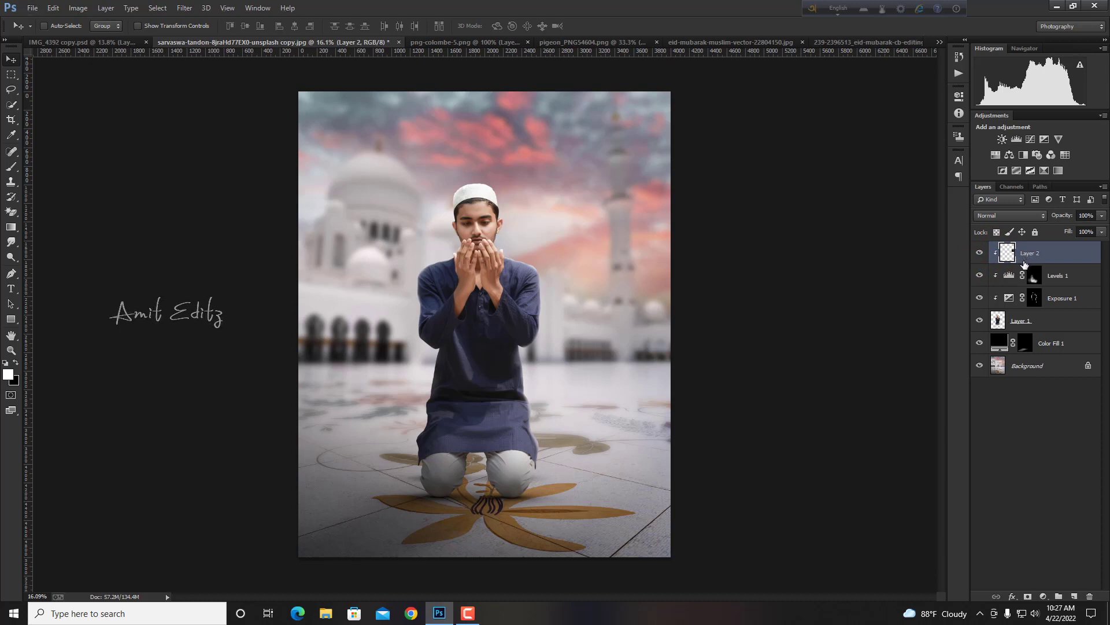
alt+click(1023, 259)
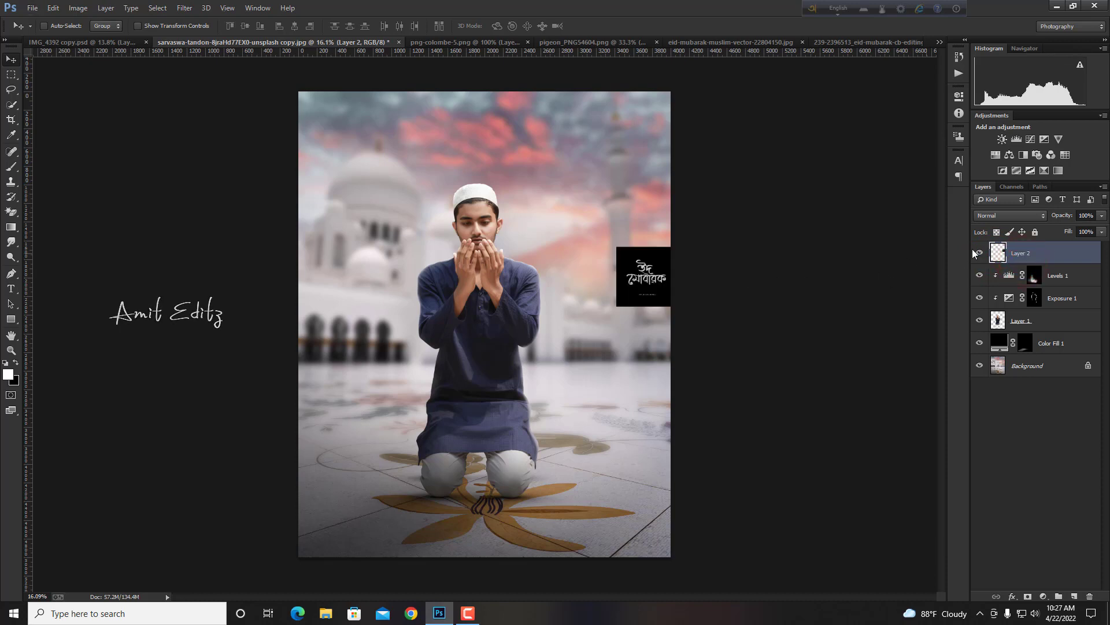
click(1002, 216)
click(988, 319)
mouse_move(701, 291)
mouse_down()
mouse_move(629, 253)
mouse_move(694, 342)
mouse_up()
key(ctrl+t)
mouse_move(626, 308)
mouse_down()
mouse_move(560, 295)
mouse_move(508, 199)
mouse_move(436, 227)
mouse_up()
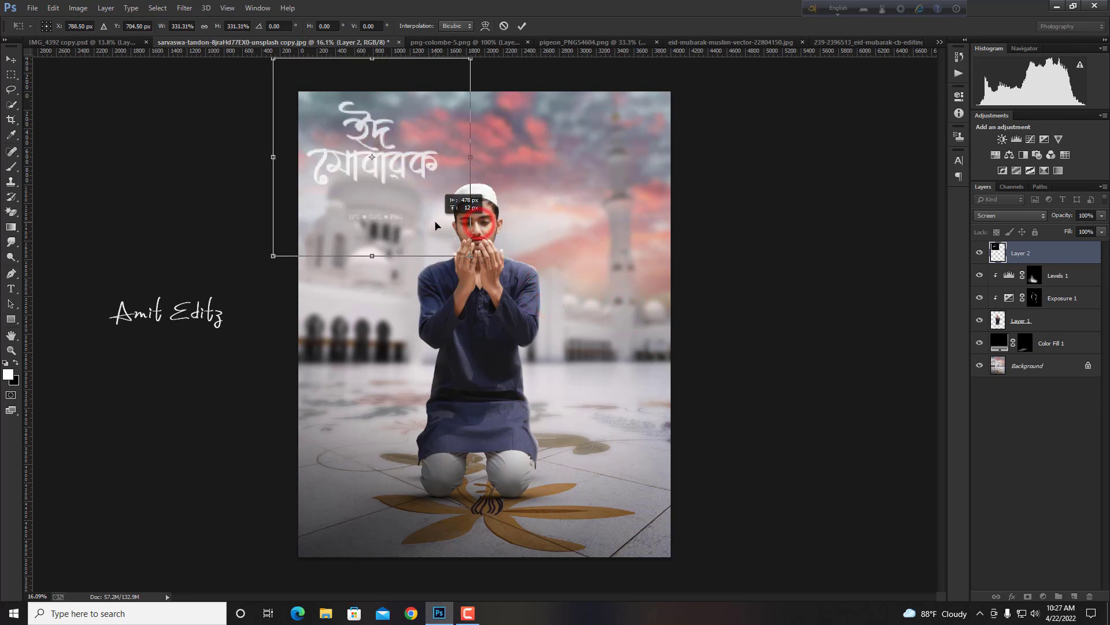
key(Return)
- Erase the EPS • SVG • PNG caption from the lettering
scroll(451, 300, down, 1)
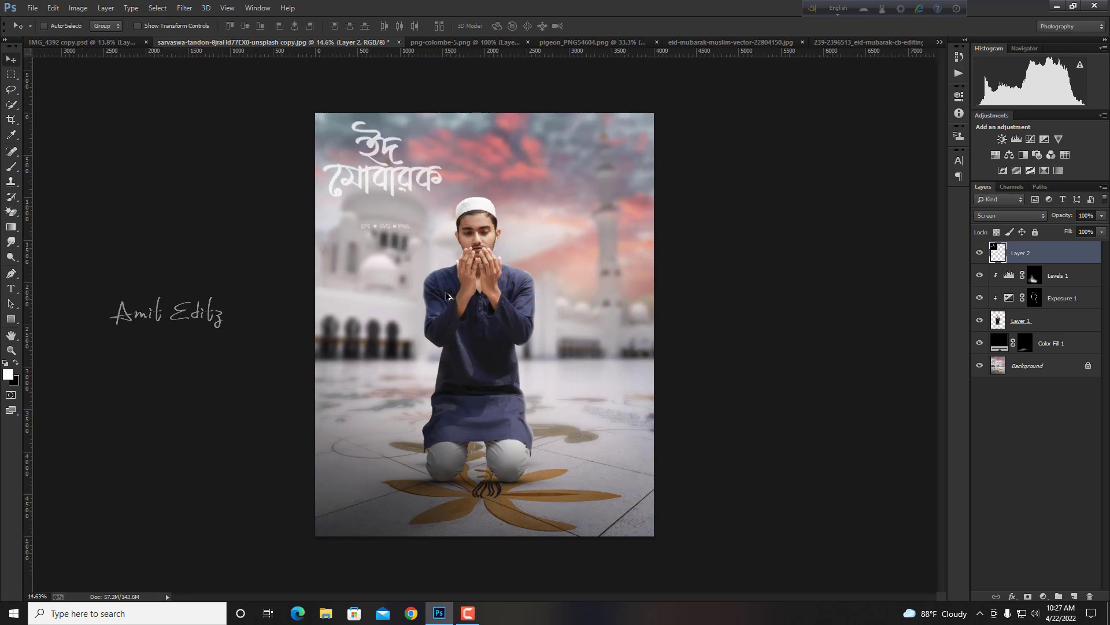
scroll(451, 300, up, 2)
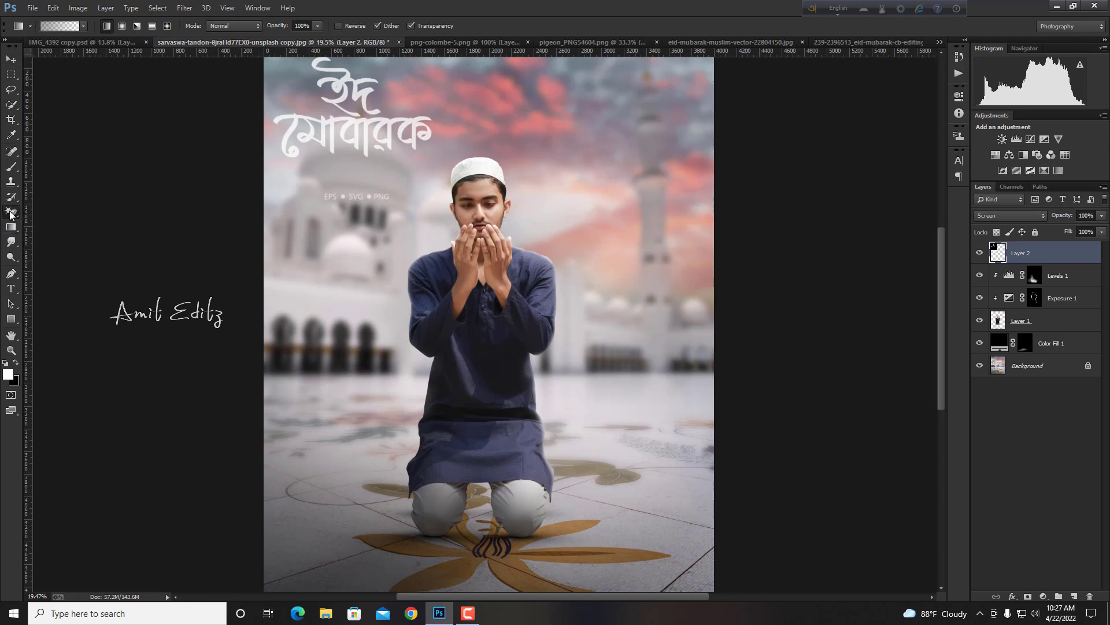
right_click(11, 211)
click(32, 210)
drag(317, 203, 385, 199)
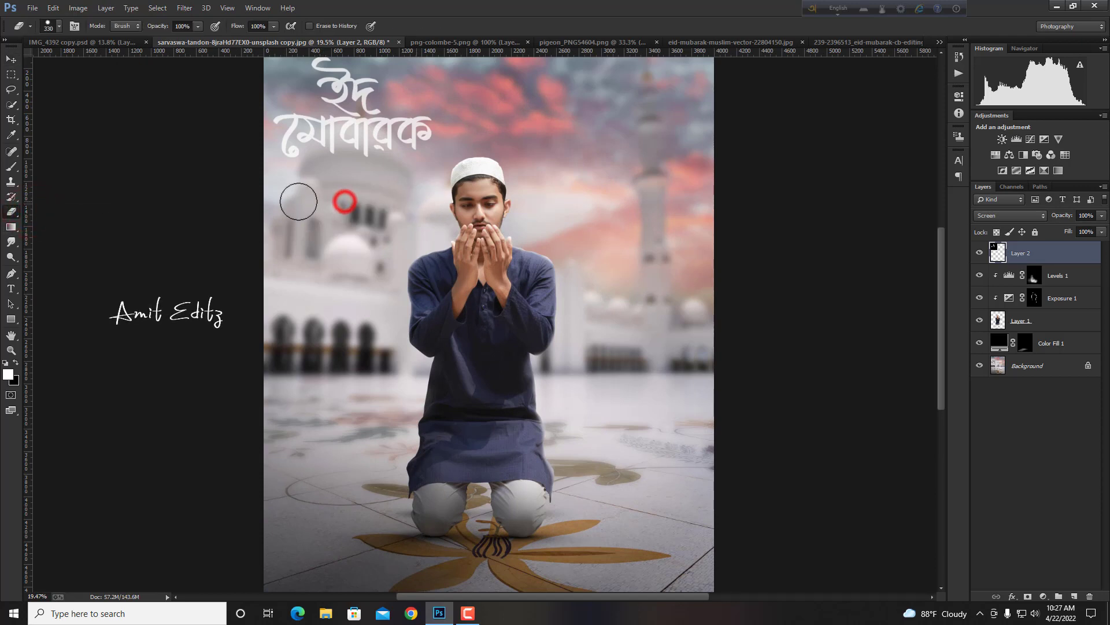
scroll(343, 205, down, 2)
click(9, 60)
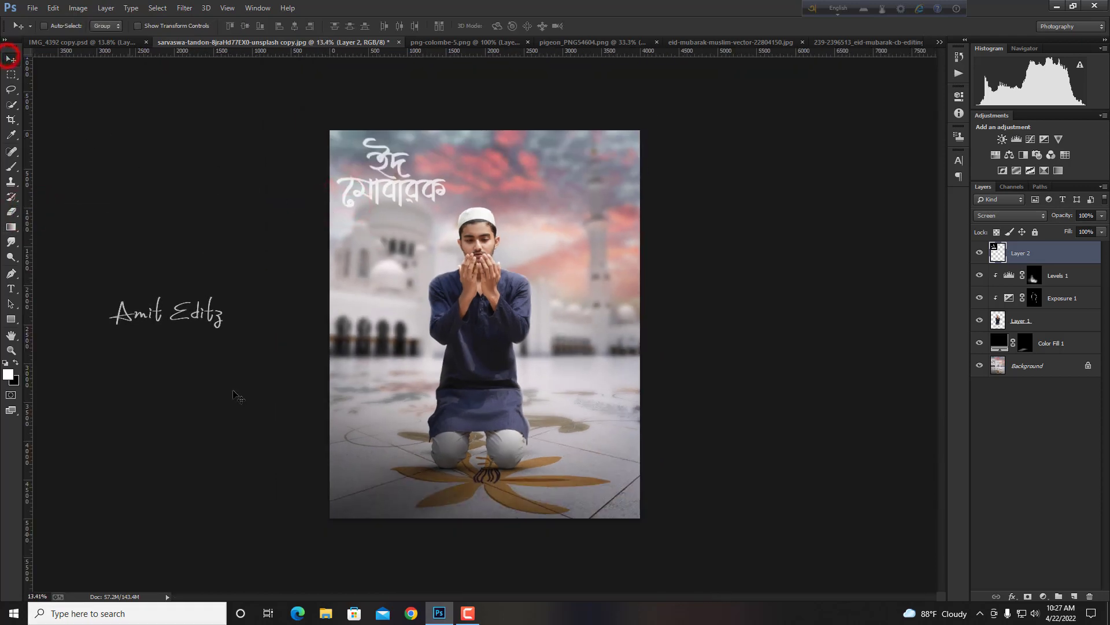
scroll(388, 280, up, 1)
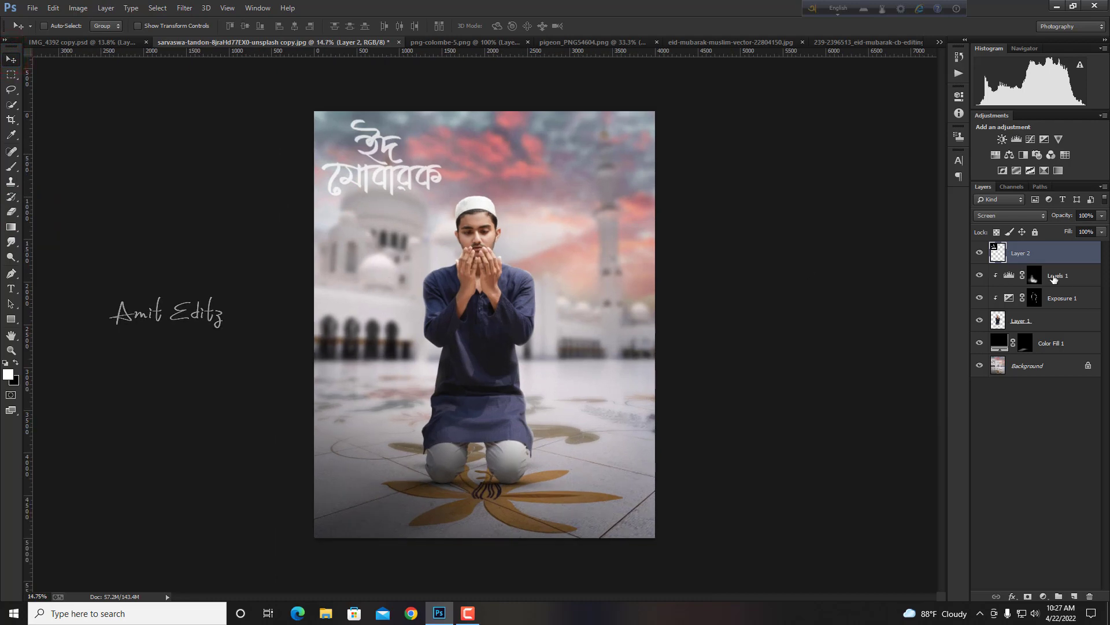
- Try the png-colombe-5 dove in the composite, then delete that layer and close its file
click(451, 43)
drag(519, 311, 596, 319)
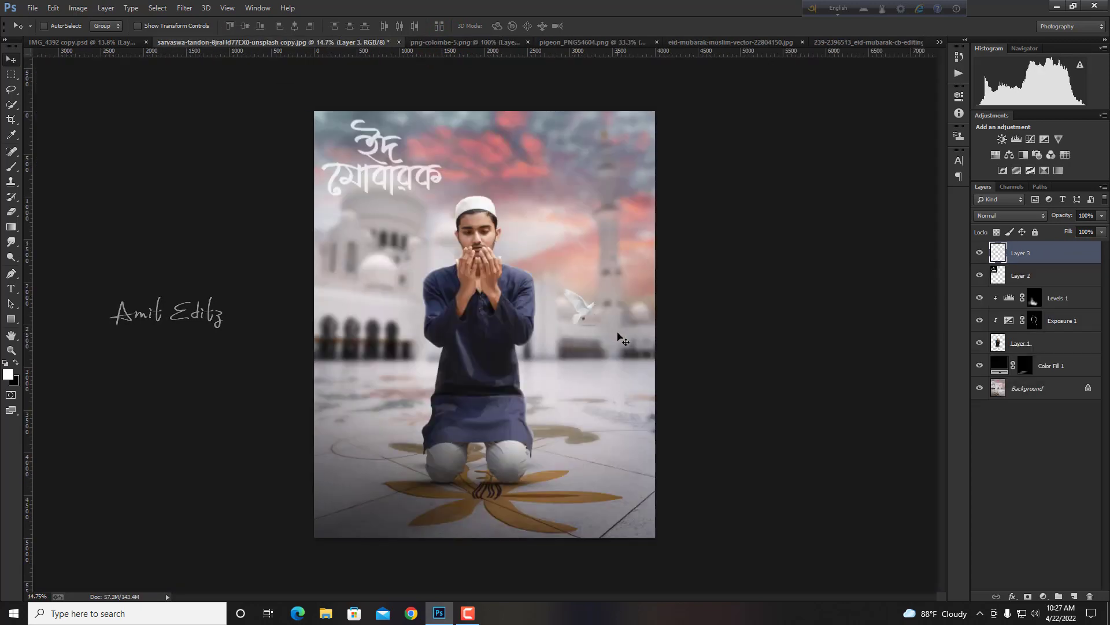
scroll(611, 318, up, 3)
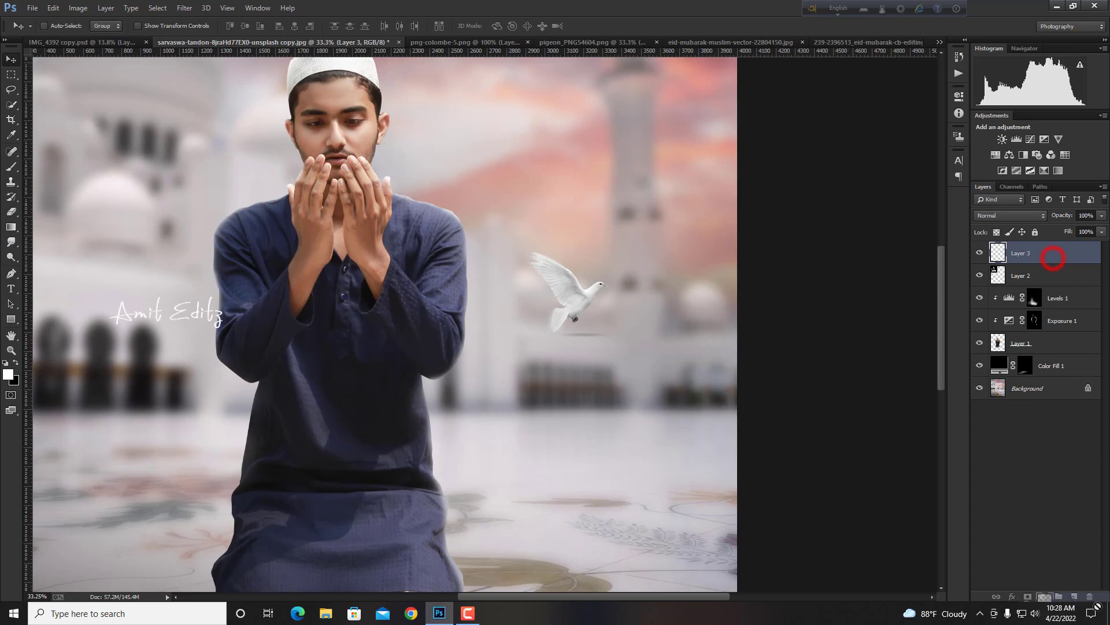
drag(1053, 258, 1089, 597)
click(451, 44)
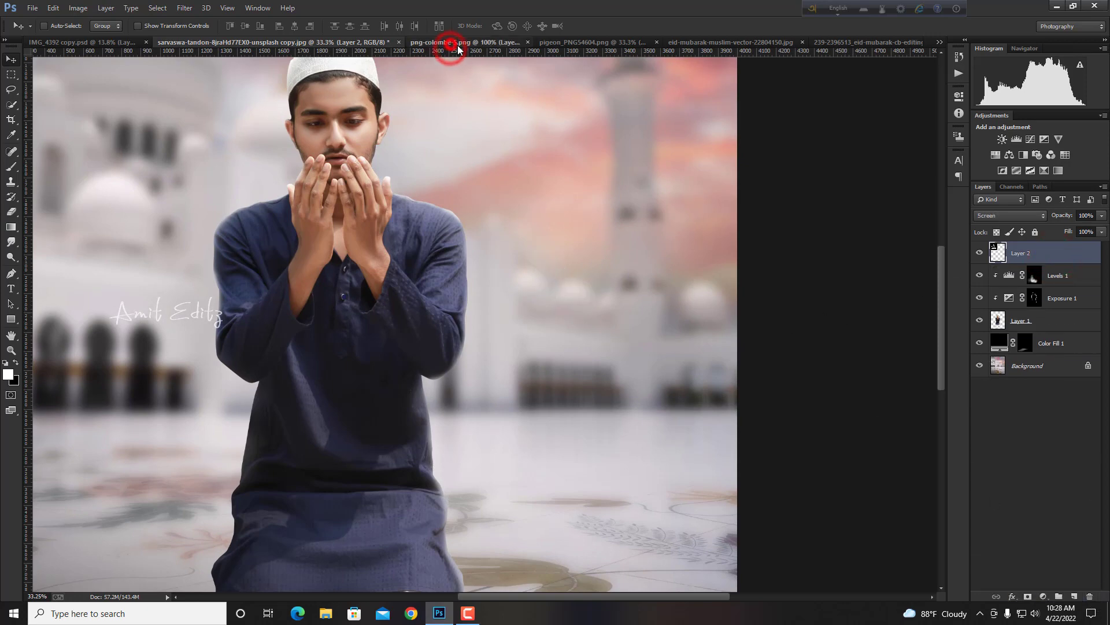
click(496, 42)
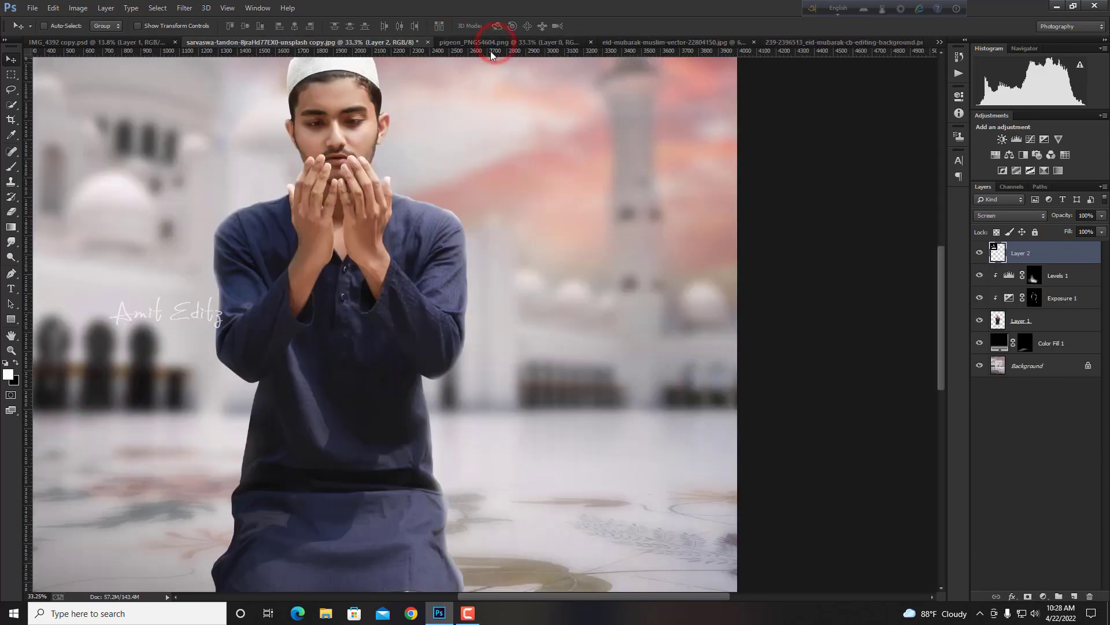
- Place the pigeon_PNG54604 dove at the lower left, scaled to about 66%
click(489, 42)
mouse_move(501, 321)
mouse_down()
mouse_move(138, 46)
mouse_move(225, 44)
mouse_move(540, 285)
mouse_move(548, 272)
mouse_up()
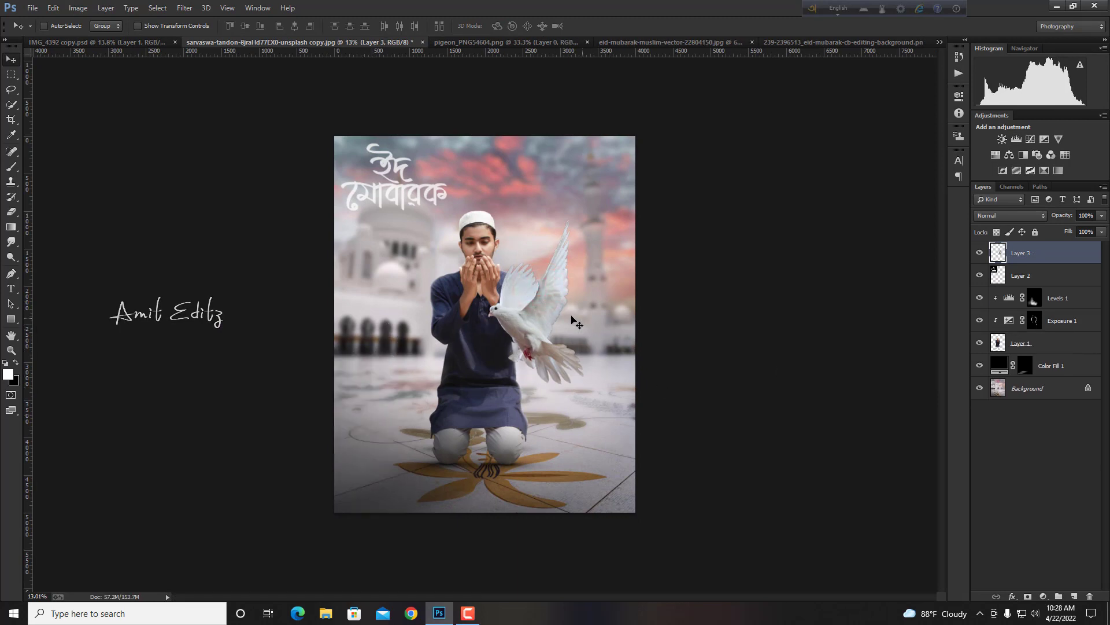
drag(573, 319, 419, 388)
key(ctrl+t)
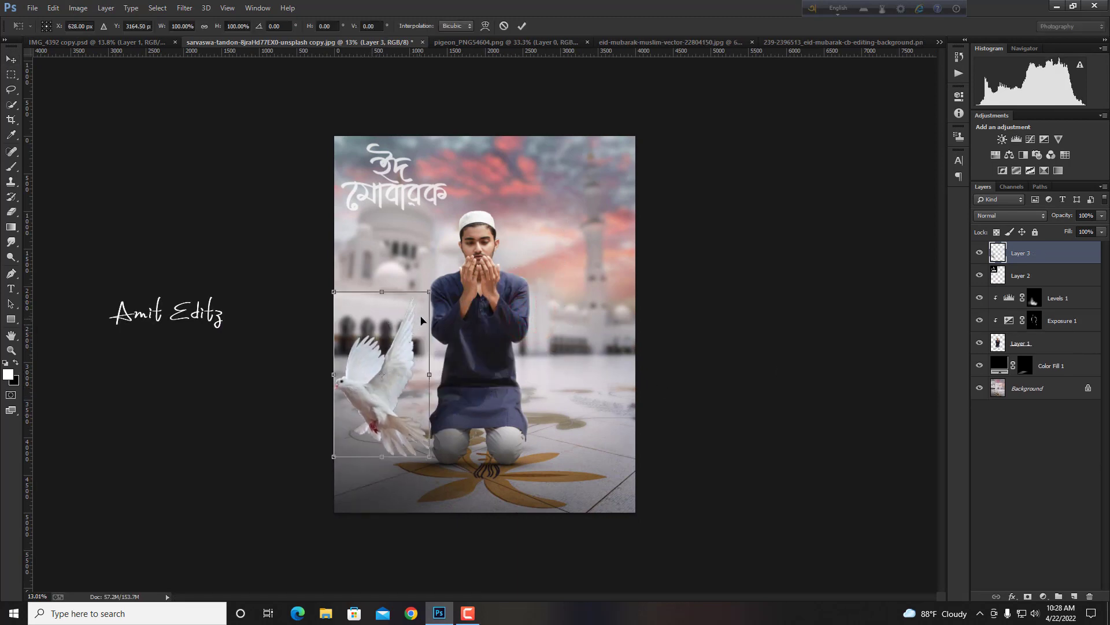
drag(429, 289, 413, 319)
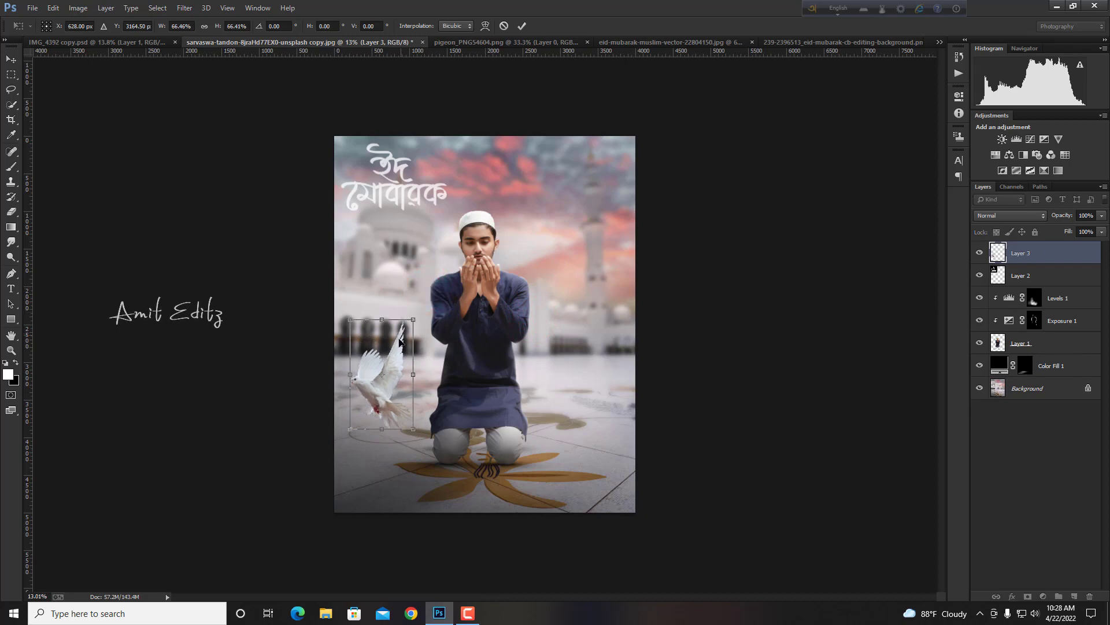
key(Return)
click(184, 8)
mouse_move(190, 146)
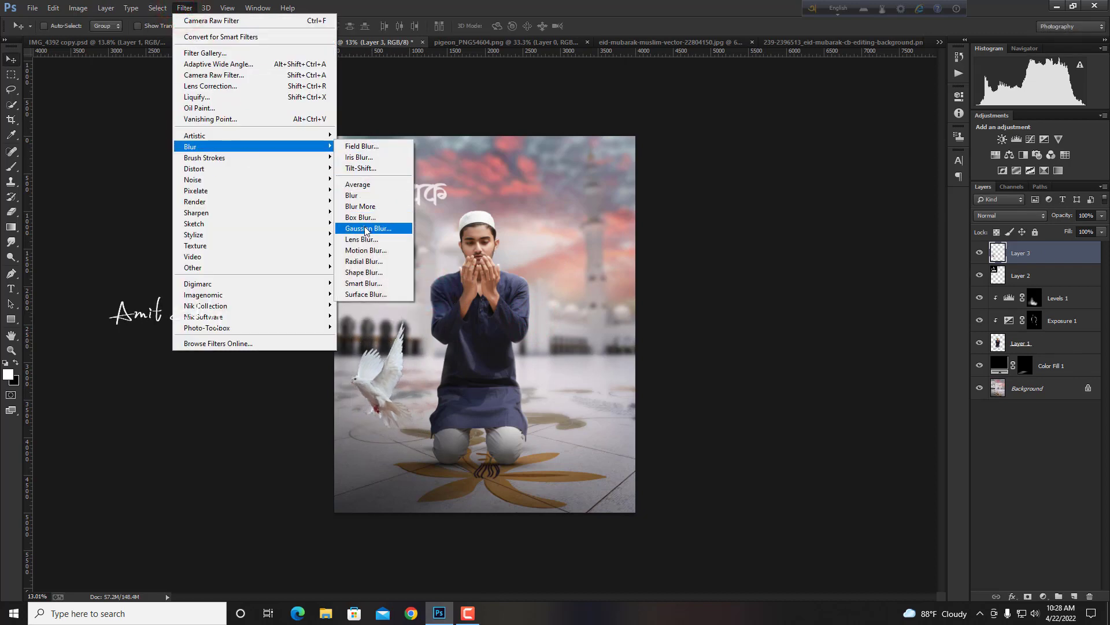
- Apply a 10-pixel Gaussian Blur to the lower-left dove
click(368, 227)
drag(706, 343, 712, 341)
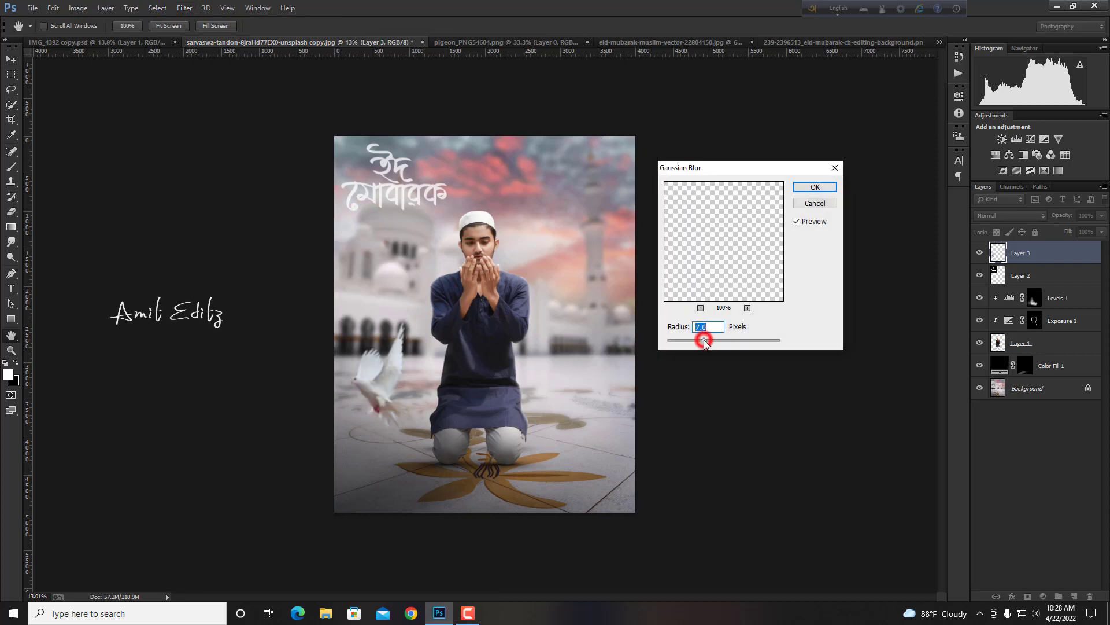
click(809, 187)
- Close pigeon_PNG54604 and add the eid-mubarak background dove, scaled to about 39%, beside the man
click(454, 43)
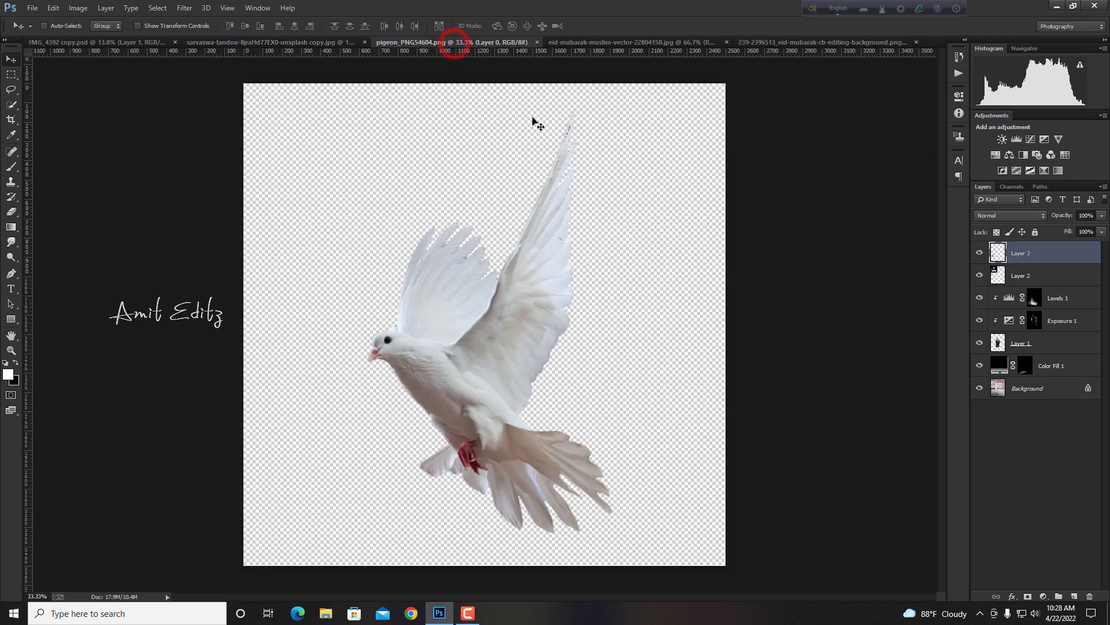
click(536, 42)
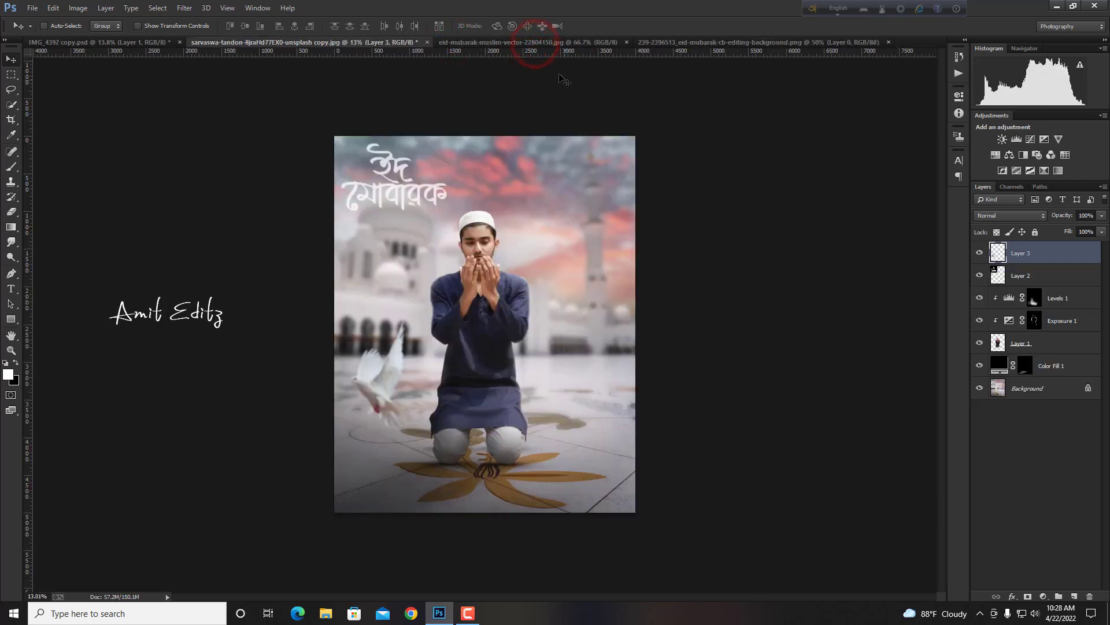
click(499, 44)
click(670, 42)
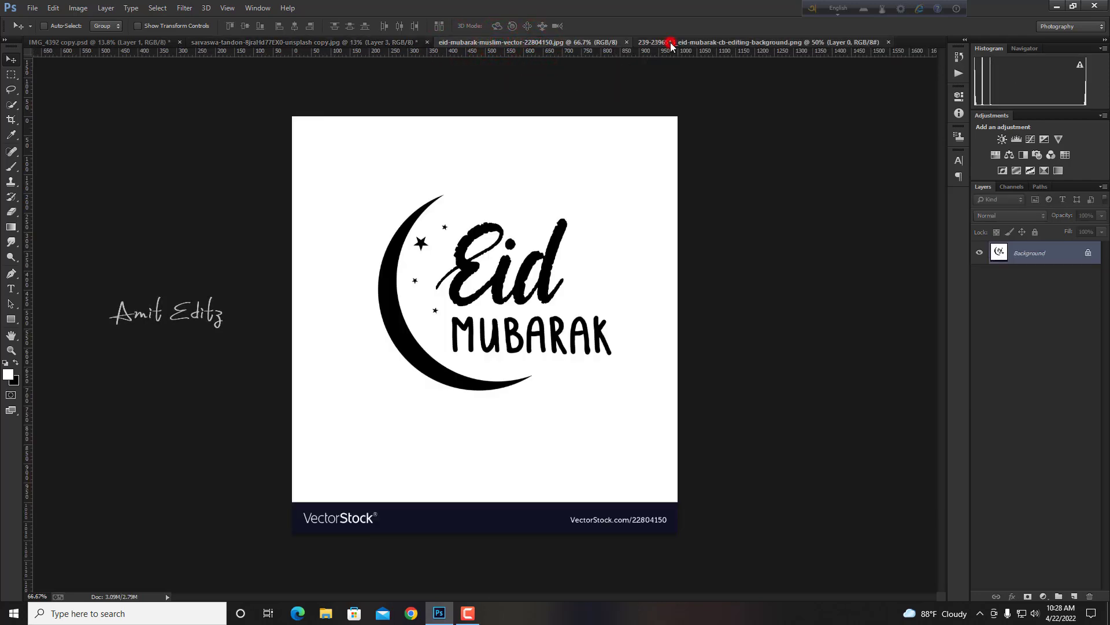
mouse_move(568, 317)
mouse_down()
mouse_move(235, 42)
mouse_move(551, 270)
mouse_up()
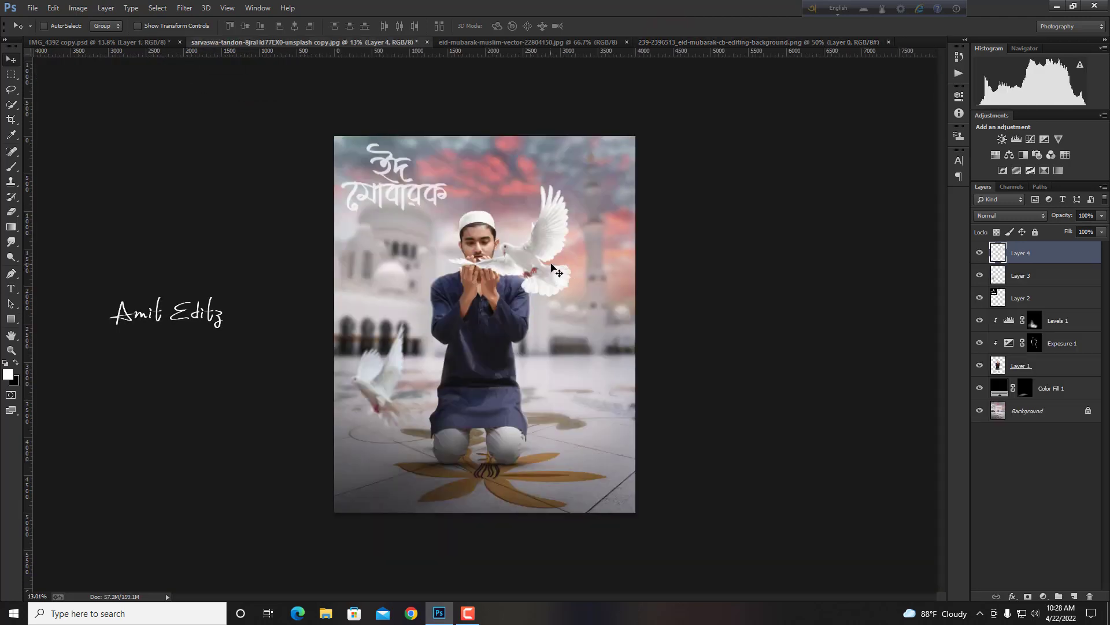
key(ctrl+t)
mouse_move(579, 182)
mouse_down()
mouse_move(535, 220)
mouse_move(591, 267)
mouse_up()
key(Return)
key(ctrl+0)
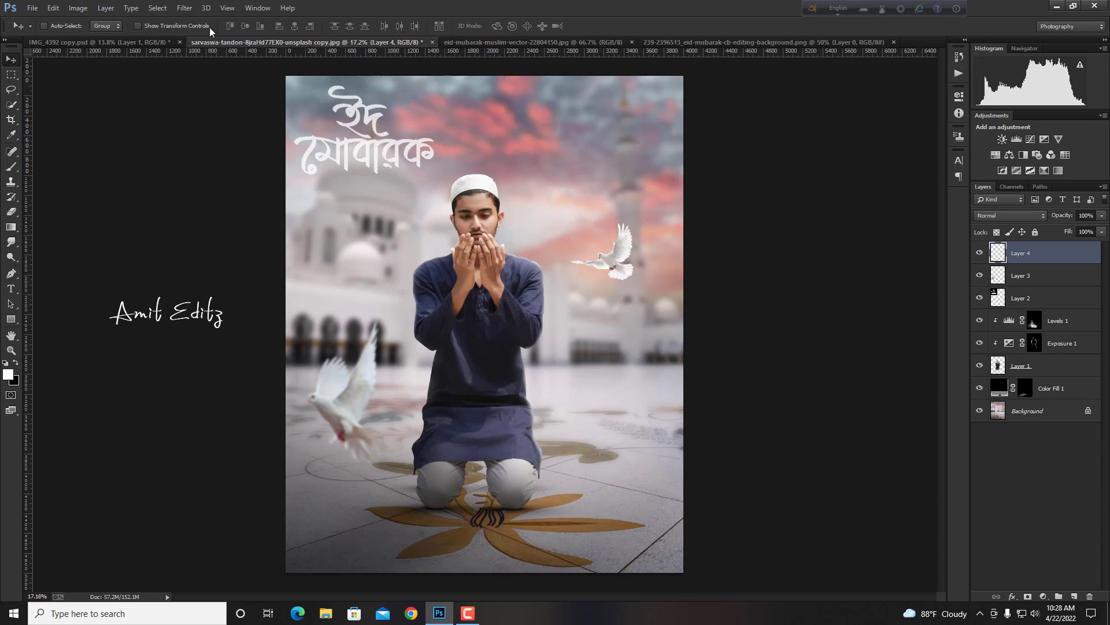
- Apply a Gaussian Blur to the second dove as well
click(185, 8)
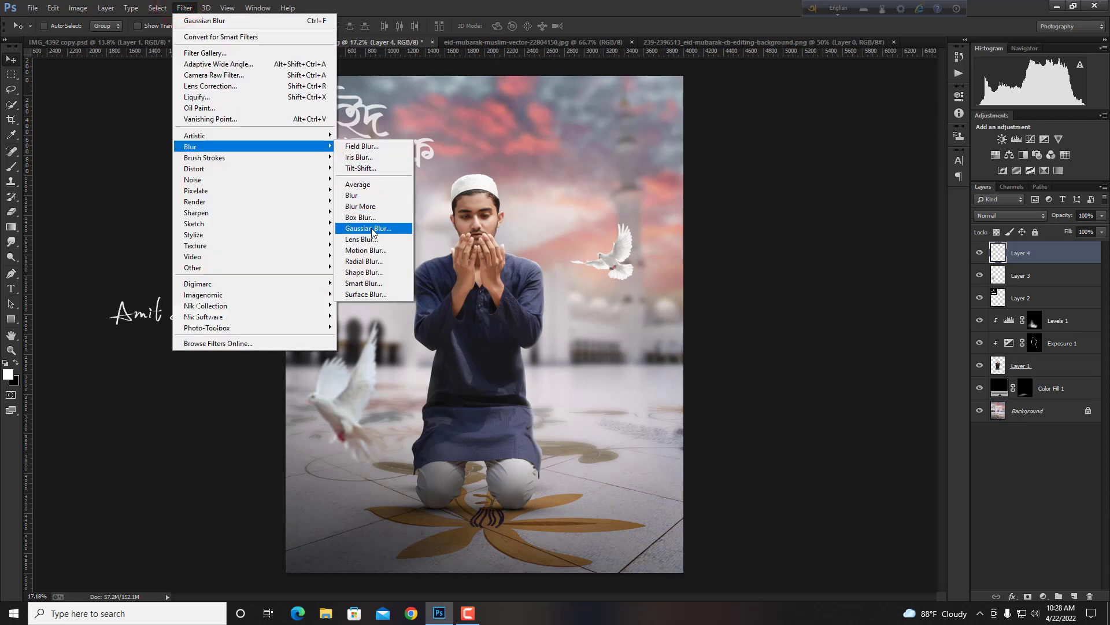
click(372, 228)
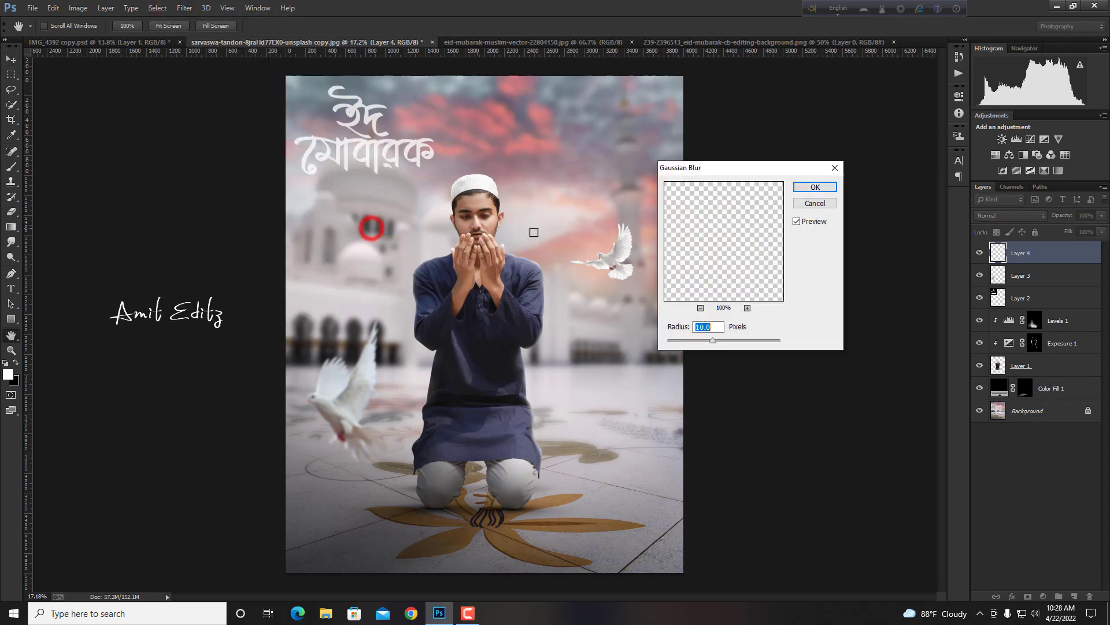
click(818, 187)
scroll(575, 188, down, 3)
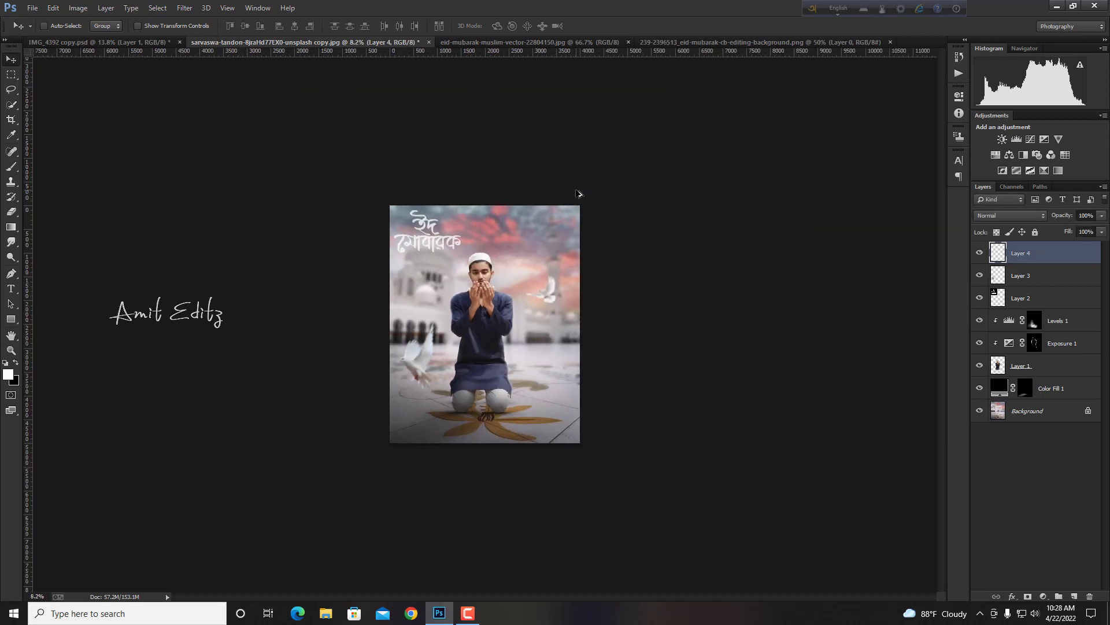
scroll(578, 193, up, 1)
scroll(416, 220, up, 3)
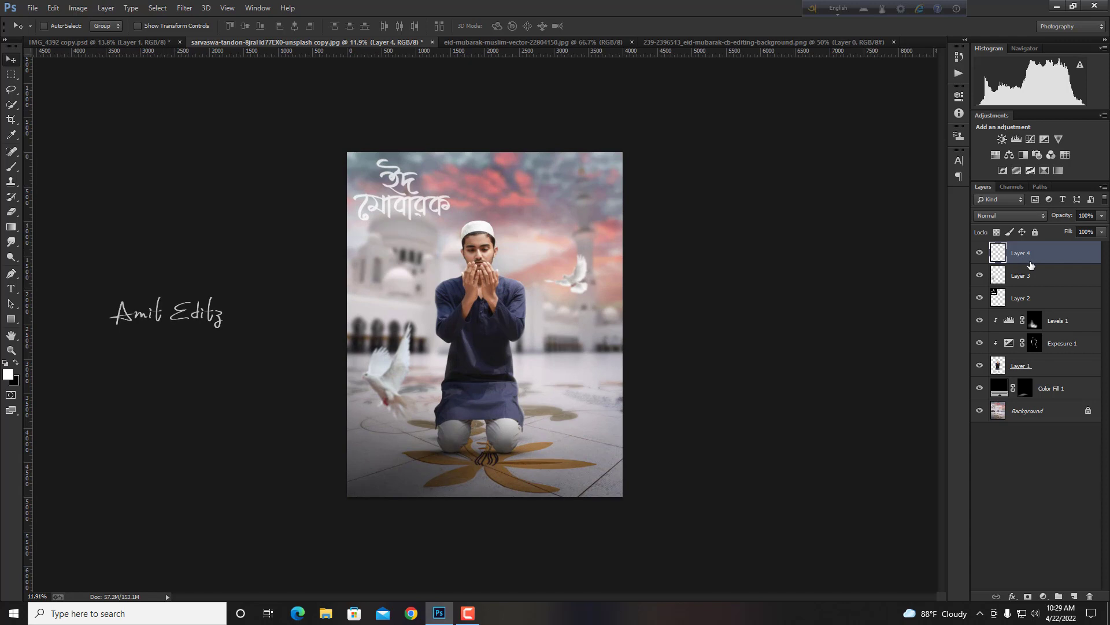
- Create then delete a merged layer copy, and make the Layer 2 lettering visible again
key(ctrl+shift+alt+e)
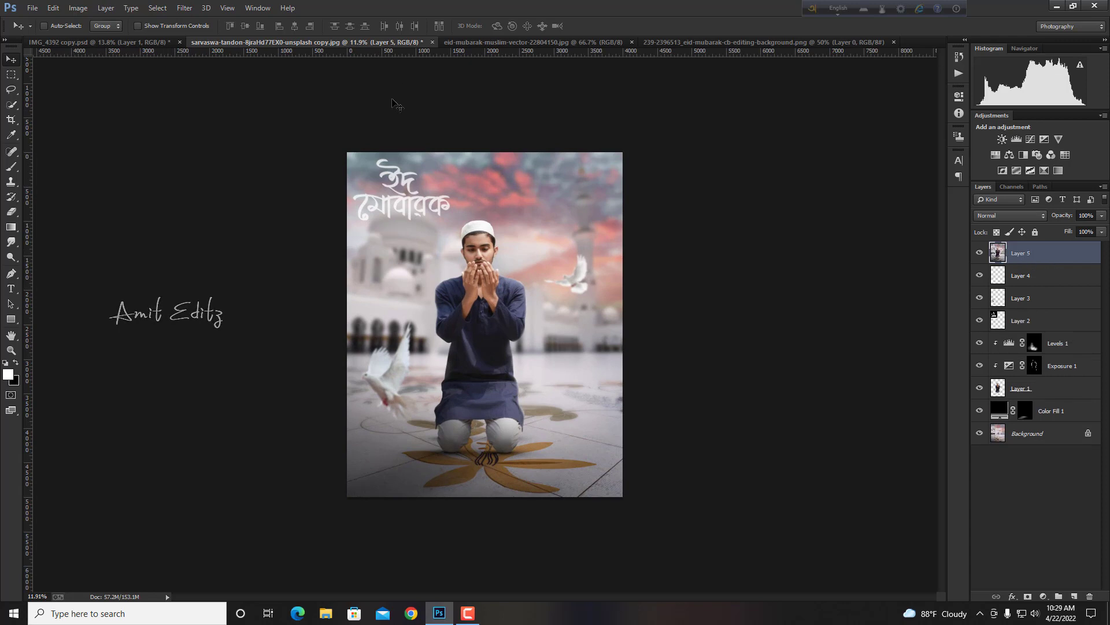
scroll(396, 134, up, 1)
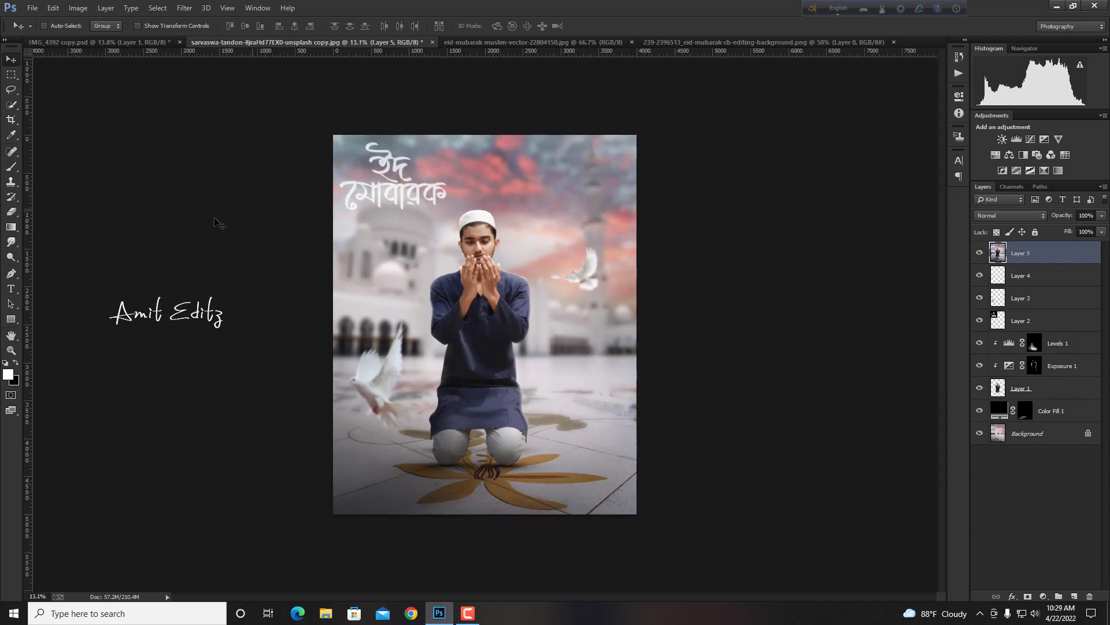
key(Delete)
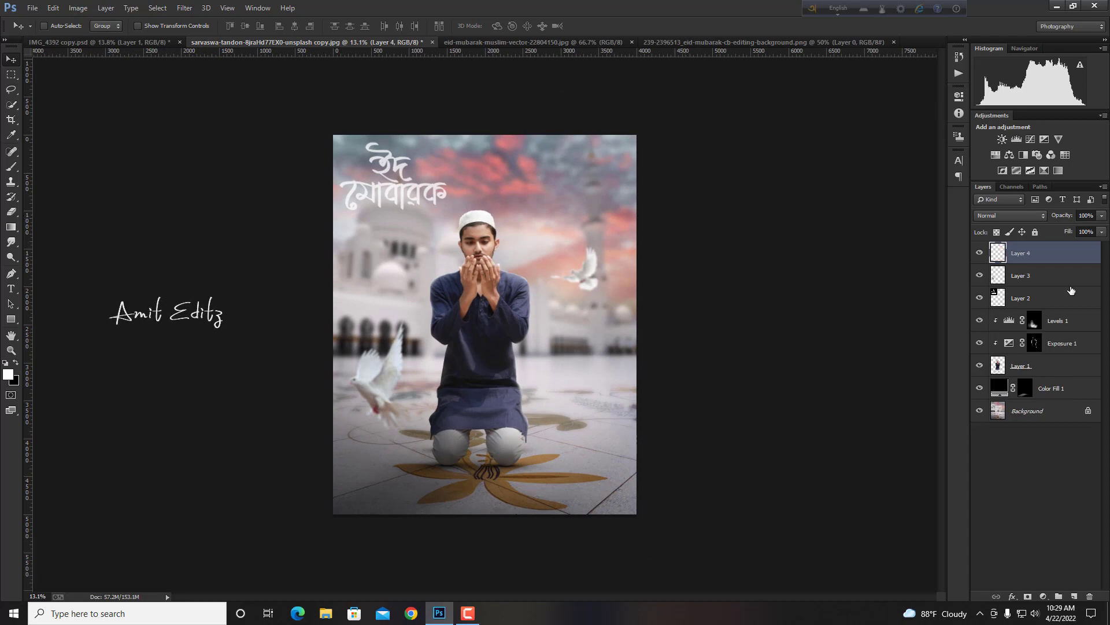
click(1033, 299)
click(980, 300)
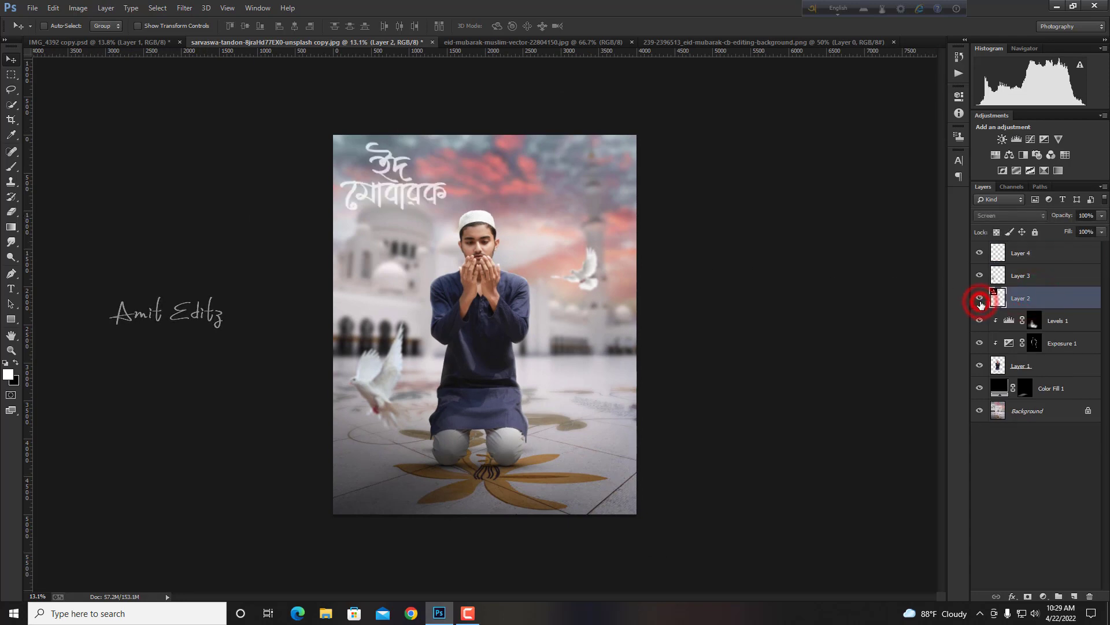
scroll(497, 245, up, 2)
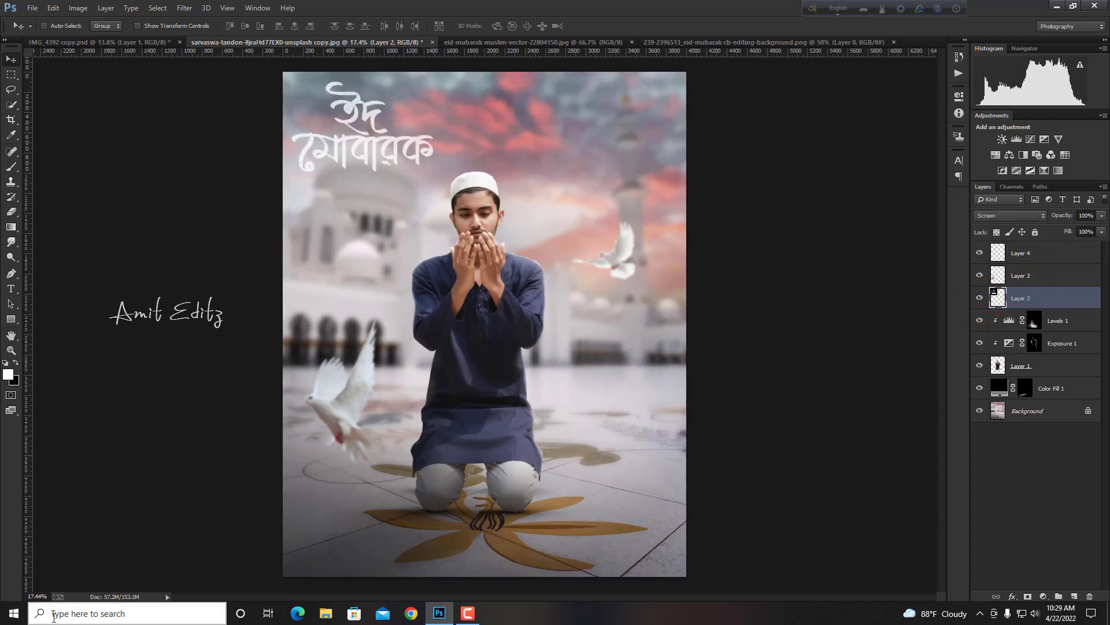
- Launch Avro Keyboard from the Start menu and switch input to Bangla
click(14, 613)
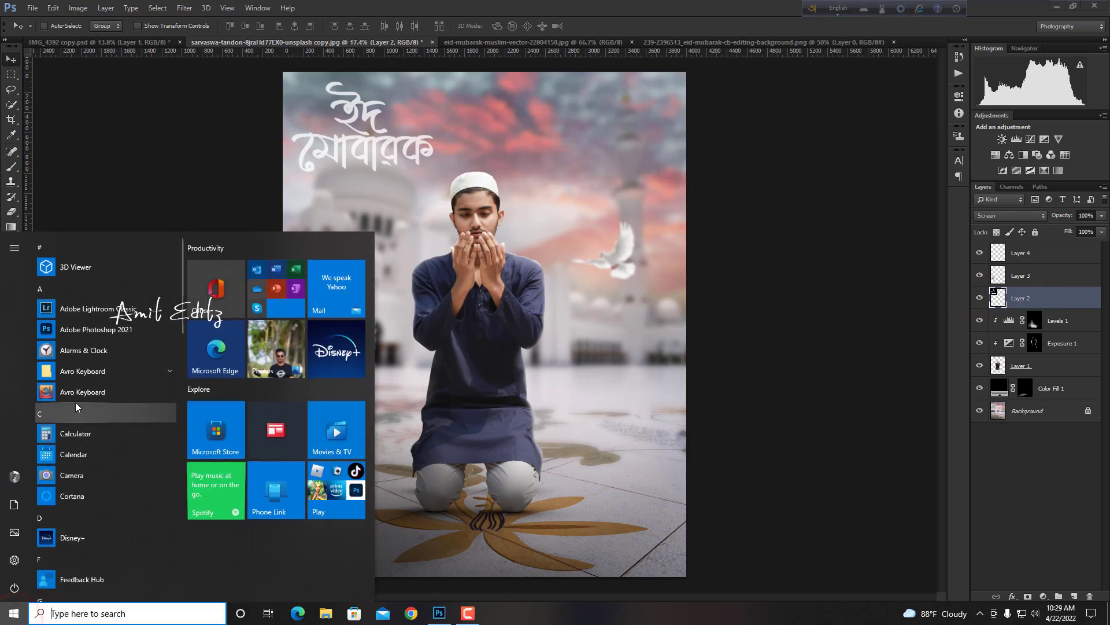
click(77, 397)
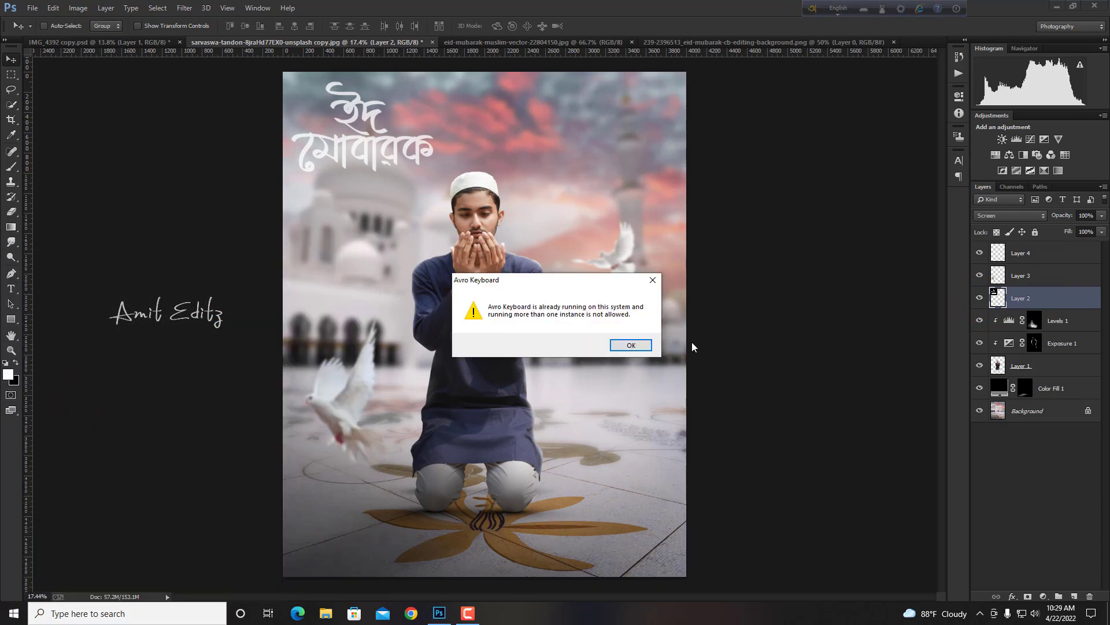
click(652, 280)
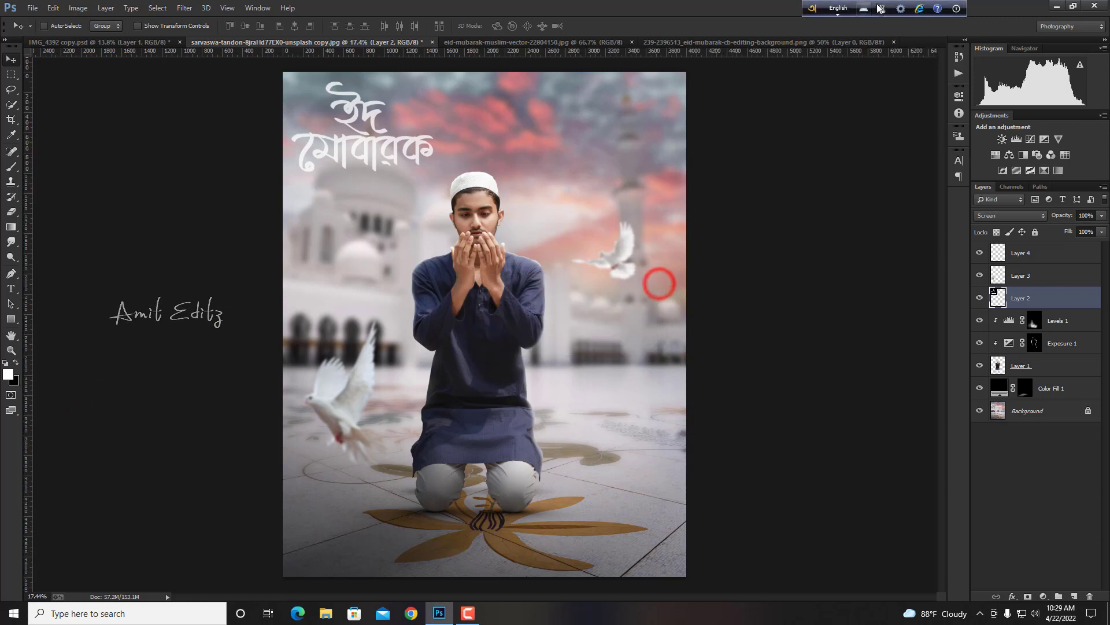
click(833, 8)
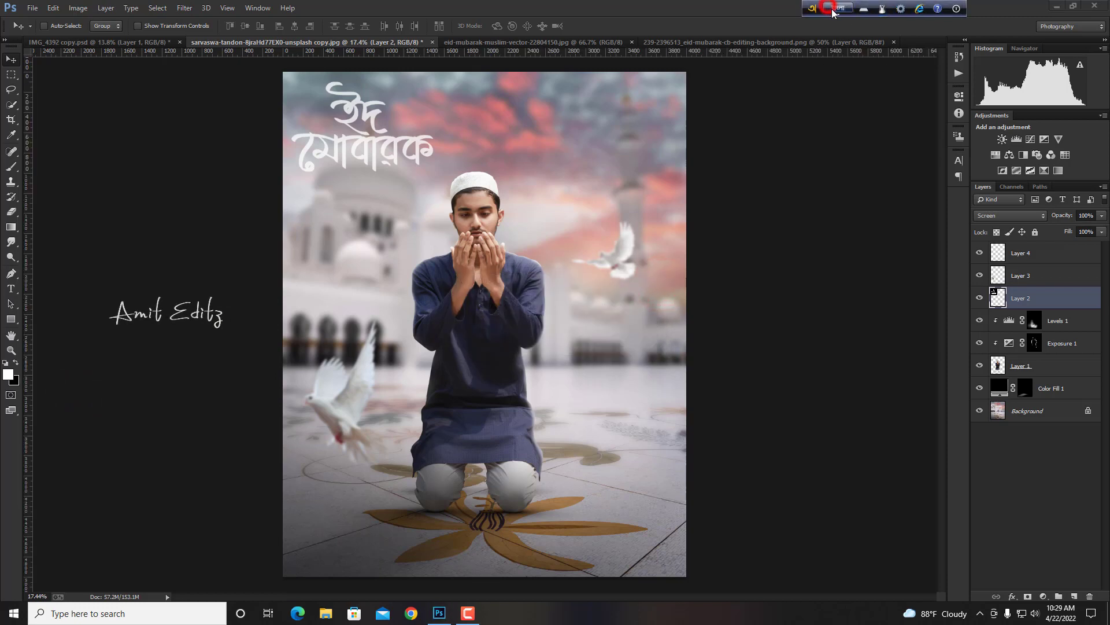
- Start a text layer with the Character panel open, then cancel the empty layer
click(8, 290)
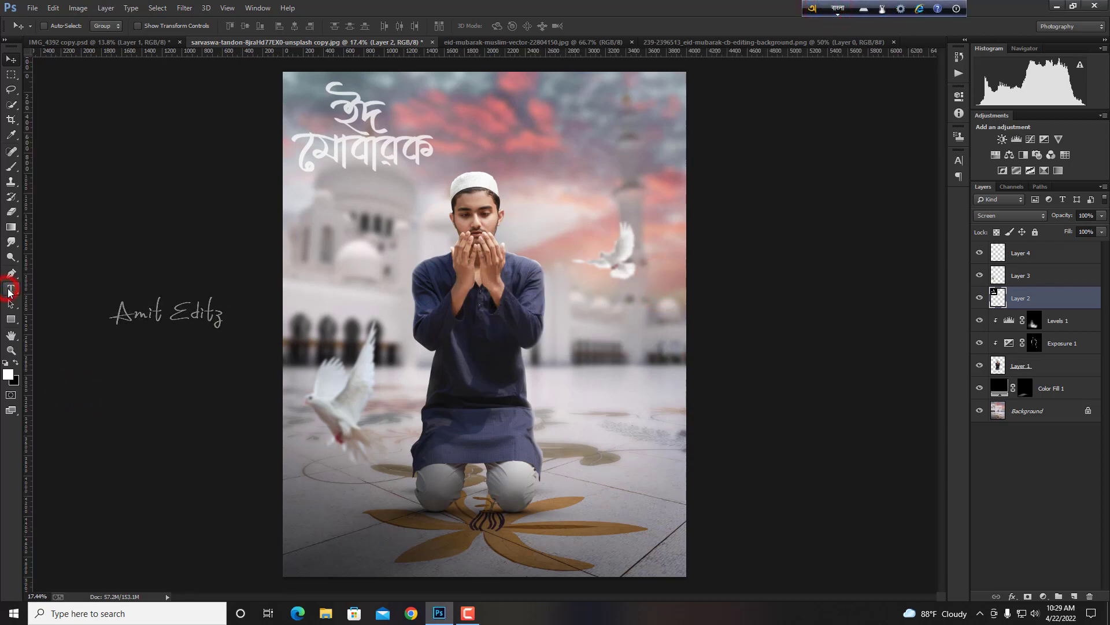
click(376, 314)
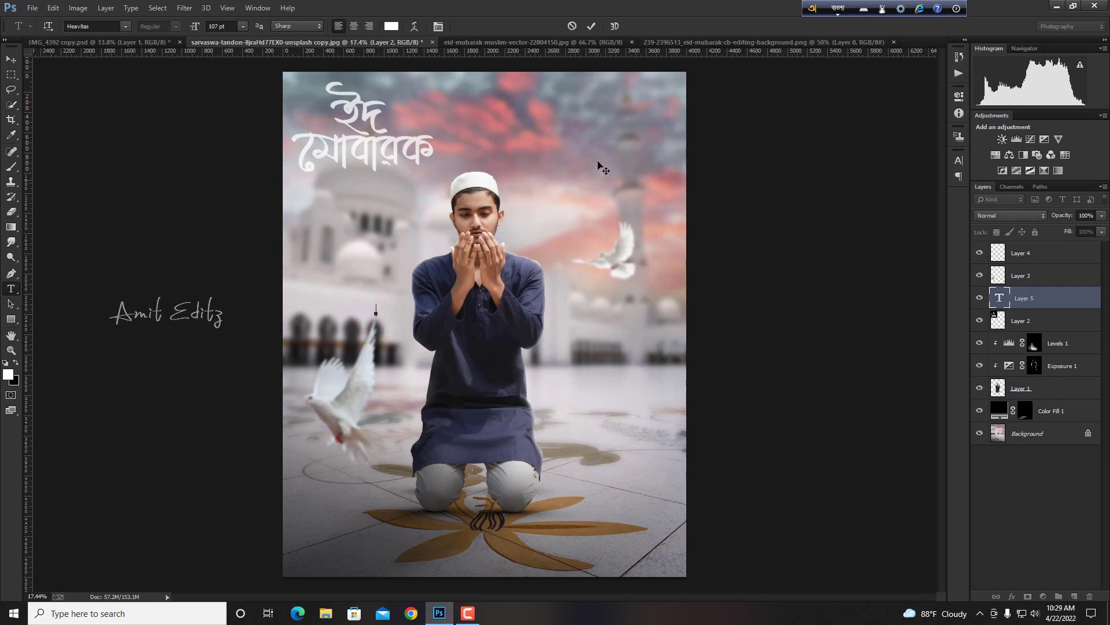
click(958, 160)
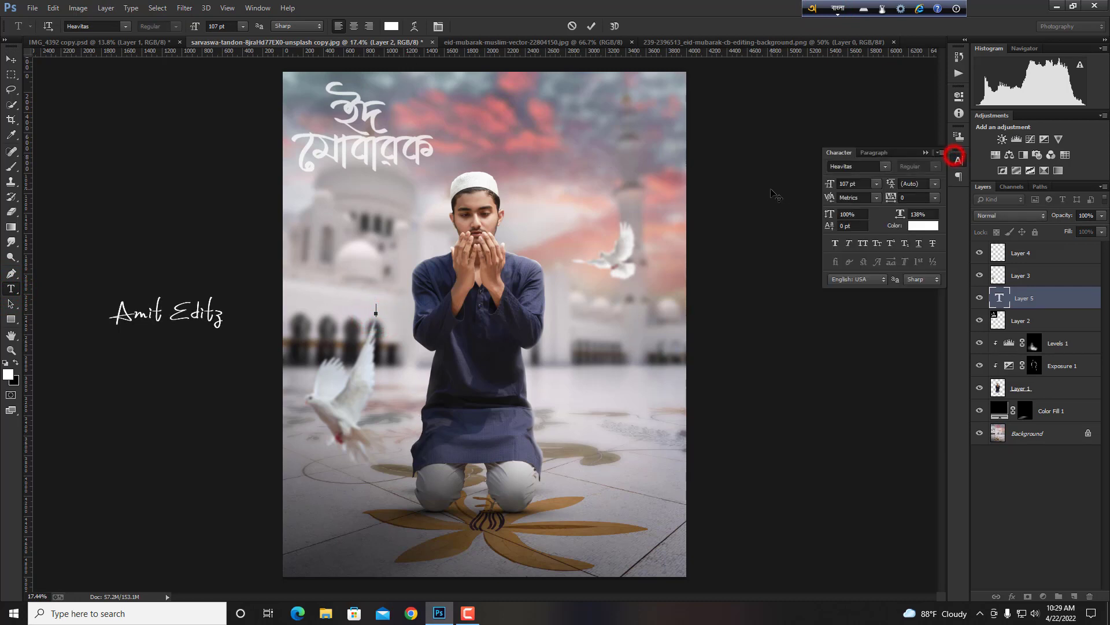
click(852, 184)
text(182)
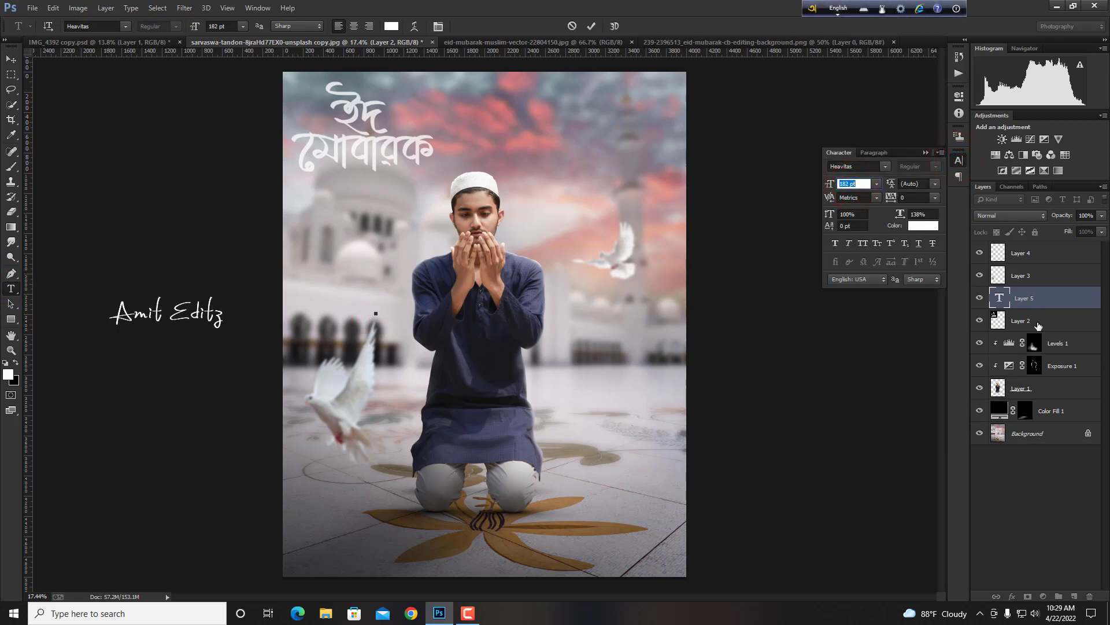
click(1056, 324)
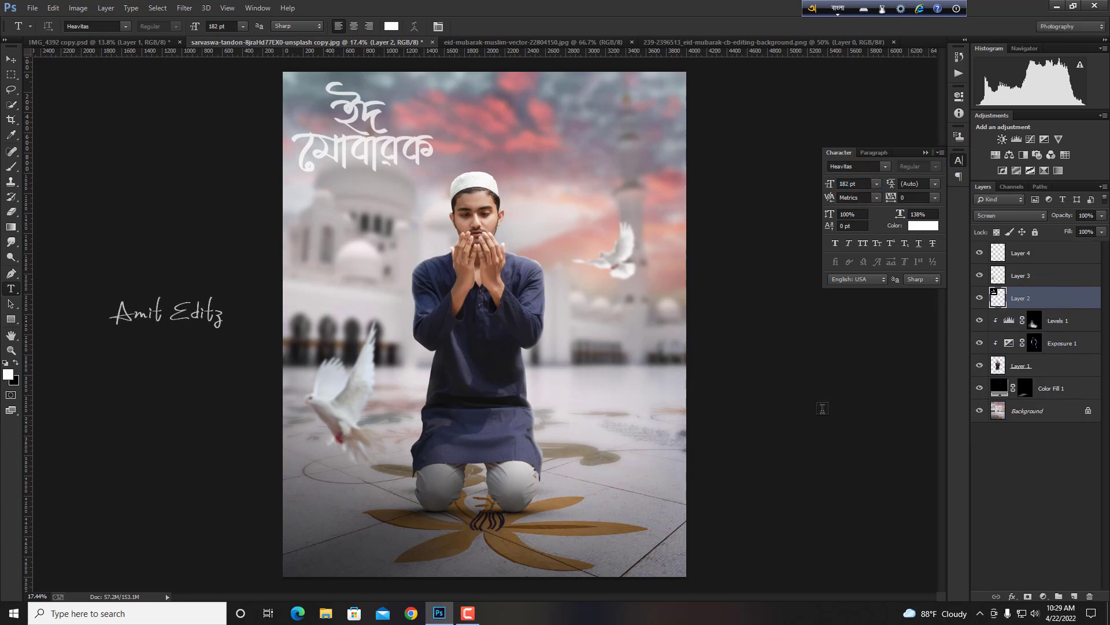
- Start a new text layer above Layer 4 with the font size set to 373 pt
click(1057, 251)
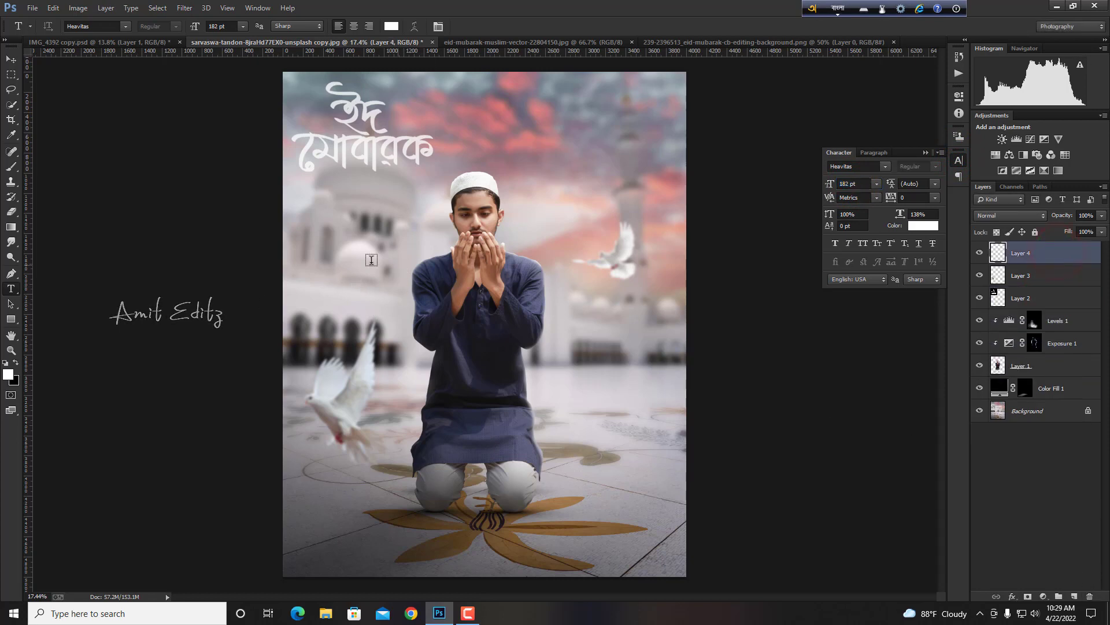
click(331, 264)
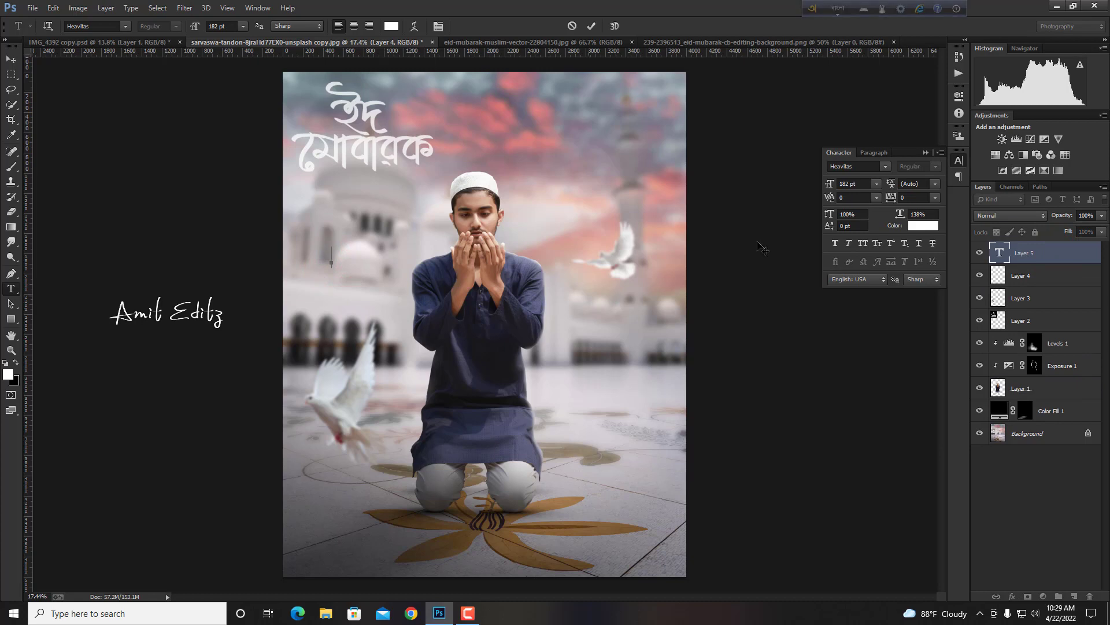
click(883, 183)
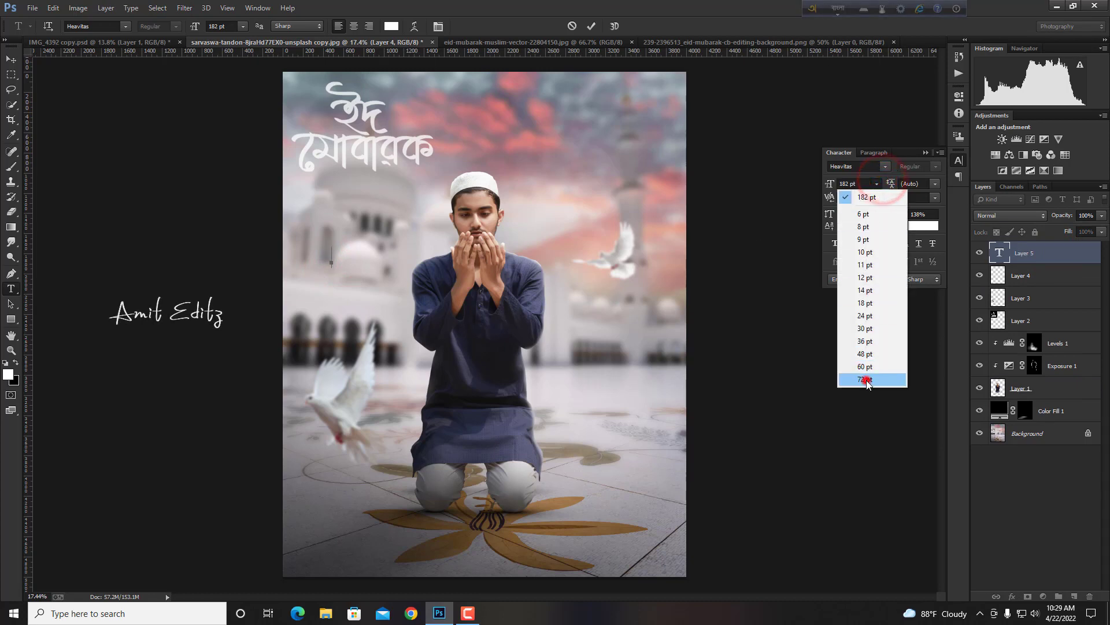
click(866, 377)
text(215)
key(Return)
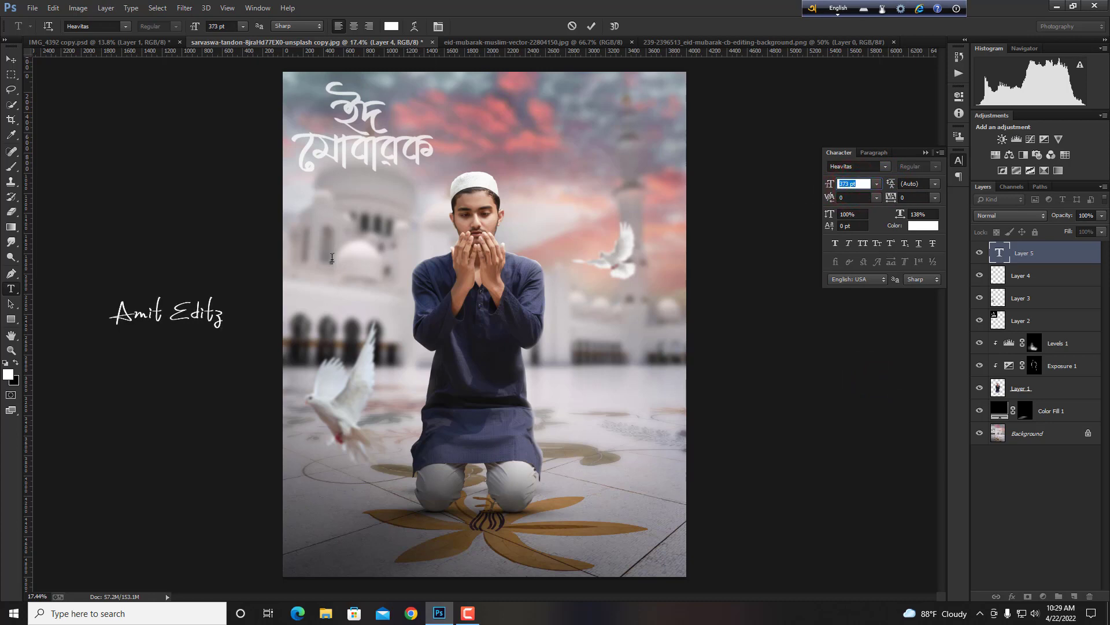
click(331, 262)
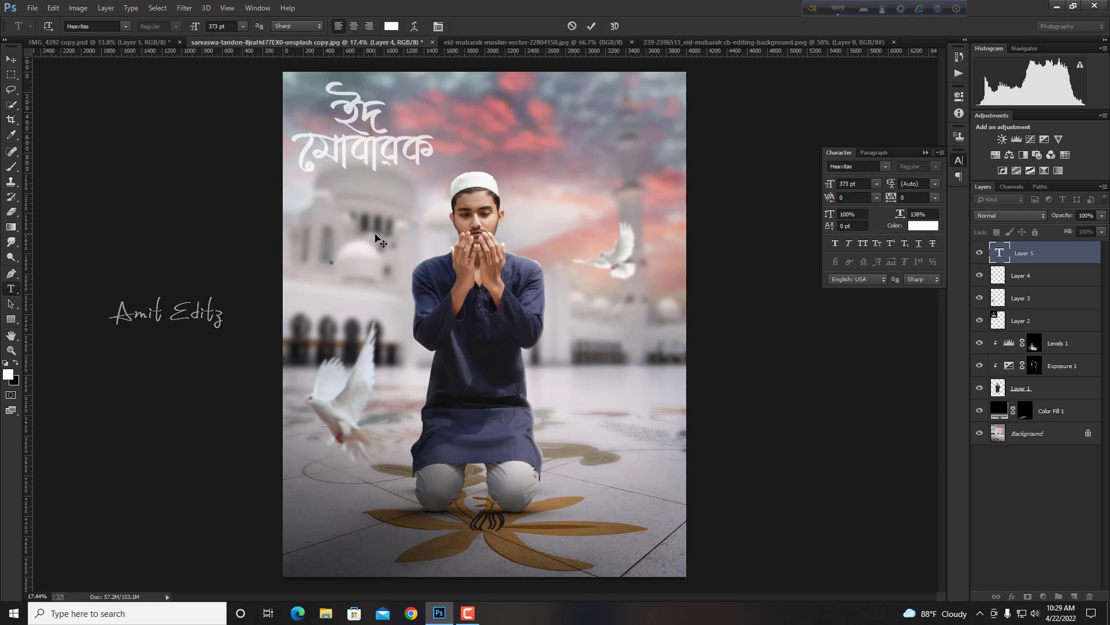
- Type the Bengali word ঈদ with Avro and set it in the Bangla font
text(i)
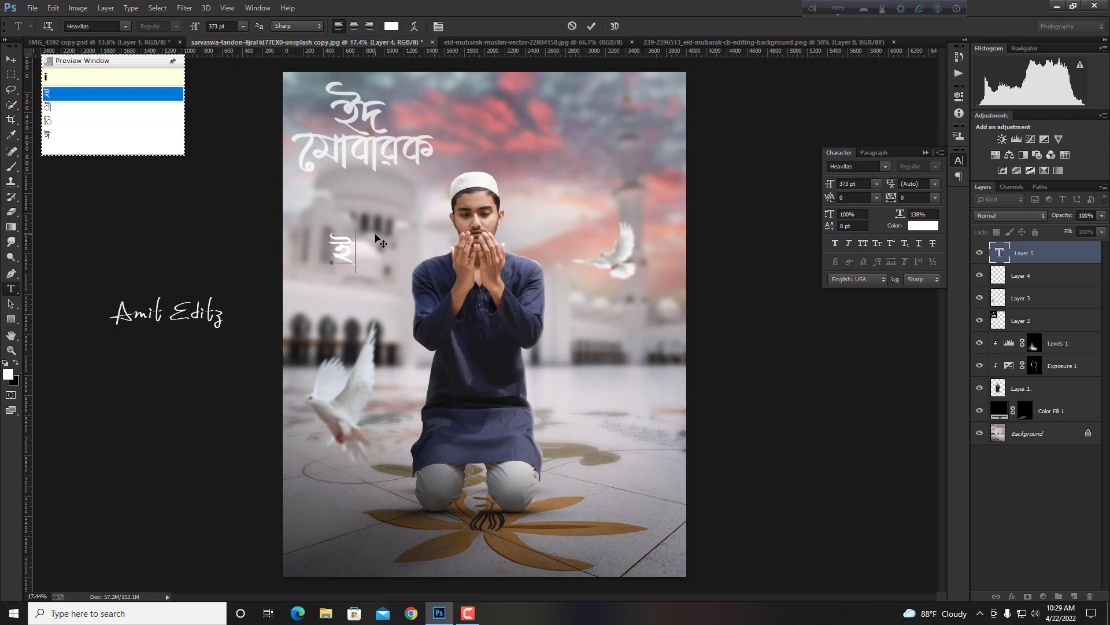
key(Down)
key(Down)
key(Down)
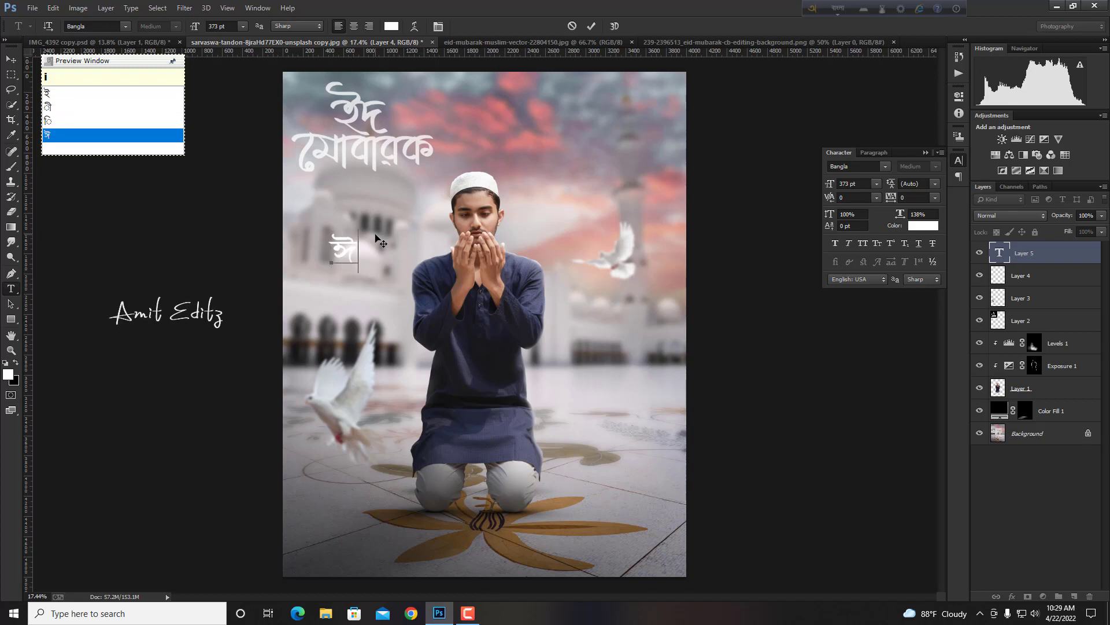
text(d)
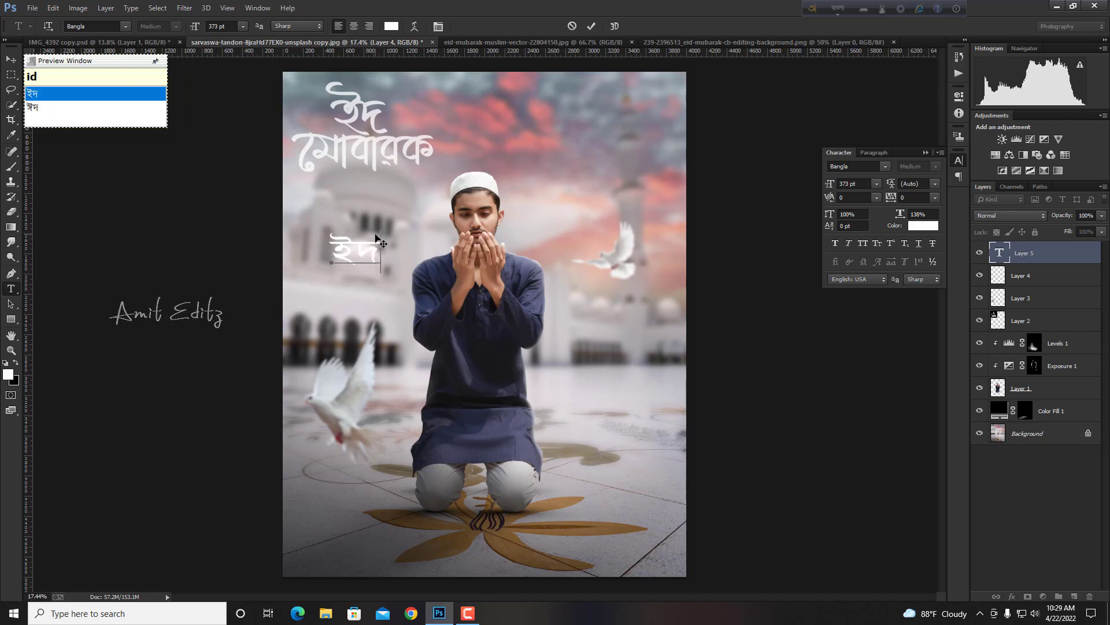
key(Down)
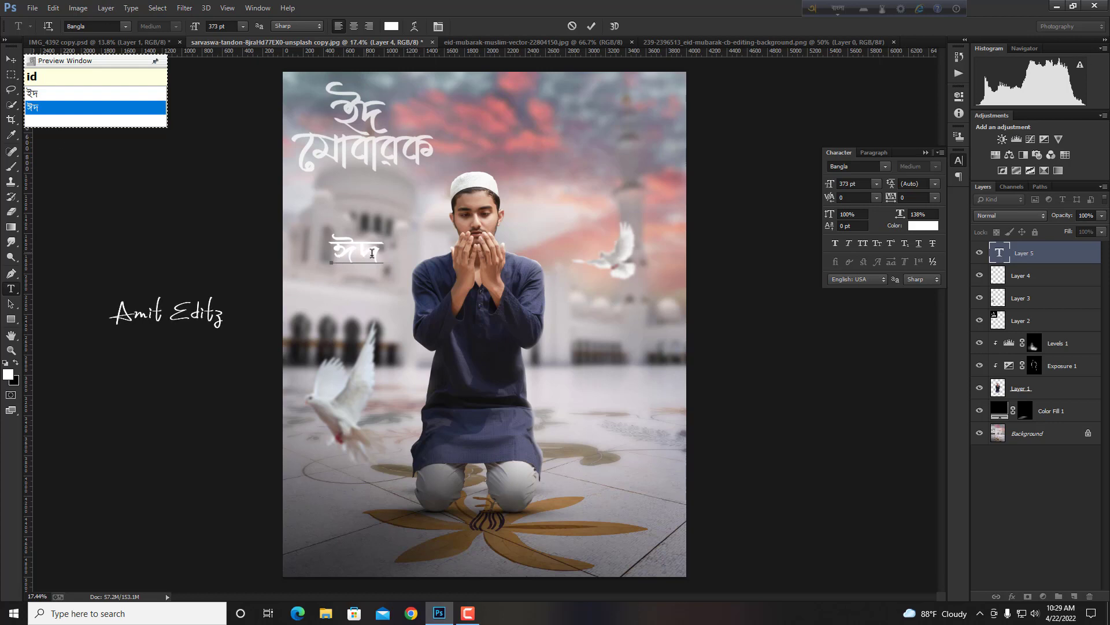
double_click(378, 255)
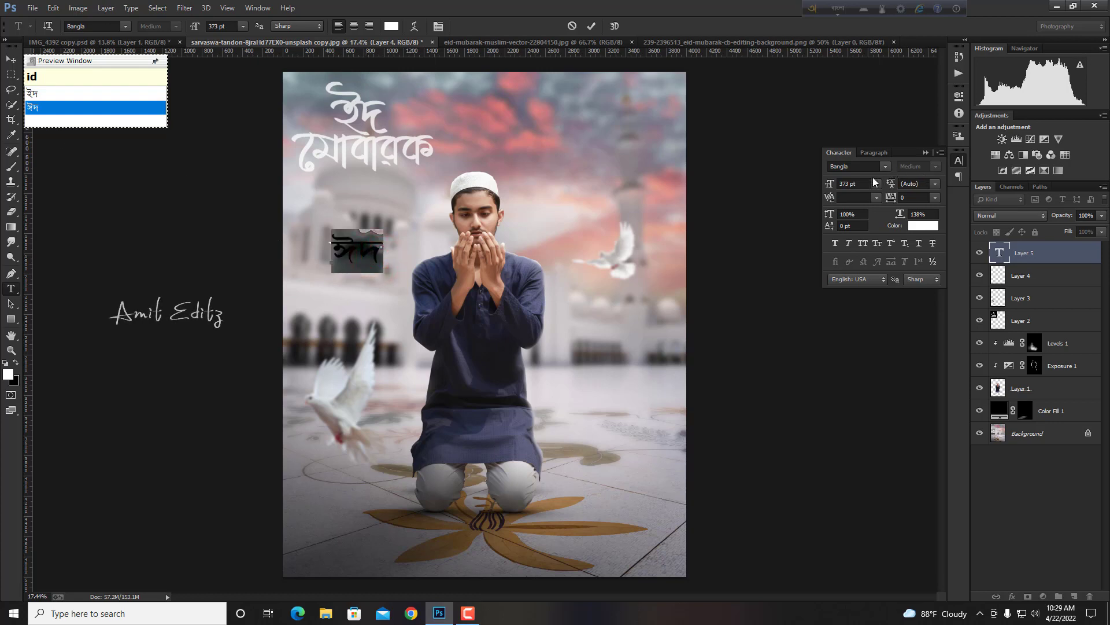
click(892, 167)
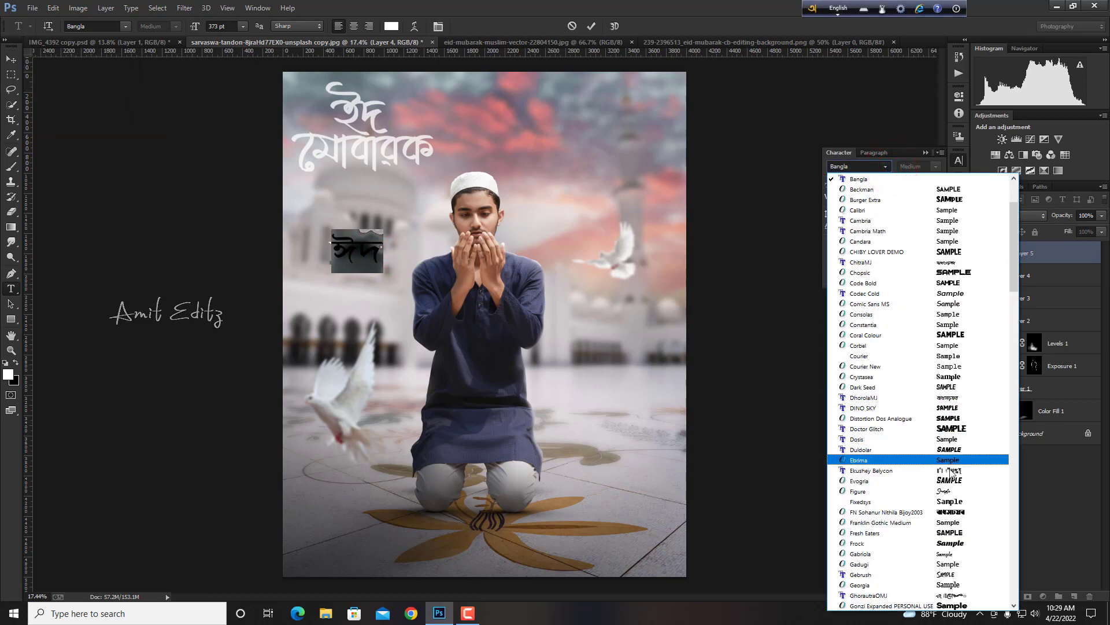
click(954, 513)
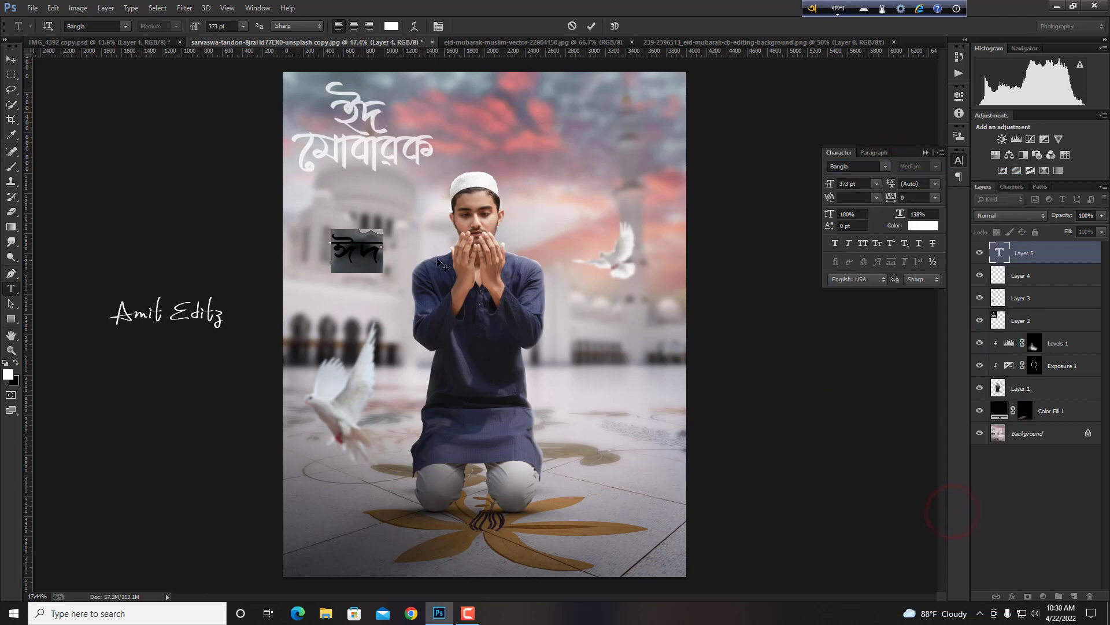
click(886, 166)
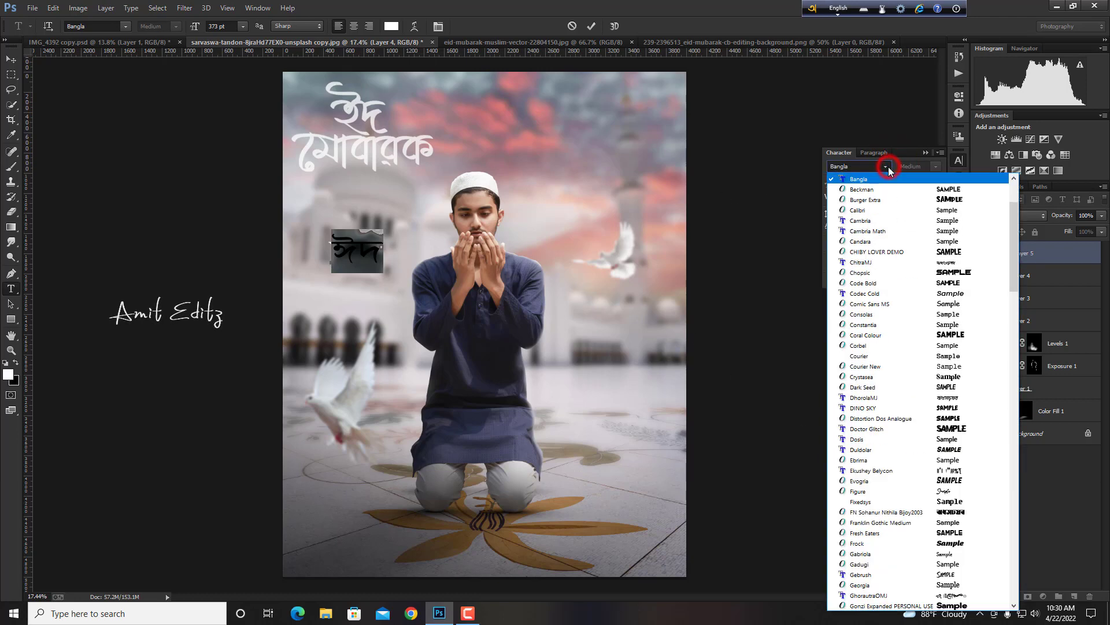
click(943, 508)
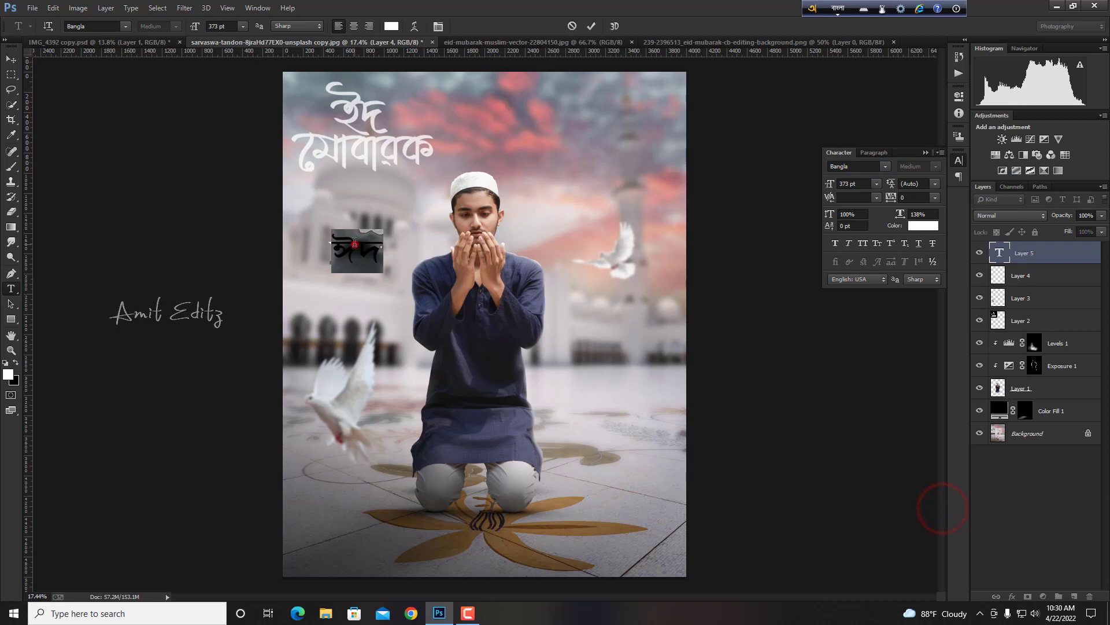
click(382, 249)
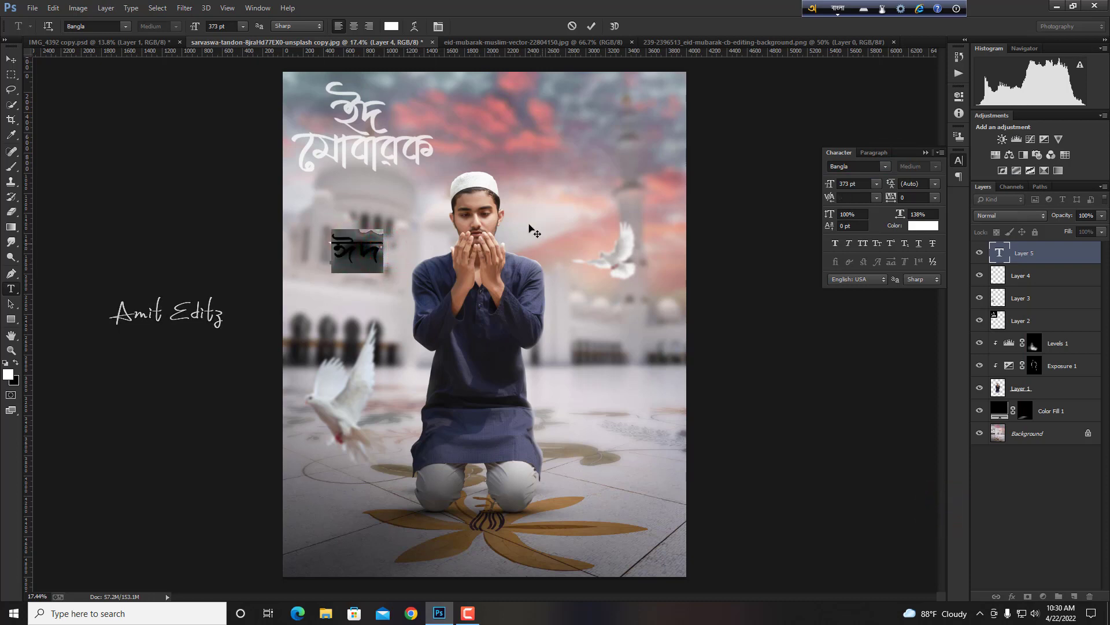
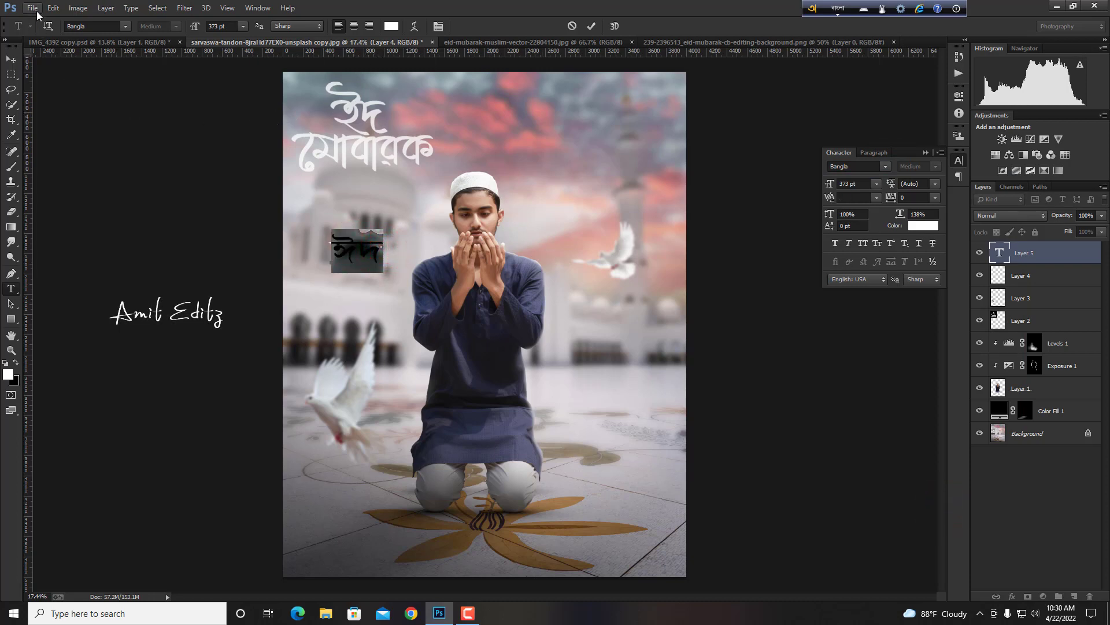
- Switch the Avro Bangla keyboard to ANSI output with Bangla input enabled
click(883, 10)
click(353, 92)
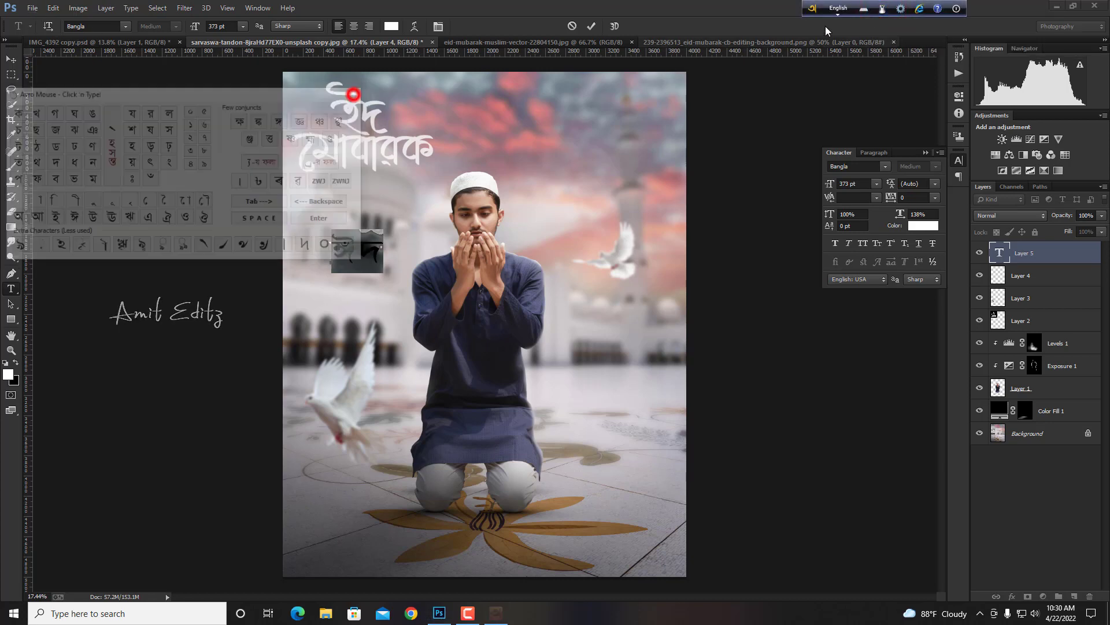
click(899, 9)
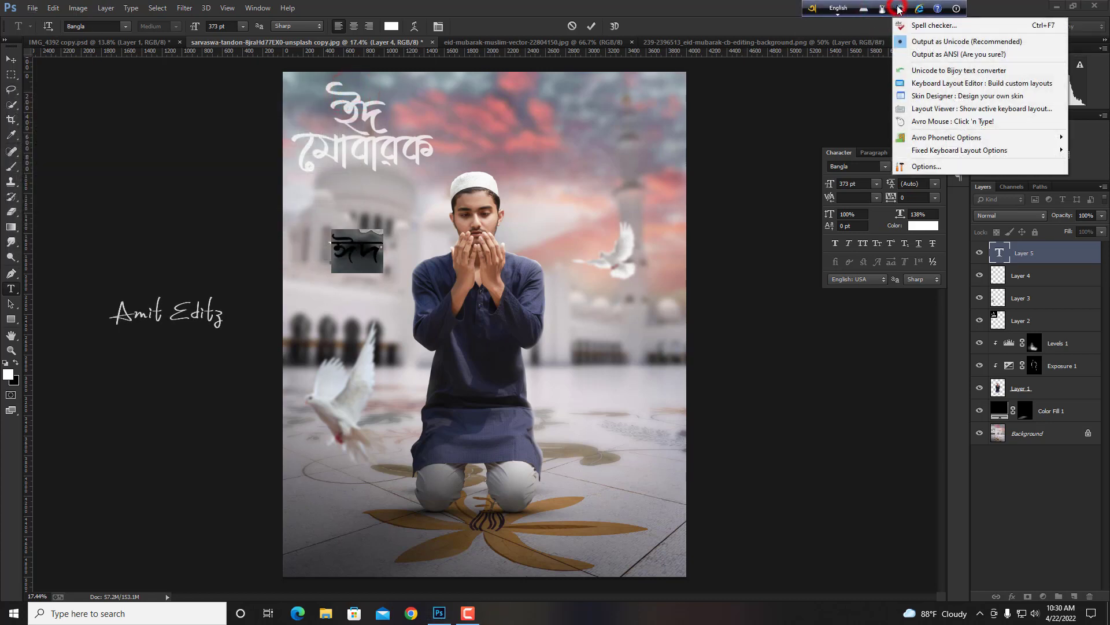
click(944, 56)
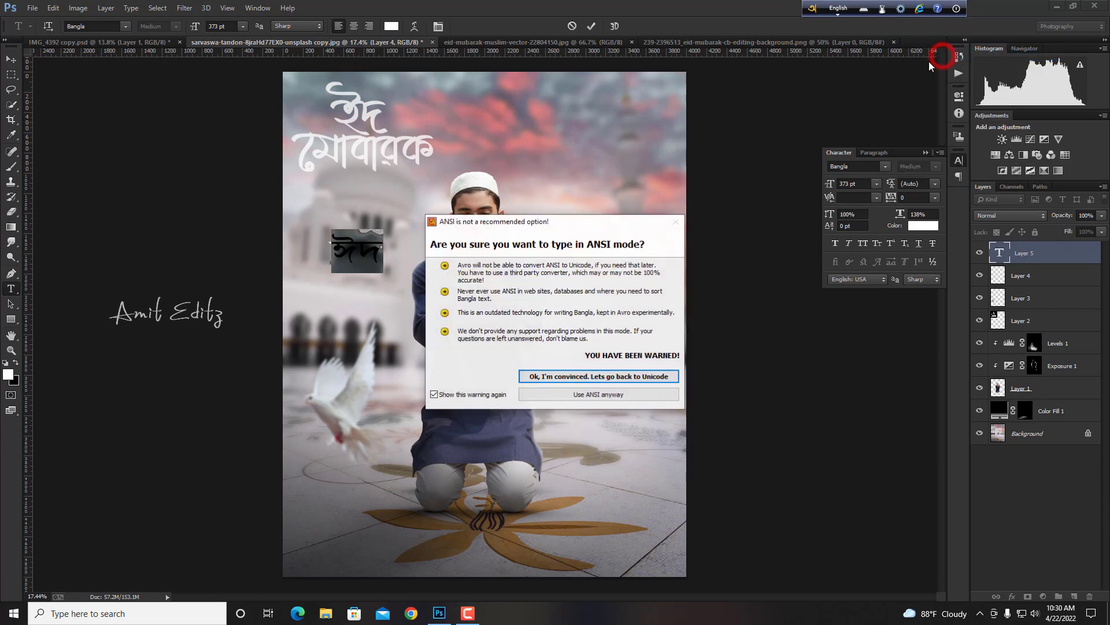
click(586, 394)
key(F12)
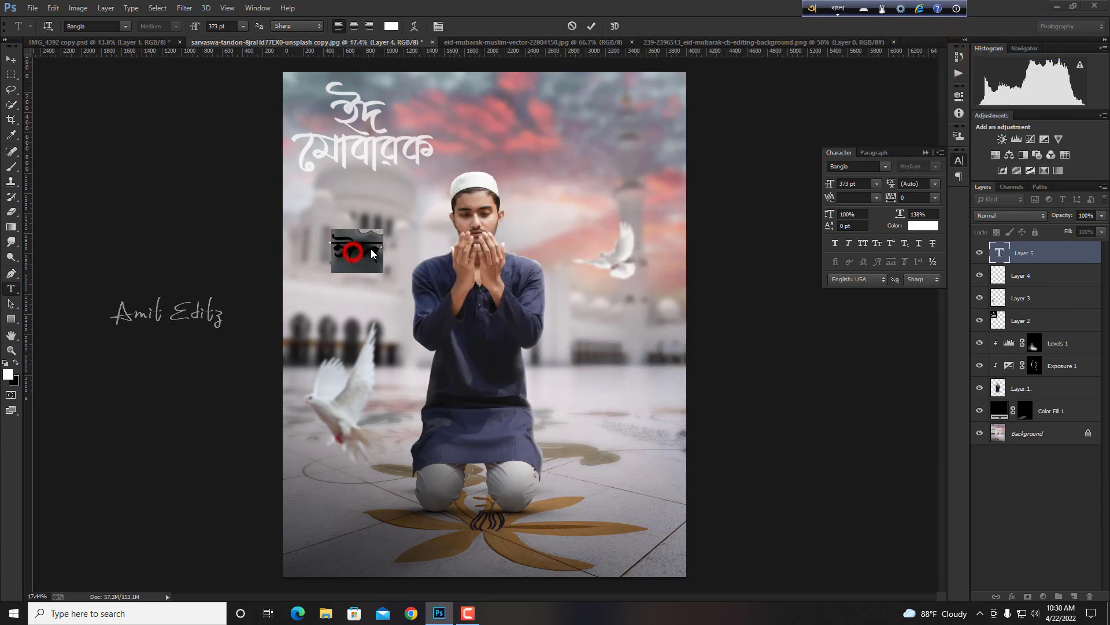
- Set the ঈদ text in FN Sohanur Nithila Bijoy2003 and commit it with the Move tool
click(370, 249)
key(ctrl+a)
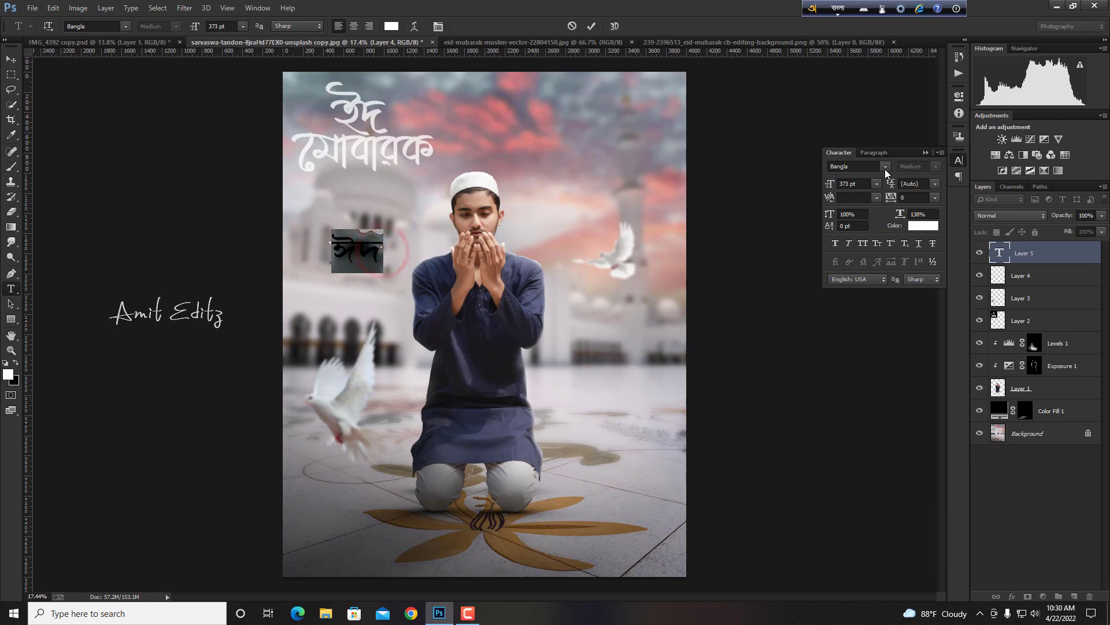
click(885, 167)
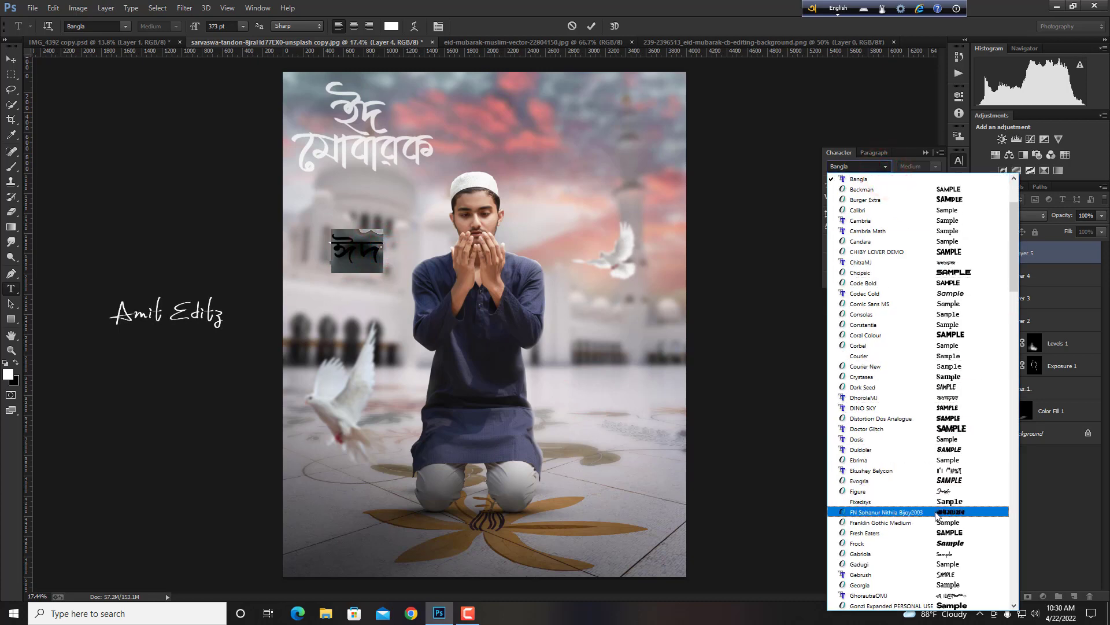
click(935, 511)
click(359, 255)
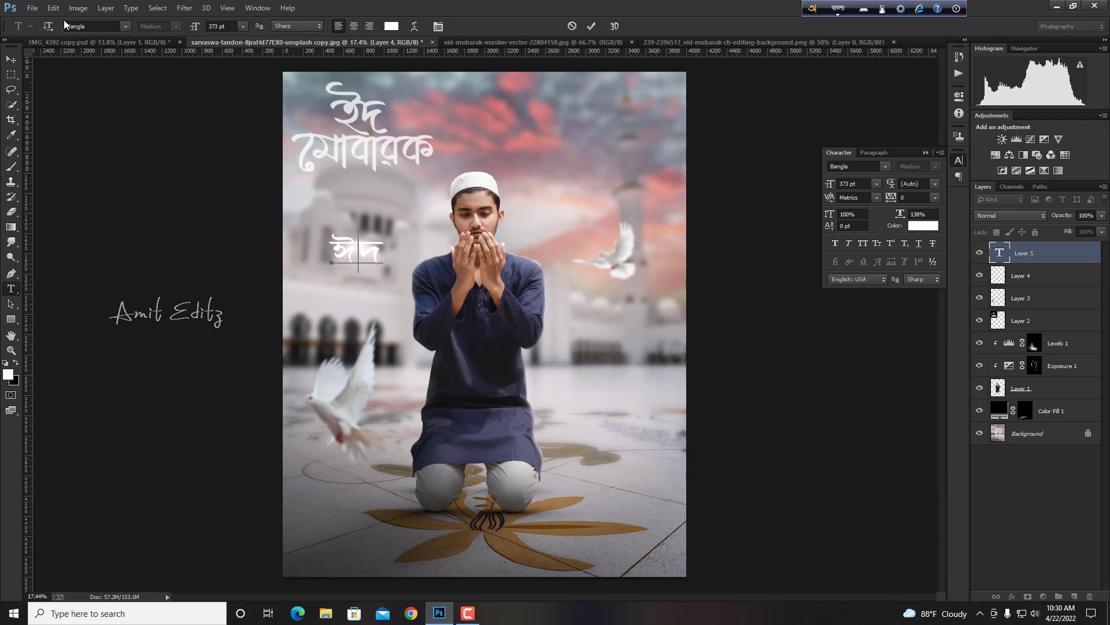
click(33, 8)
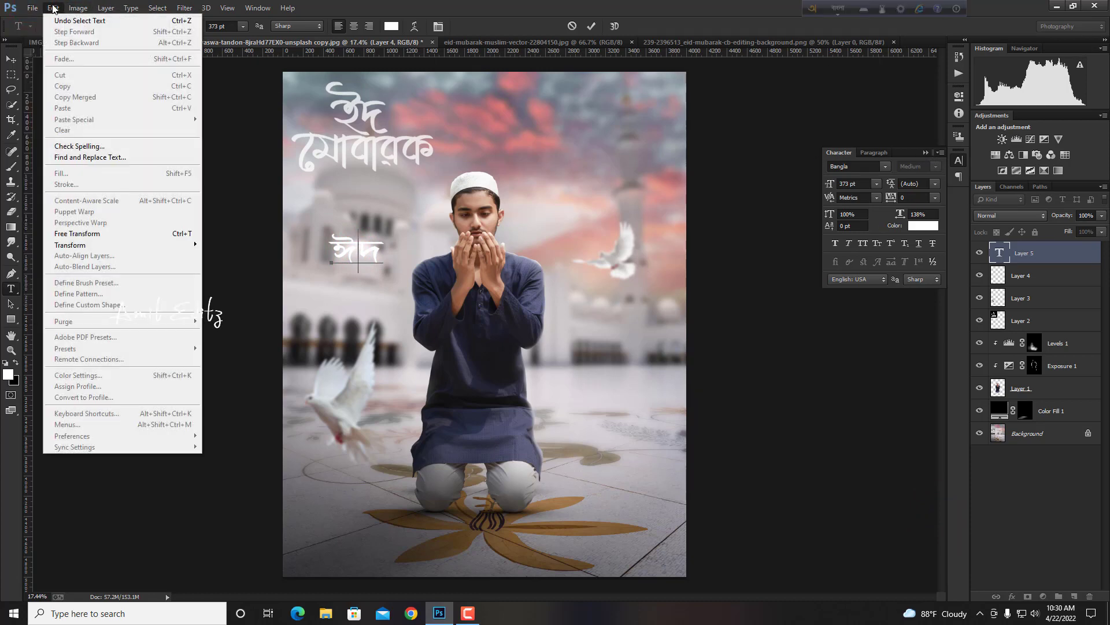
click(530, 168)
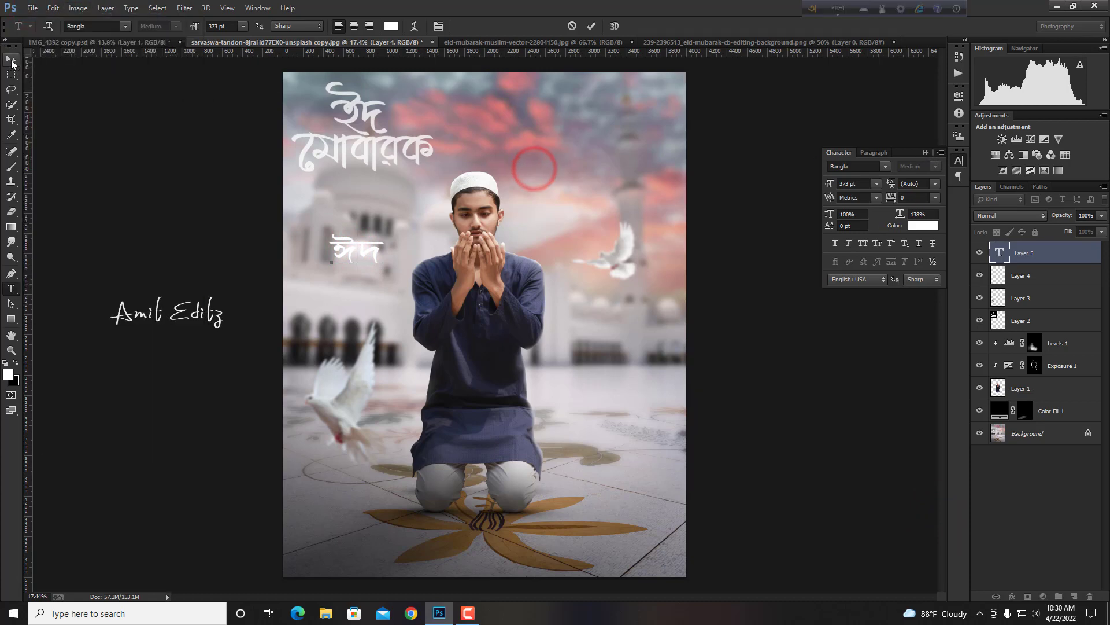
click(10, 58)
click(53, 8)
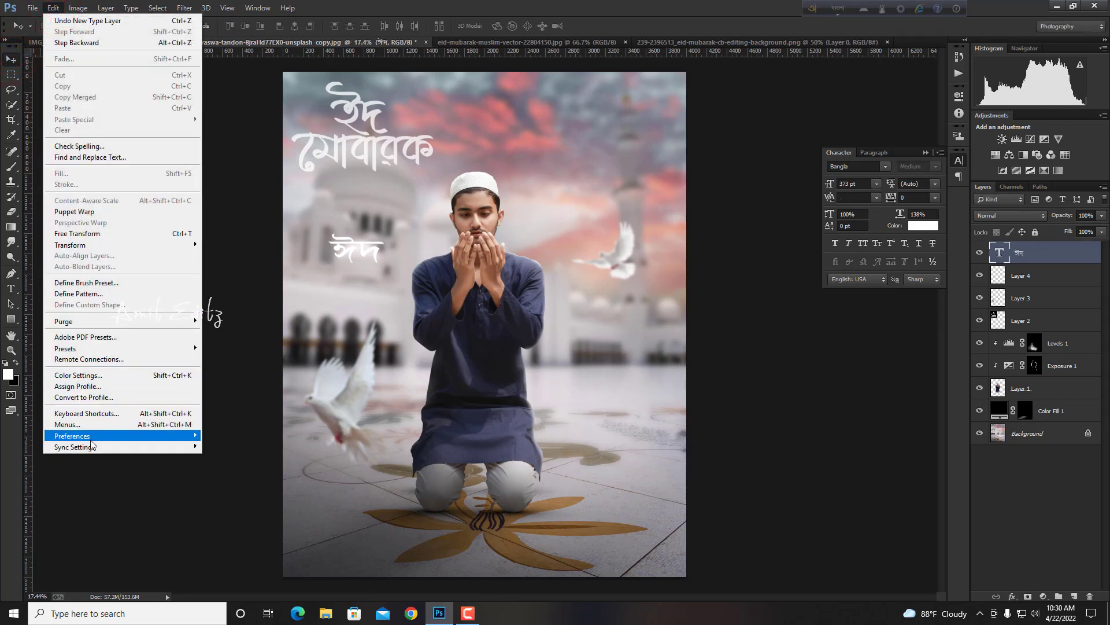
mouse_move(72, 436)
click(236, 438)
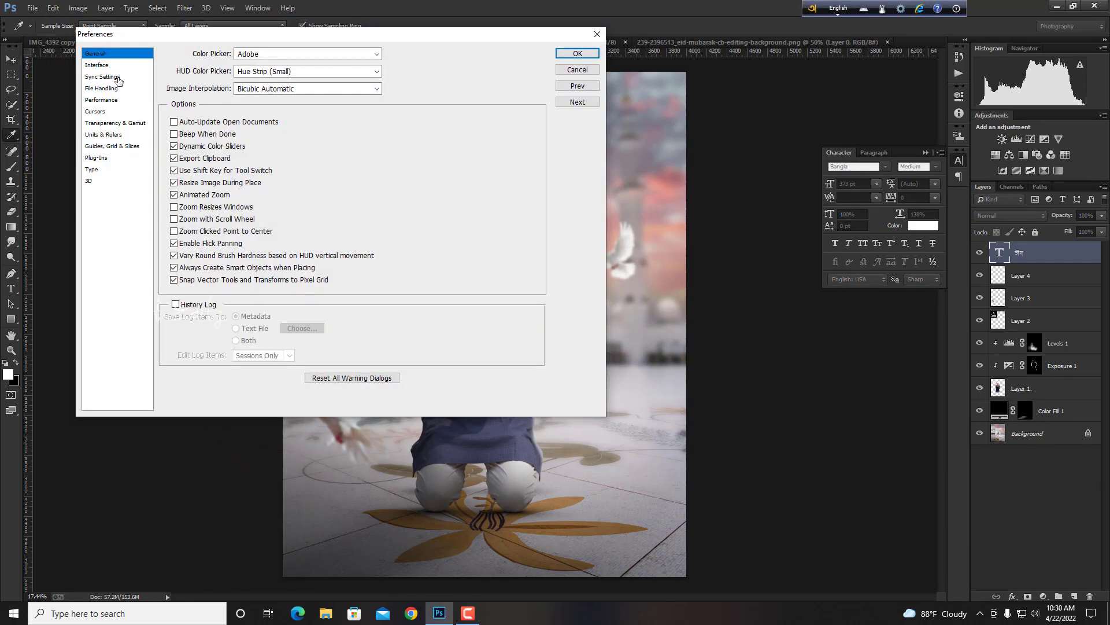
click(97, 65)
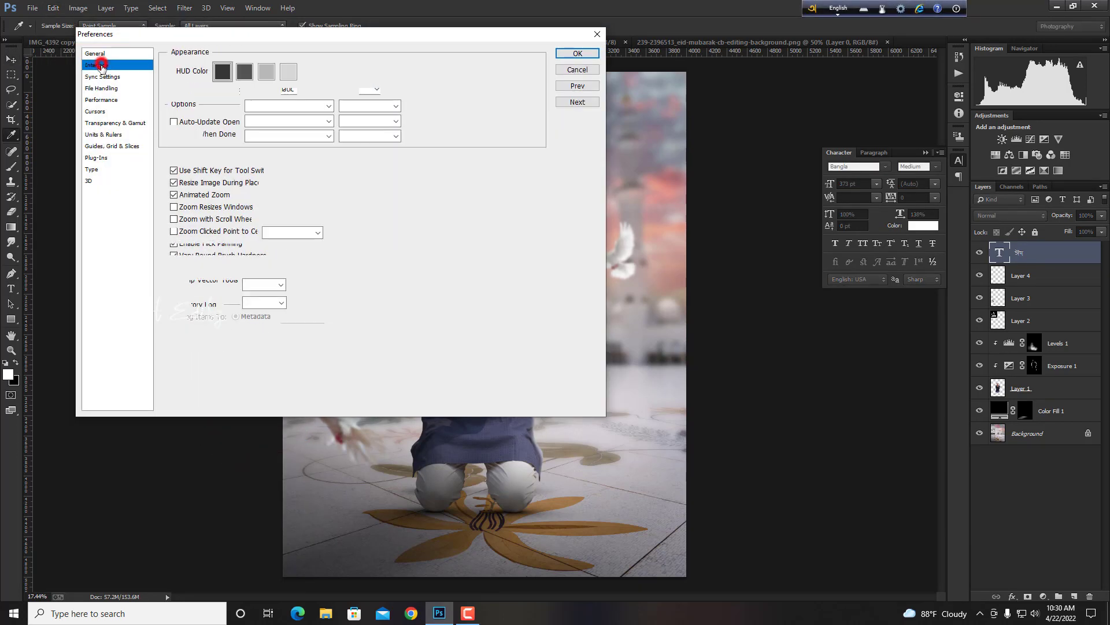
click(101, 77)
click(99, 89)
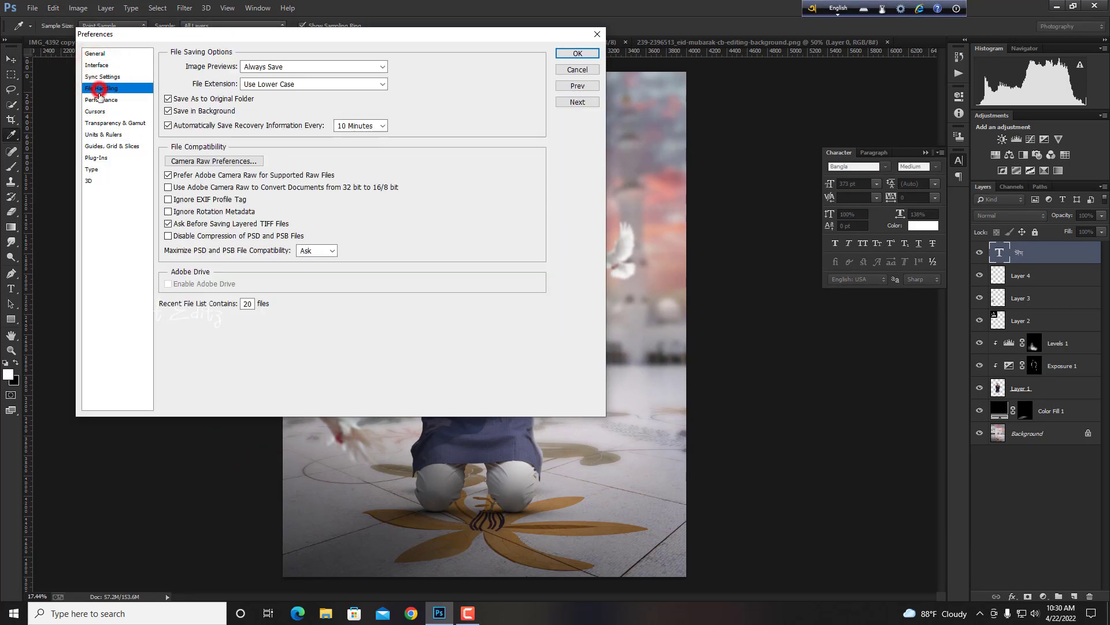
click(100, 101)
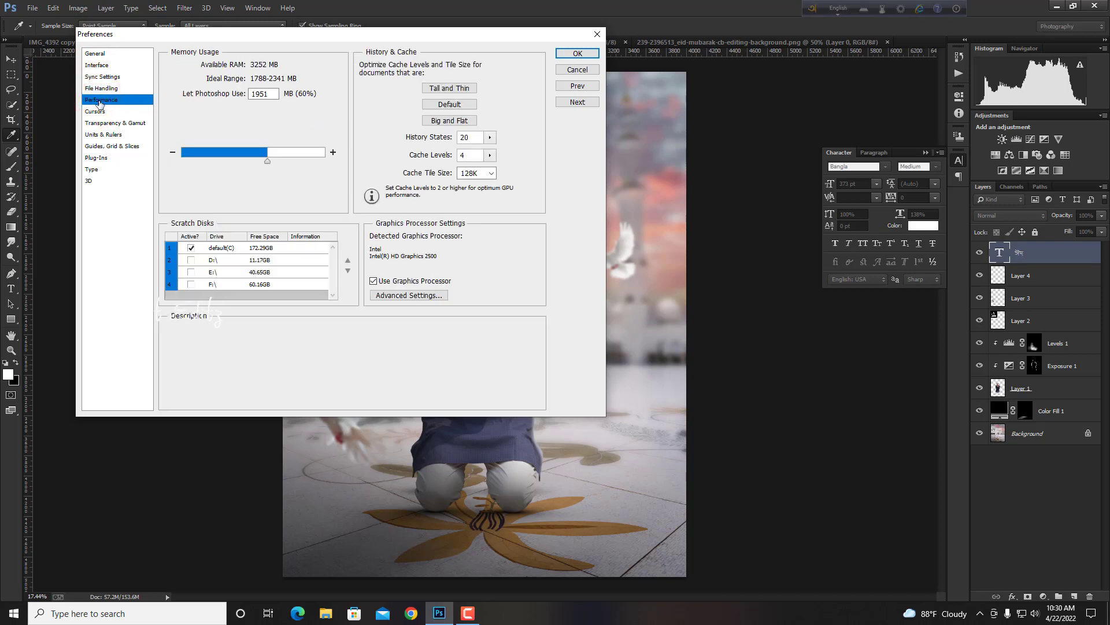
click(96, 112)
click(99, 123)
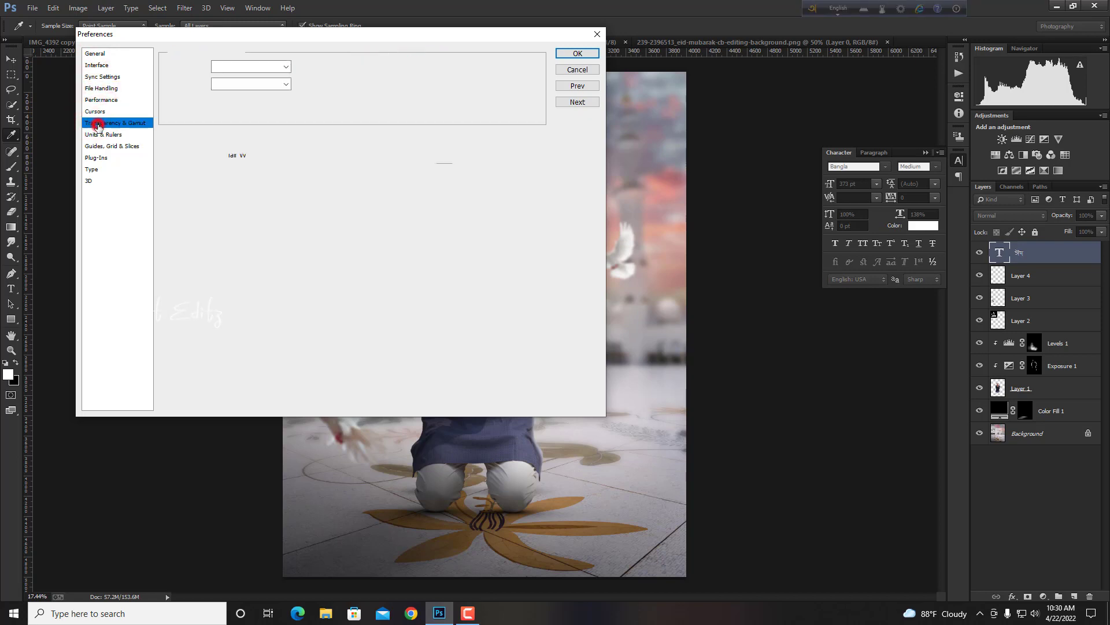
click(100, 134)
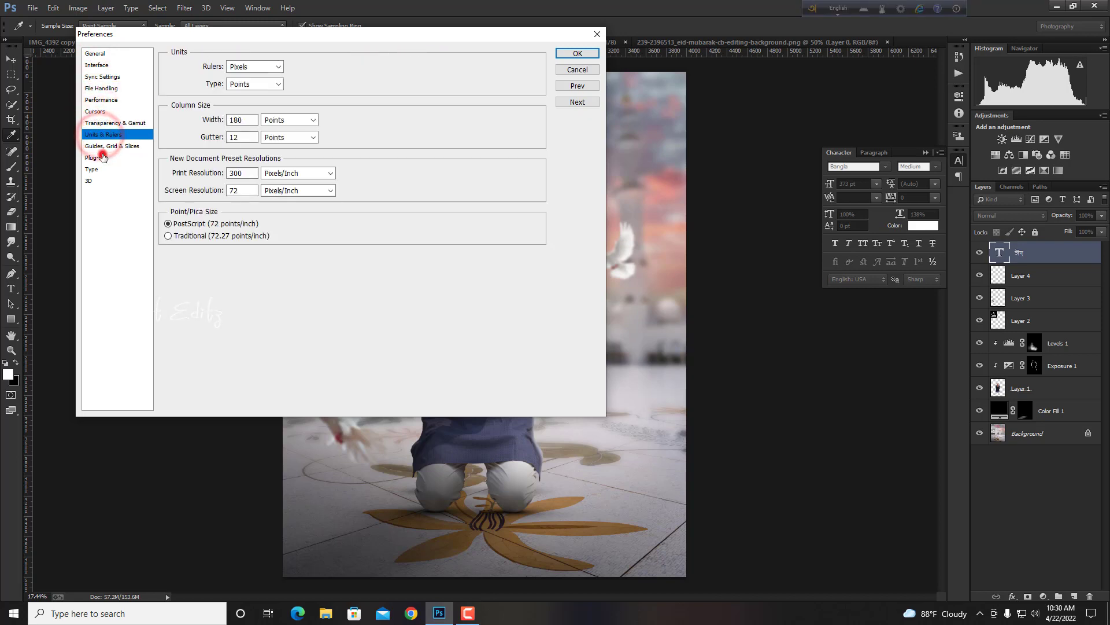
click(104, 155)
click(103, 158)
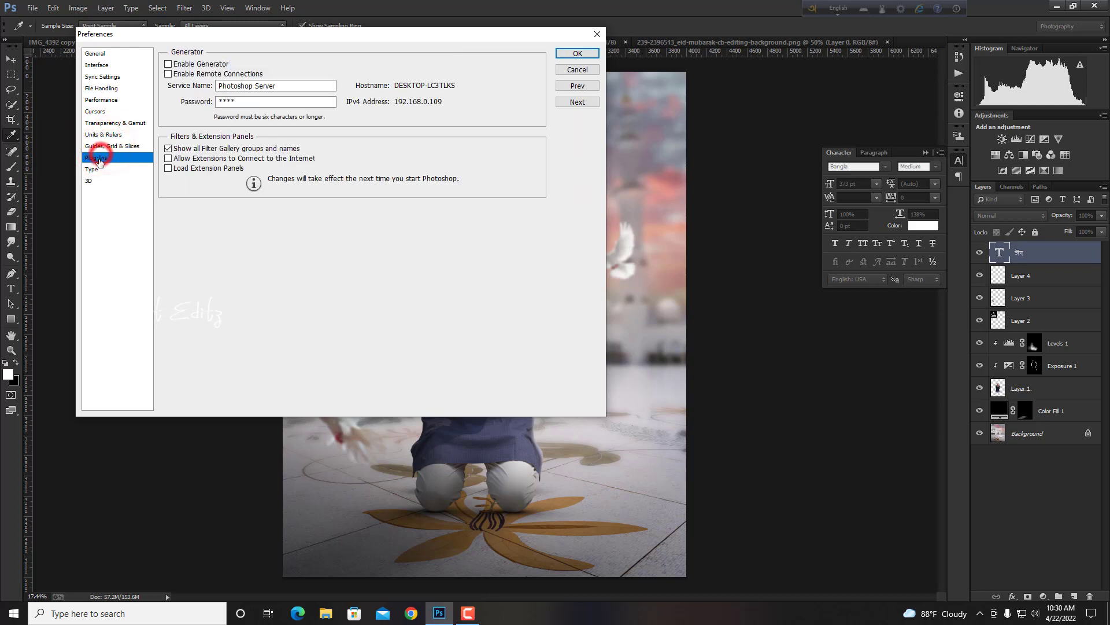
click(99, 169)
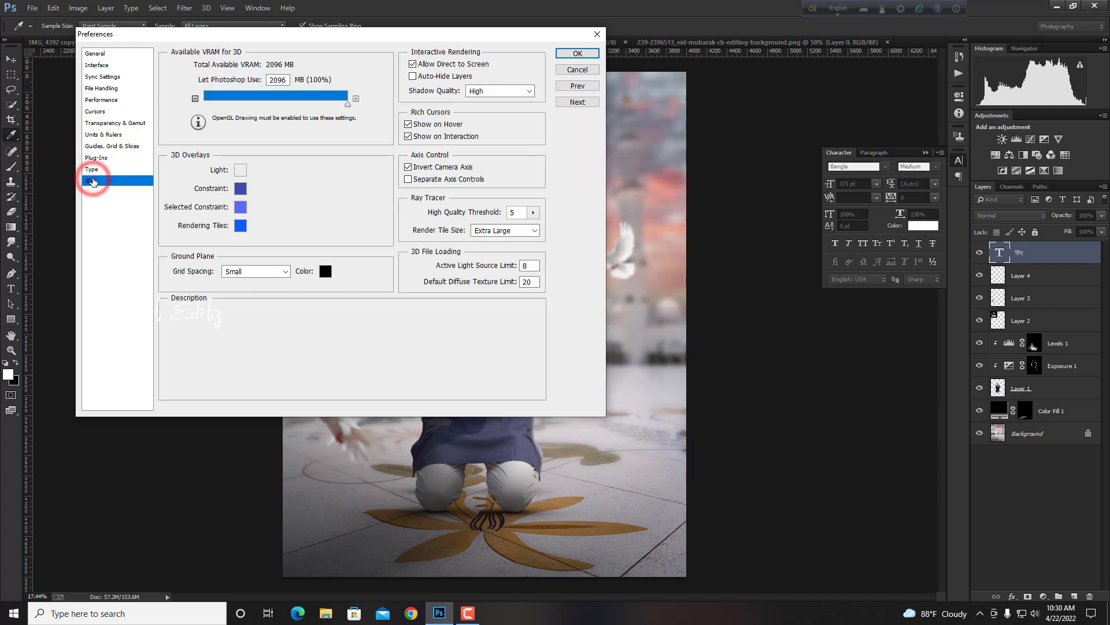
click(104, 158)
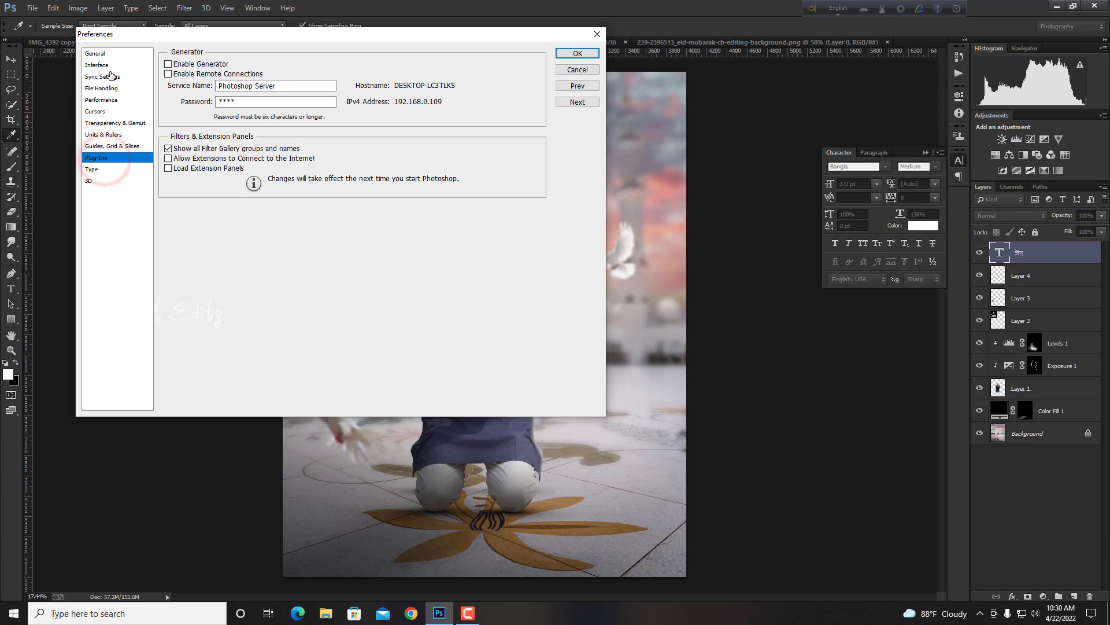
click(103, 53)
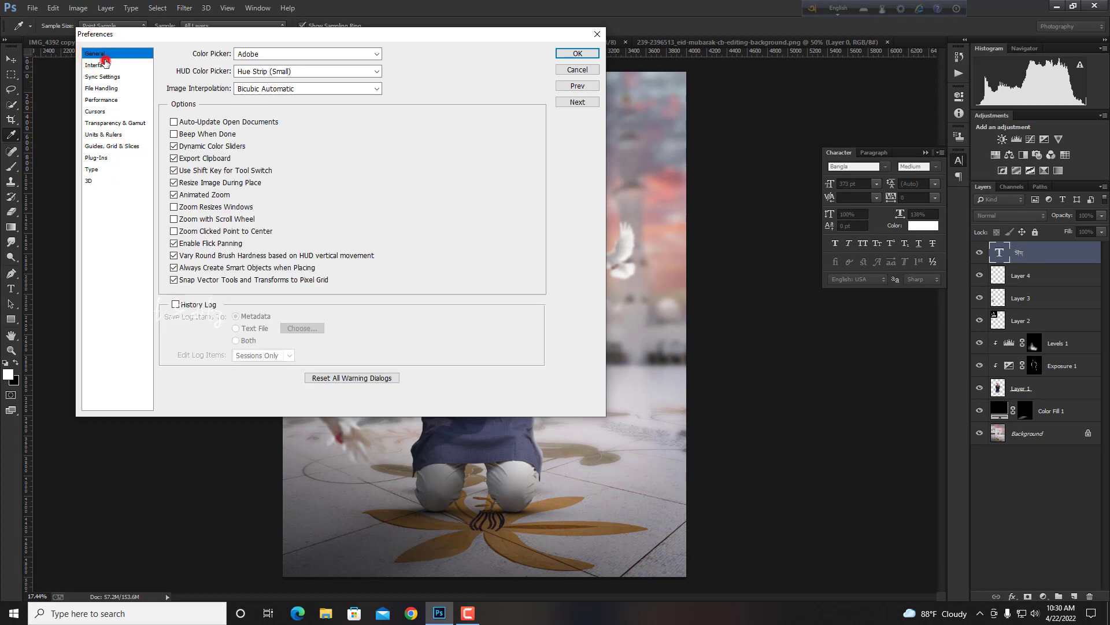
click(103, 65)
click(102, 76)
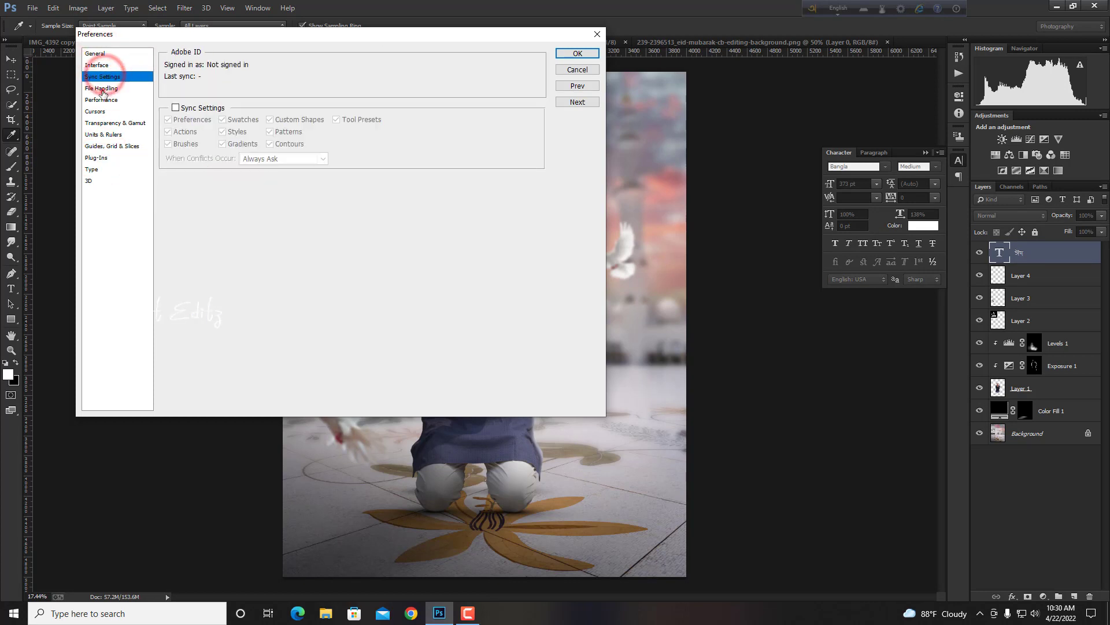
click(102, 88)
click(102, 100)
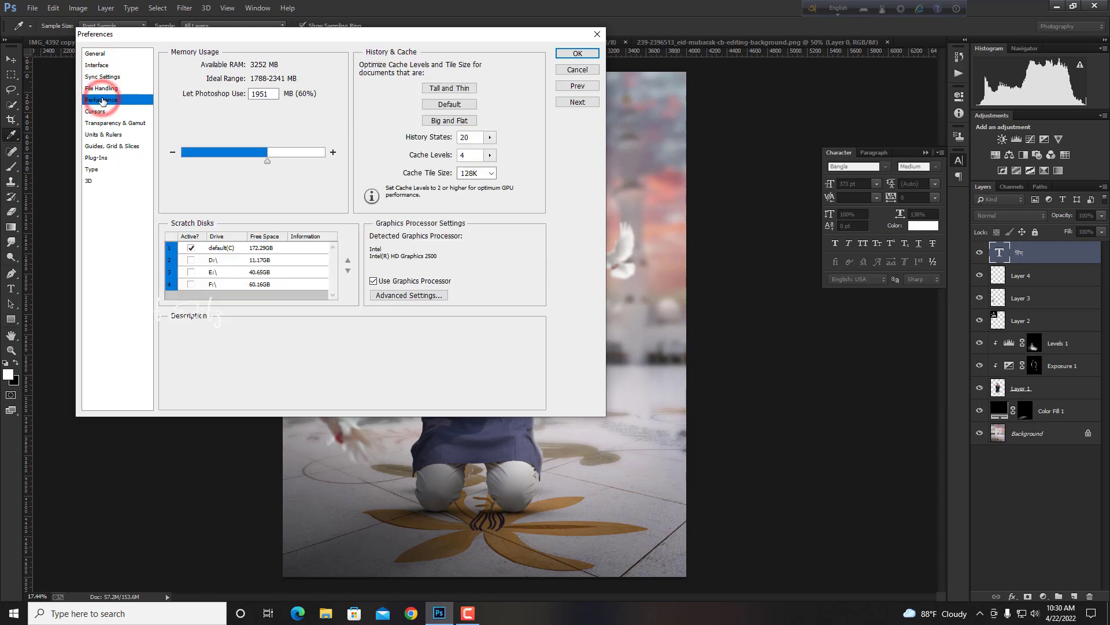
click(95, 111)
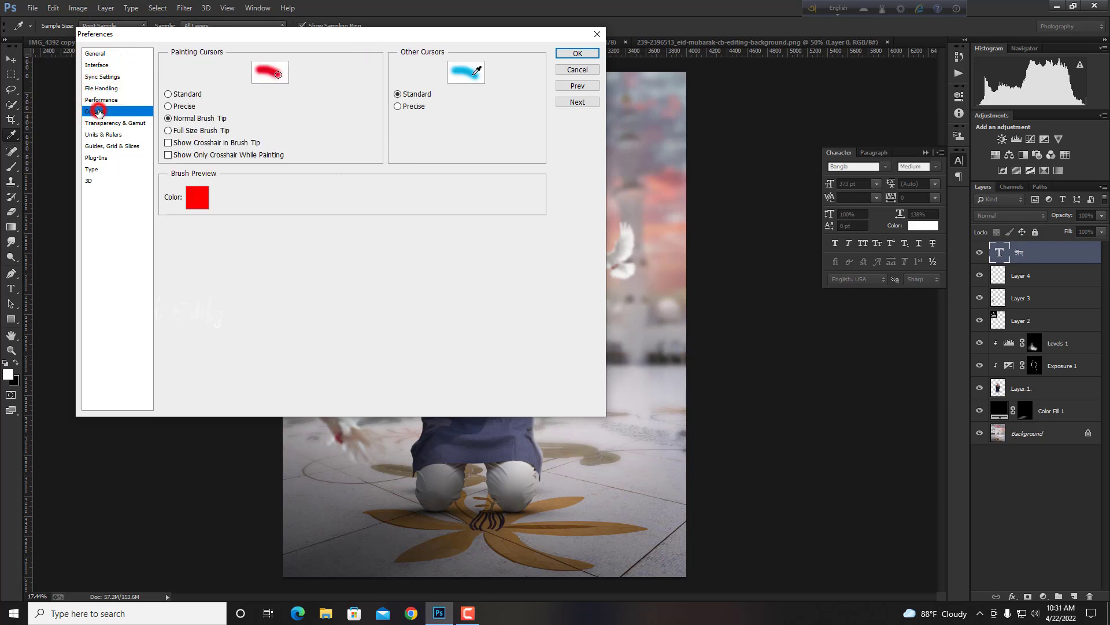
click(98, 123)
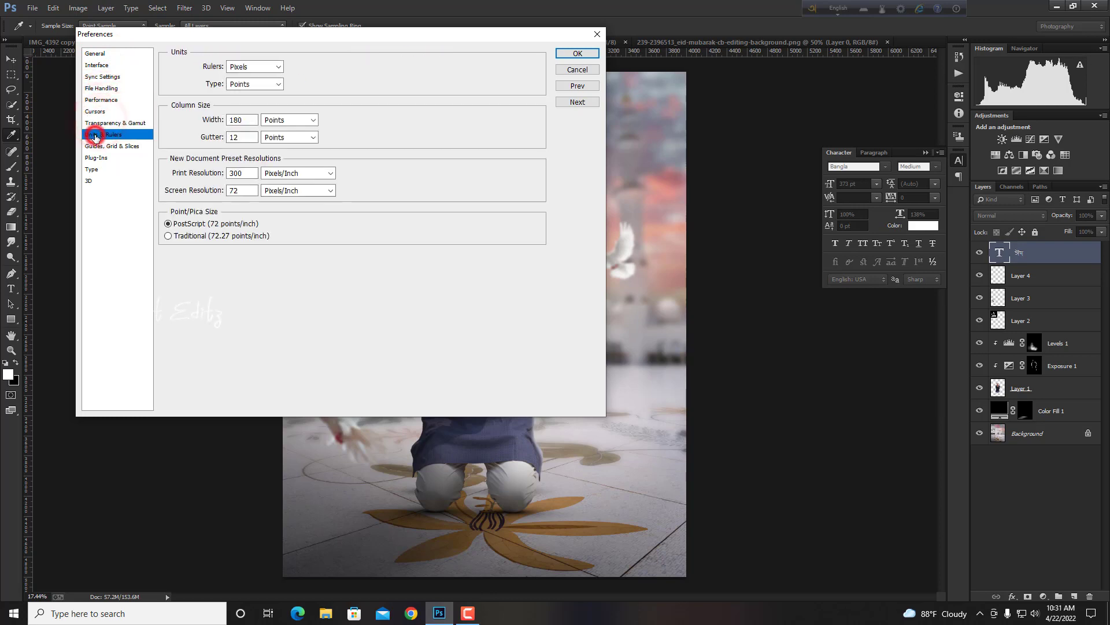
click(96, 146)
click(94, 158)
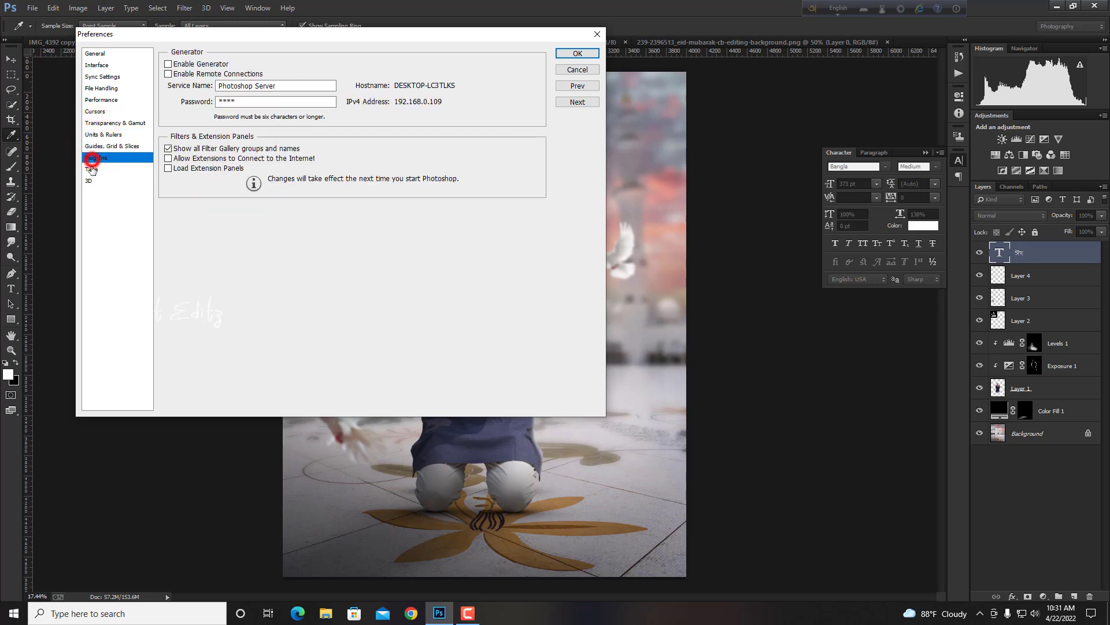
click(91, 169)
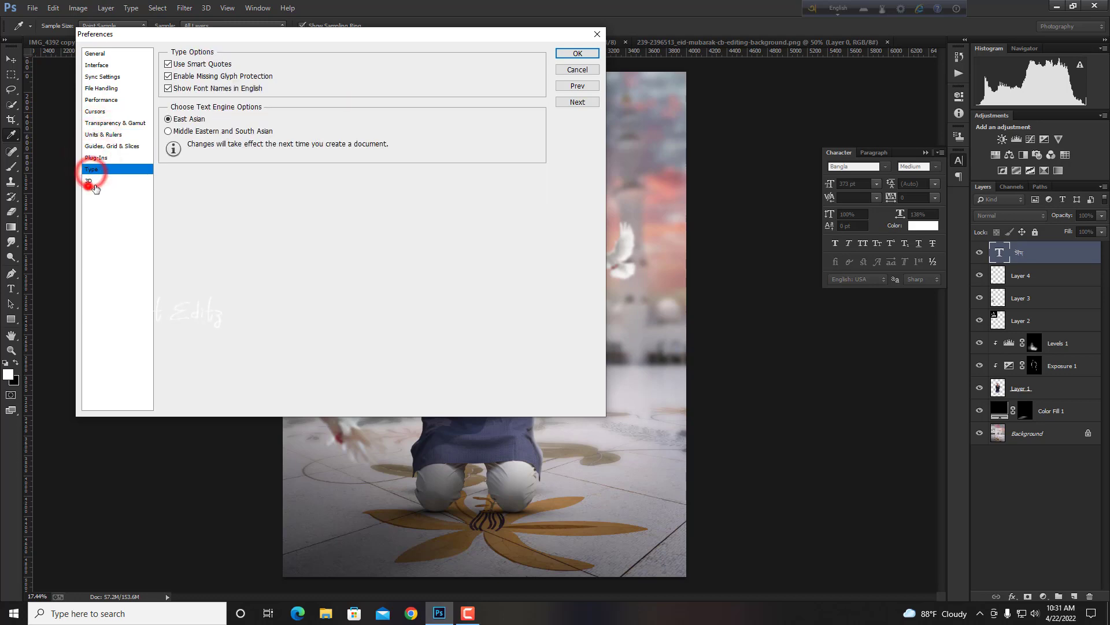
click(597, 33)
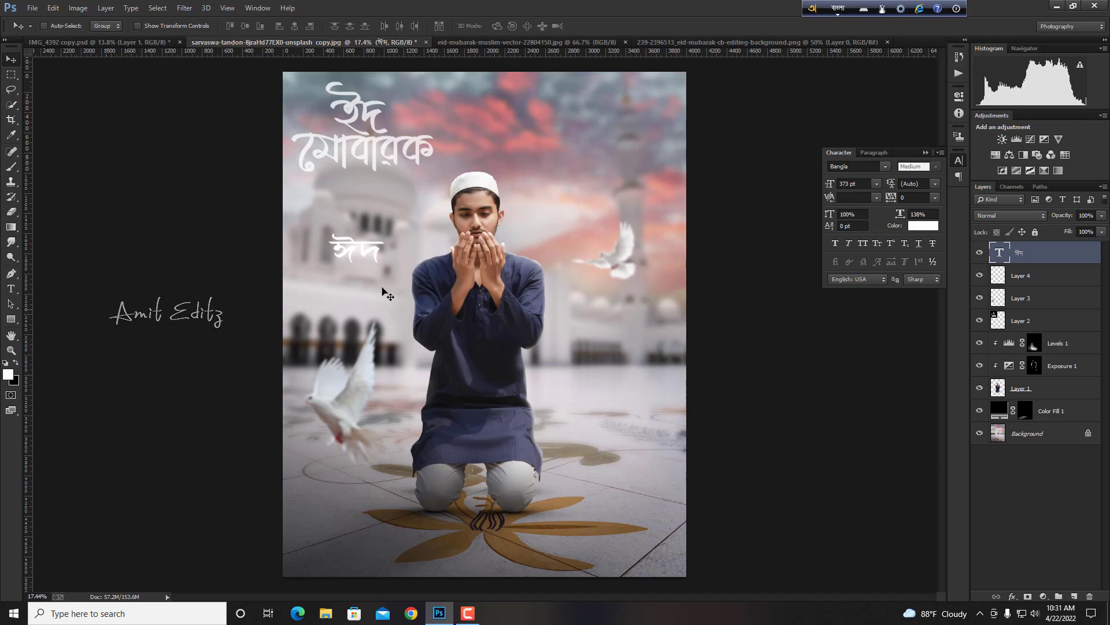
- Delete the old ঈদ layer and type a new text line beside the praying man
drag(1057, 256, 1090, 596)
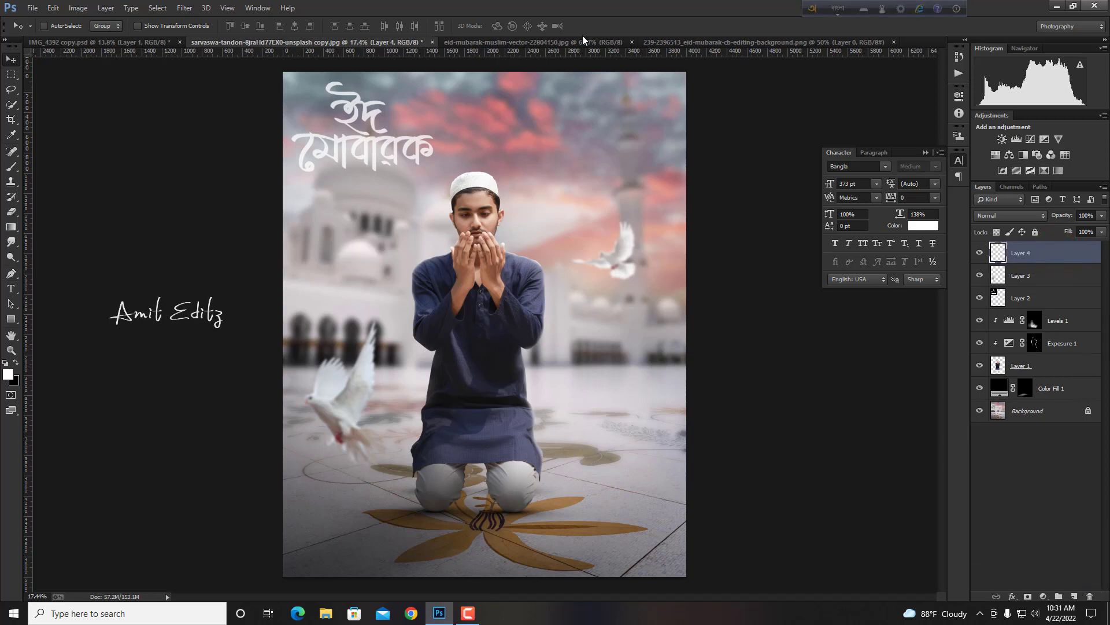
click(10, 288)
click(340, 288)
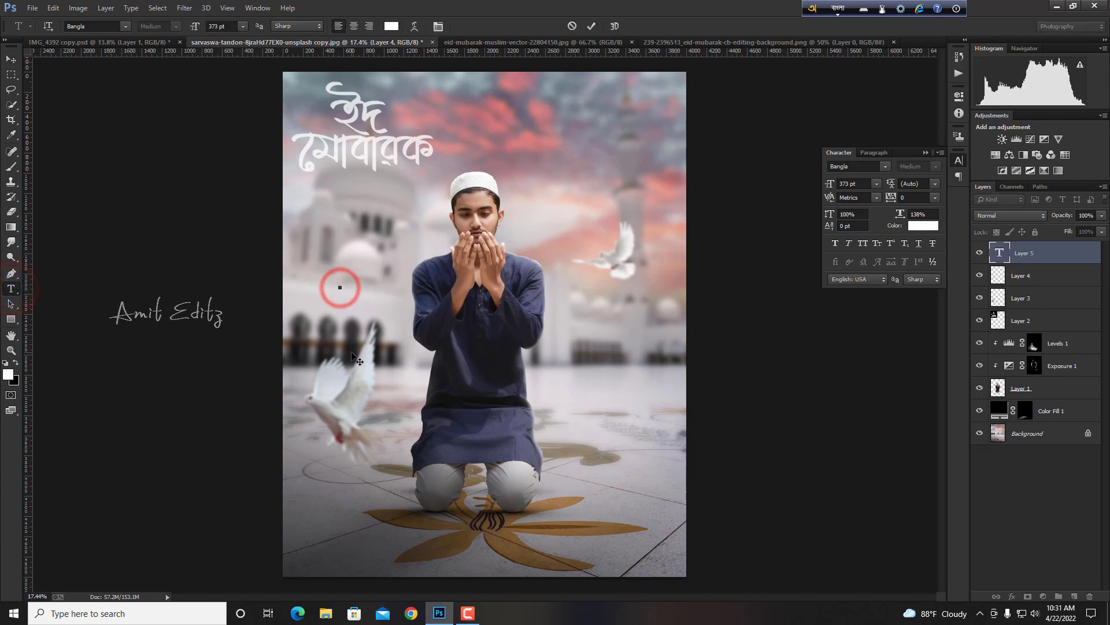
text(id)
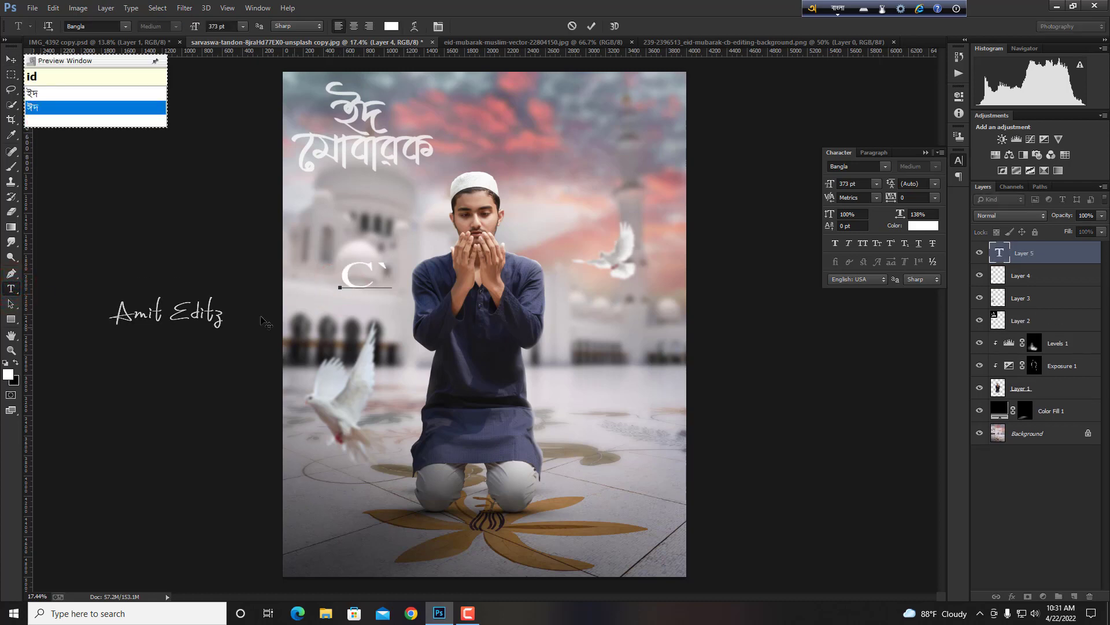
drag(388, 281, 270, 285)
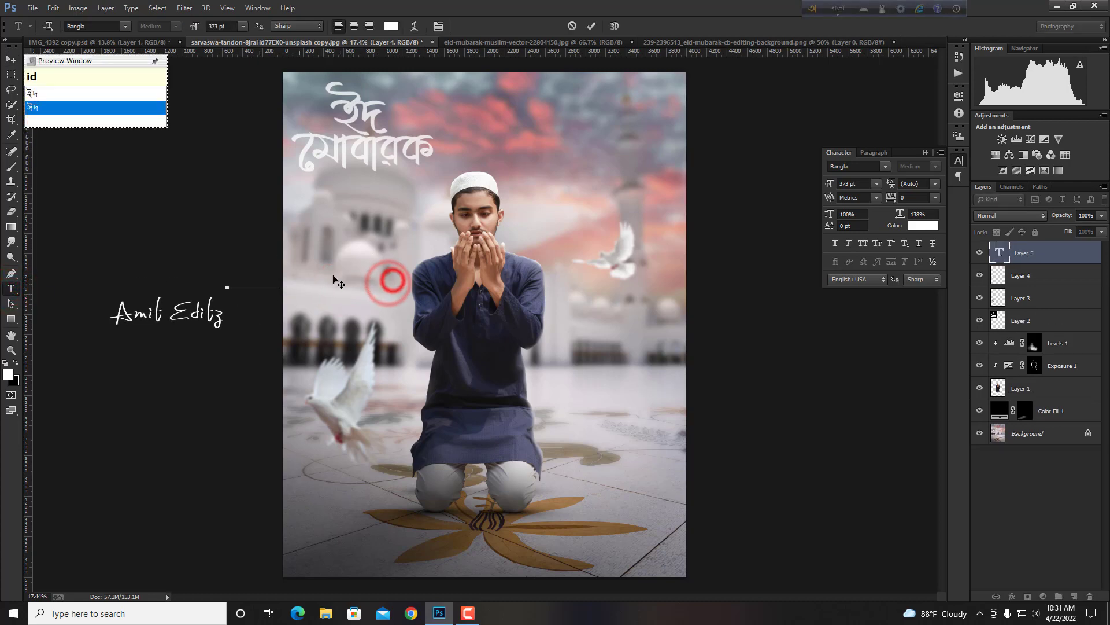
drag(405, 329, 396, 305)
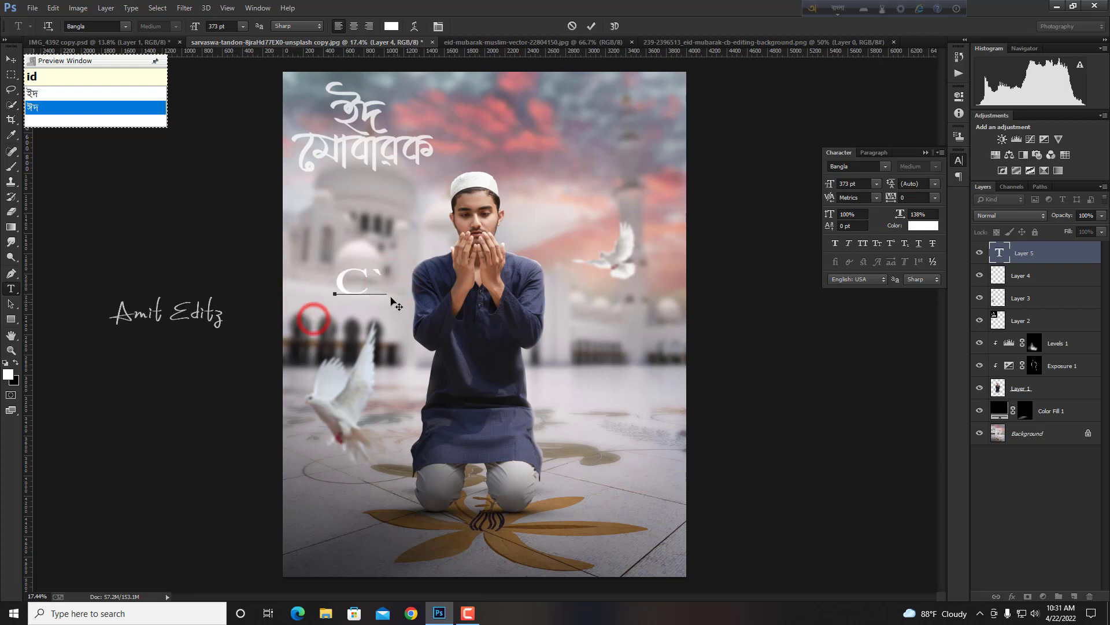
- Set the new line's glyph in the TangonMotaMJ font
double_click(386, 287)
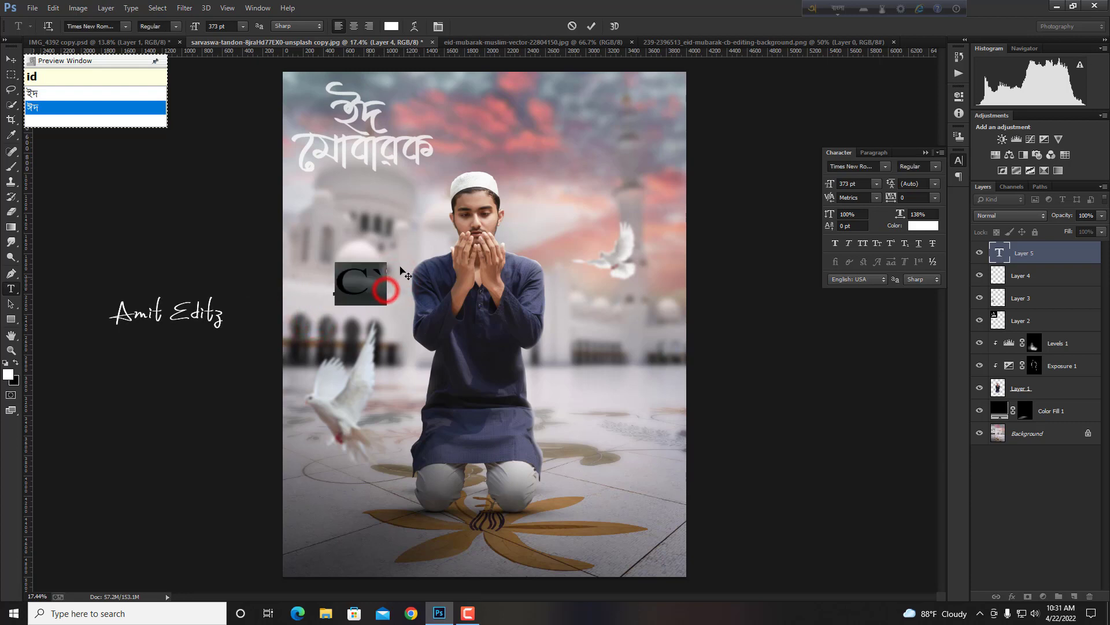
click(885, 166)
click(925, 298)
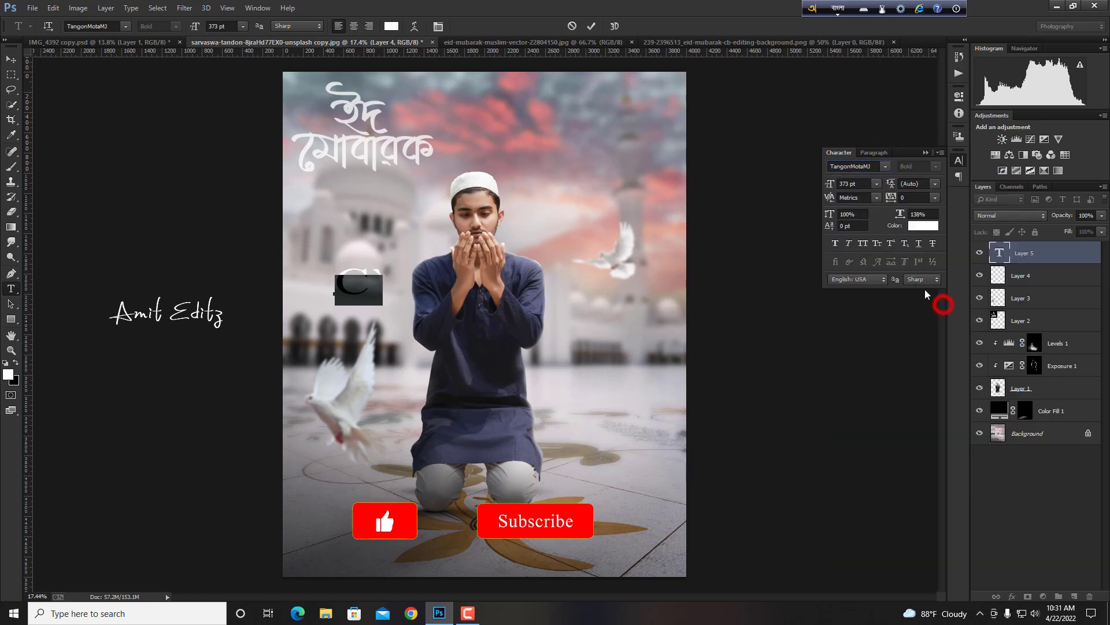
- Try Li Shohid Salam ANSI V1 on the ঈদ text and stretch it vertically to 116%
click(885, 166)
scroll(931, 255, up, 3)
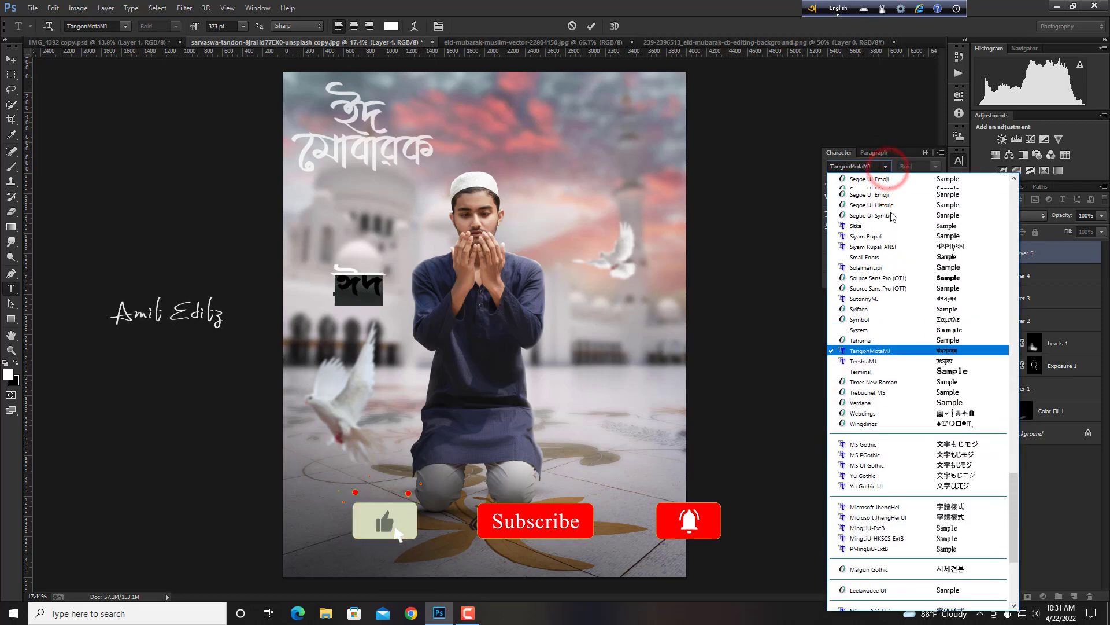
scroll(930, 254, up, 3)
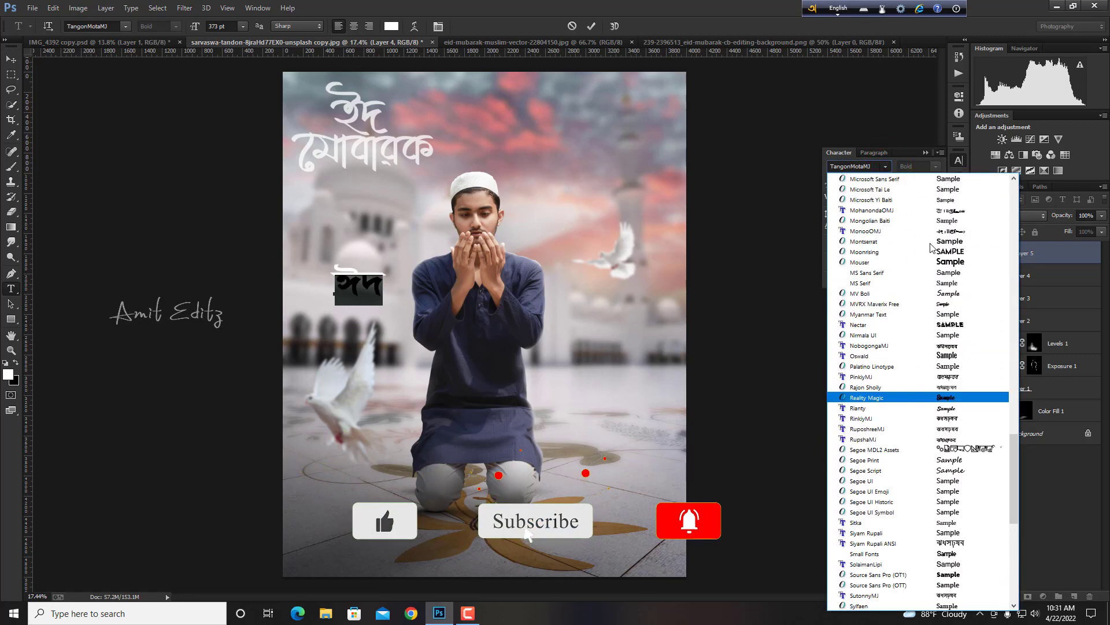
scroll(930, 254, up, 3)
scroll(922, 341, up, 3)
scroll(923, 323, up, 3)
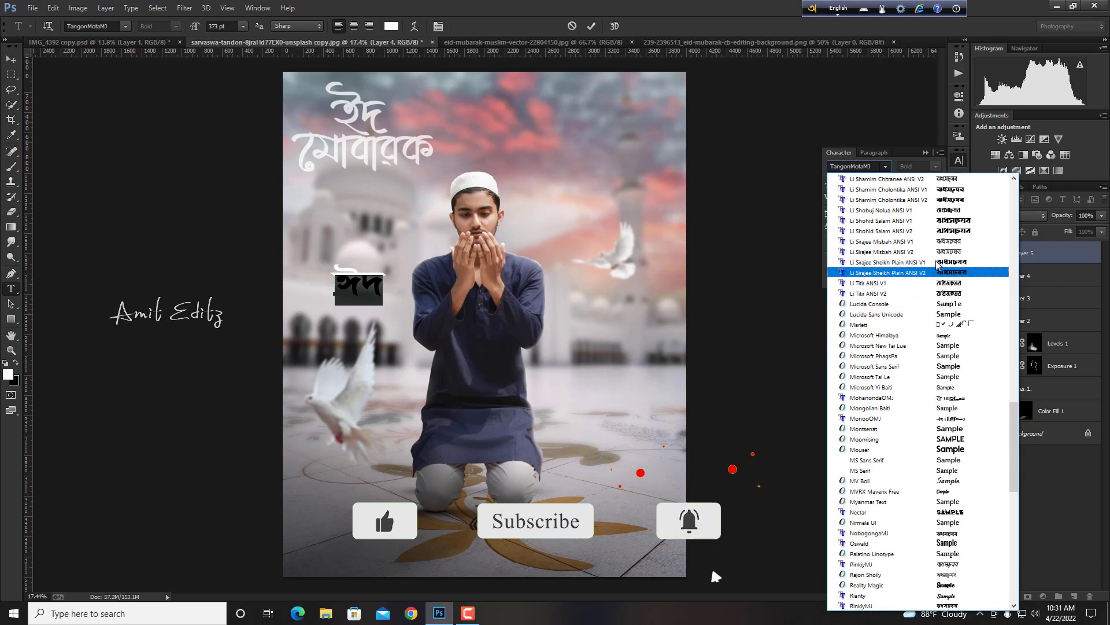
click(867, 218)
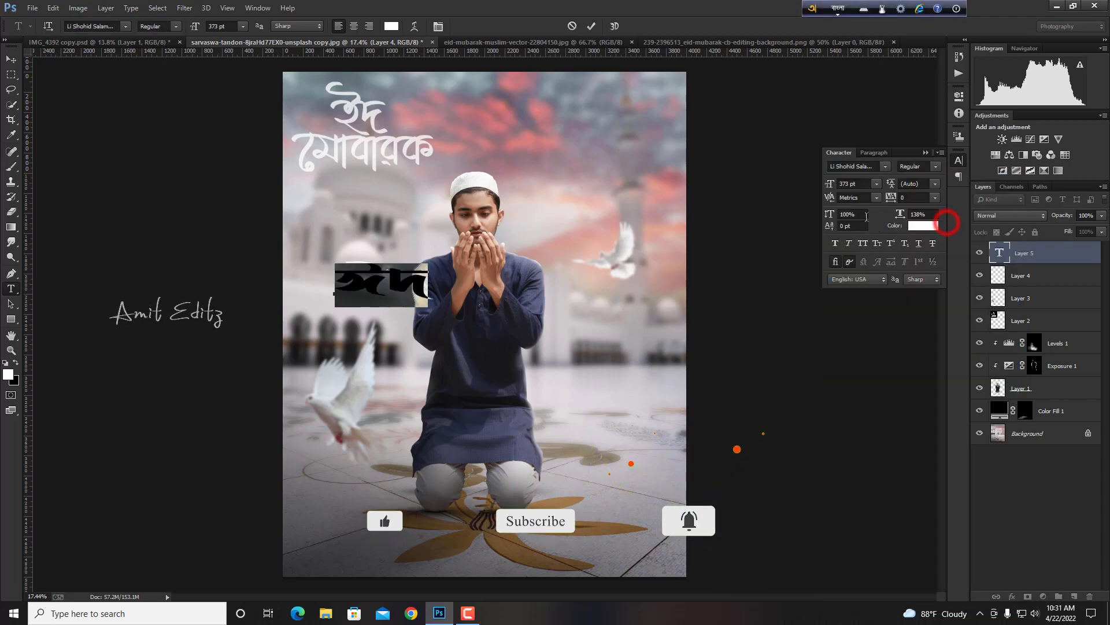
click(408, 286)
key(ctrl+a)
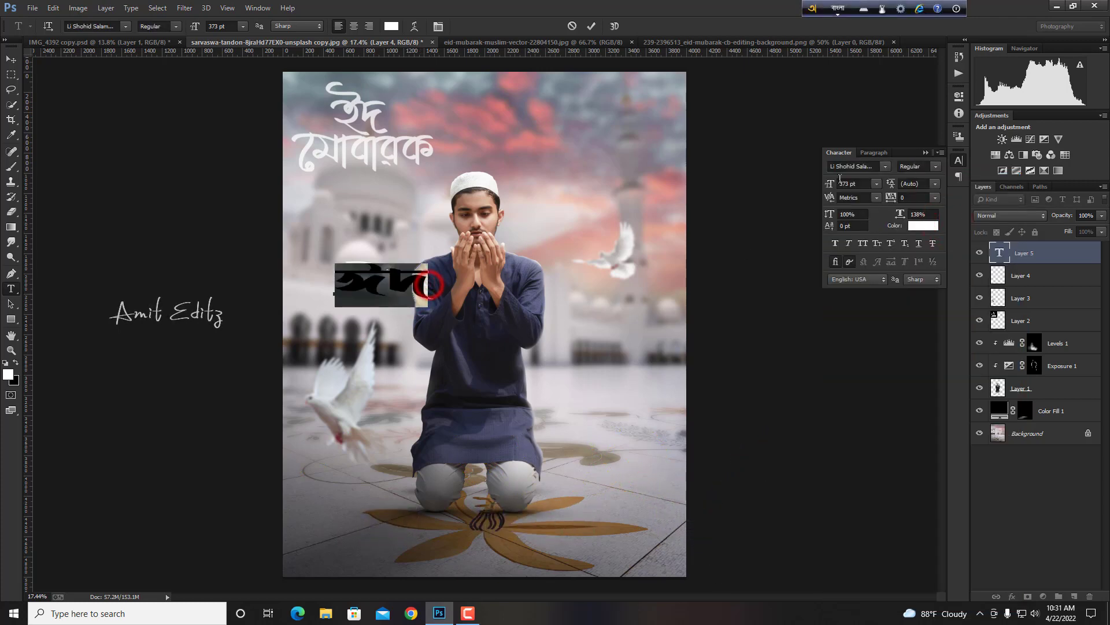
drag(850, 213, 860, 215)
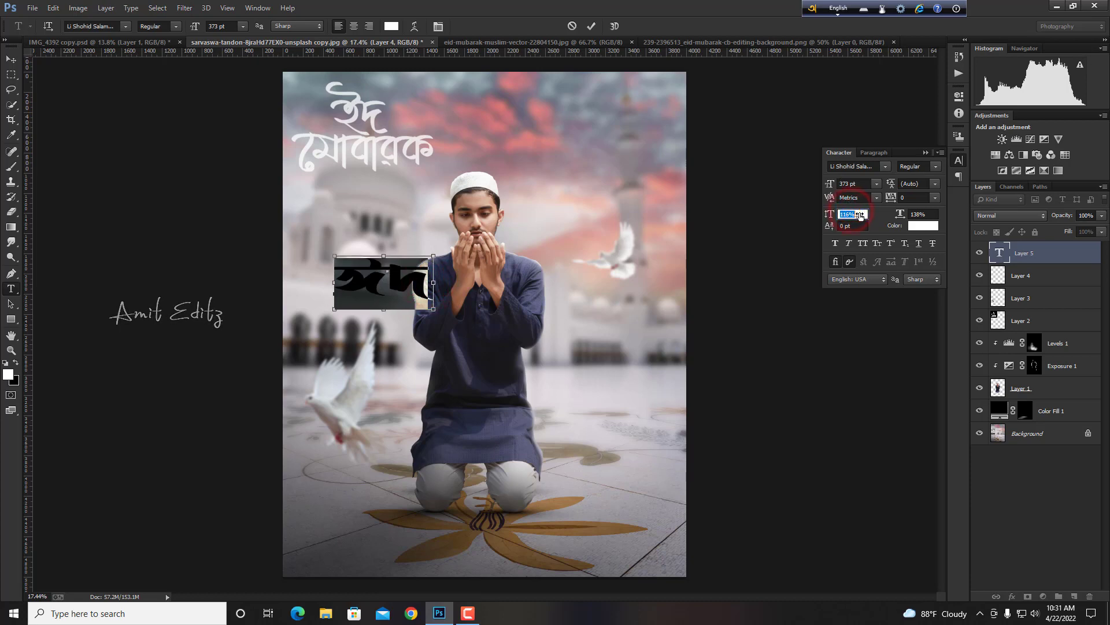
- Try the Li Niladri Rongtuli, Li Hasan Protivas and Li Bijoy Irsha ANSI V2 fonts
click(886, 166)
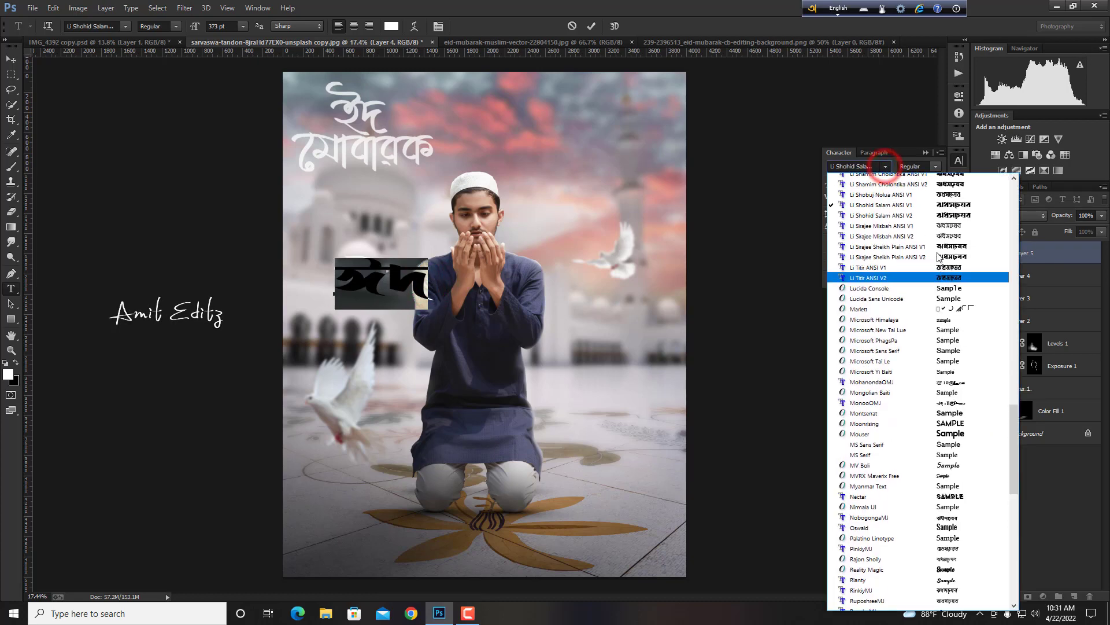
scroll(954, 347, up, 3)
click(953, 262)
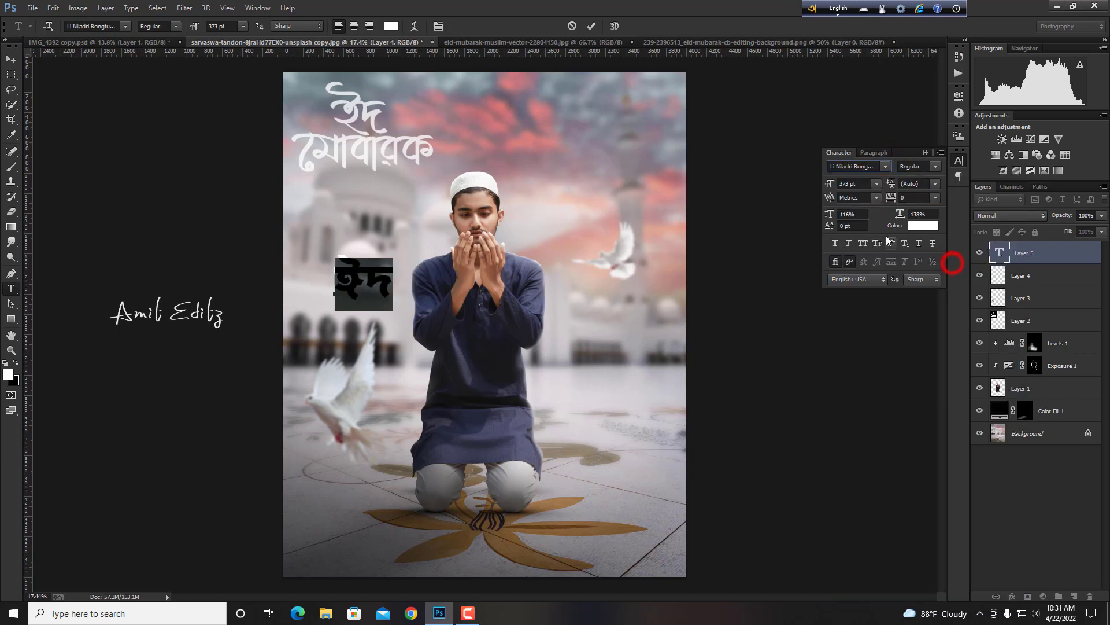
click(886, 166)
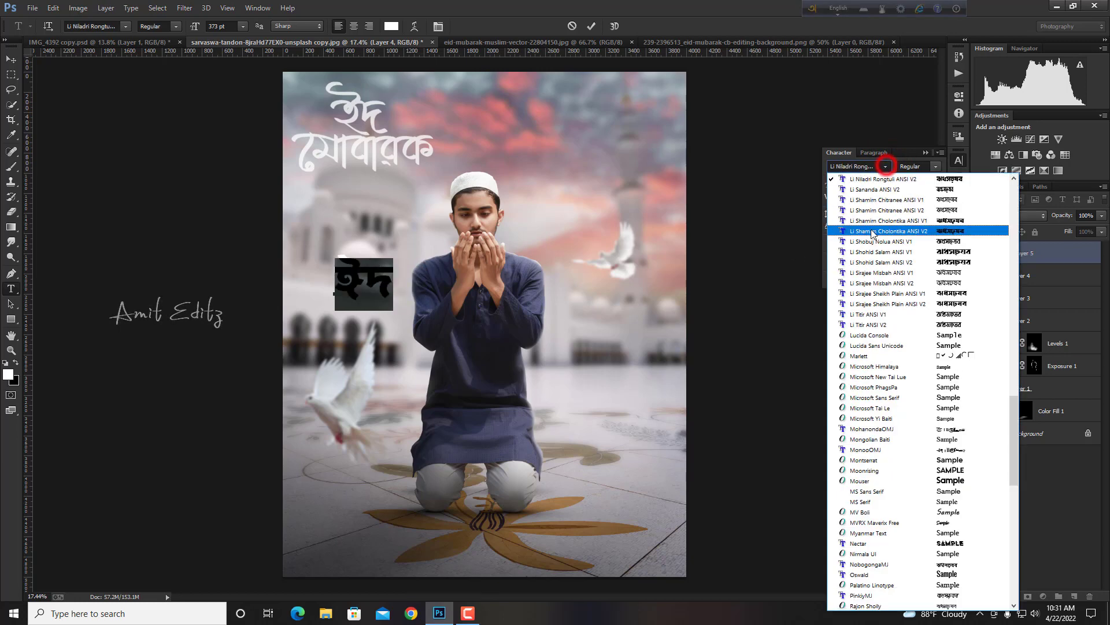
scroll(925, 318, up, 2)
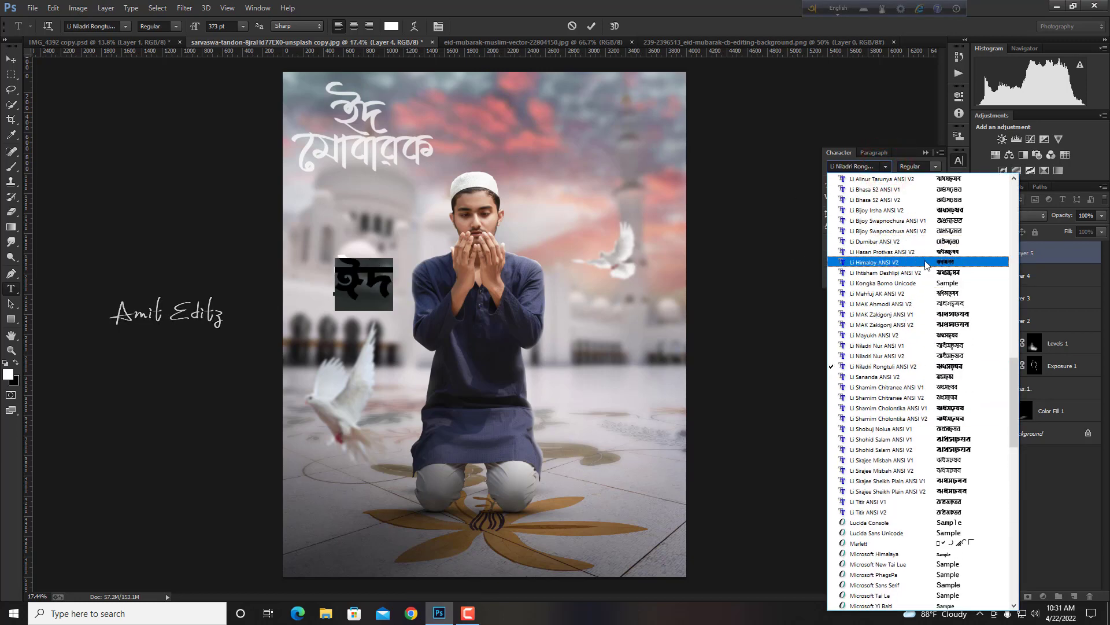
click(930, 256)
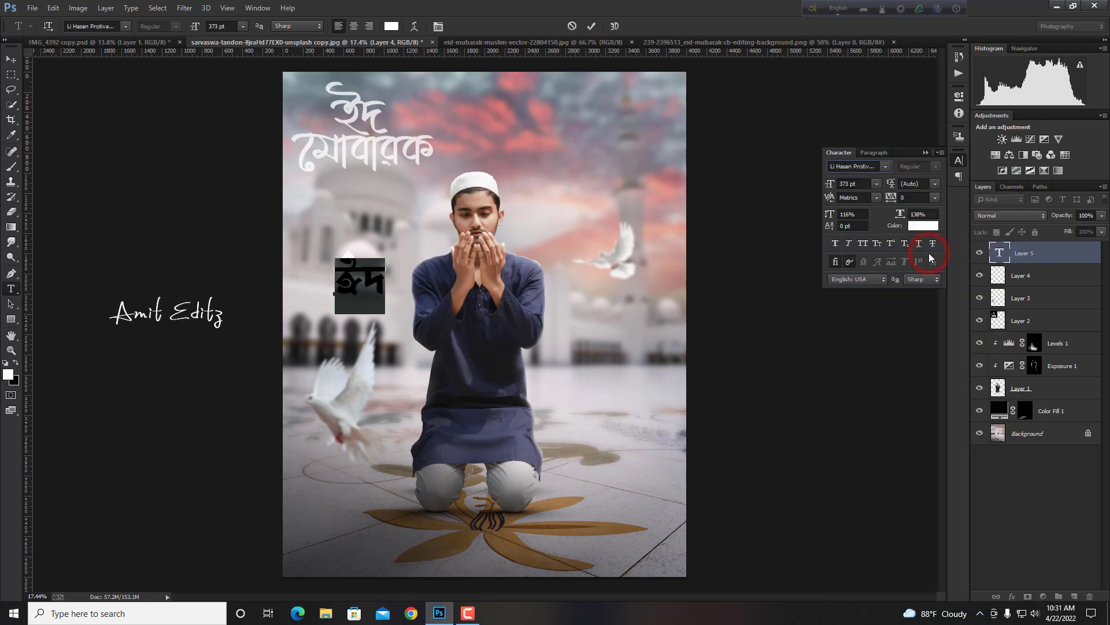
click(885, 166)
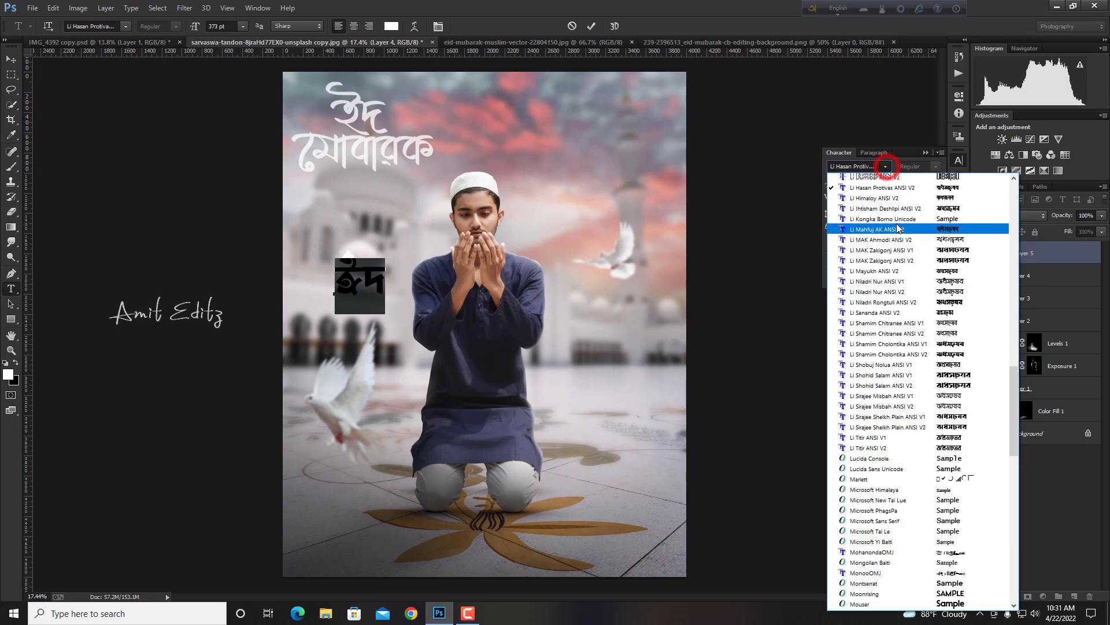
scroll(926, 312, up, 3)
click(931, 293)
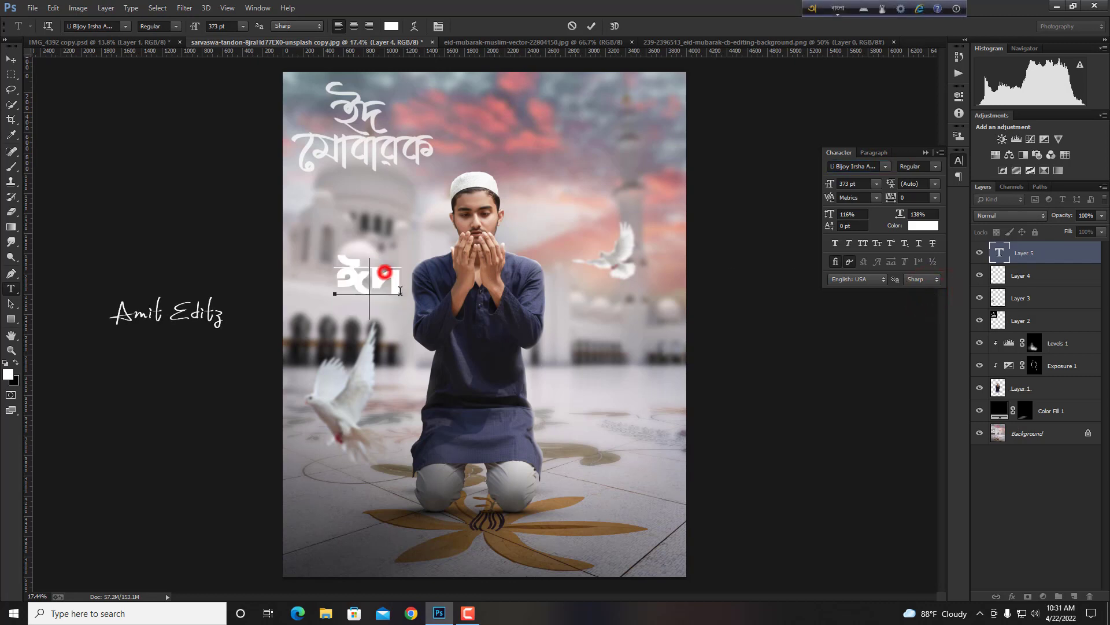
key(Right)
- Reselect the ঈদ text and settle on the Li Al Quds ANSI V2 font
key(ctrl+alt+b)
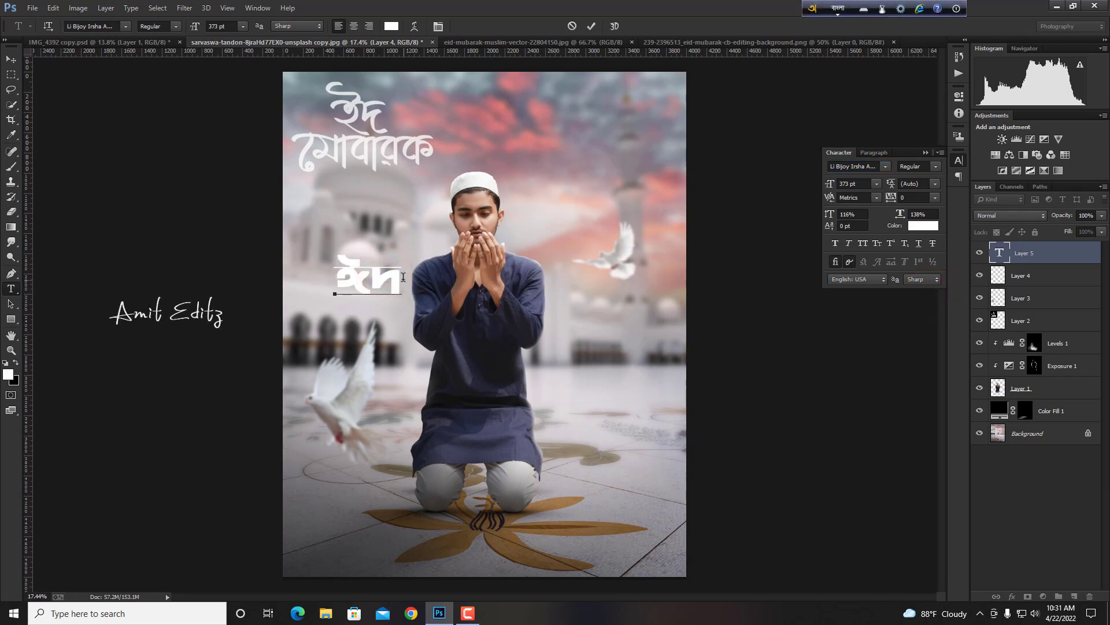
double_click(403, 278)
click(886, 167)
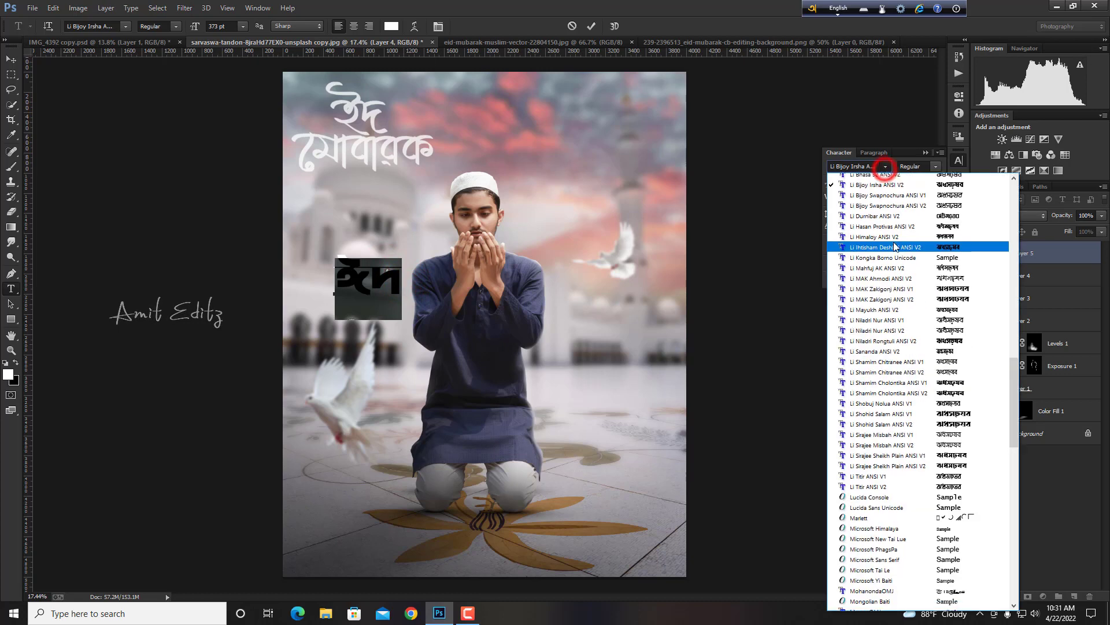
scroll(925, 289, up, 2)
click(933, 262)
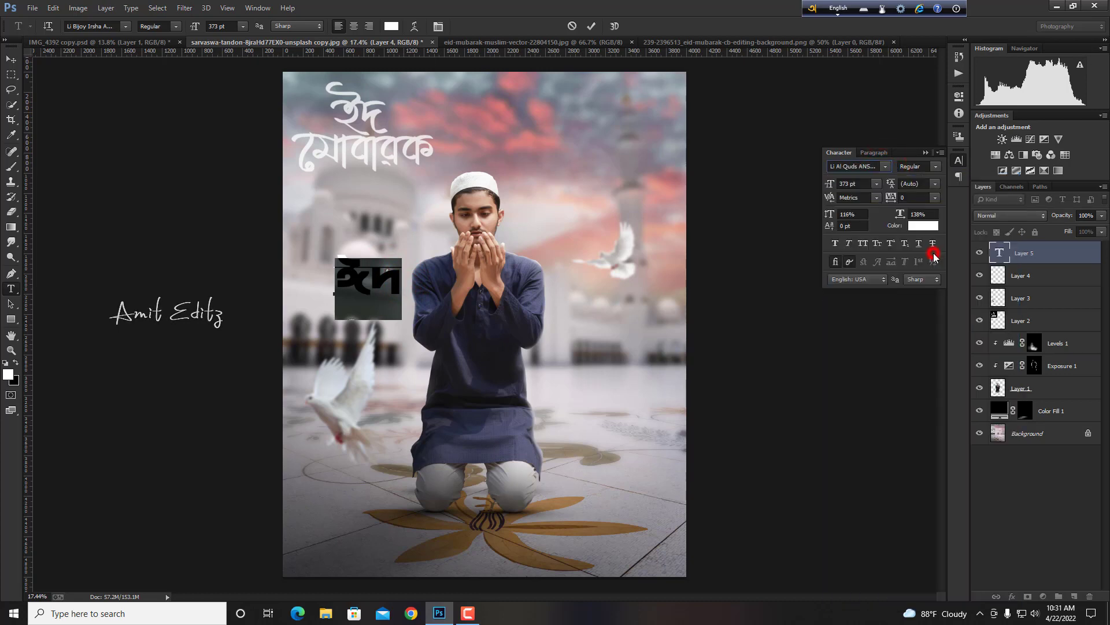
click(388, 286)
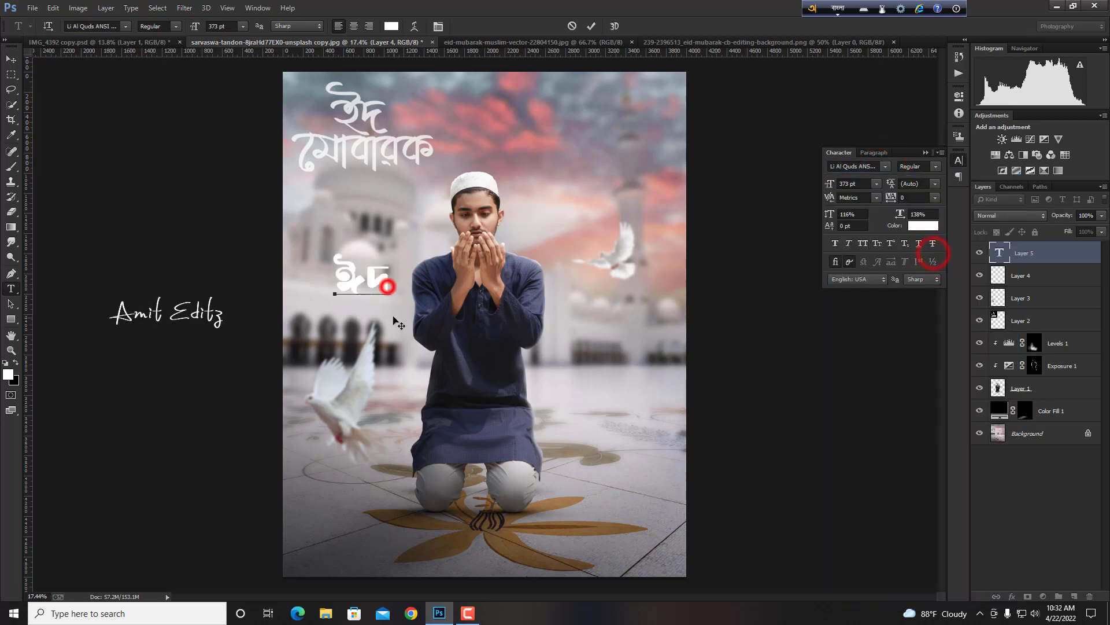
- Commit ঈদ, start a line below it, and experiment with phonetic spellings of মোবারক
click(11, 288)
click(317, 318)
text(mabarak)
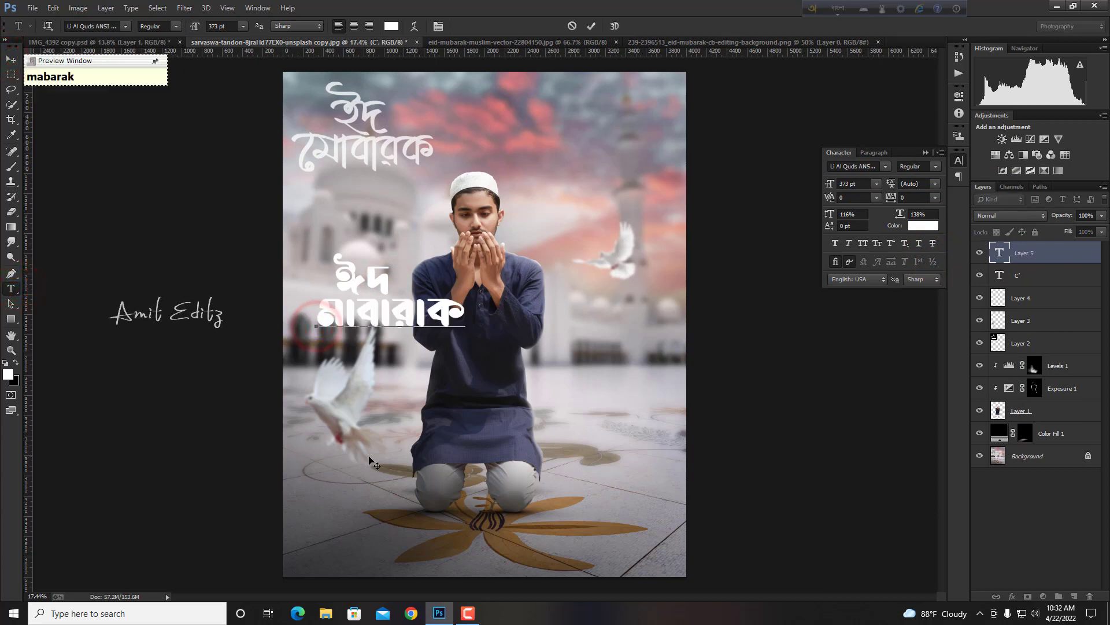
key(BackSpace)
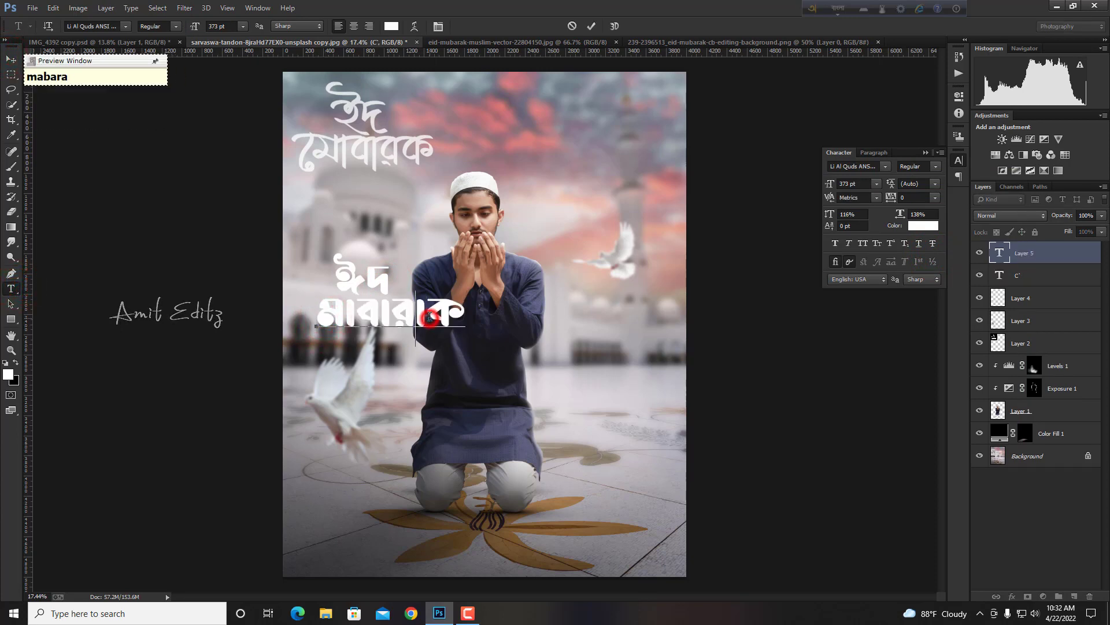
text(e)
key(BackSpace)
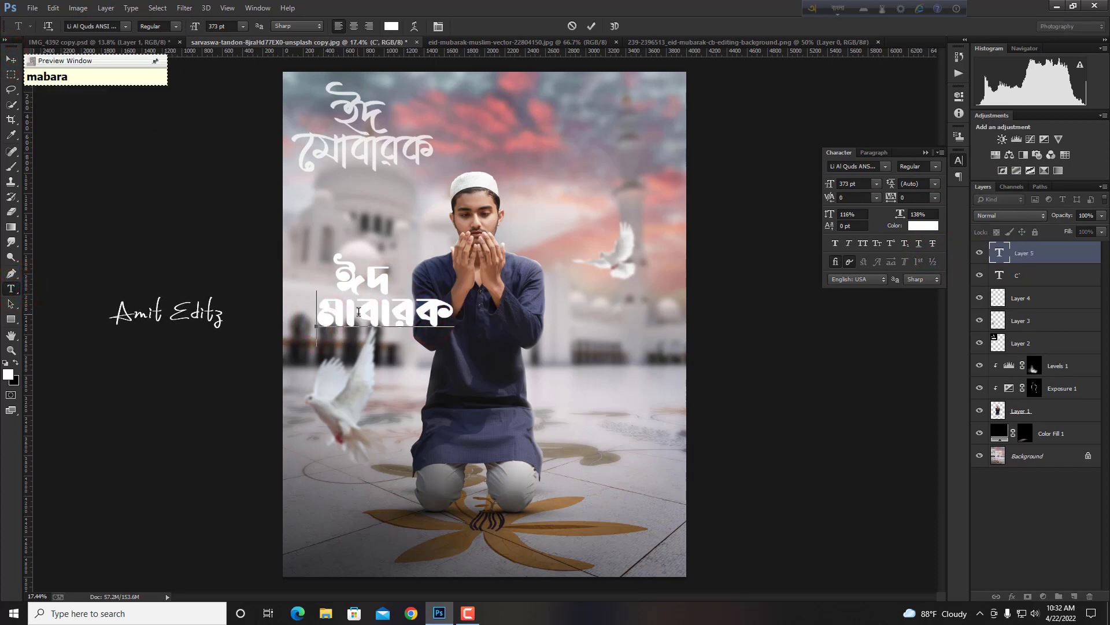
text(o)
key(BackSpace)
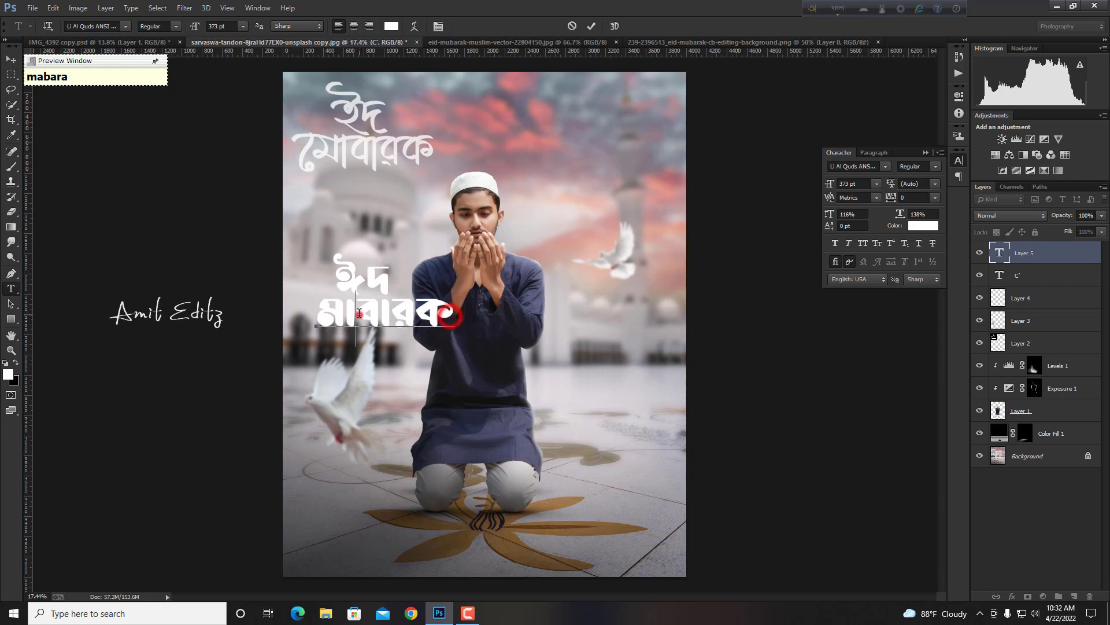
key(BackSpace)
text(o)
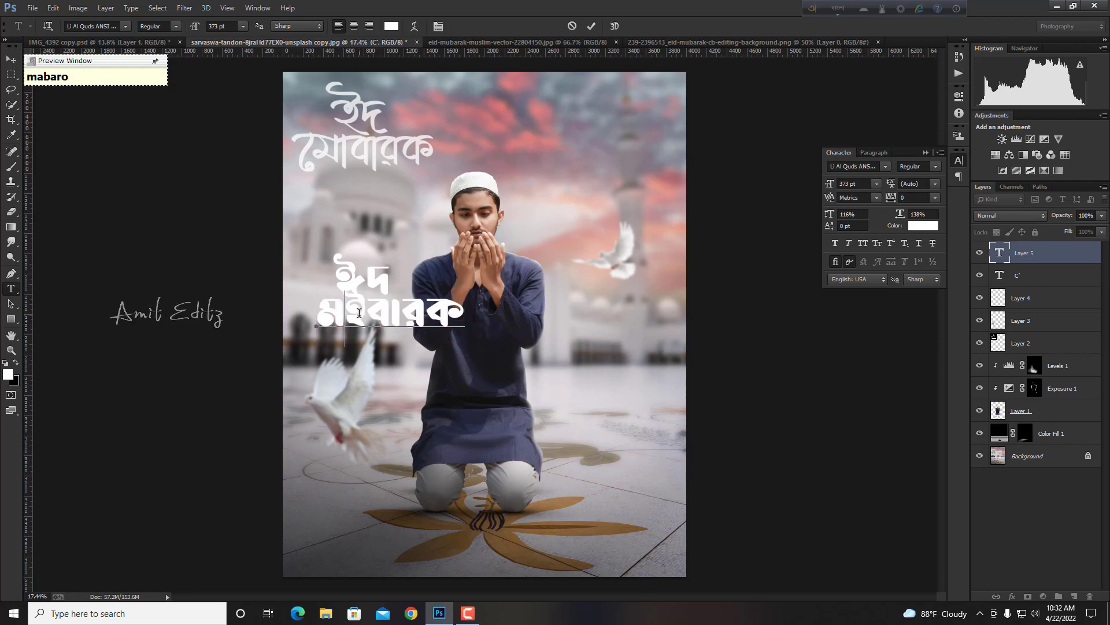
key(BackSpace)
key(BackSpace)
key(BackSpace)
key(BackSpace)
text(o)
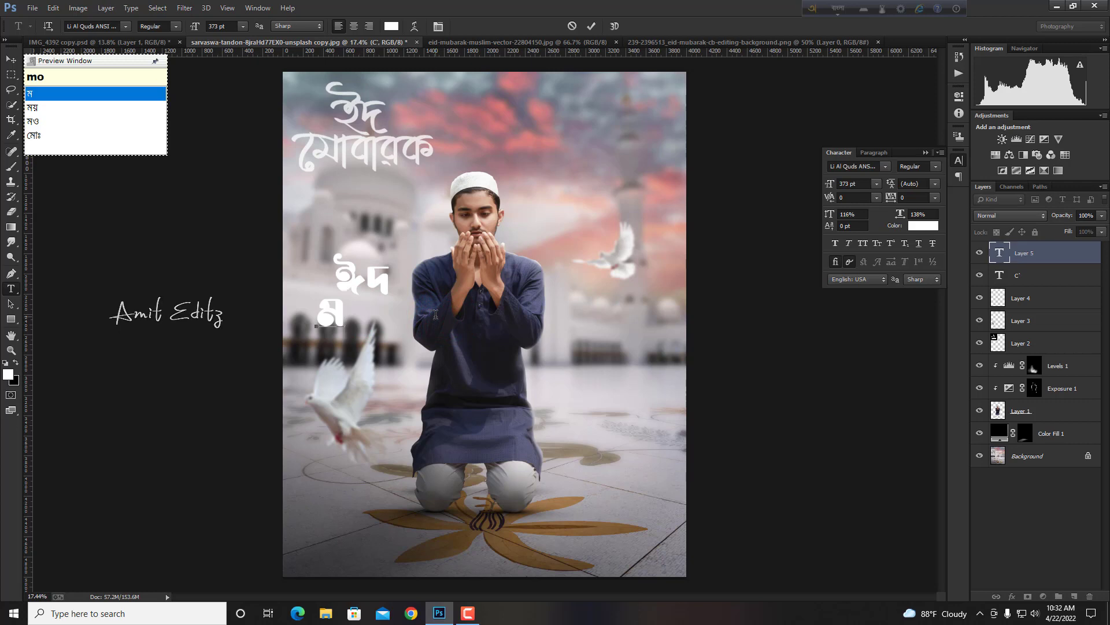
text(o)
key(BackSpace)
text(i)
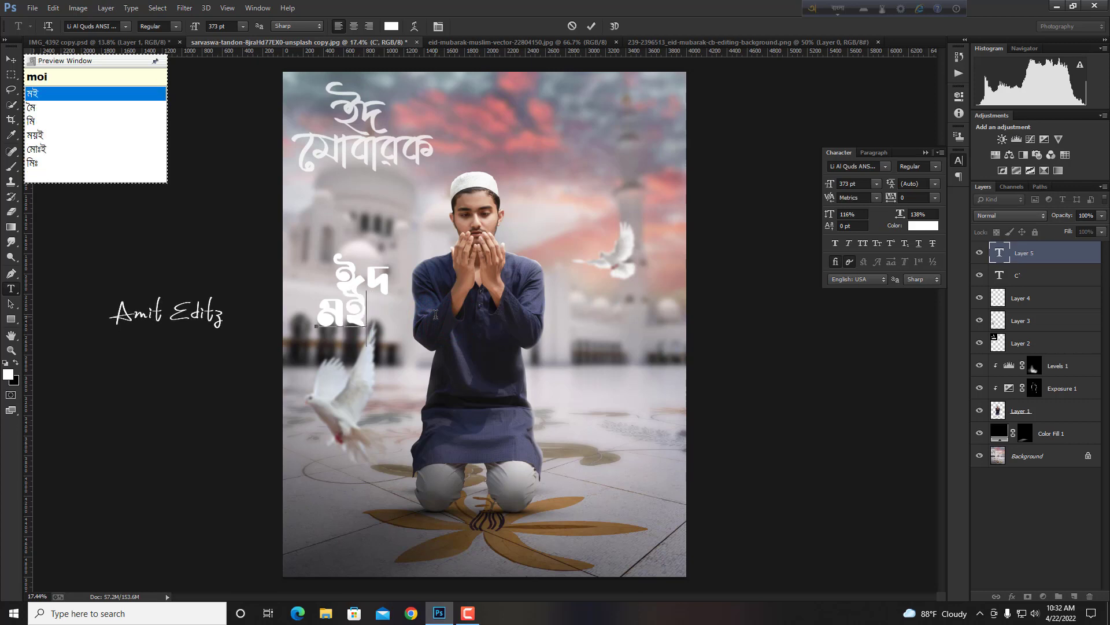
key(BackSpace)
text(O)
key(BackSpace)
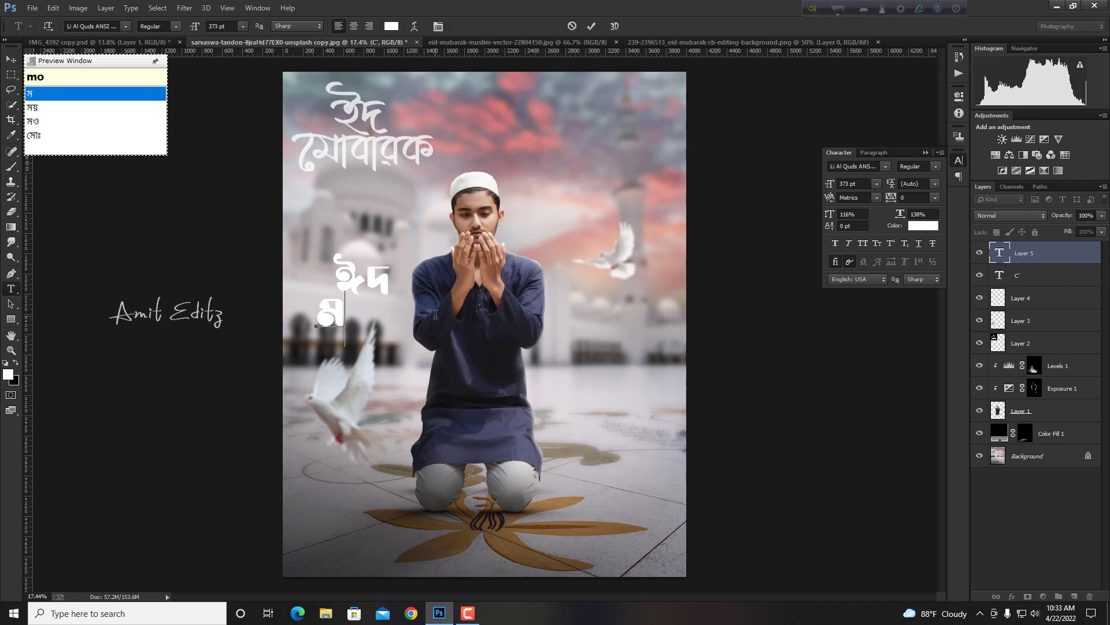
text(O)
key(BackSpace)
text(o)
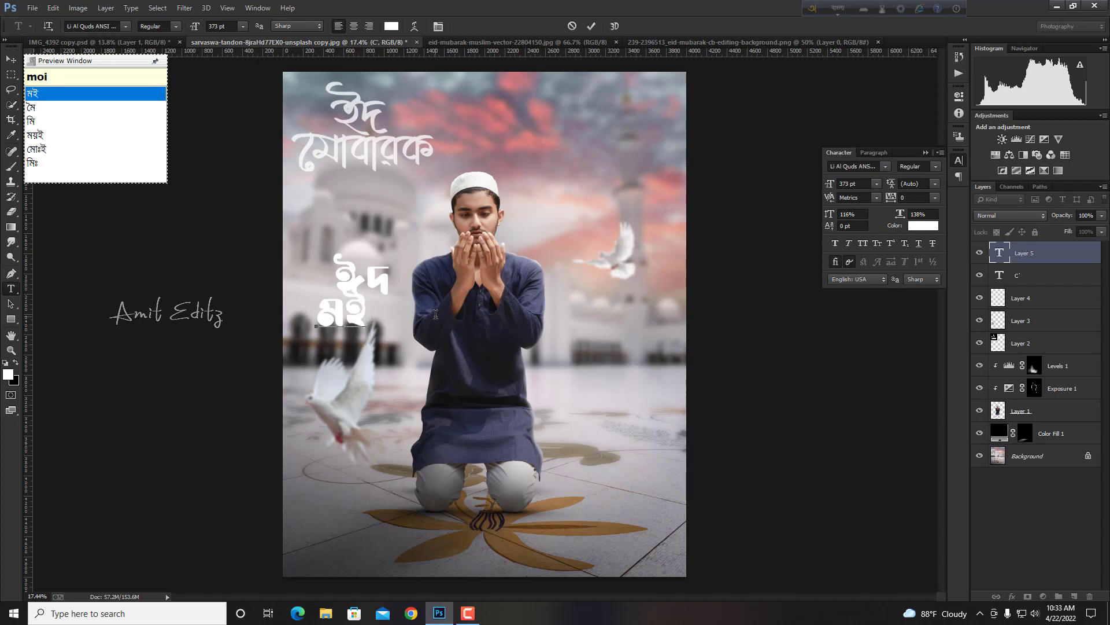
key(BackSpace)
text(uba)
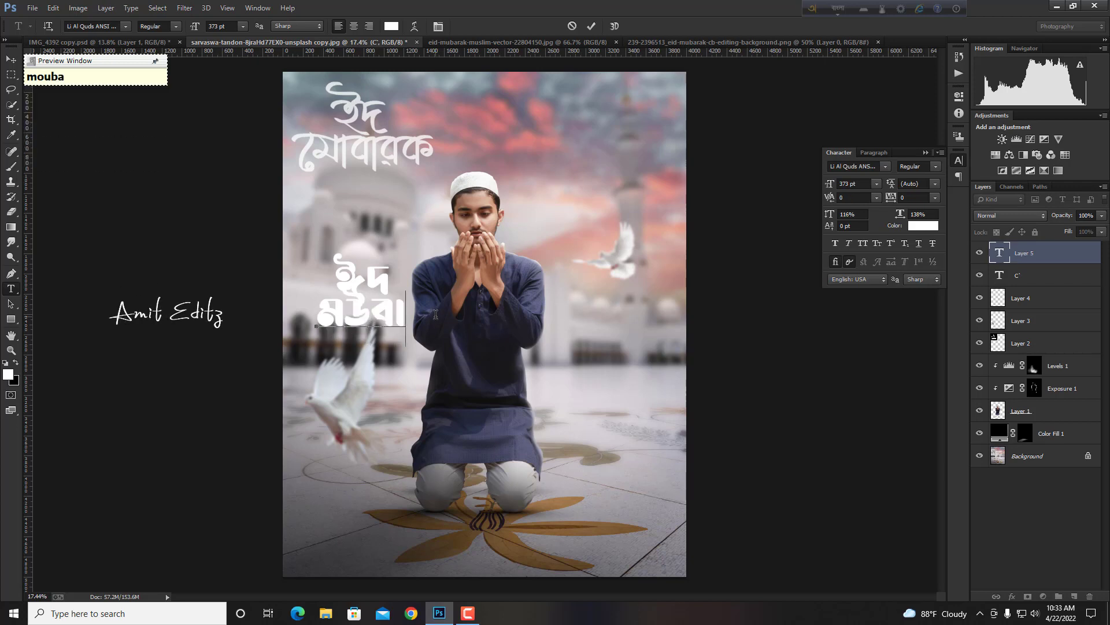
key(BackSpace)
key(BackSpace)
key(BackSpace)
- Finish the phonetic spelling and pick the মোবারক suggestion from the Avro list
key(Down)
key(Down)
key(Down)
key(BackSpace)
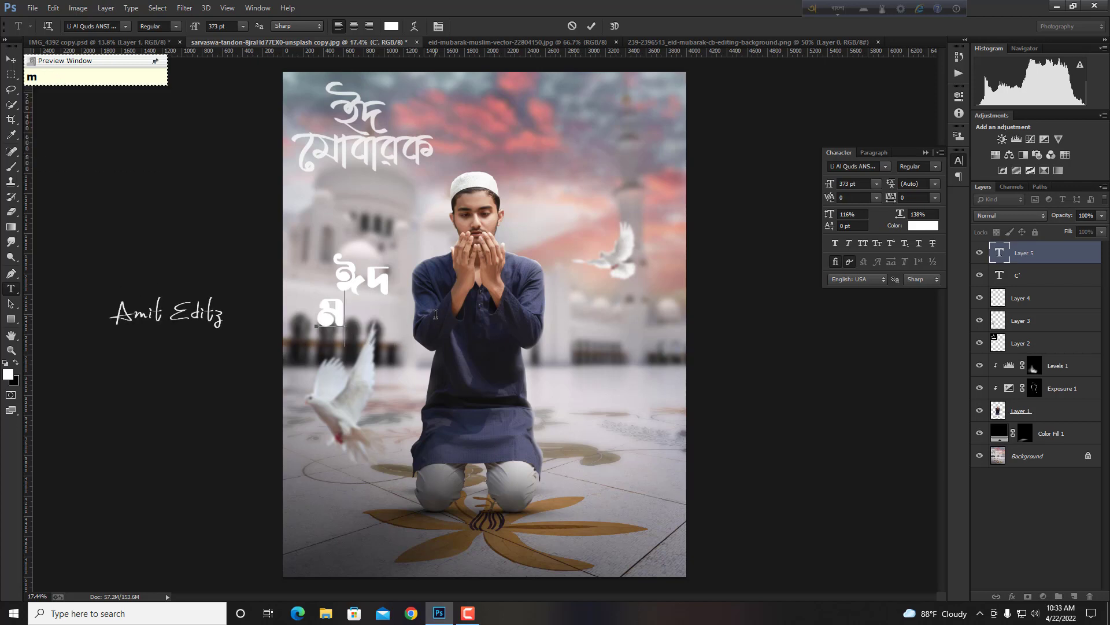
text(o)
key(BackSpace)
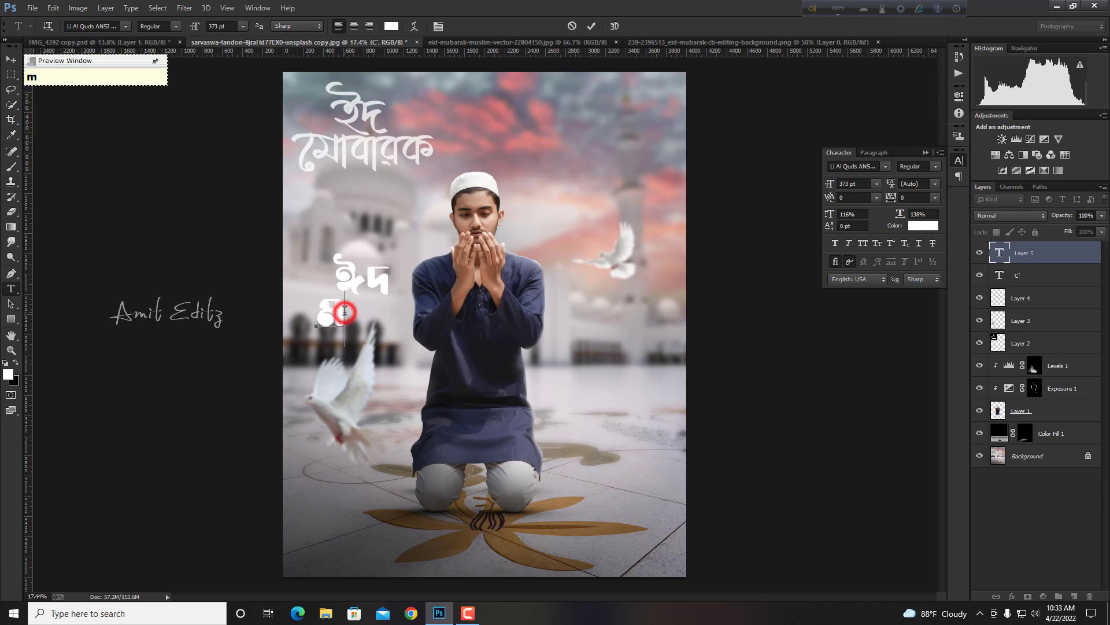
text(iba)
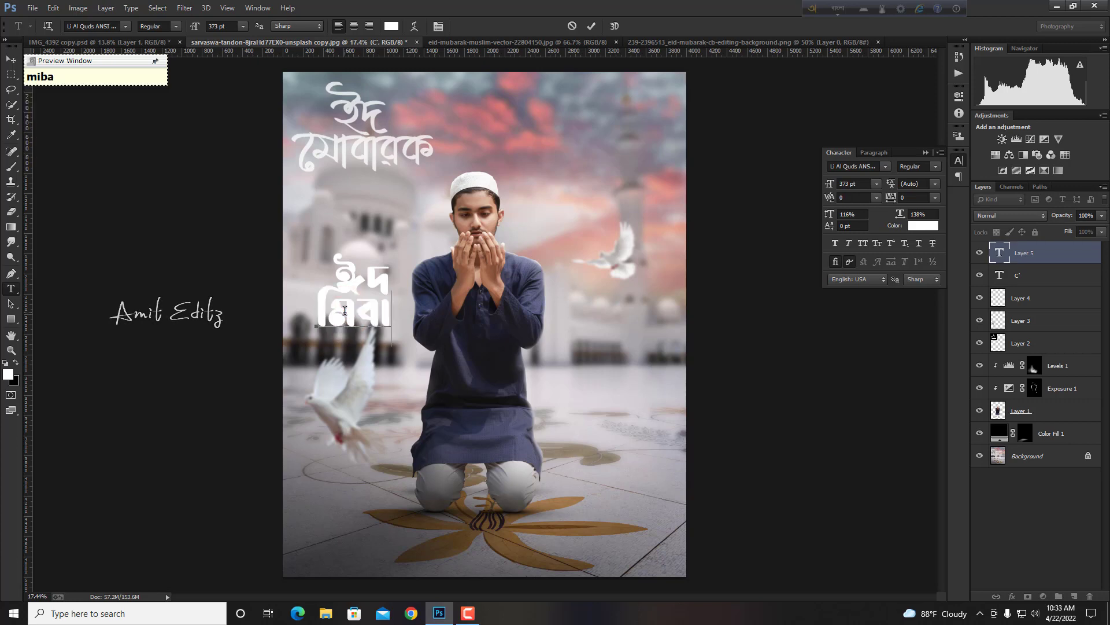
text(rak)
key(BackSpace)
key(BackSpace)
key(BackSpace)
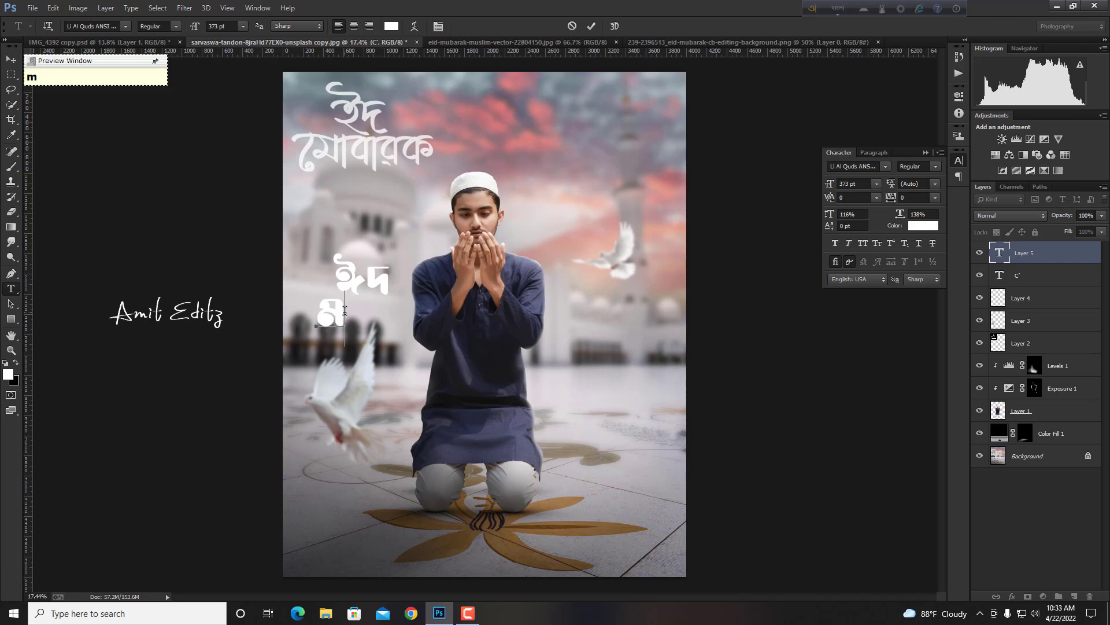
text(e)
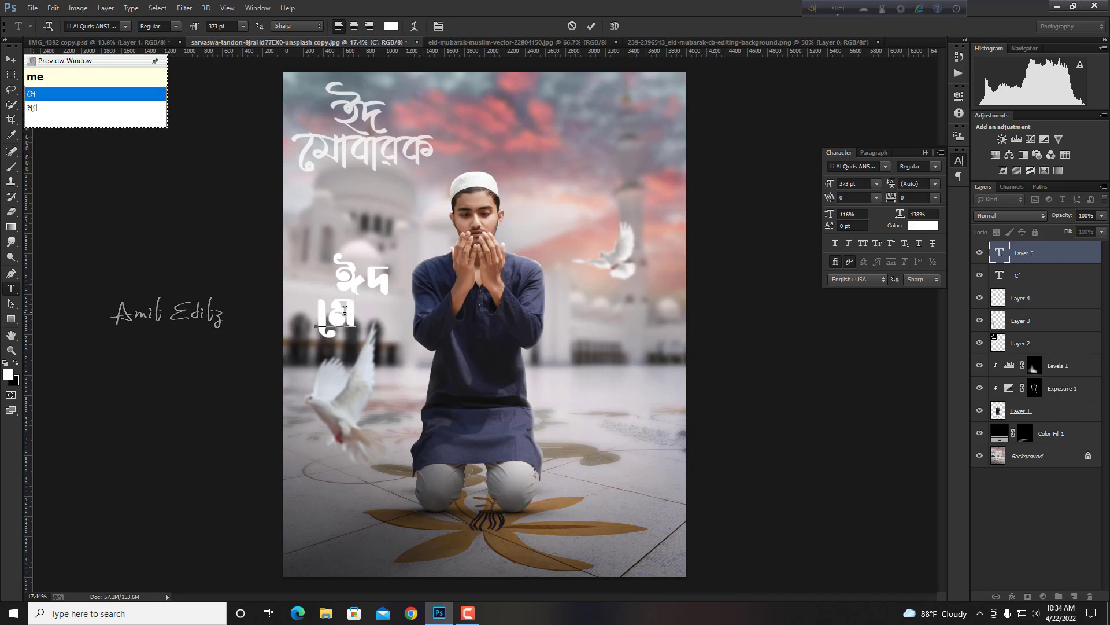
text(ho)
key(BackSpace)
key(BackSpace)
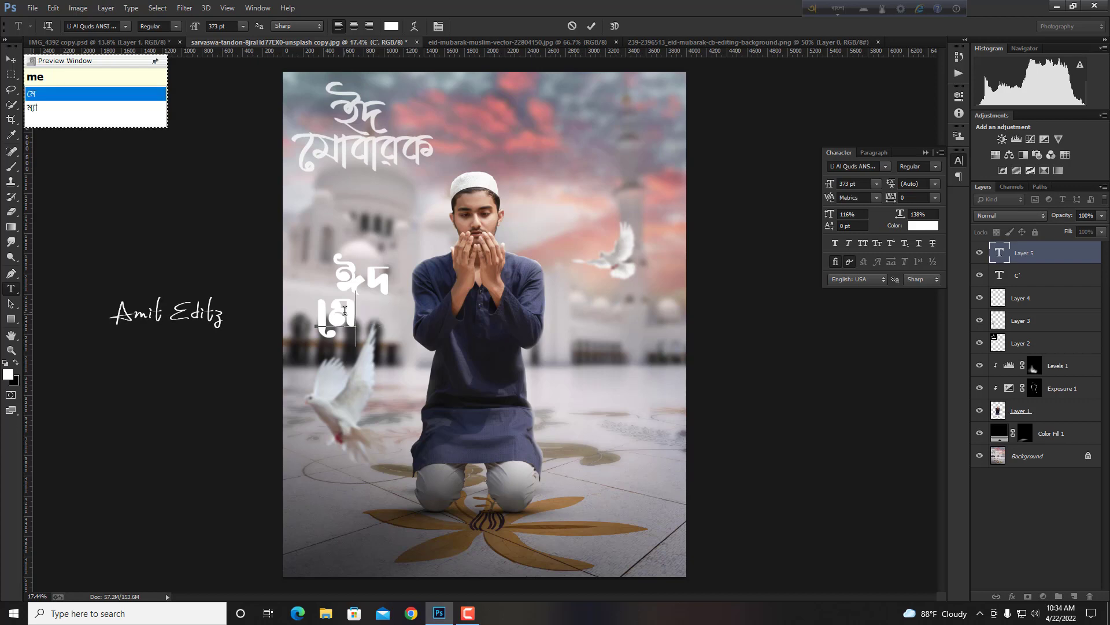
text(ho)
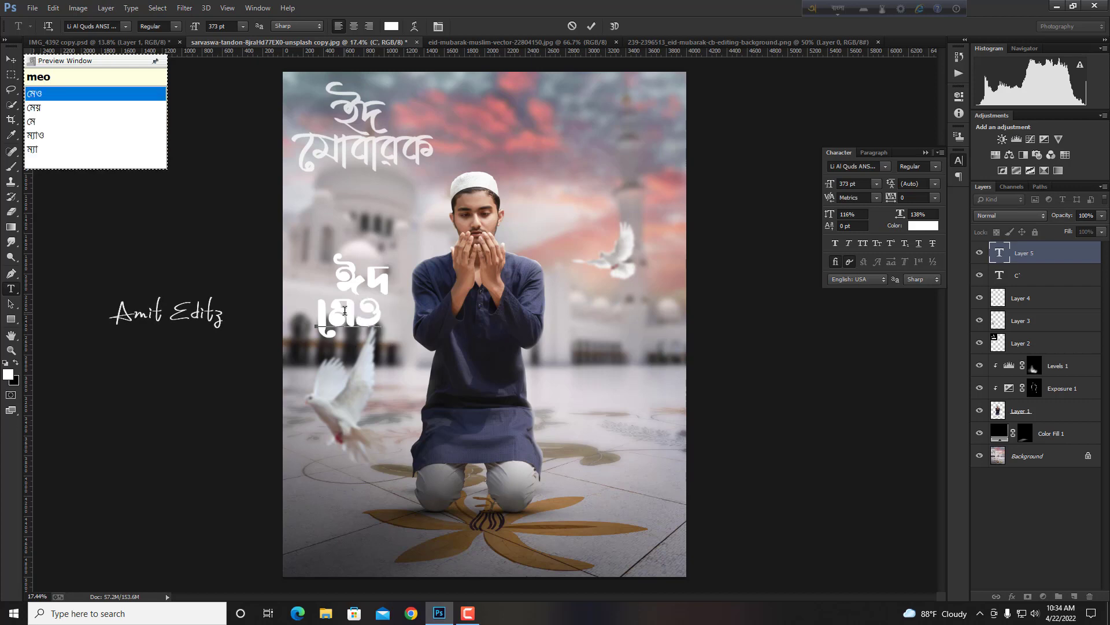
key(BackSpace)
key(BackSpace)
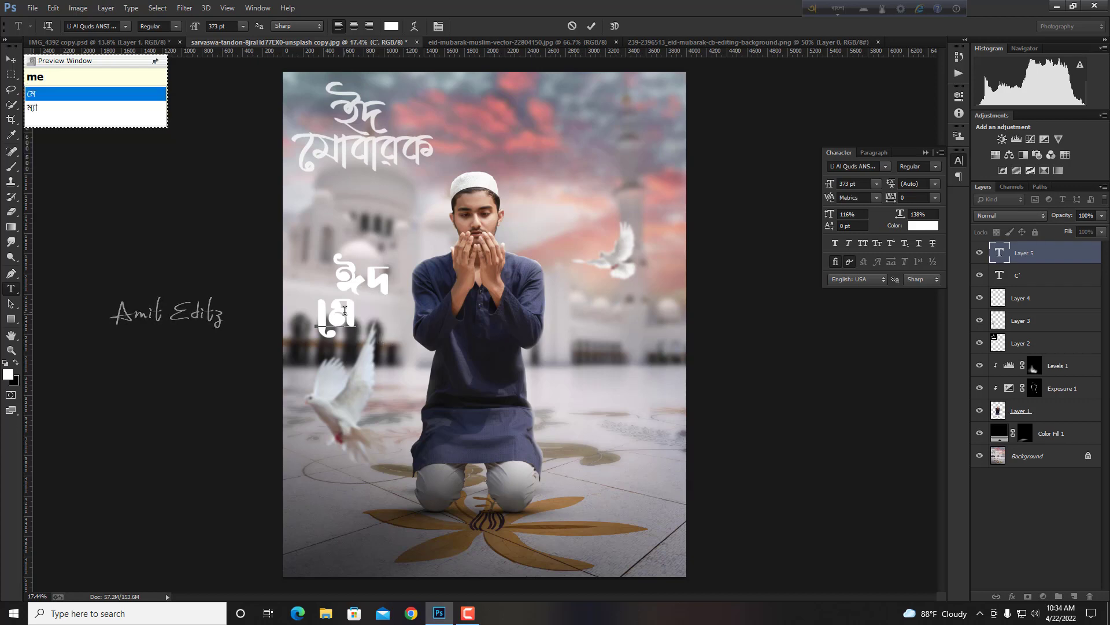
text(A)
key(BackSpace)
key(BackSpace)
text(oBARA)
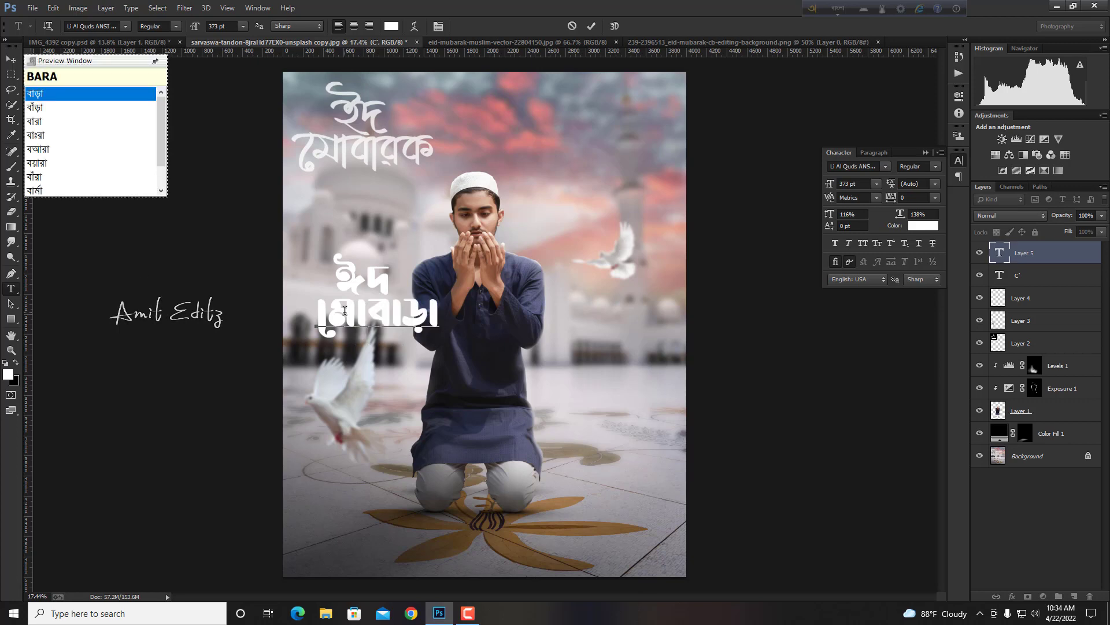
text(K)
key(BackSpace)
key(BackSpace)
key(BackSpace)
text(RO)
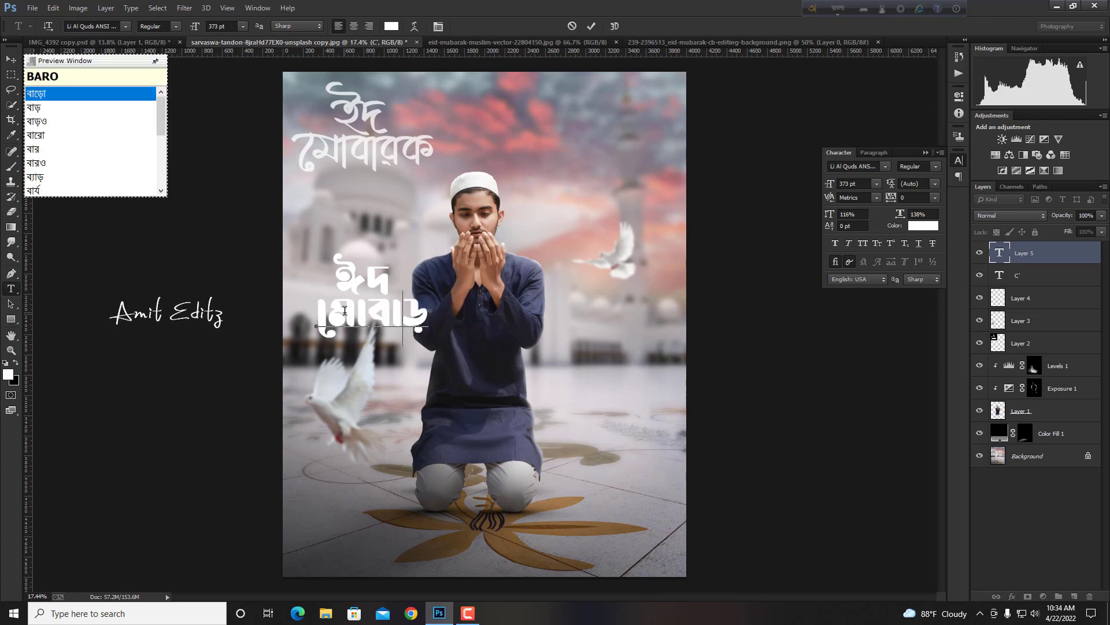
text(K)
key(Down)
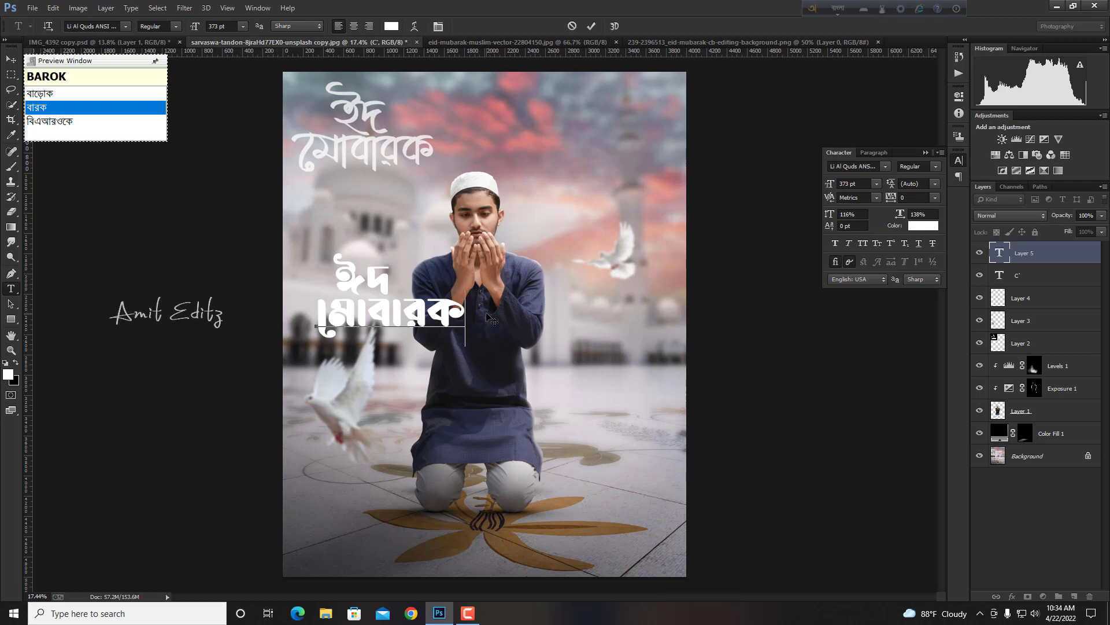
- Commit the text, delete the old title layer, and exit the Avro keyboard
click(11, 59)
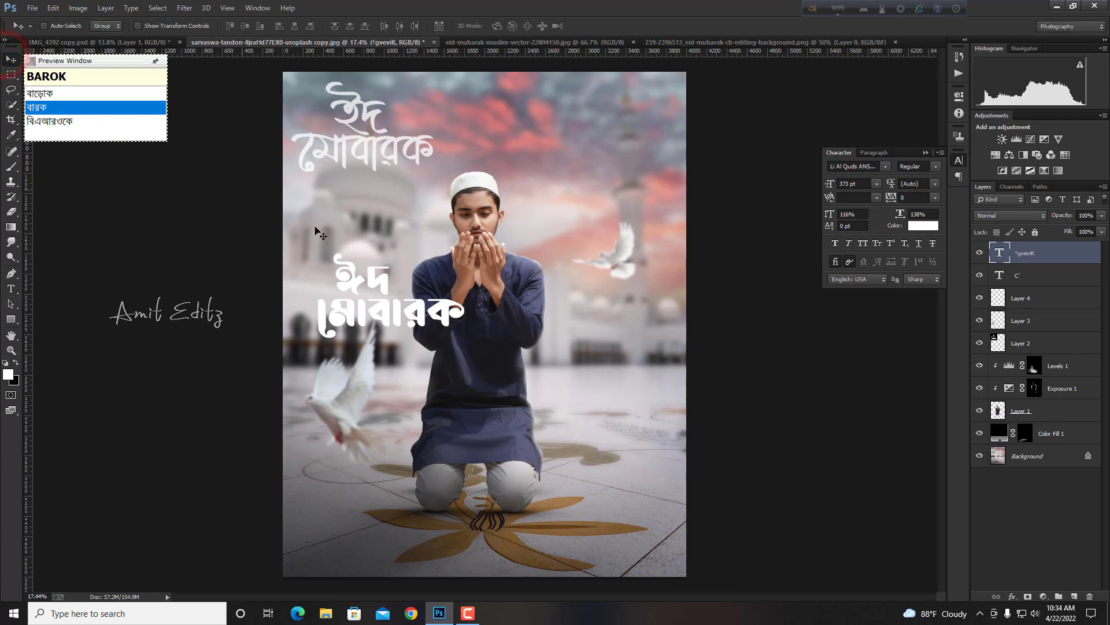
drag(1029, 341, 1090, 596)
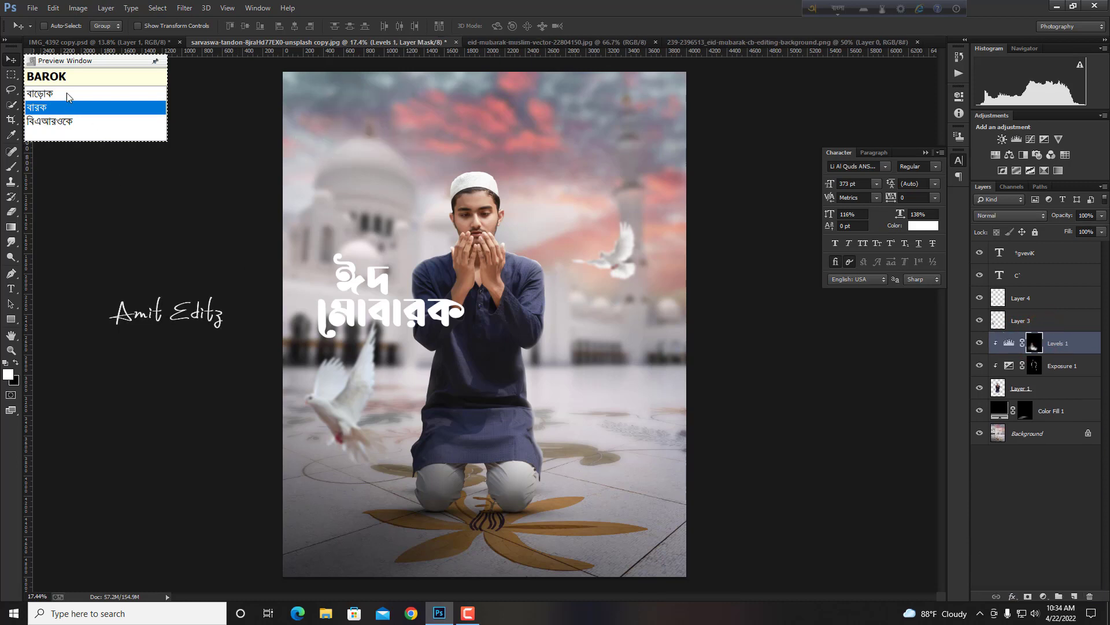
click(956, 9)
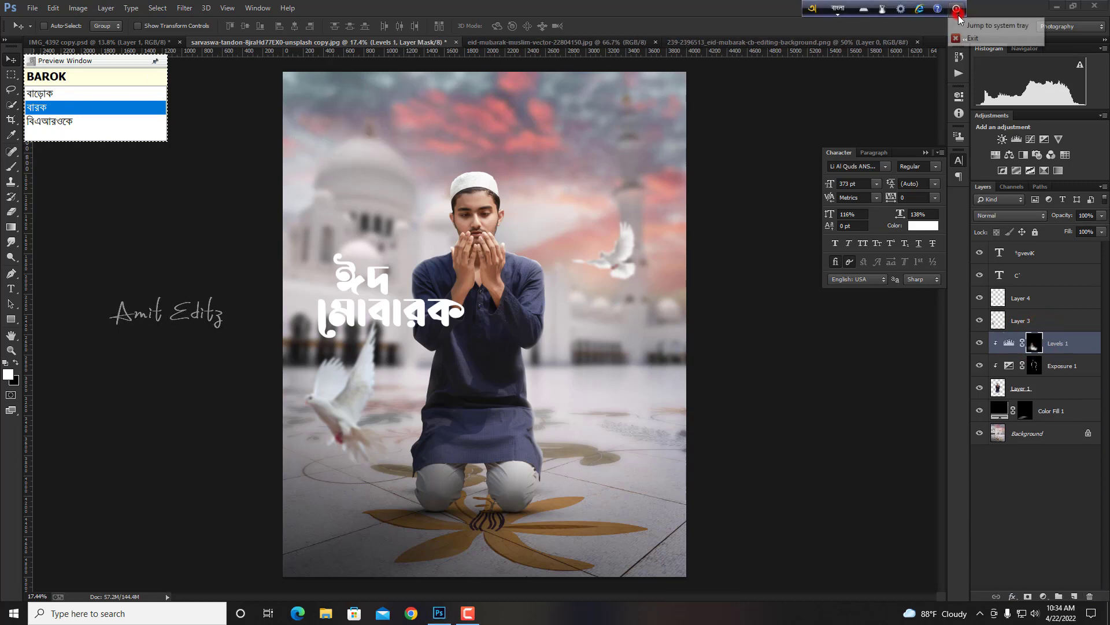
click(976, 29)
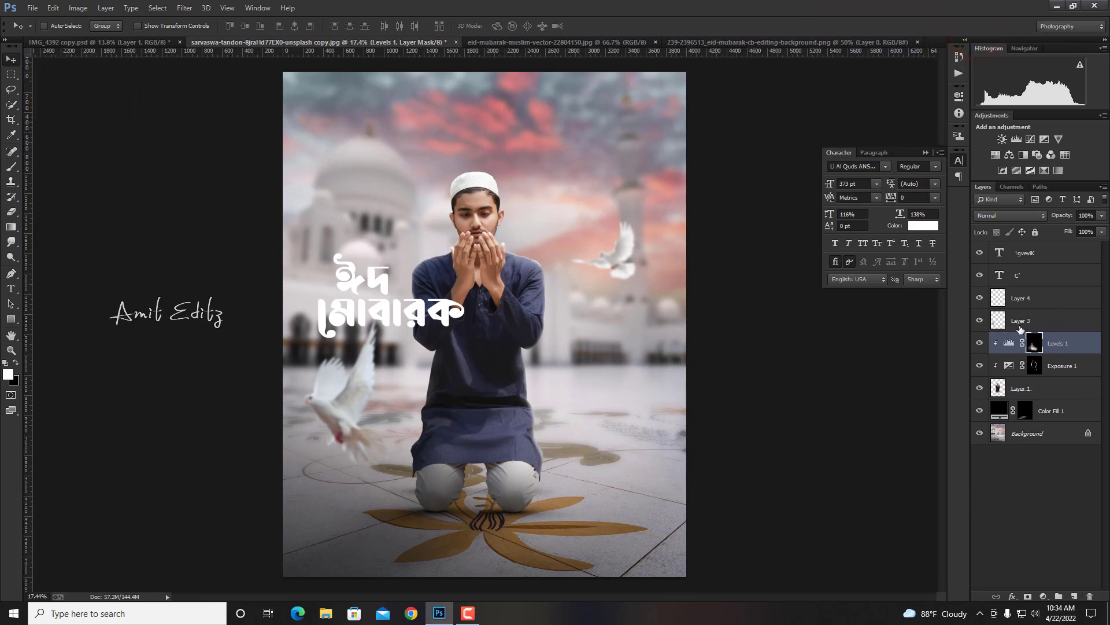
- Stack ঈদ above মোবারক and drag both text layers to the poster's upper right
click(1029, 261)
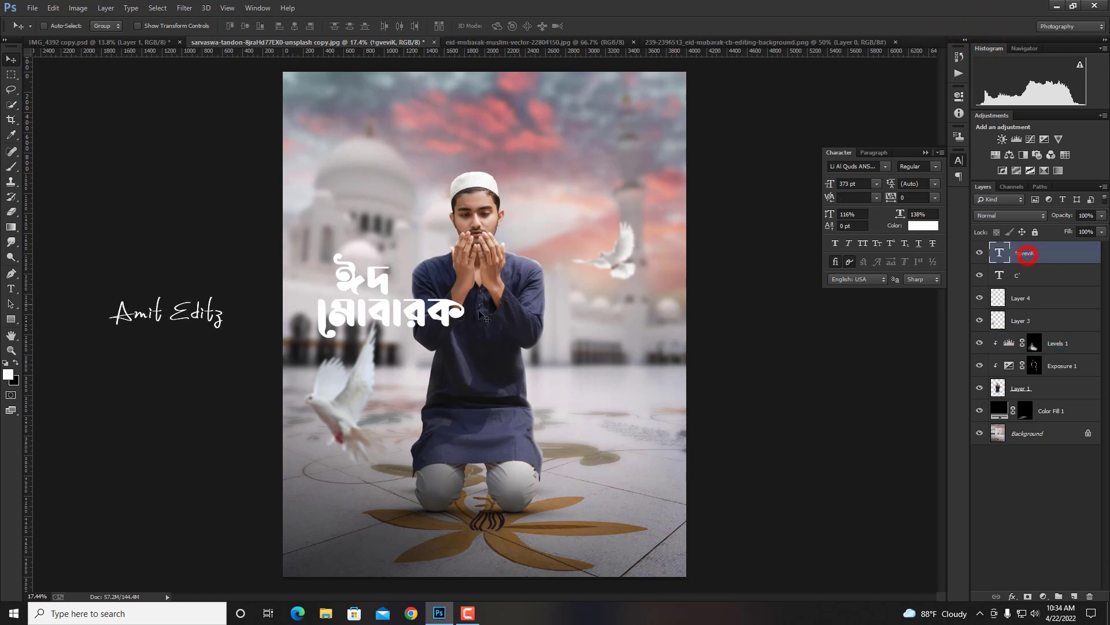
drag(434, 315, 433, 148)
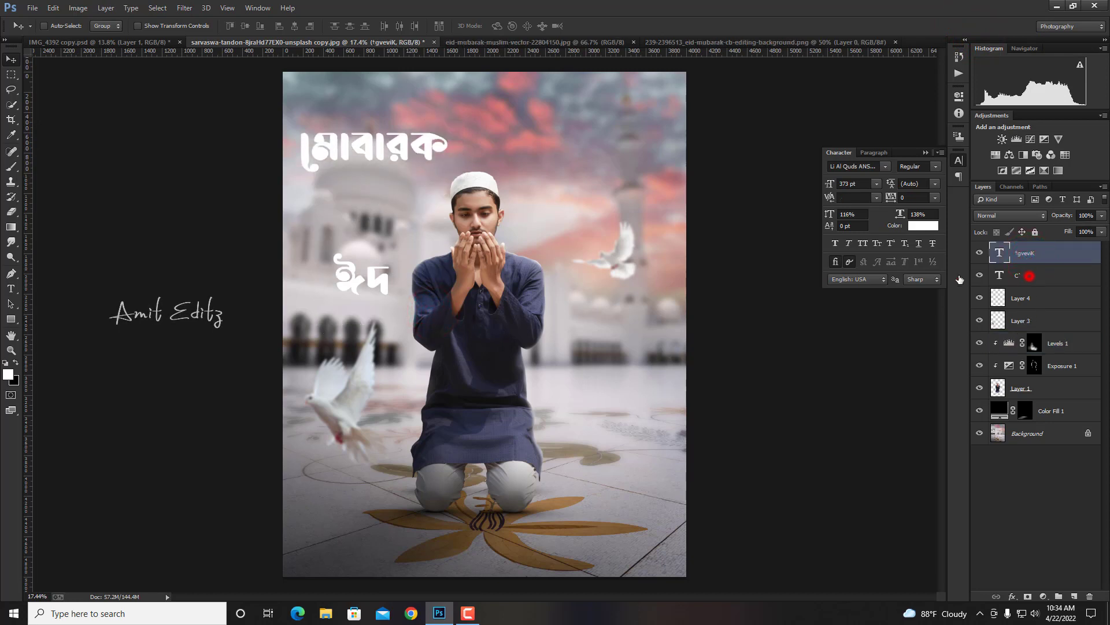
click(1035, 275)
drag(537, 271, 537, 99)
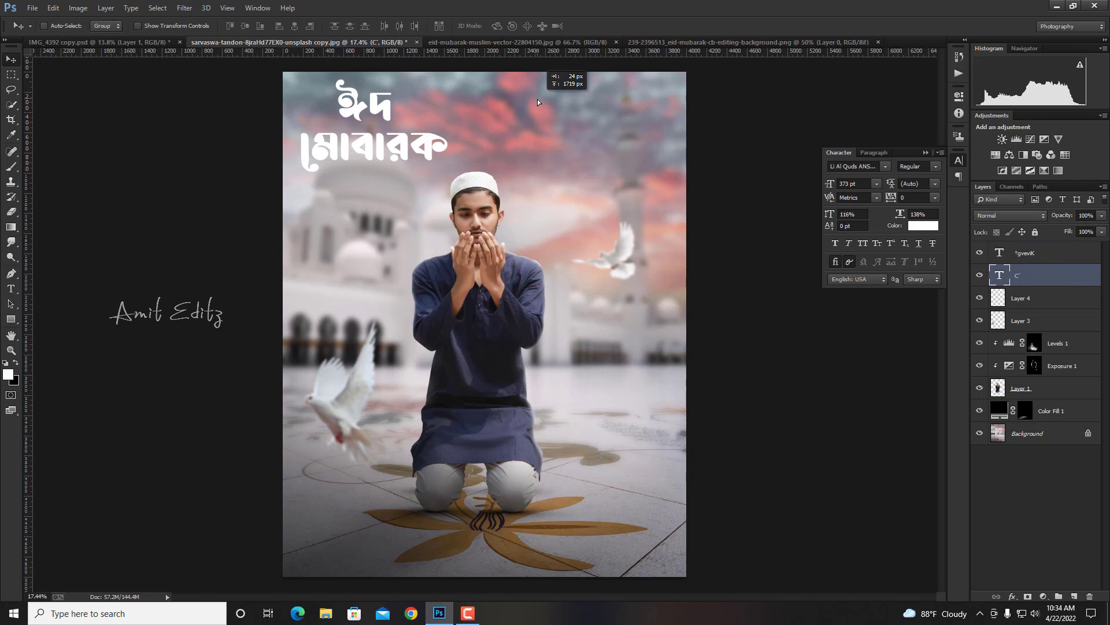
drag(406, 168, 408, 168)
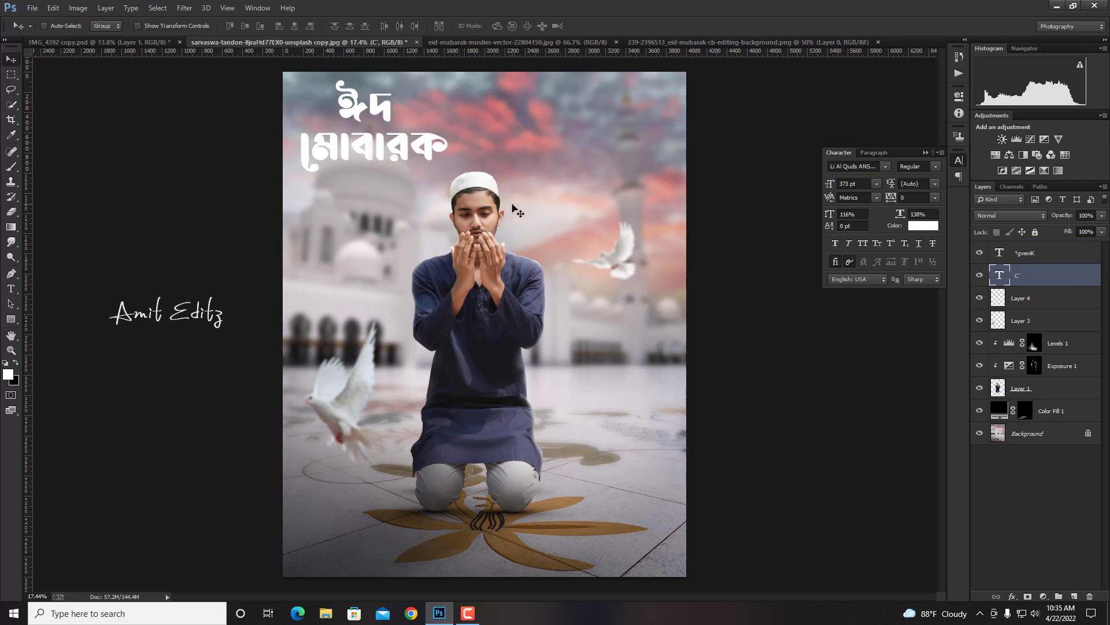
scroll(513, 207, down, 1)
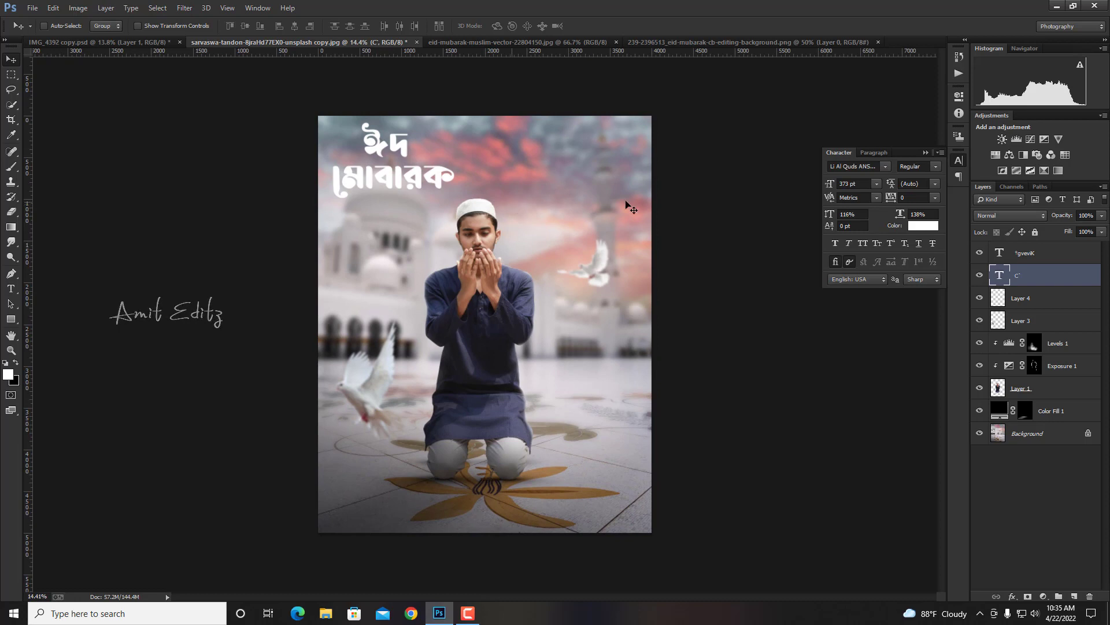
shift+click(1033, 254)
drag(612, 234, 777, 235)
scroll(777, 235, up, 1)
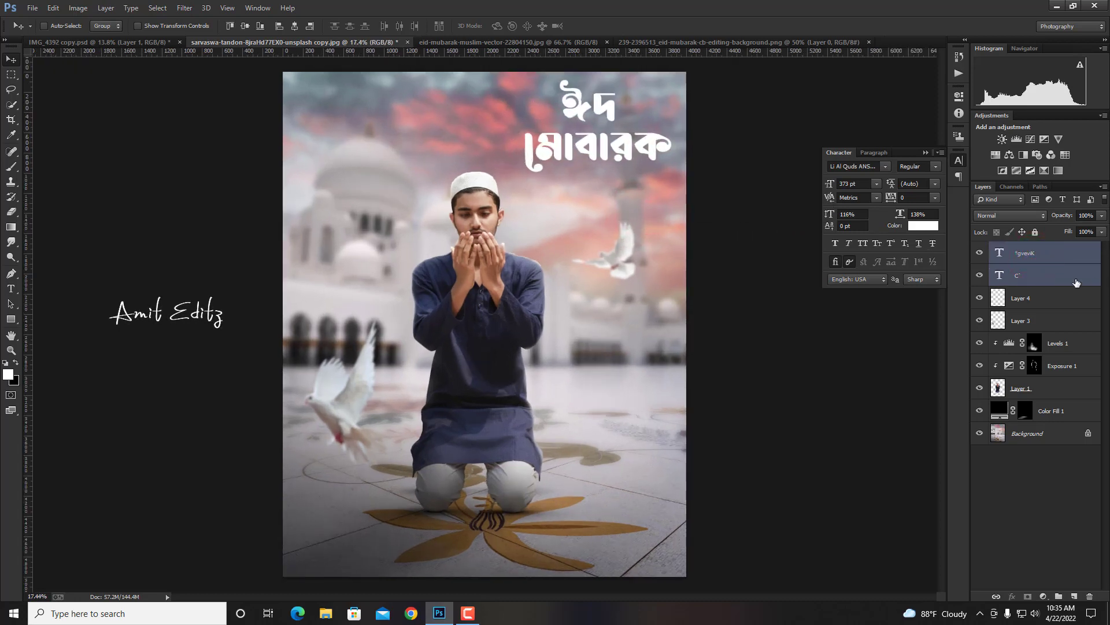
click(1057, 280)
- Give ঈদ a Drop Shadow and Bevel & Emboss, then Alt-copy the effects to মোবারক
double_click(1058, 281)
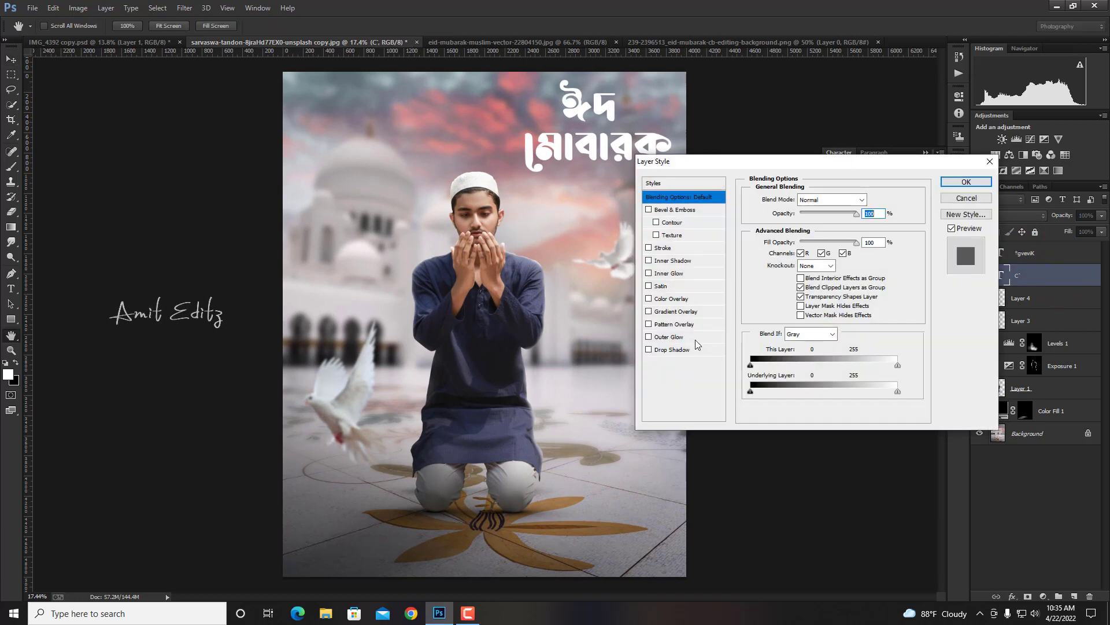
click(649, 324)
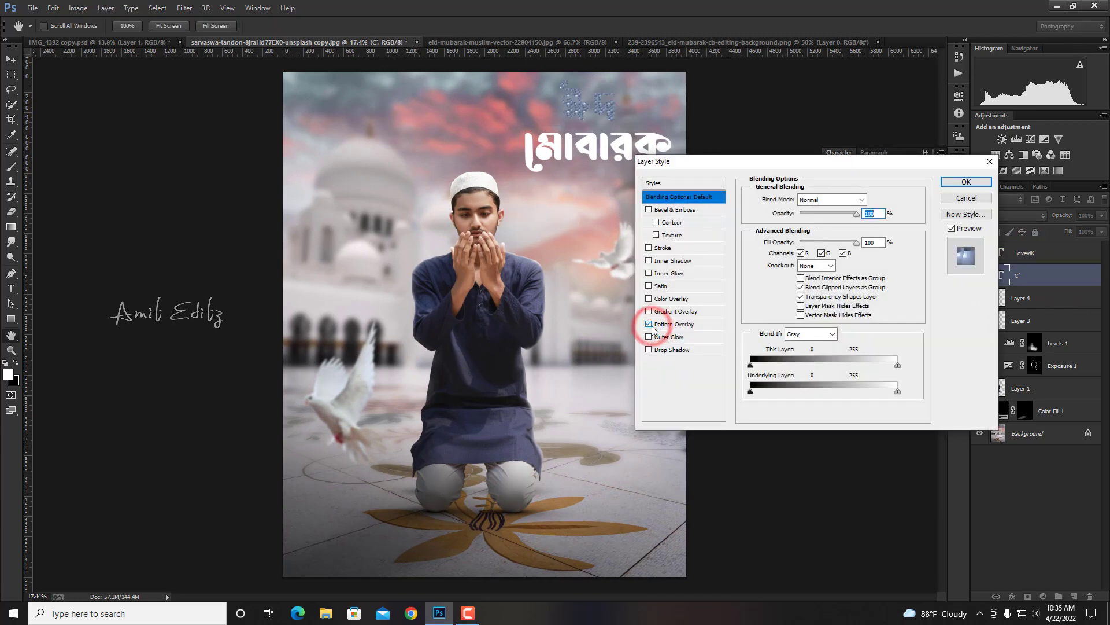
click(649, 324)
click(649, 349)
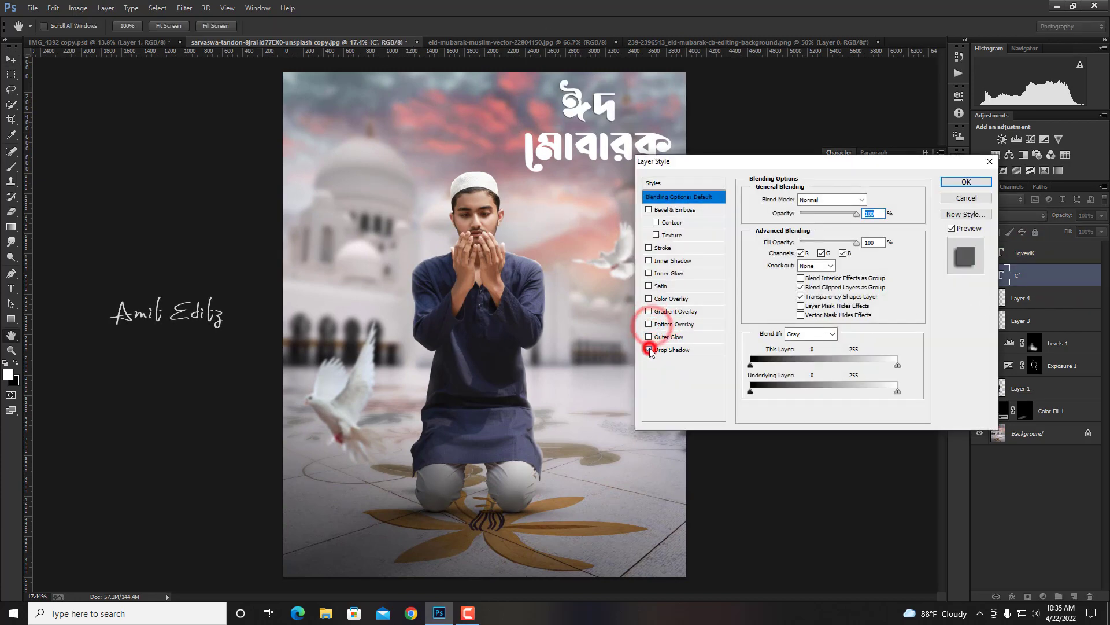
click(649, 210)
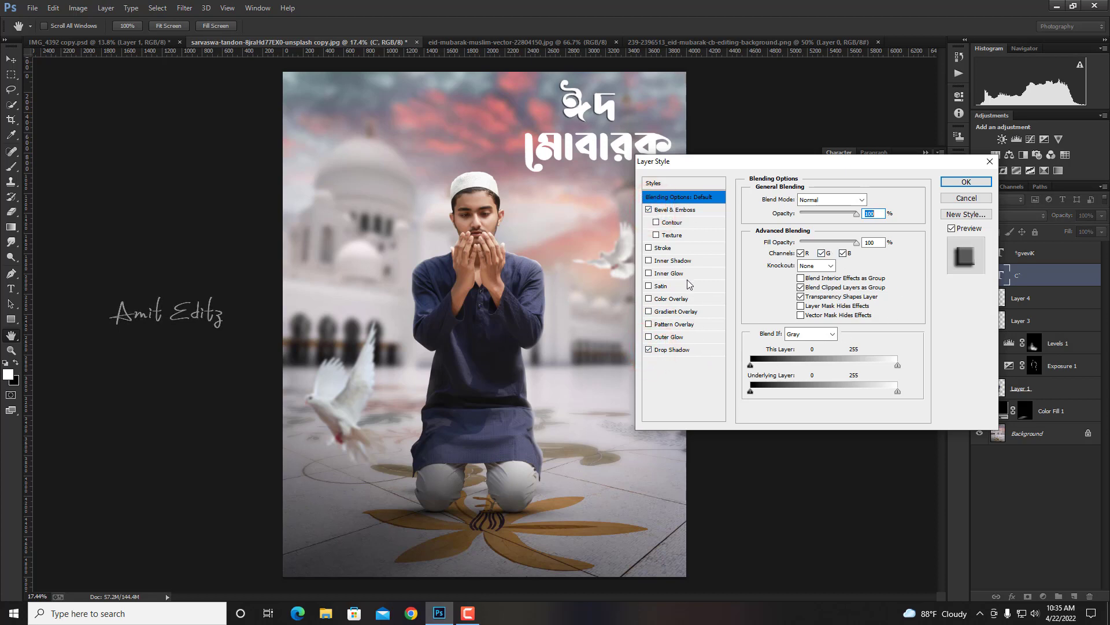
click(965, 182)
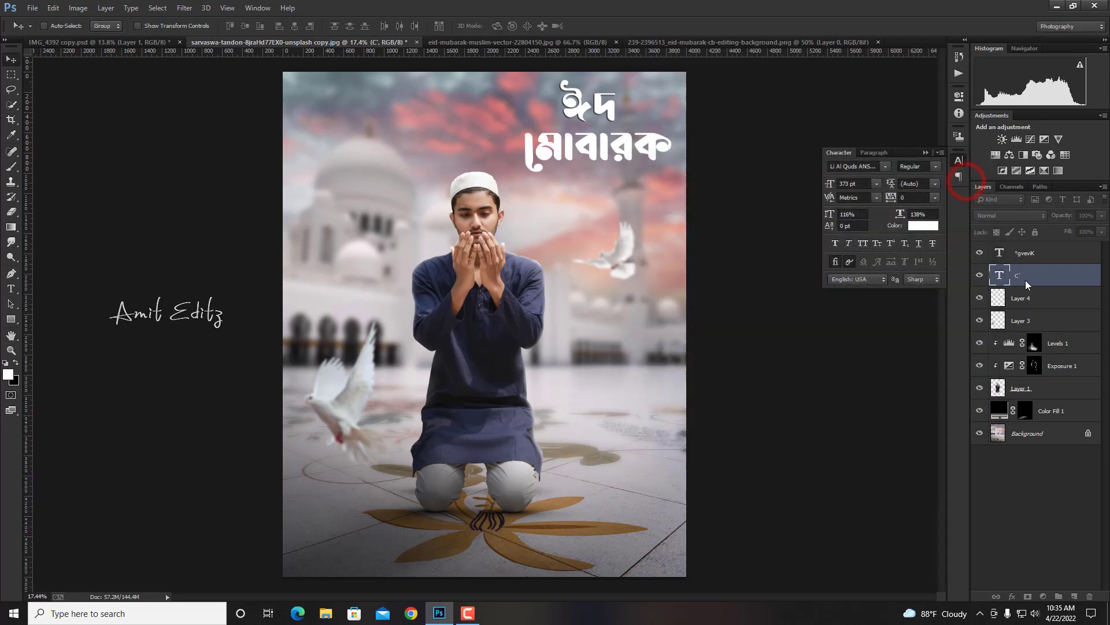
drag(1027, 294, 1028, 258)
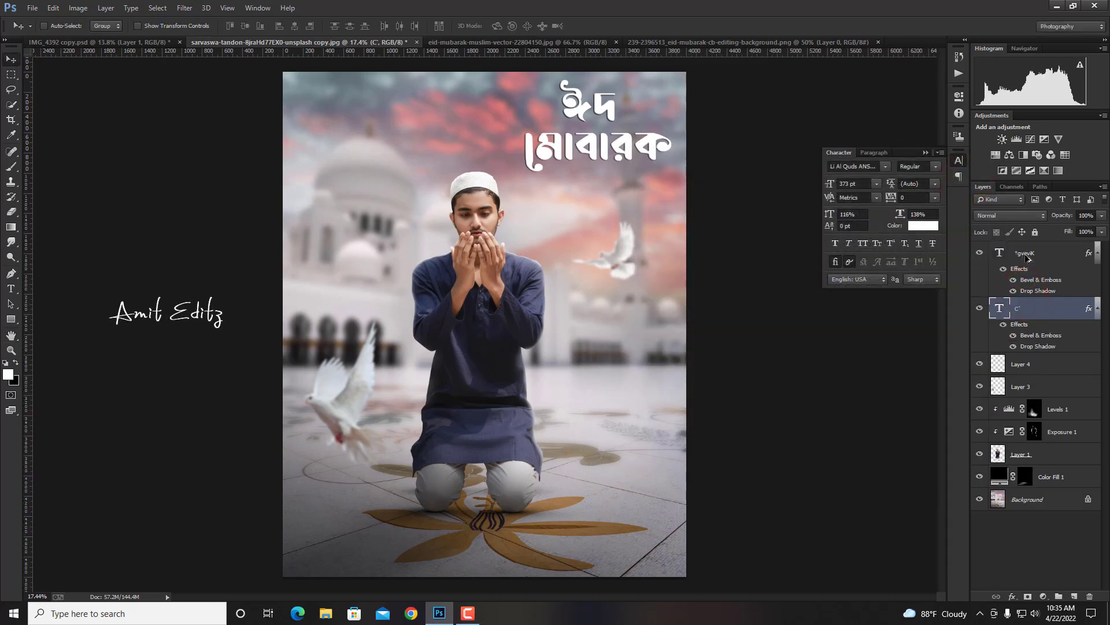
- Reopen the মোবারক text for editing and select its characters
click(11, 288)
click(575, 152)
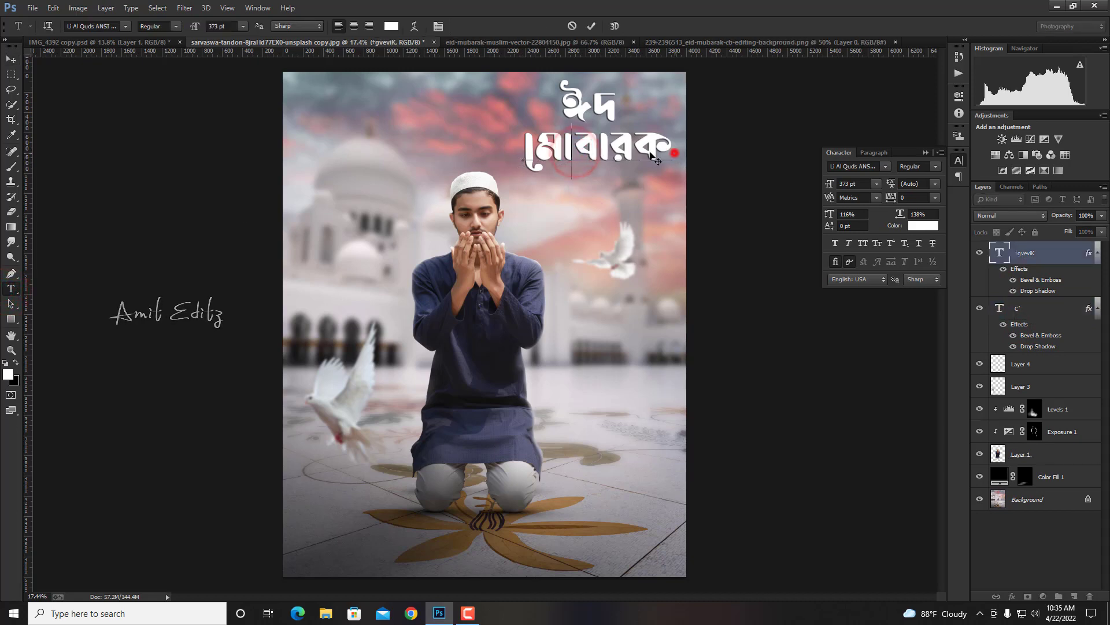
drag(674, 156, 483, 156)
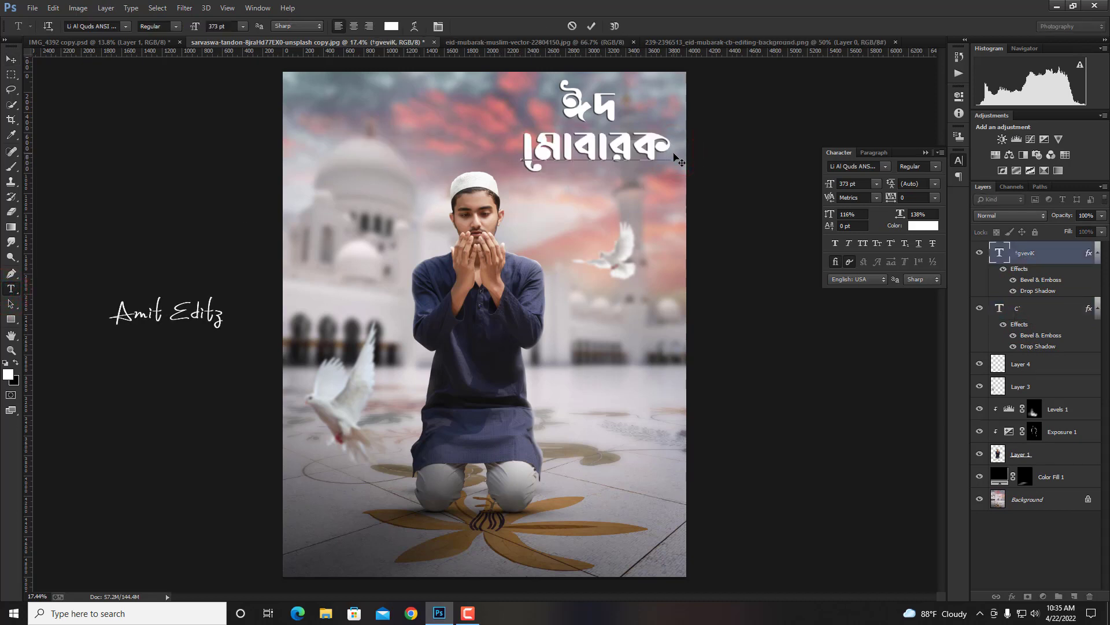
- Colour the মোবারক text cyan #00ddda after trying yellow and red hues
drag(660, 148, 520, 152)
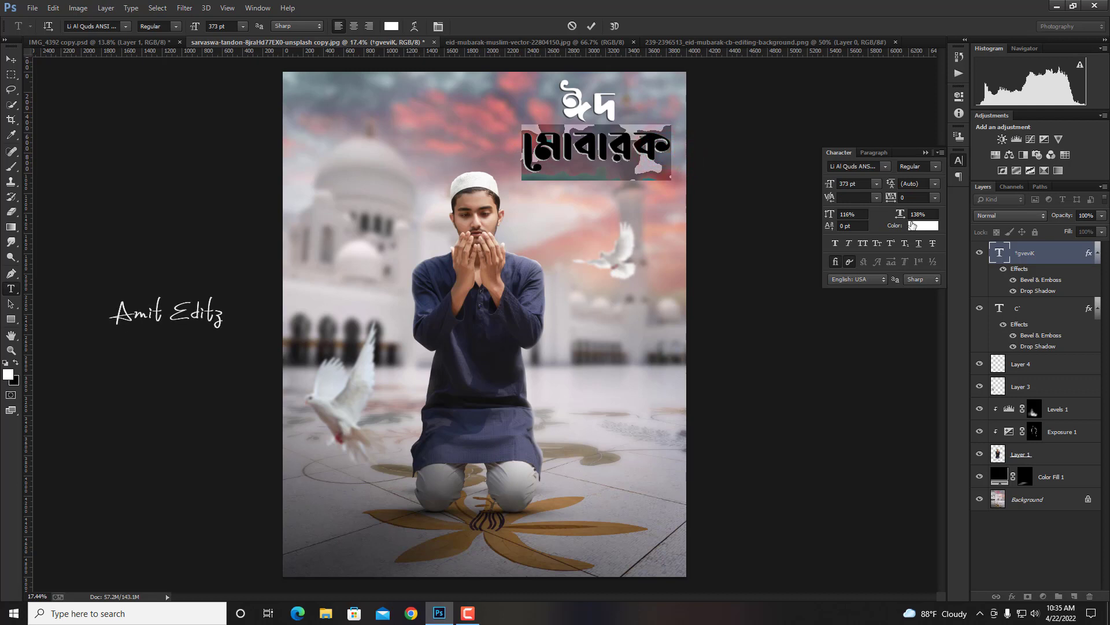
click(915, 226)
drag(581, 142, 960, 222)
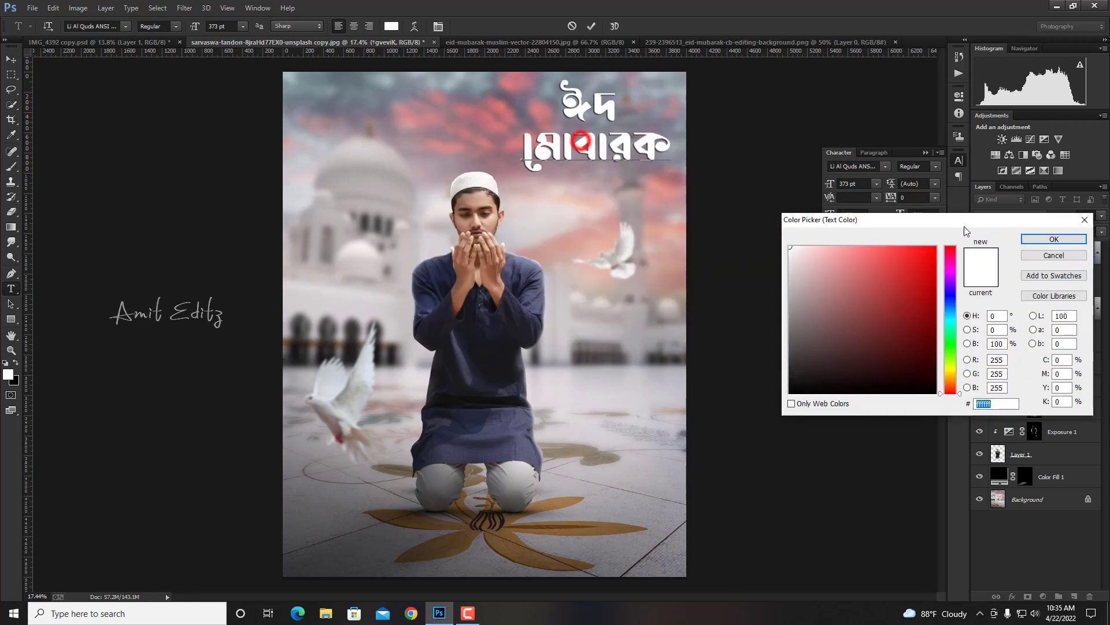
click(950, 367)
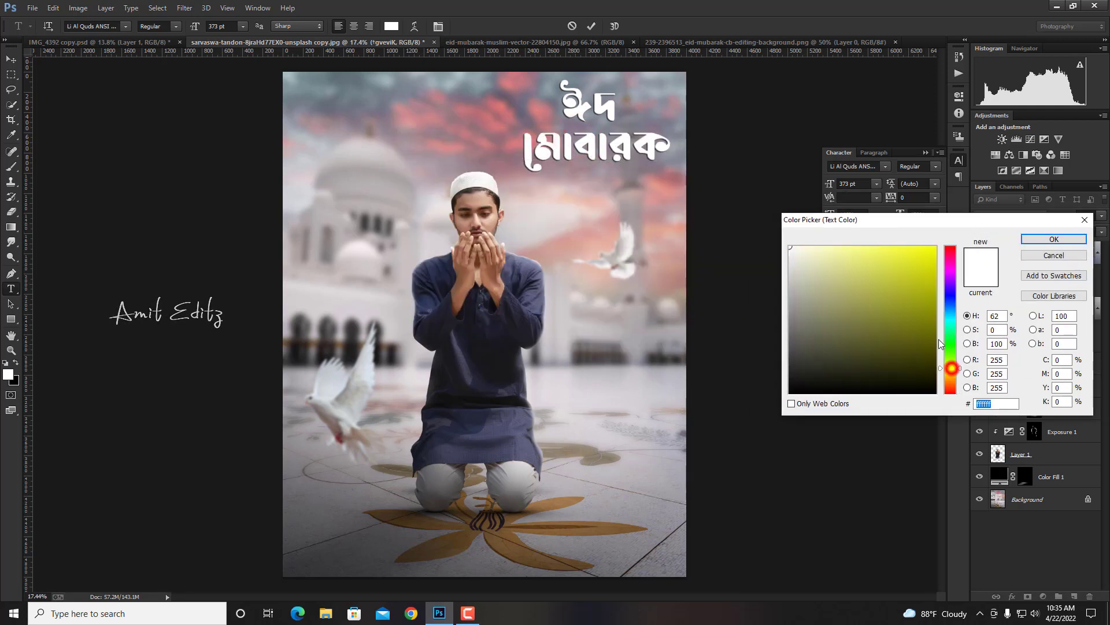
drag(897, 272, 937, 248)
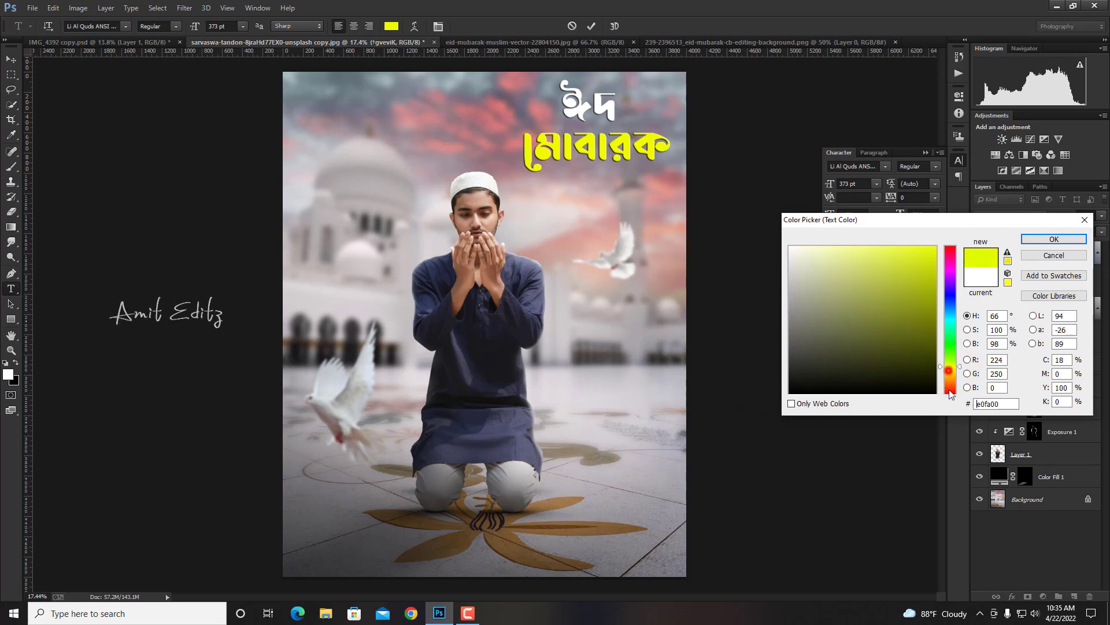
drag(949, 353, 950, 394)
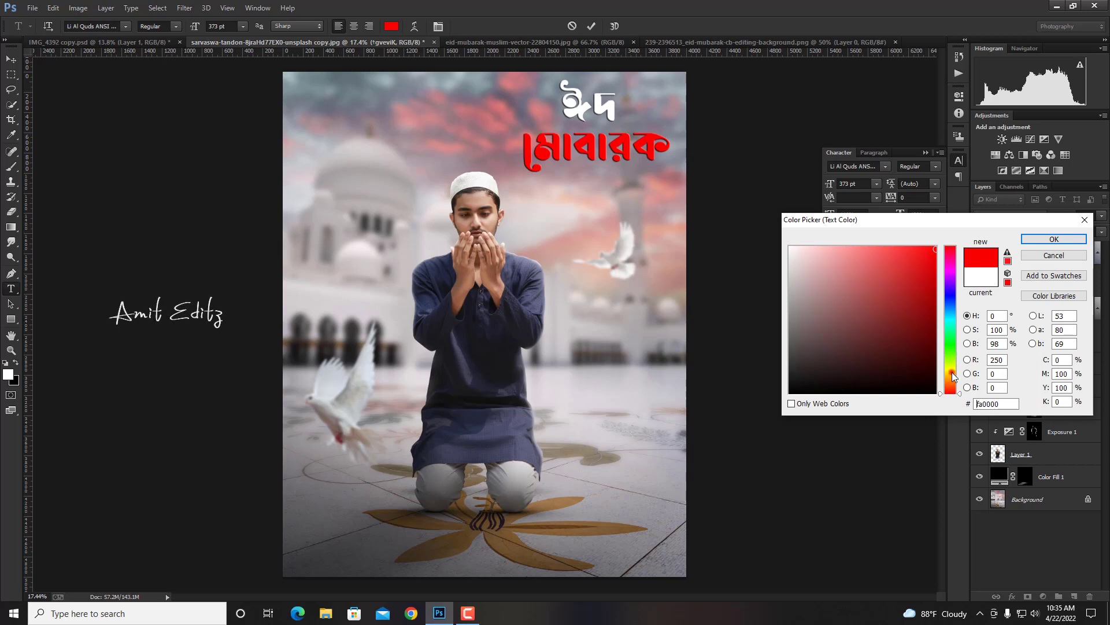
click(951, 372)
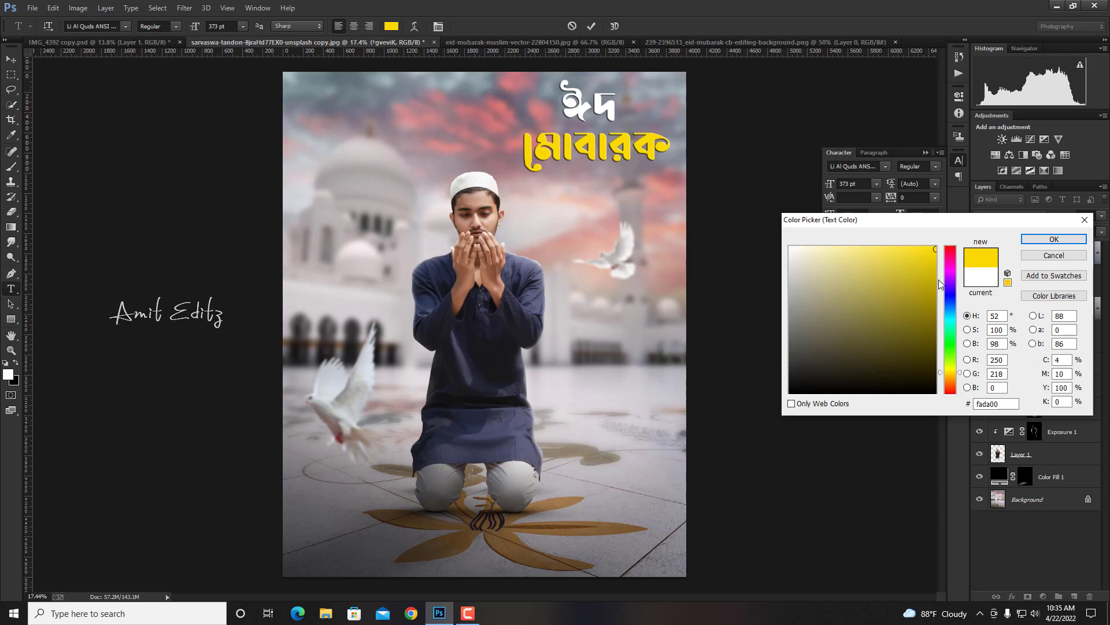
click(950, 320)
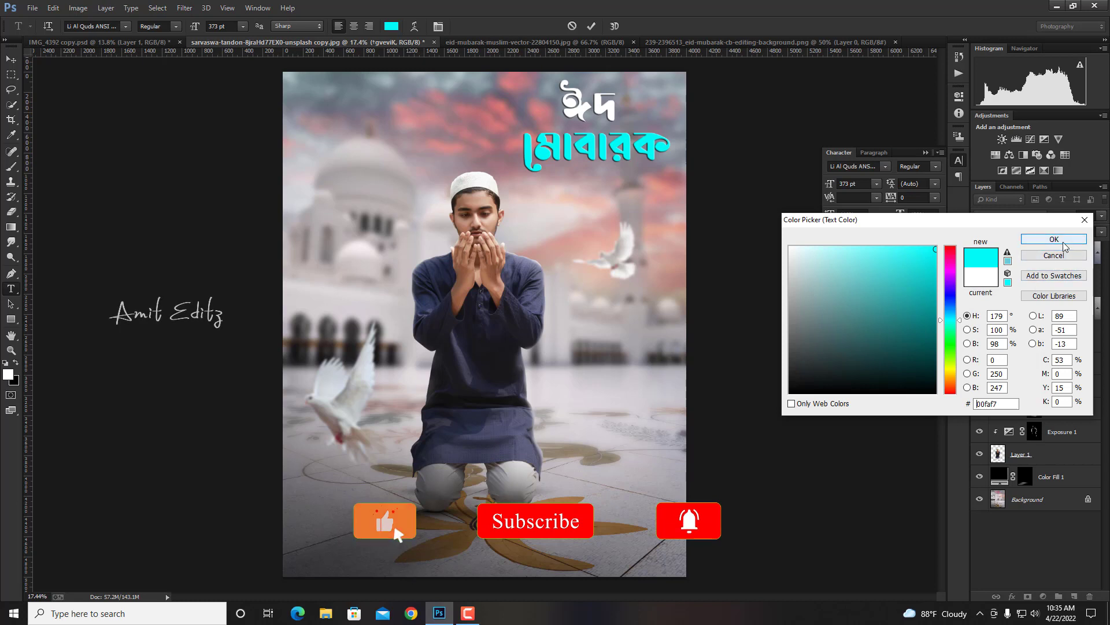
click(932, 322)
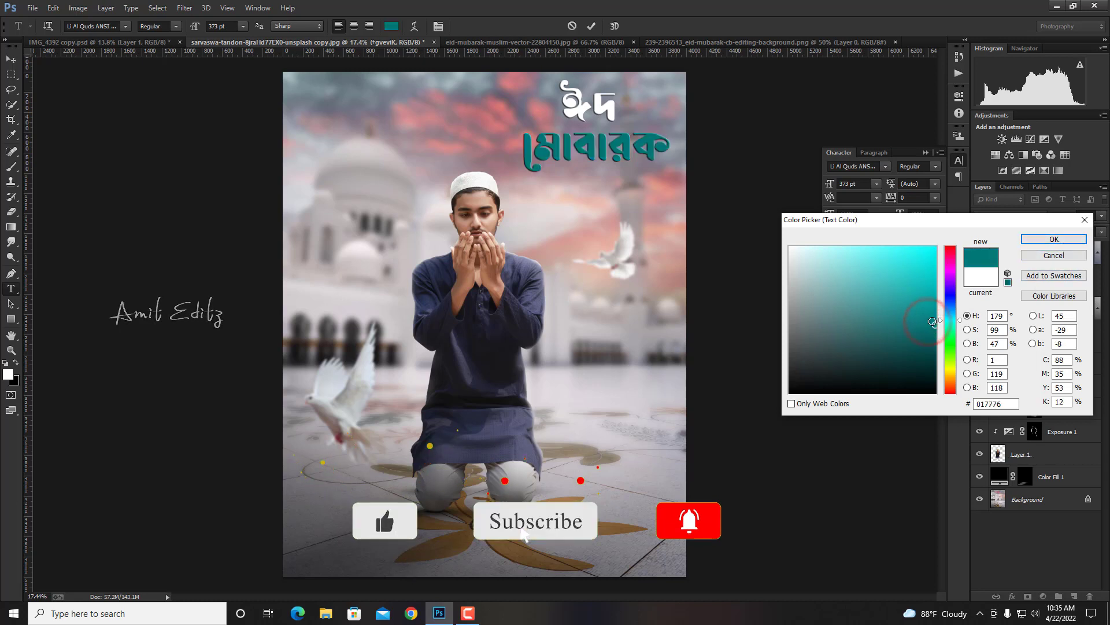
drag(932, 322, 947, 267)
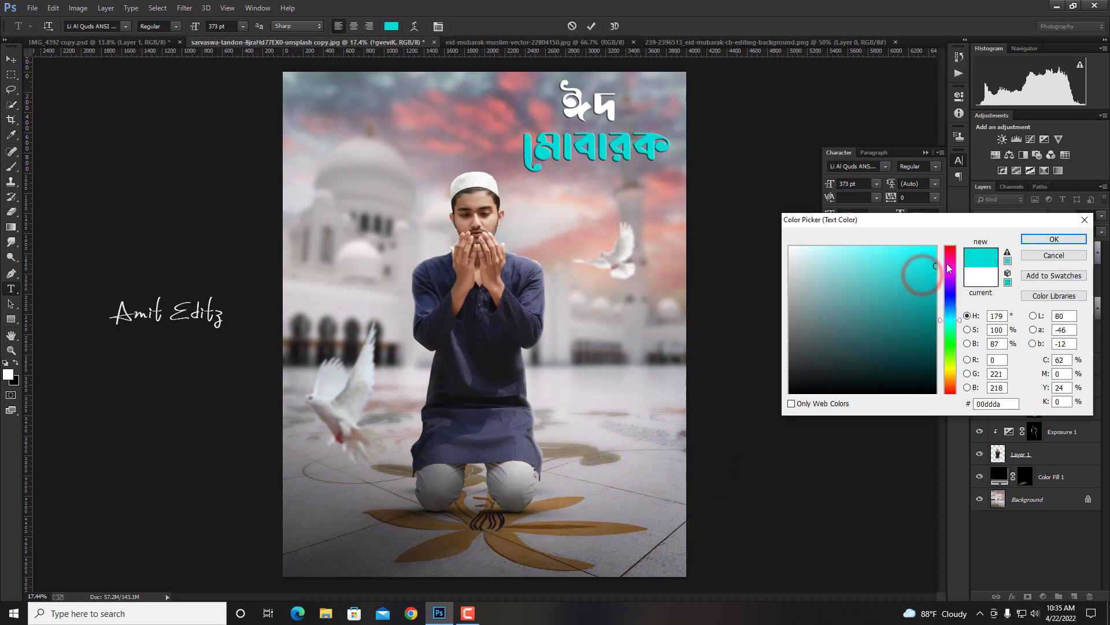
click(1054, 239)
- Commit the text, stamp all visible layers into Layer 5, and crop to the canvas
click(10, 59)
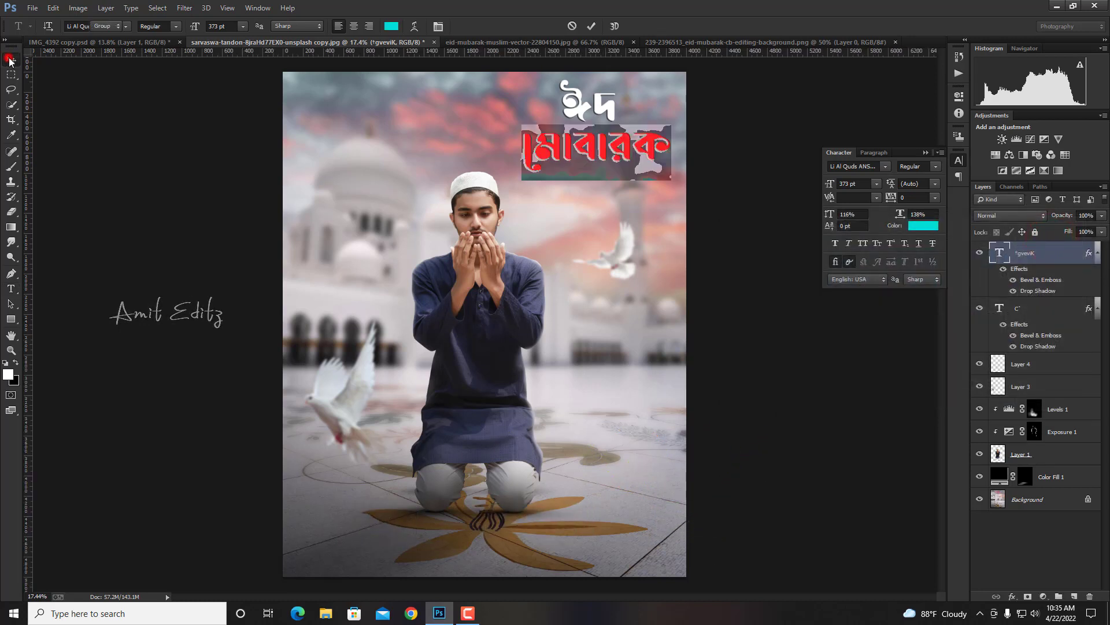
key(ctrl+minus)
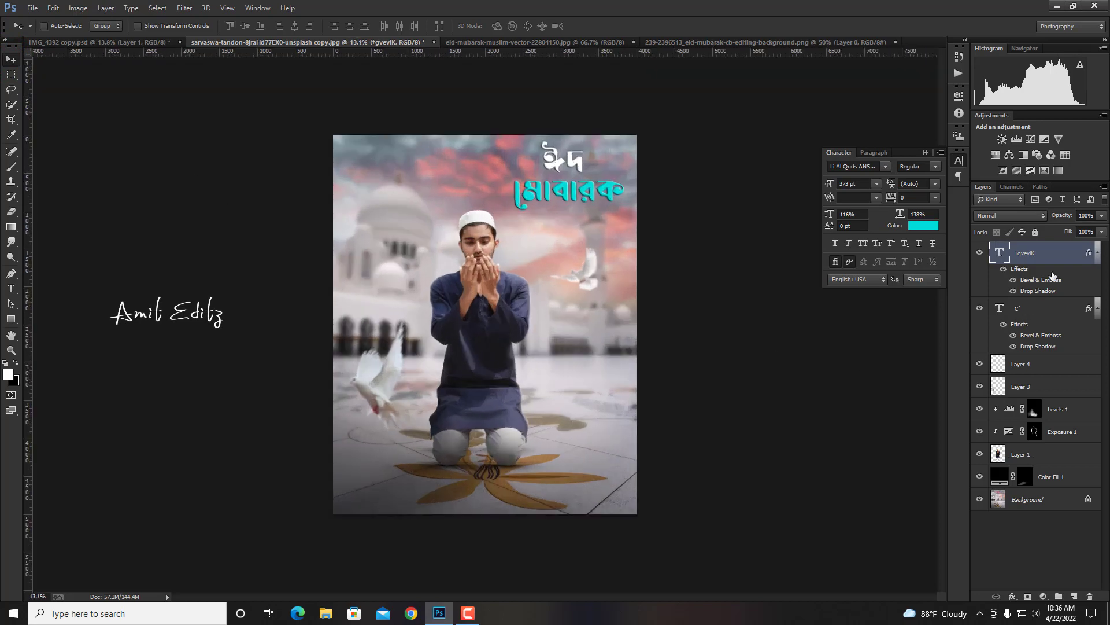
key(ctrl+alt+shift+e)
click(11, 120)
click(478, 295)
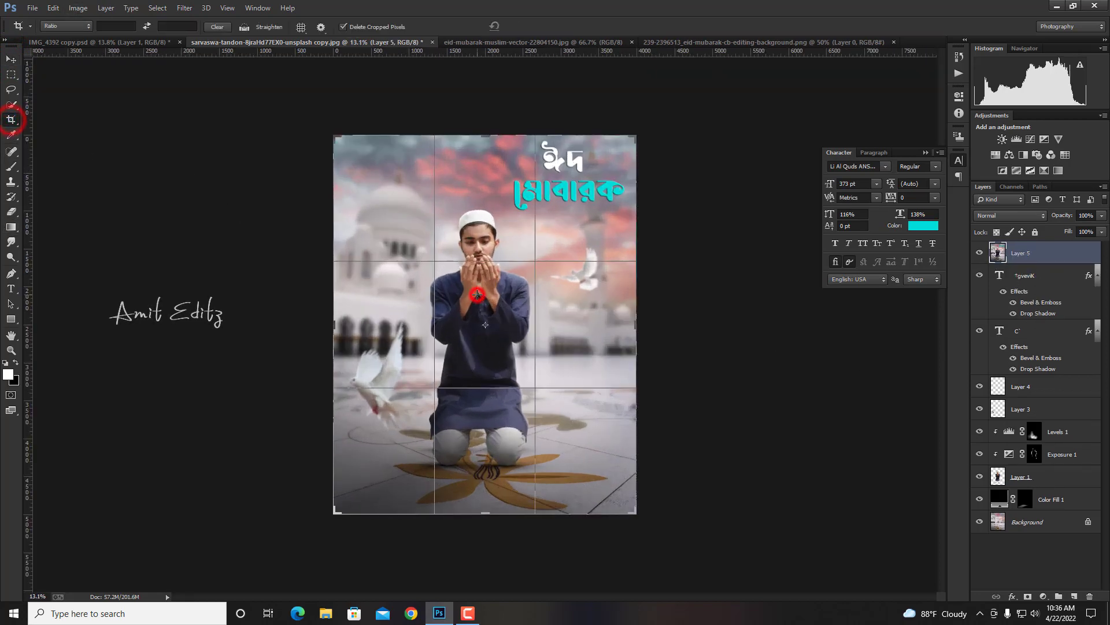
key(Return)
key(ctrl+0)
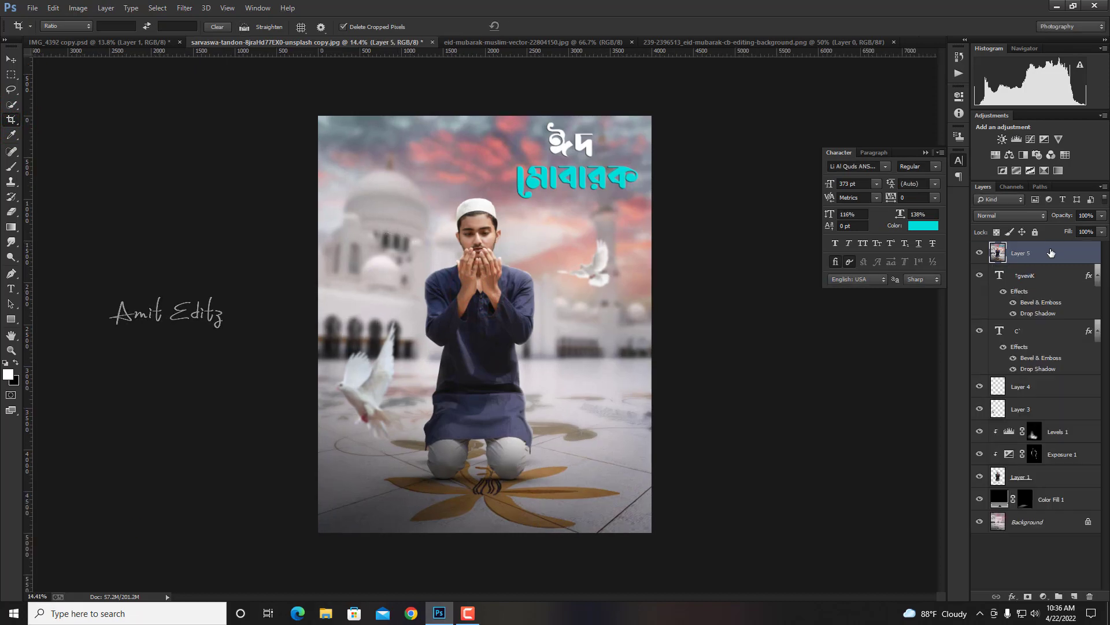
- Duplicate Layer 5 and open the Camera Raw filter on the copy
drag(1051, 253, 1074, 596)
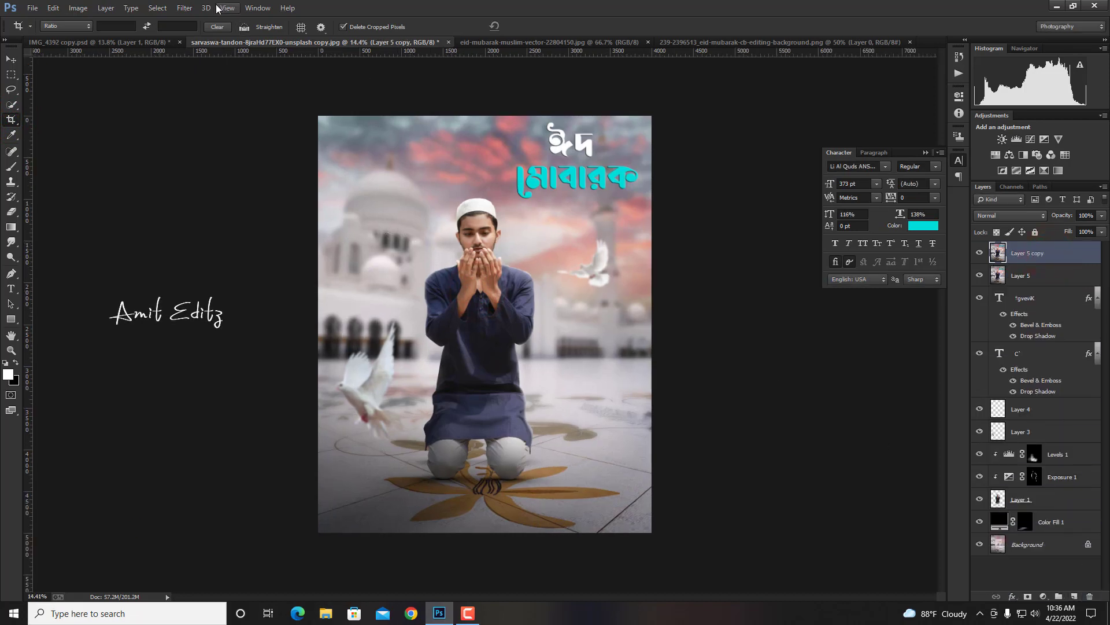
click(184, 8)
click(192, 74)
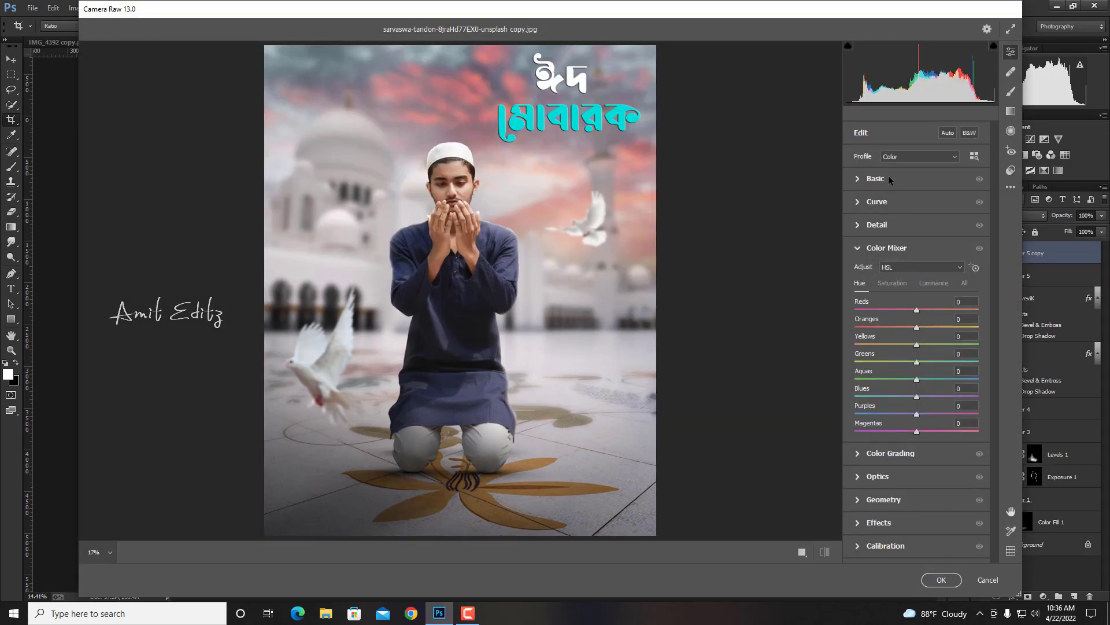
- In Camera Raw Basic, set Contrast +23, Shadows -19, Blacks +10 and Clarity +13
click(890, 180)
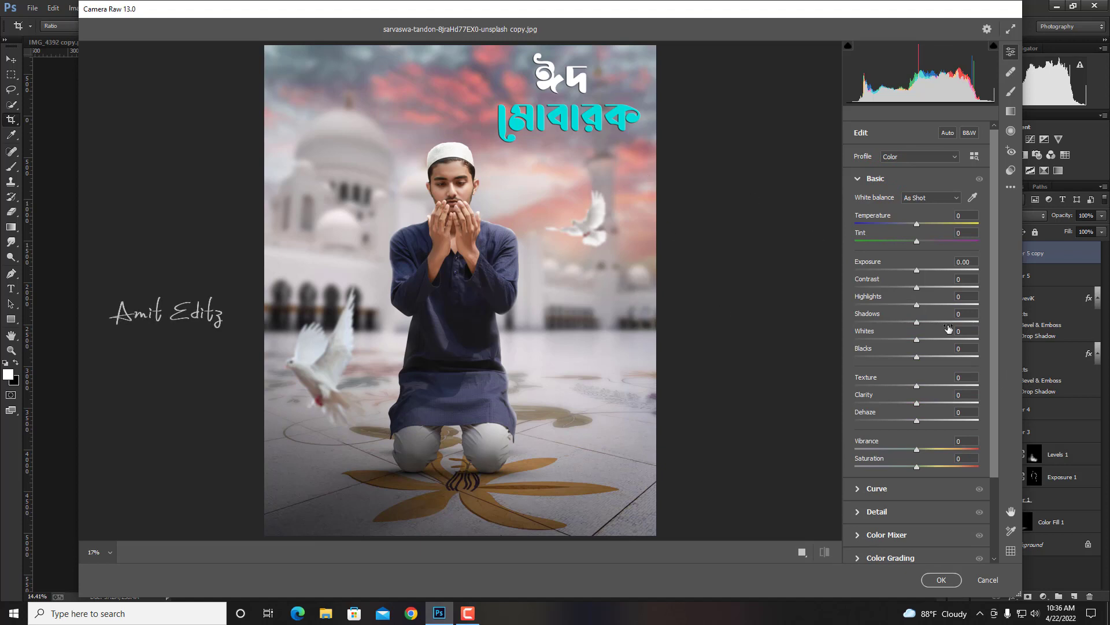
drag(916, 288, 929, 287)
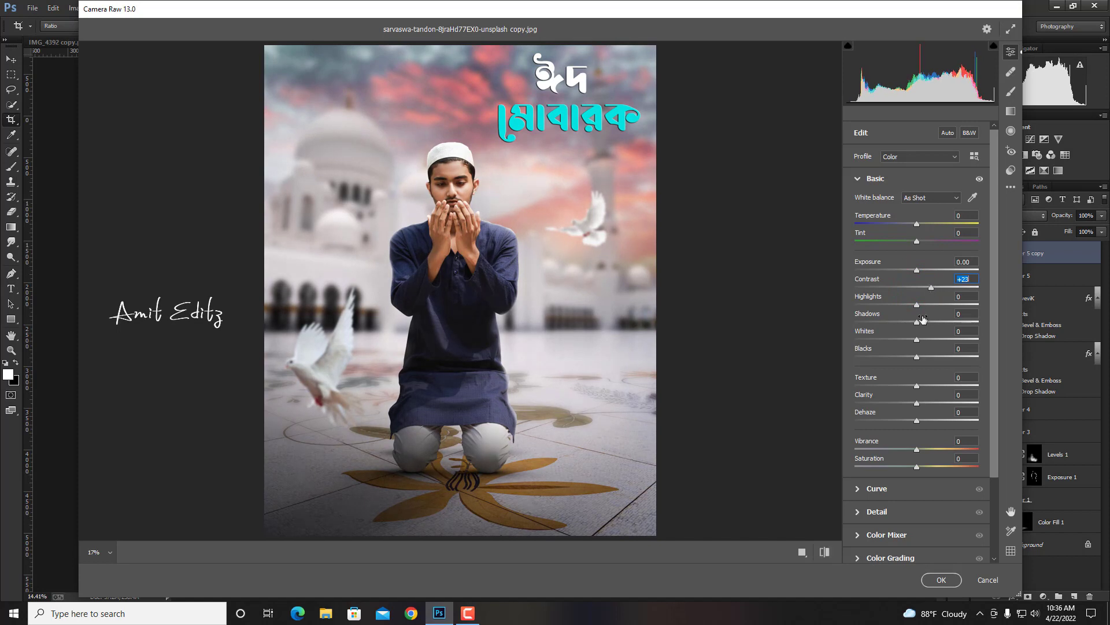
mouse_move(923, 321)
mouse_down()
mouse_move(893, 319)
mouse_move(915, 322)
mouse_move(917, 354)
mouse_up()
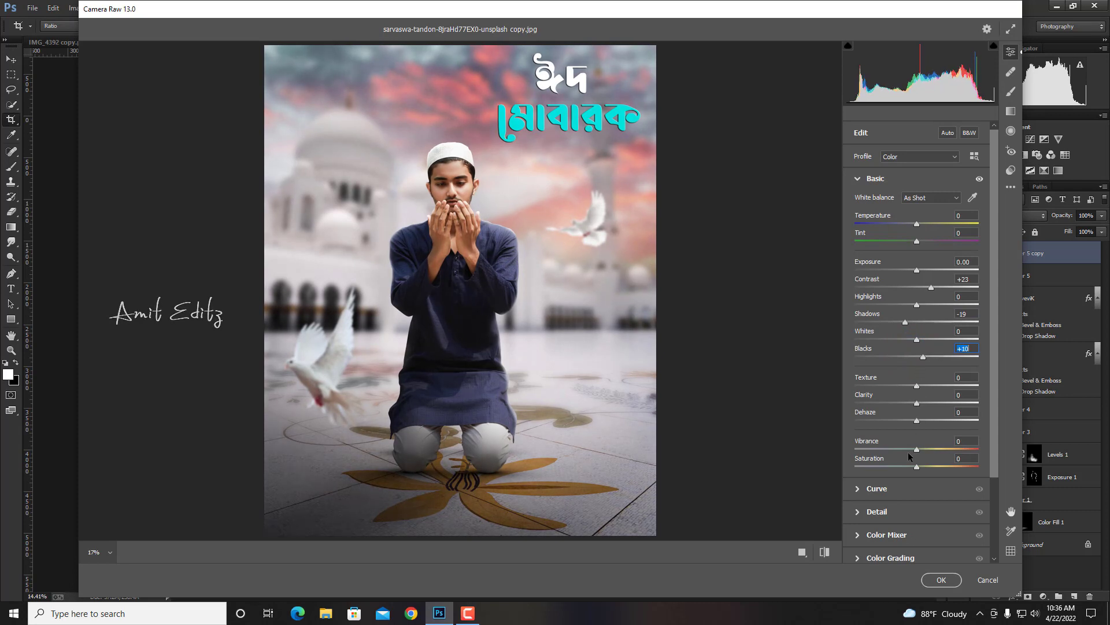
drag(917, 402, 925, 403)
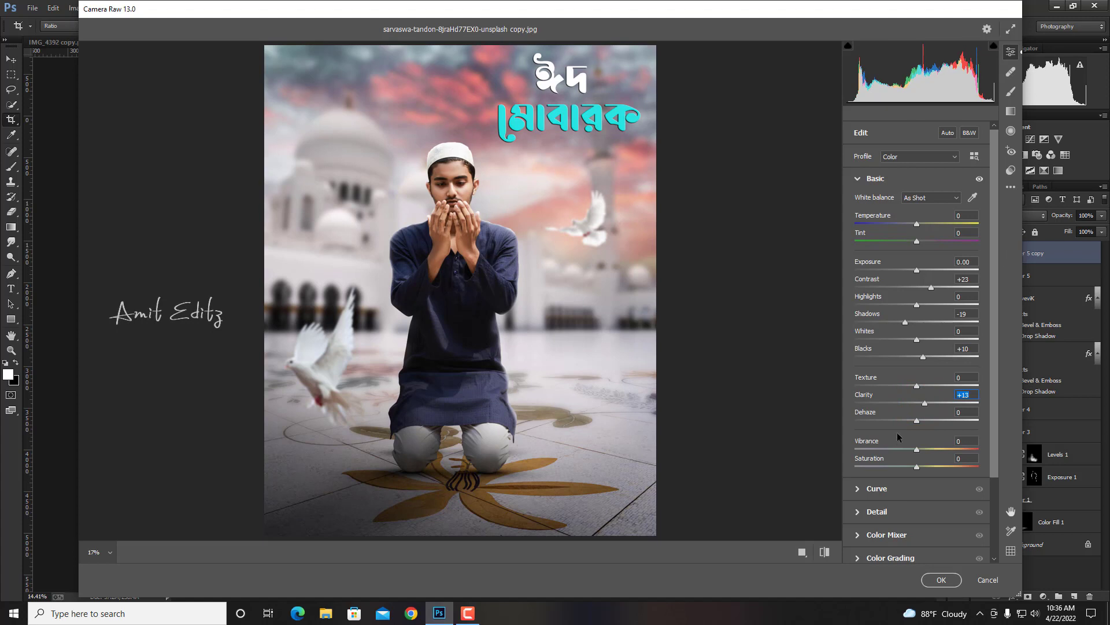
- Darken the image corners with an Optics vignette of -24
scroll(897, 432, down, 3)
click(906, 528)
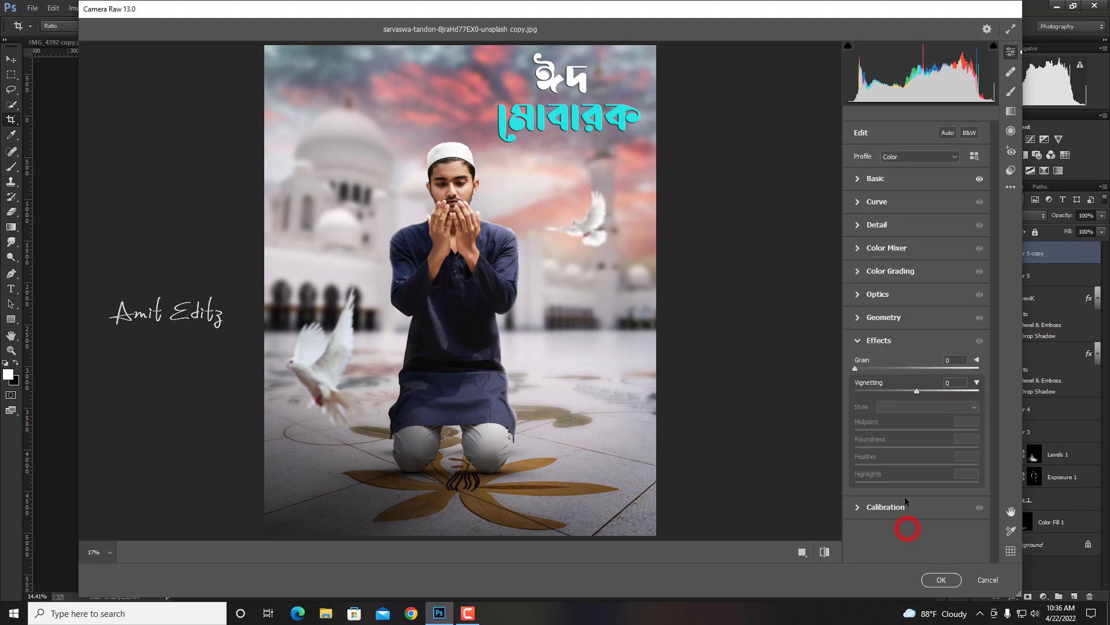
click(912, 391)
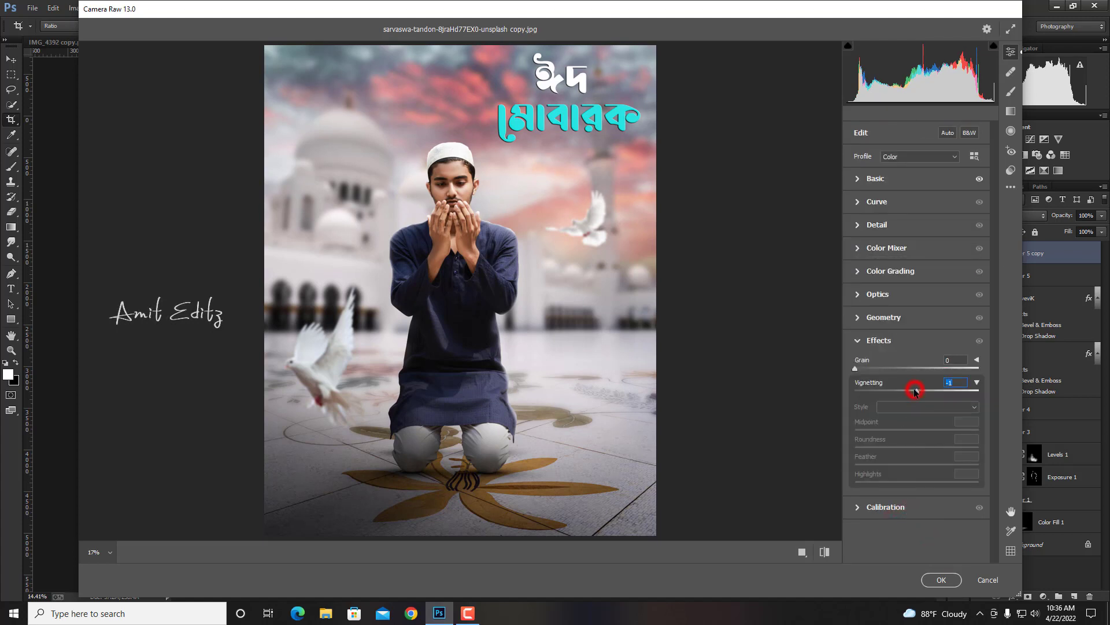
click(889, 340)
click(885, 295)
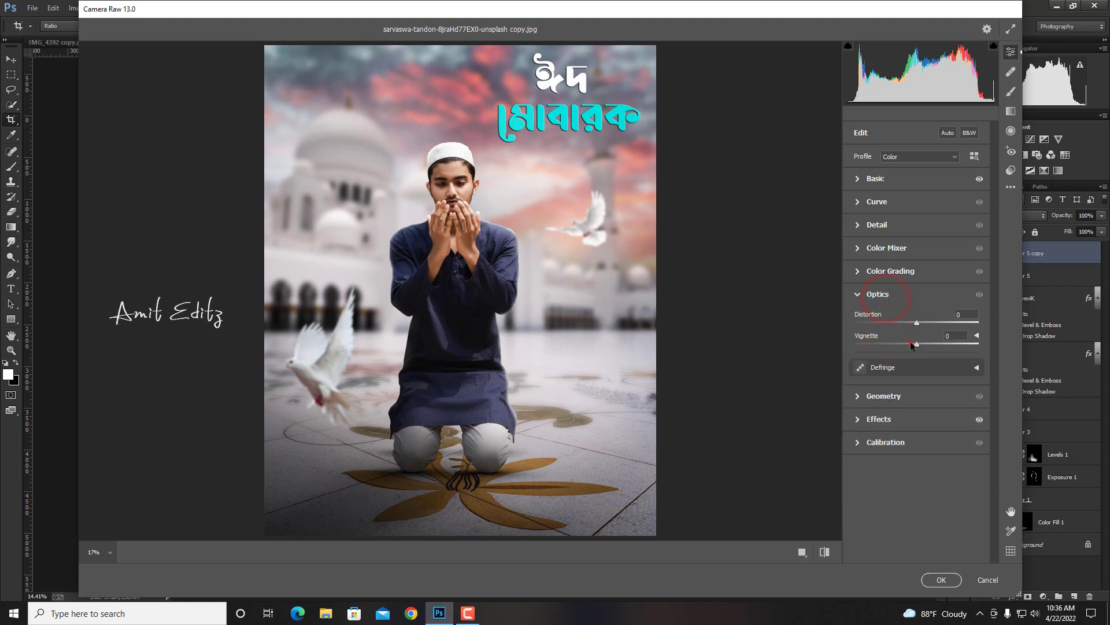
mouse_move(911, 342)
mouse_down()
mouse_move(879, 342)
mouse_move(900, 344)
mouse_up()
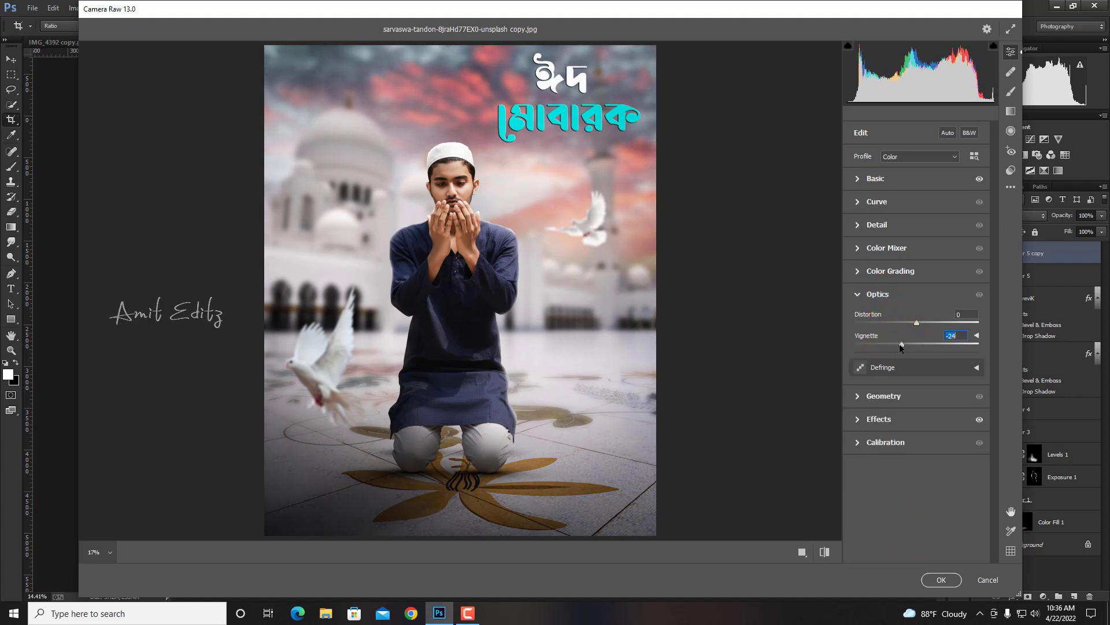
click(889, 249)
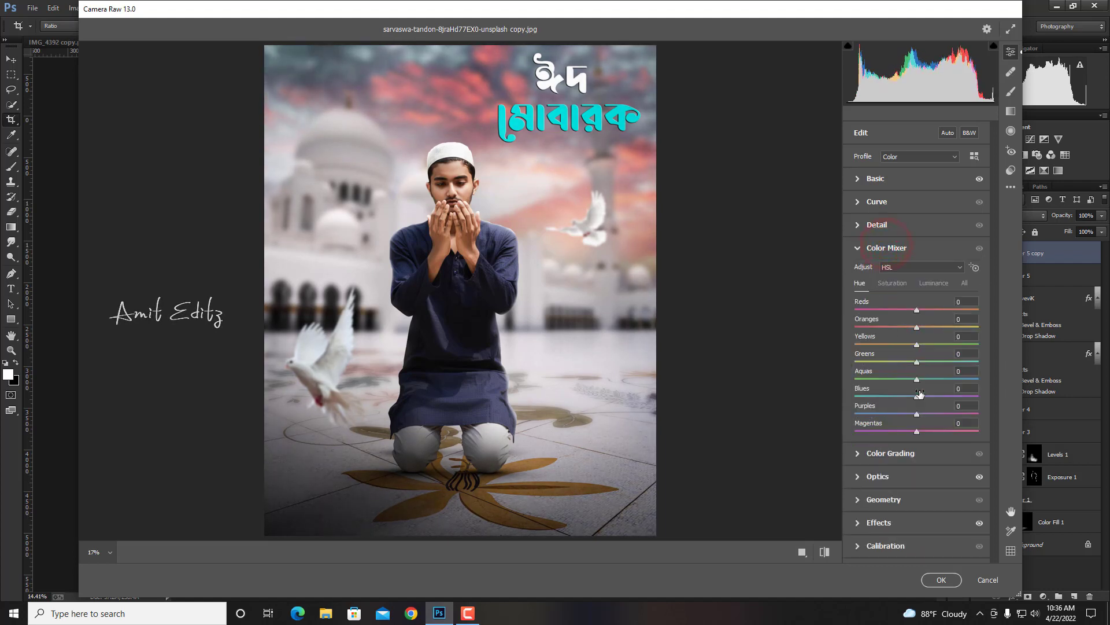
- Shift the blue hues toward teal, reduce aqua saturation and brighten oranges to +15 luminance
drag(916, 396, 854, 394)
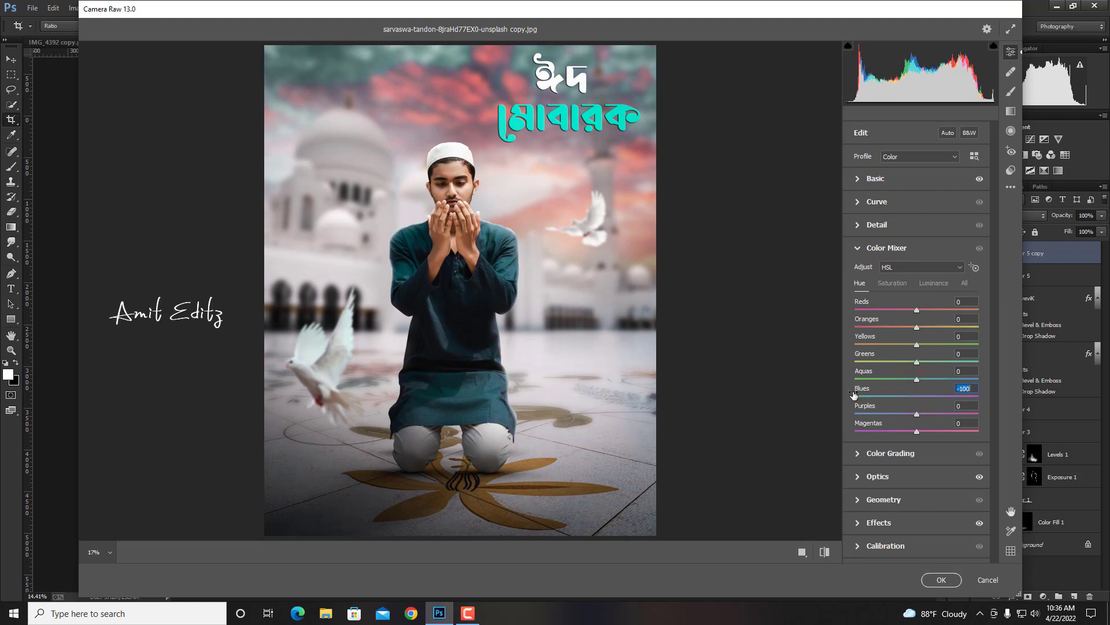
click(892, 283)
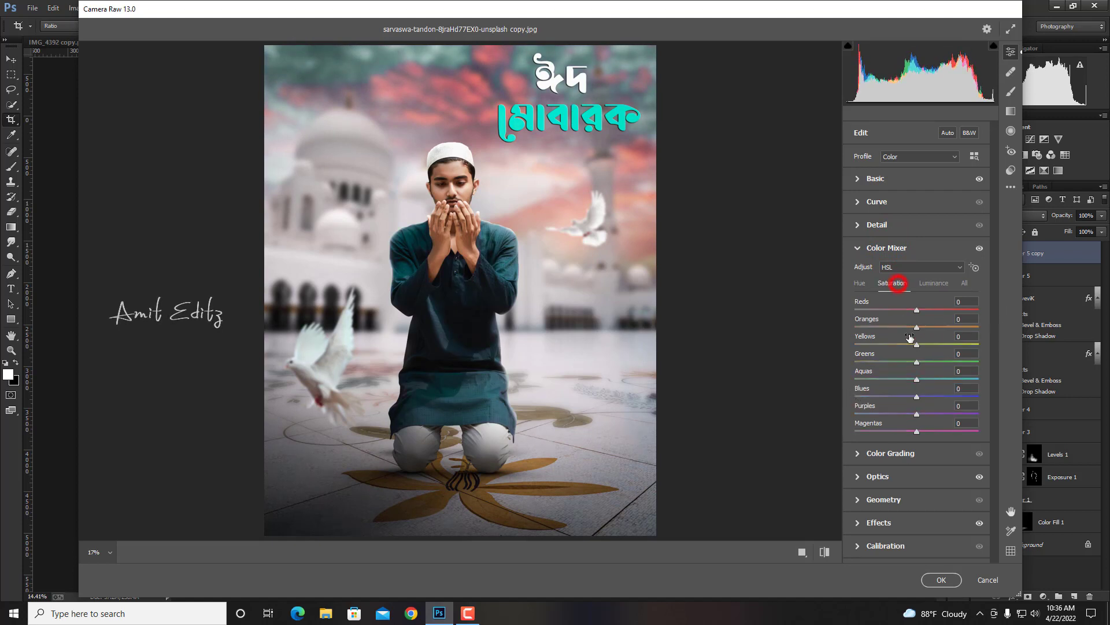
mouse_move(917, 379)
mouse_down()
mouse_move(863, 391)
mouse_move(914, 401)
mouse_up()
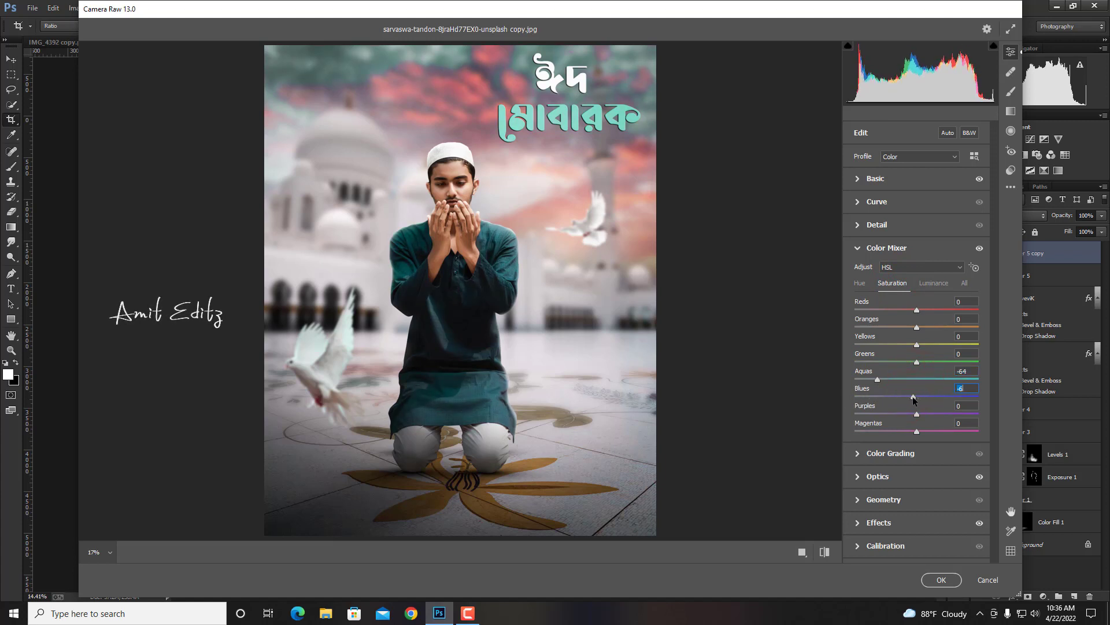
click(930, 283)
drag(916, 328, 926, 326)
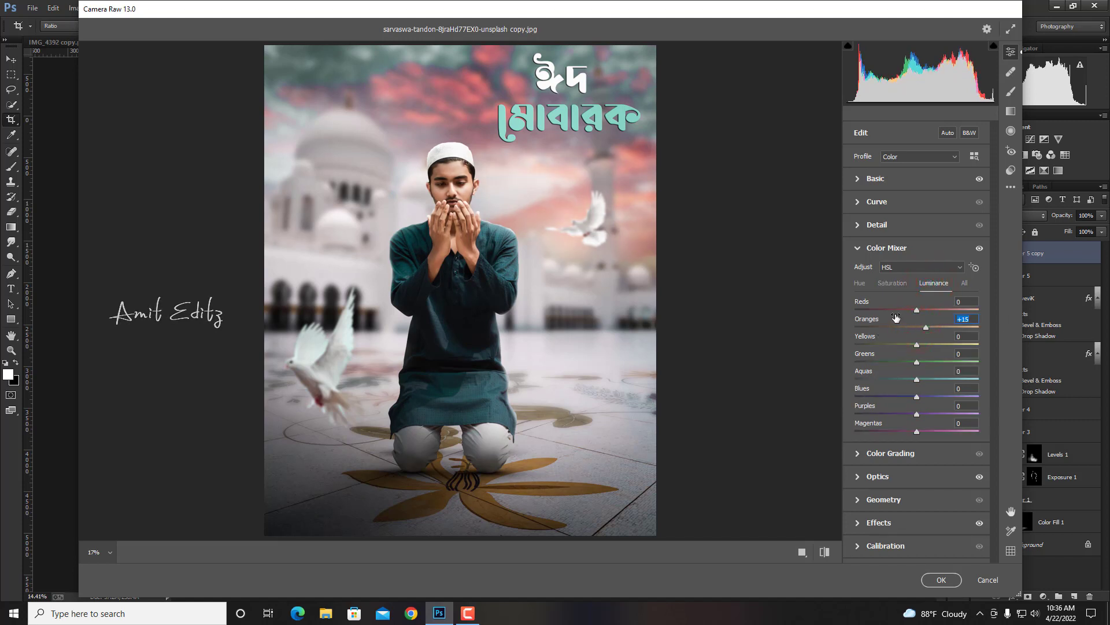
- Cut Blues saturation to -64 and set Calibration Green Primary hue to +20
click(888, 282)
click(879, 379)
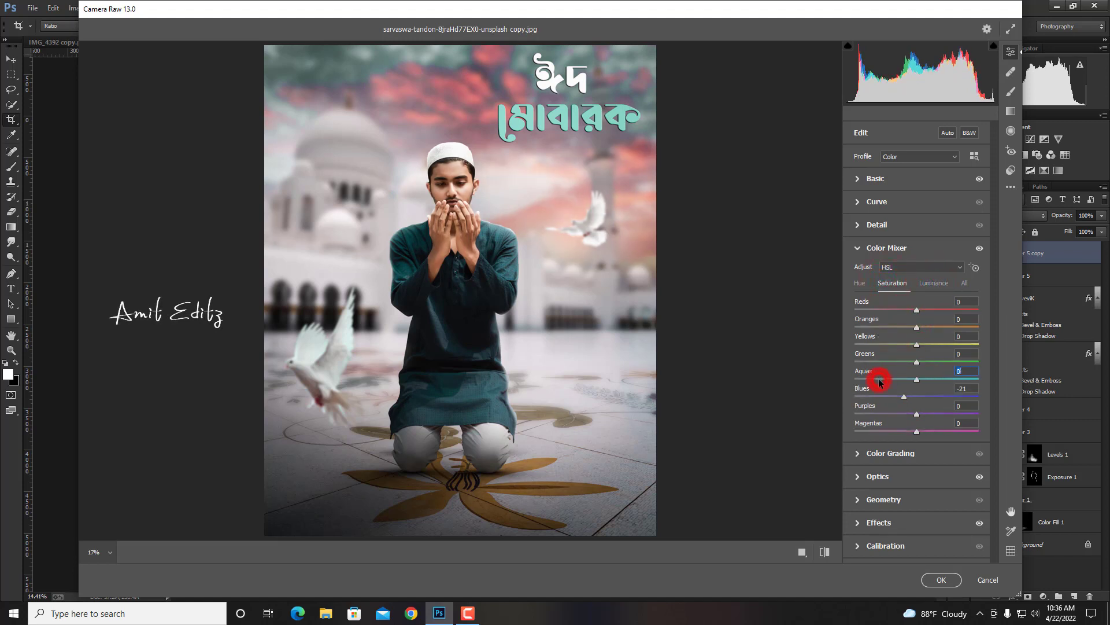
mouse_move(884, 398)
mouse_down()
mouse_move(860, 398)
mouse_move(882, 402)
mouse_up()
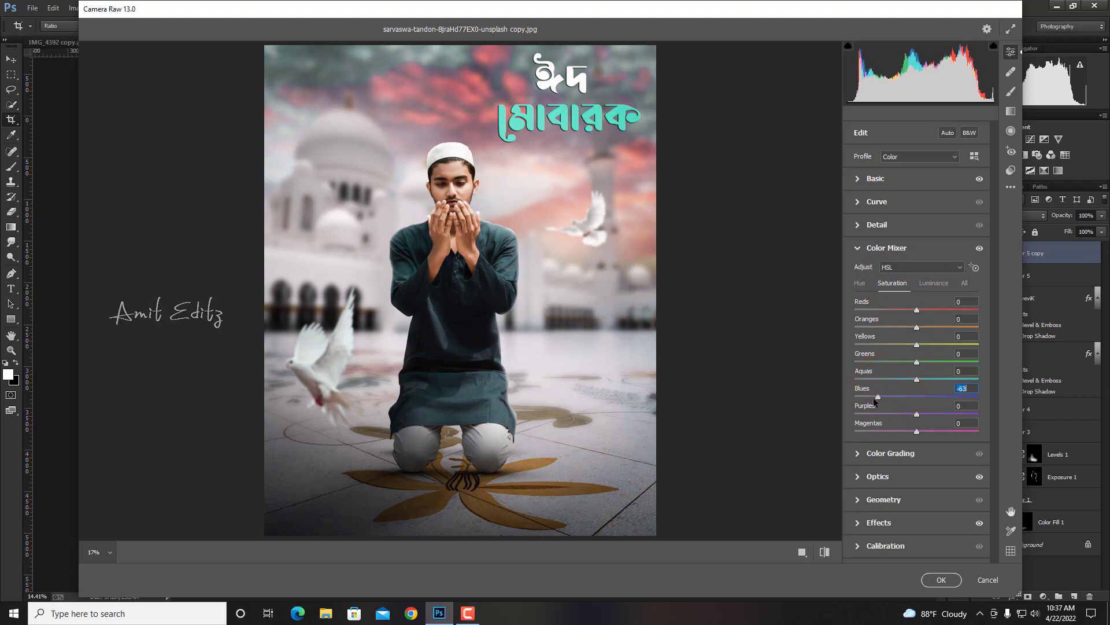
click(886, 545)
drag(916, 481, 927, 485)
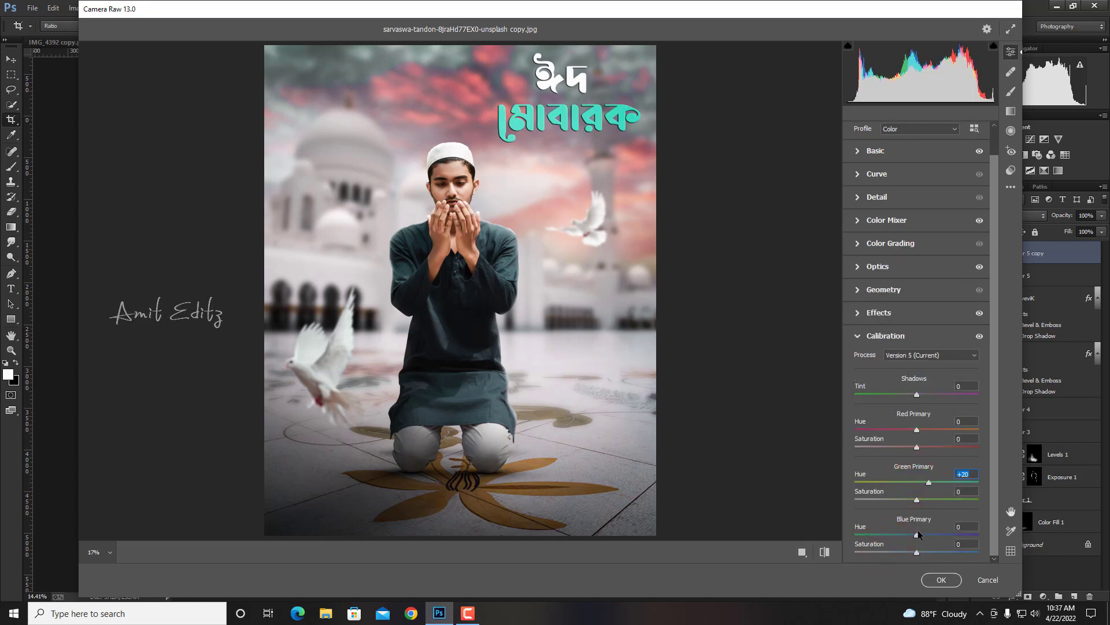
- On the blue tone curve, lift the black point and pull down the white point
click(890, 174)
click(940, 220)
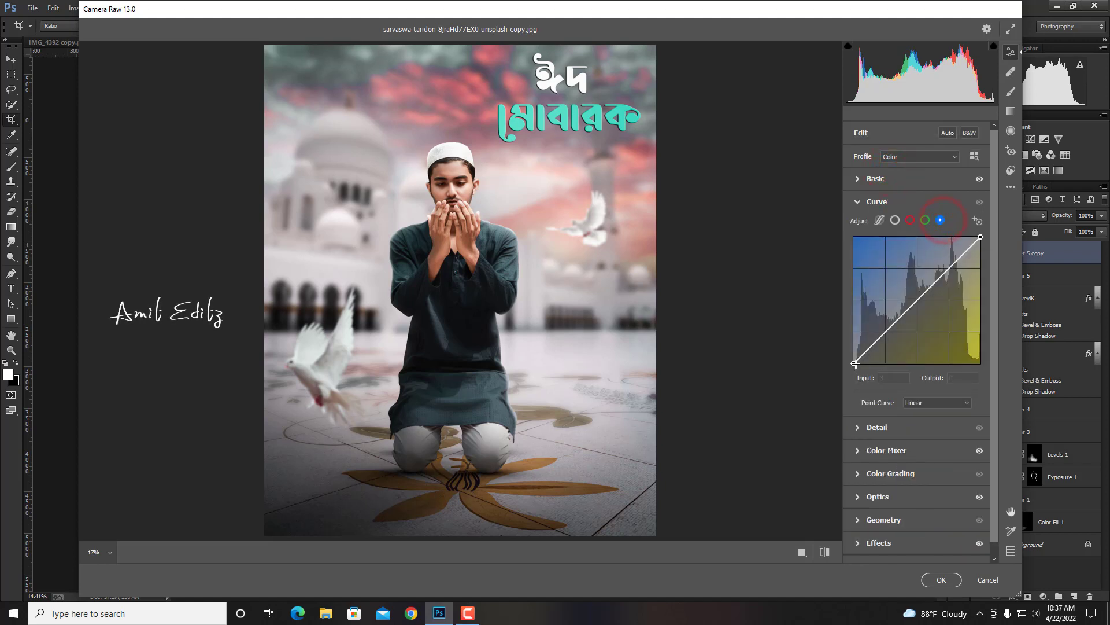
drag(854, 363, 853, 360)
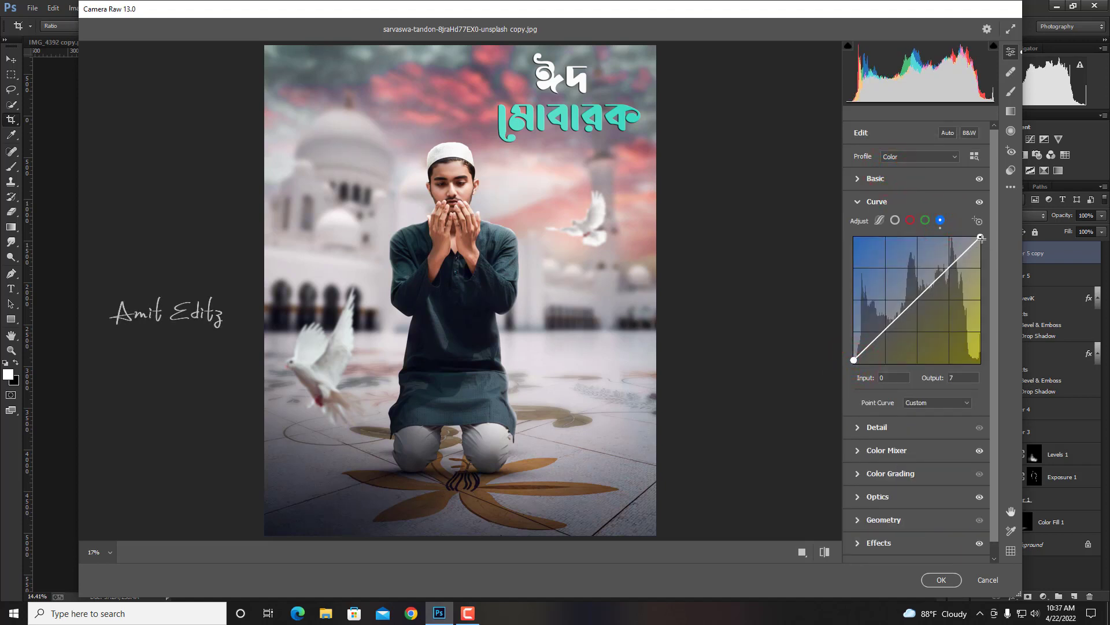
drag(981, 236, 980, 244)
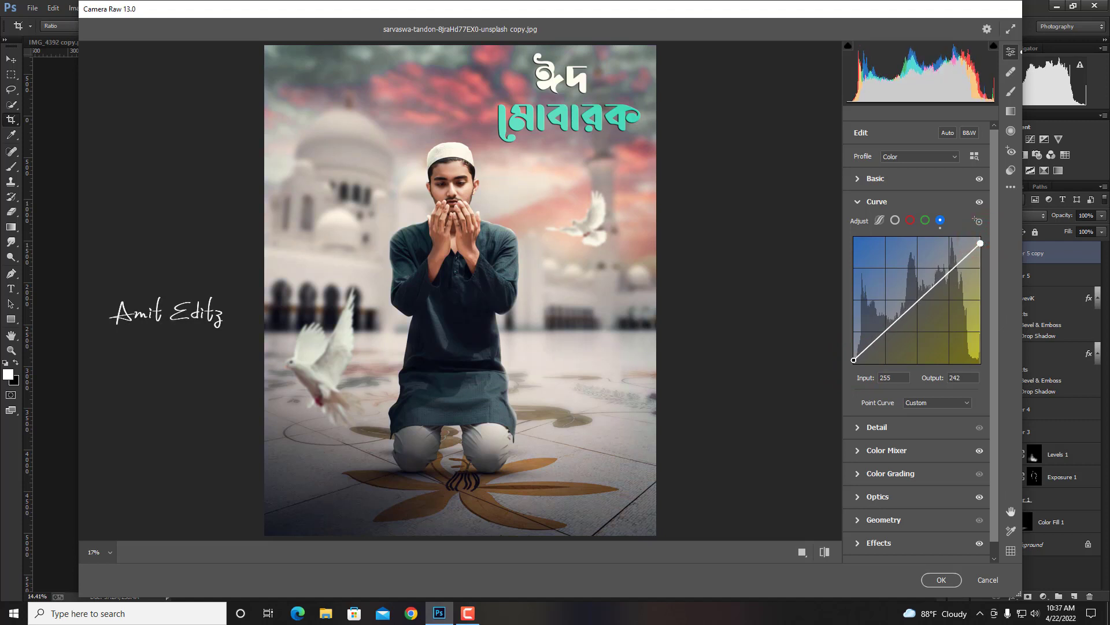
- Brighten the Oranges luminance to +26 in the Color Mixer
click(905, 450)
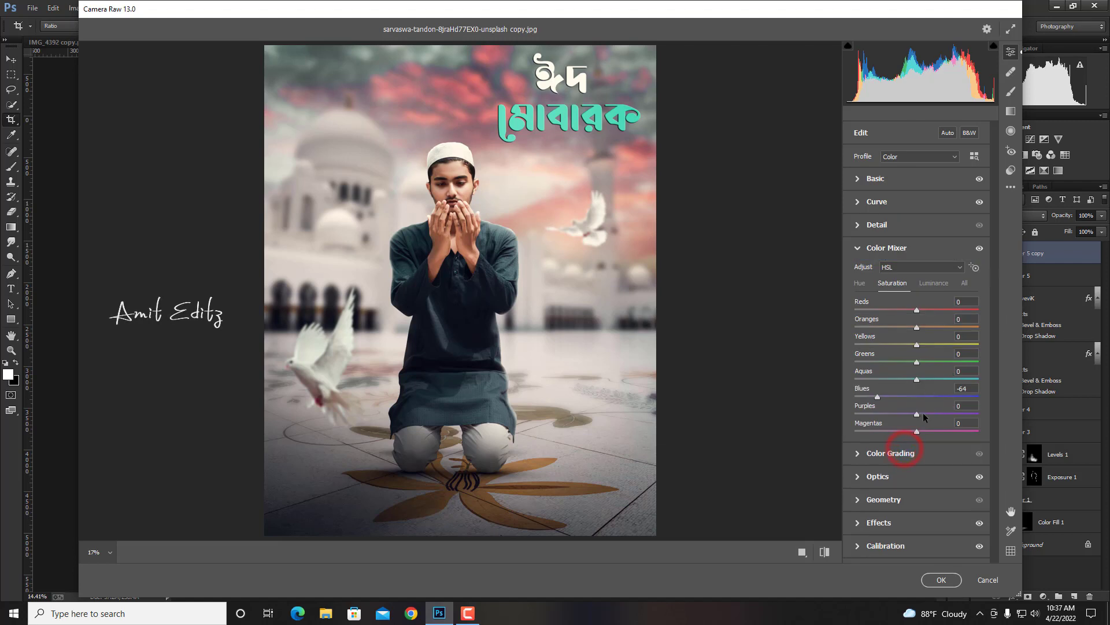
click(933, 283)
drag(917, 327, 933, 330)
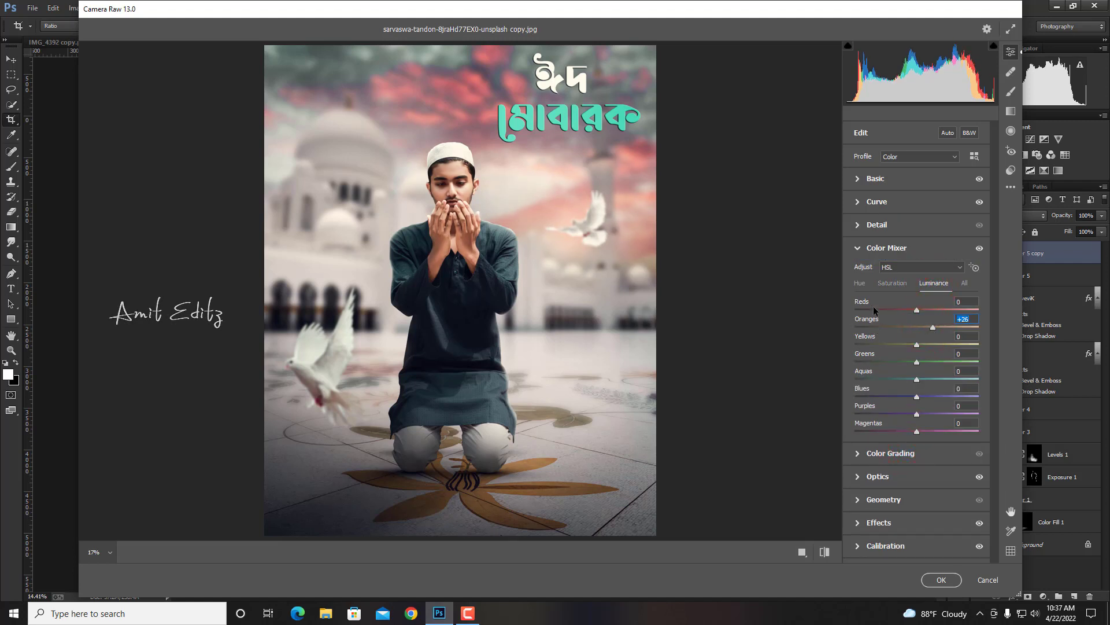
- Add a low point on the overall curve and raise its black point to lift shadows
click(879, 201)
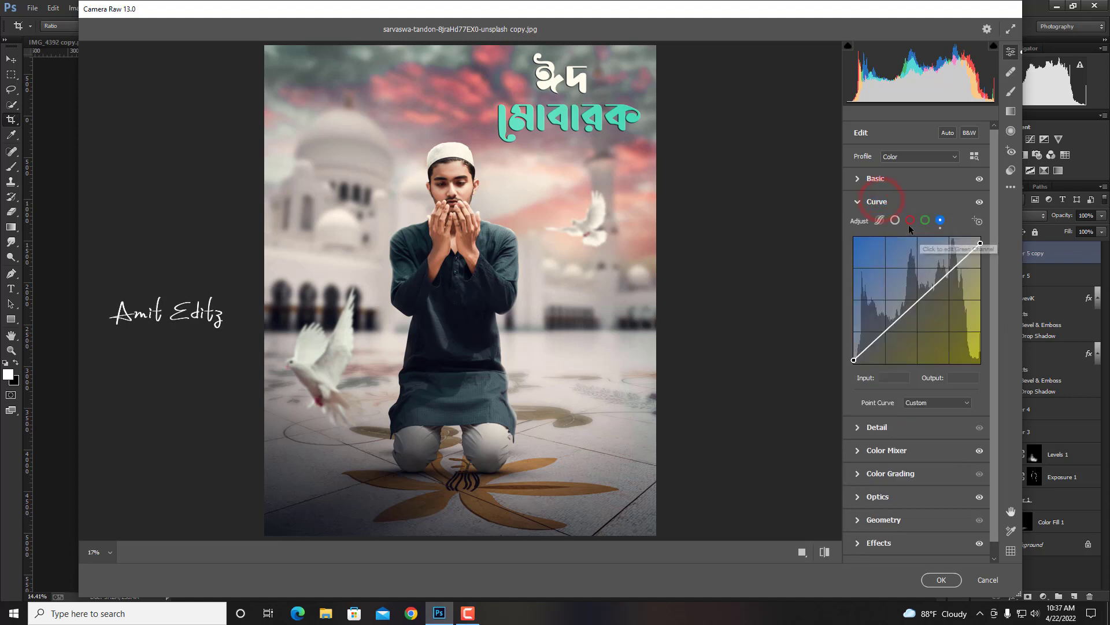
click(894, 220)
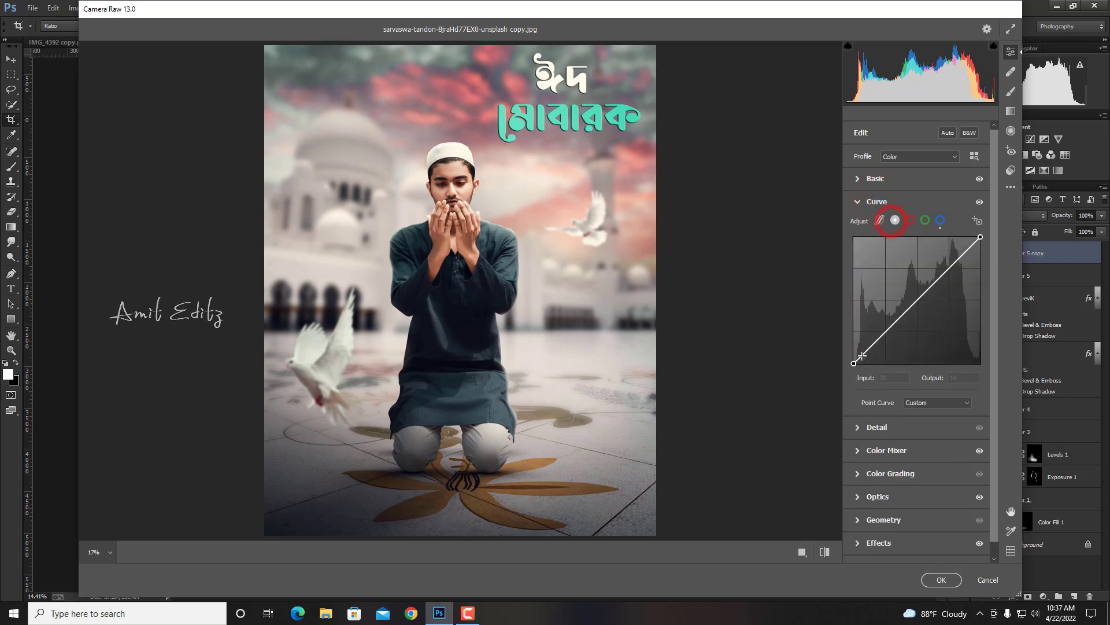
click(885, 332)
drag(853, 363, 857, 356)
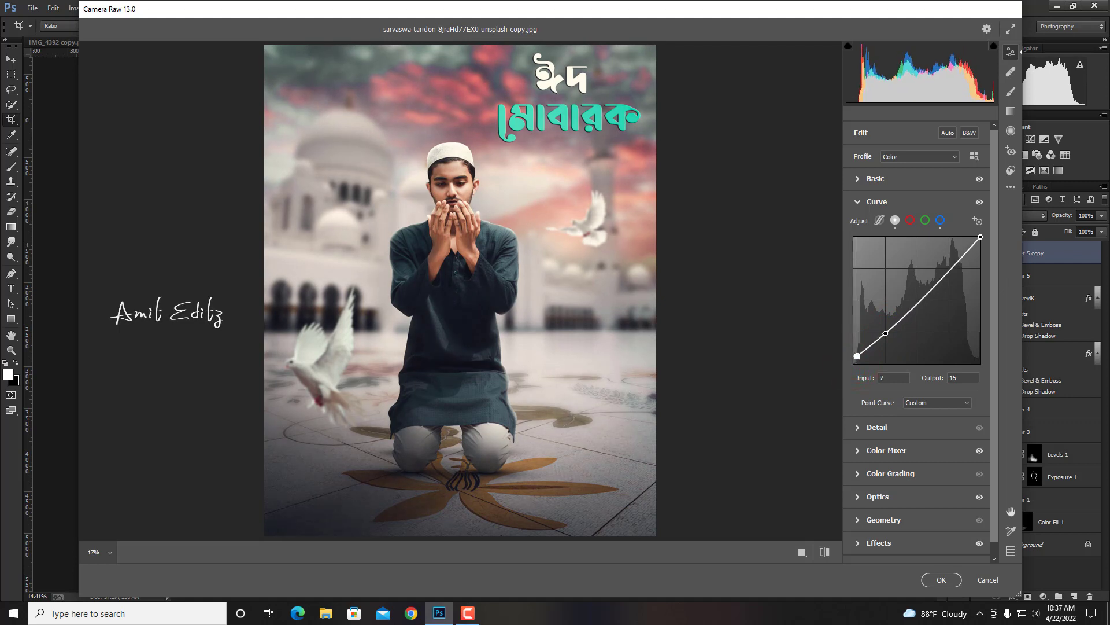
- Set Detail sharpening to 27 and adjust the Effects grain amount
click(885, 426)
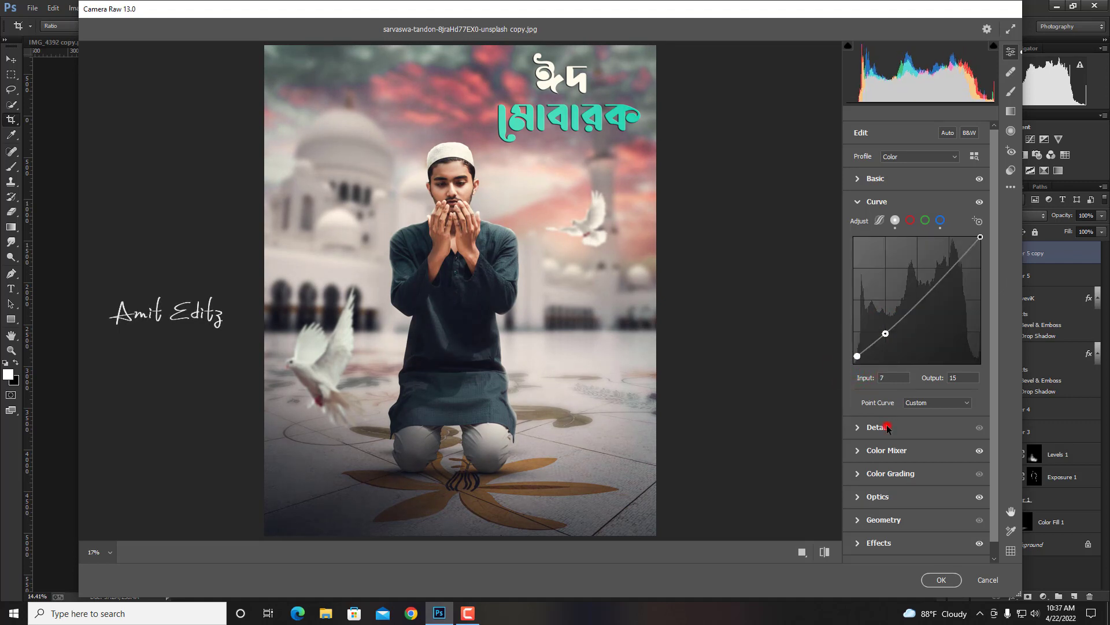
click(871, 254)
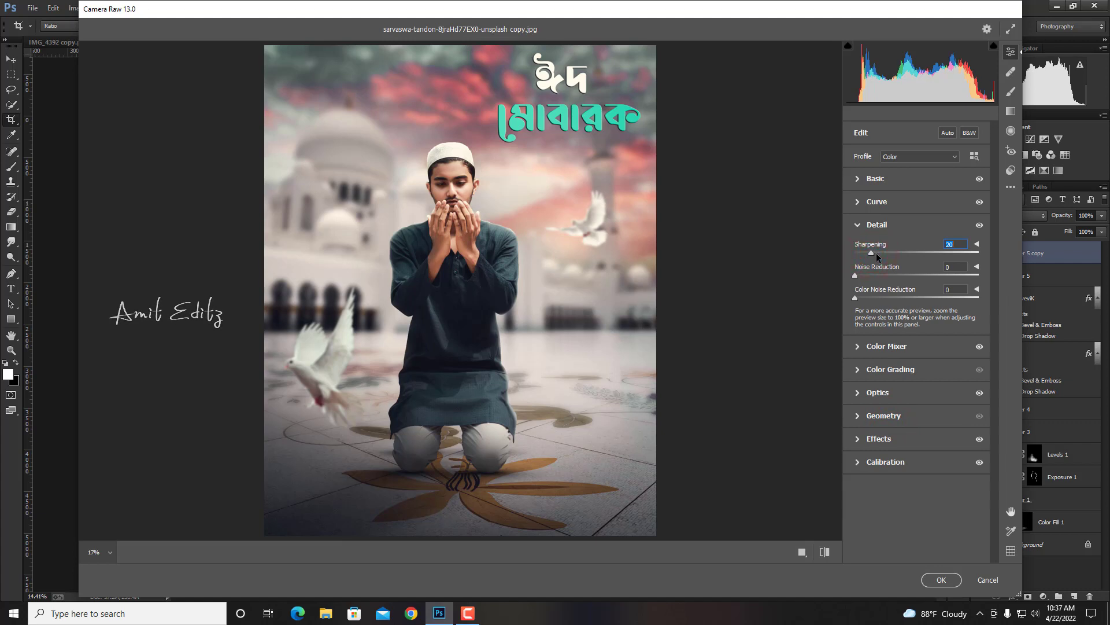
click(876, 253)
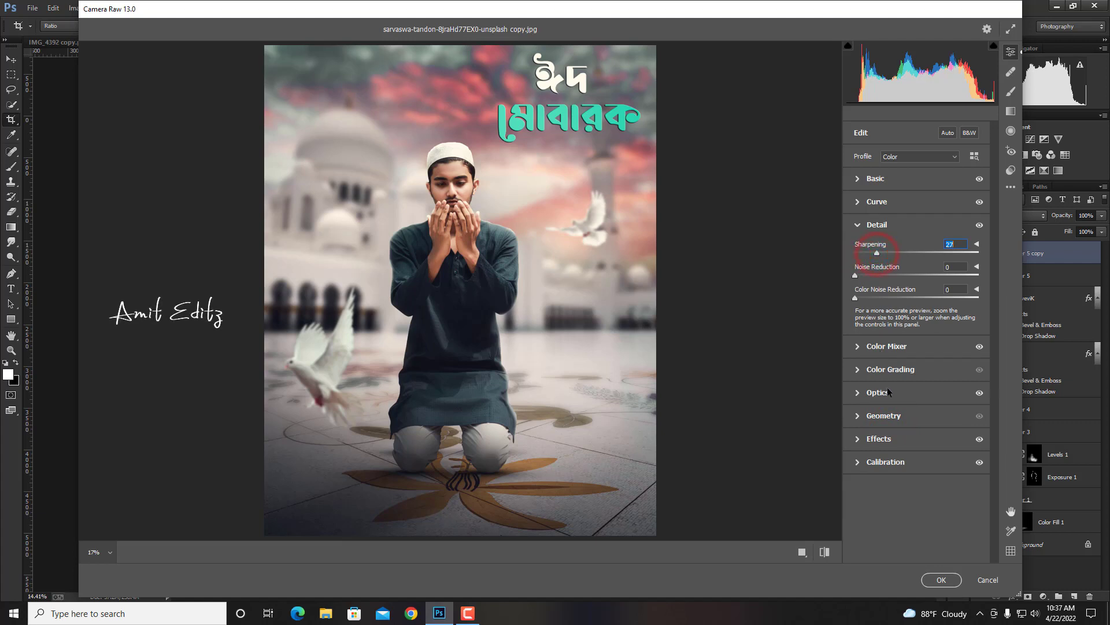
click(880, 437)
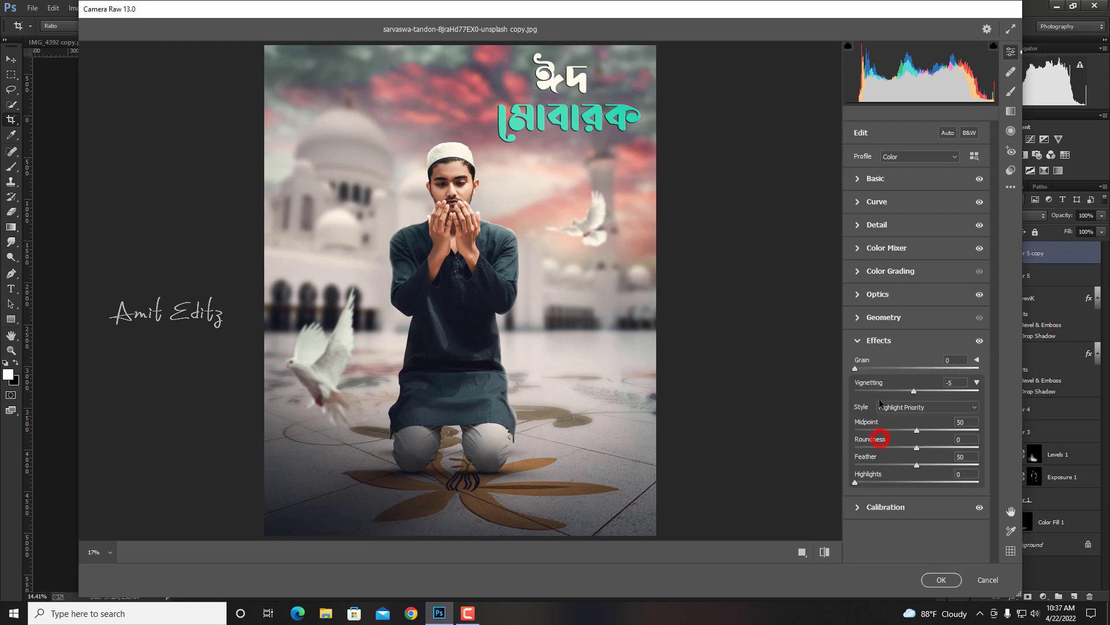
click(866, 368)
- Set the Blues saturation in the Color Mixer to -32
click(887, 250)
click(861, 283)
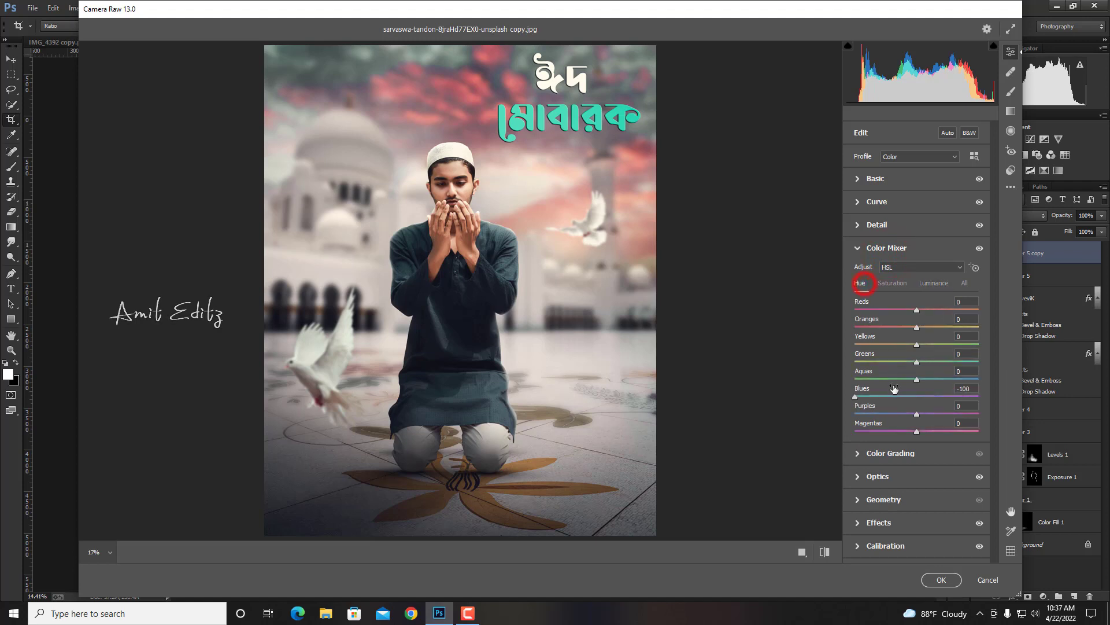
click(892, 282)
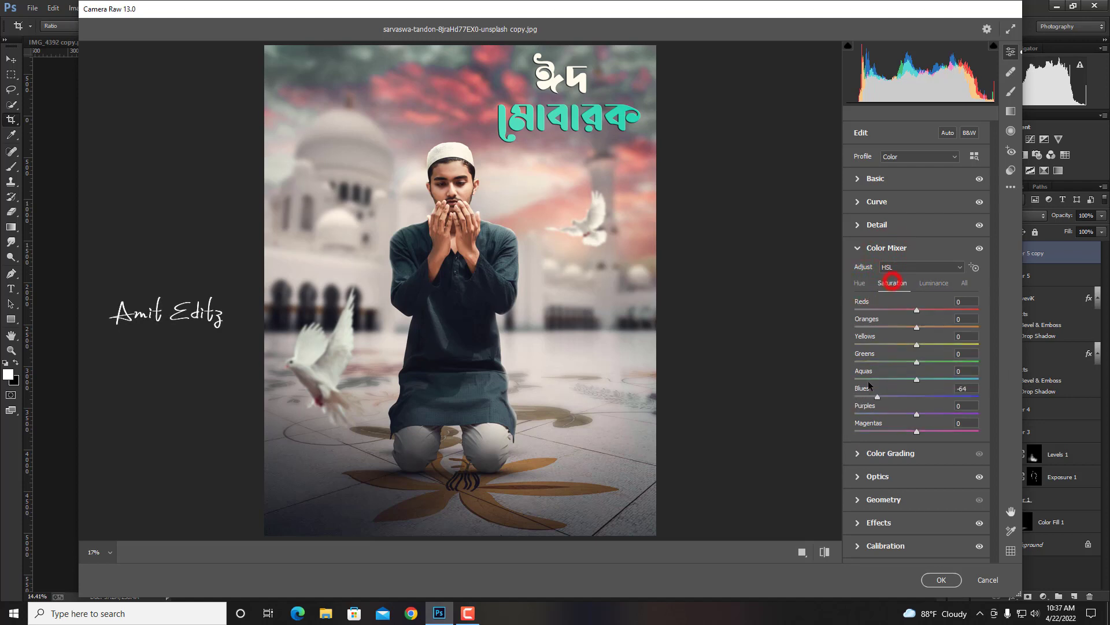
mouse_move(906, 399)
mouse_down()
mouse_move(925, 399)
mouse_move(839, 393)
mouse_up()
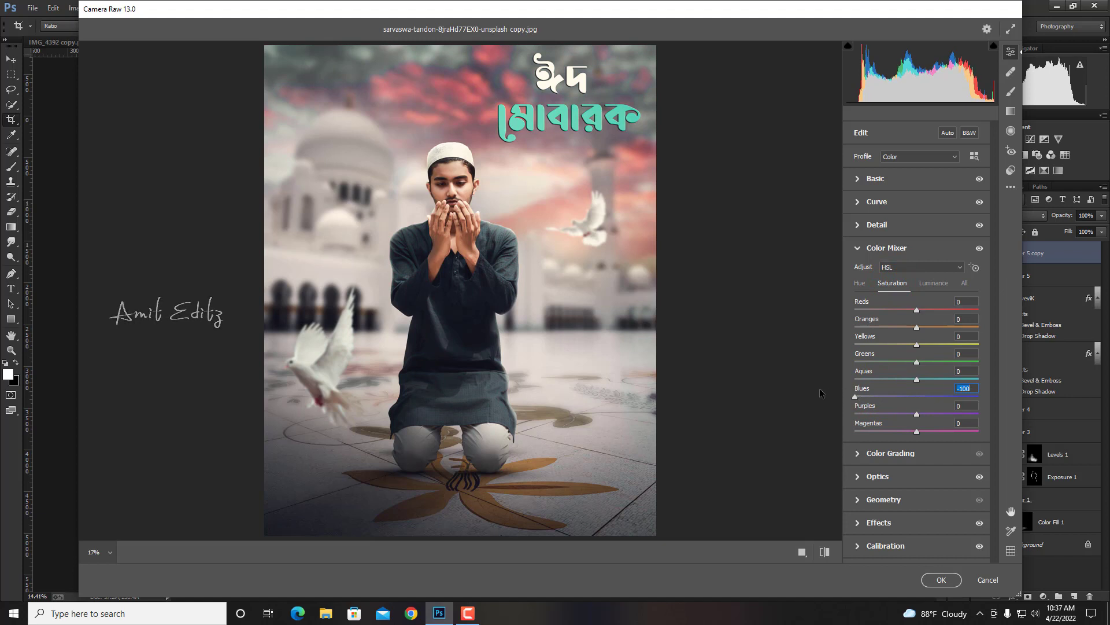
drag(835, 394, 896, 397)
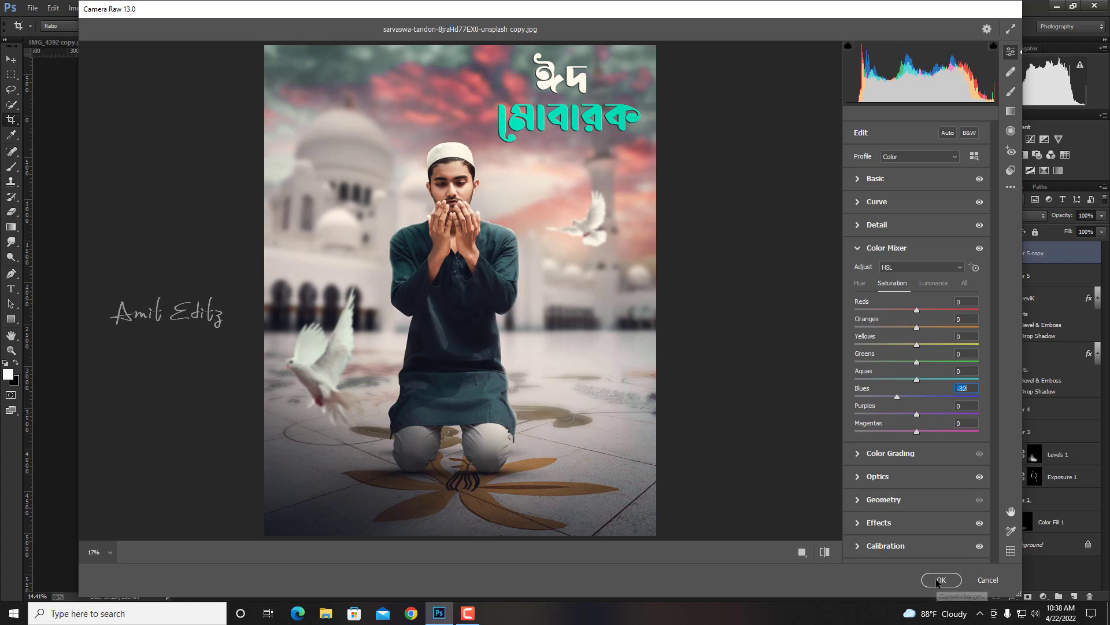
- Set curve Shadows to -11 and Blacks to +23, then apply the Camera Raw edits
click(880, 202)
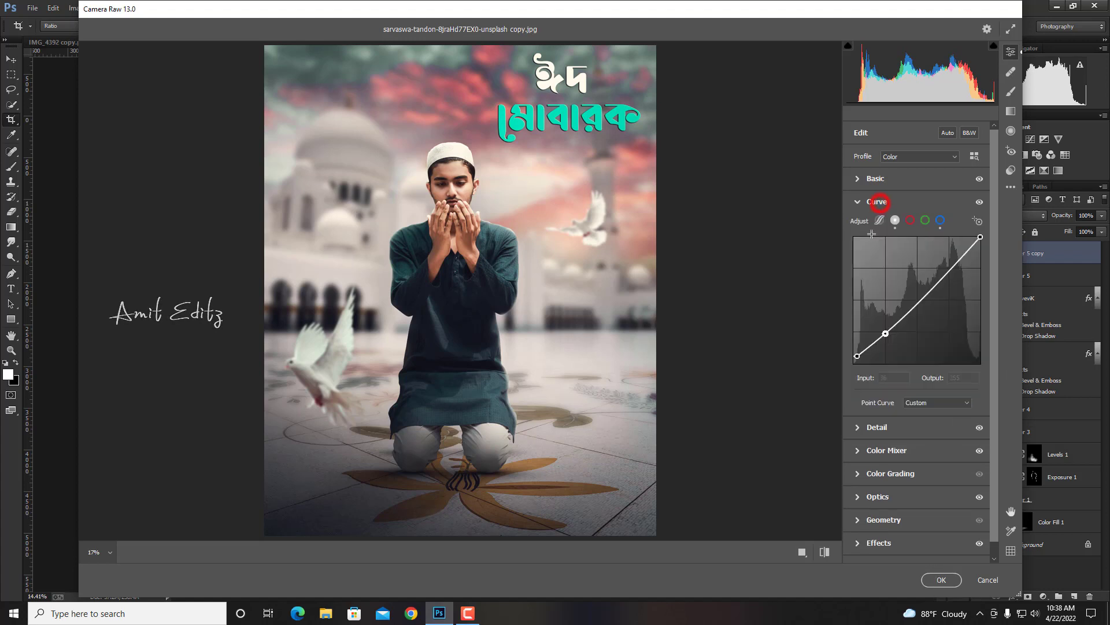
drag(917, 447, 918, 431)
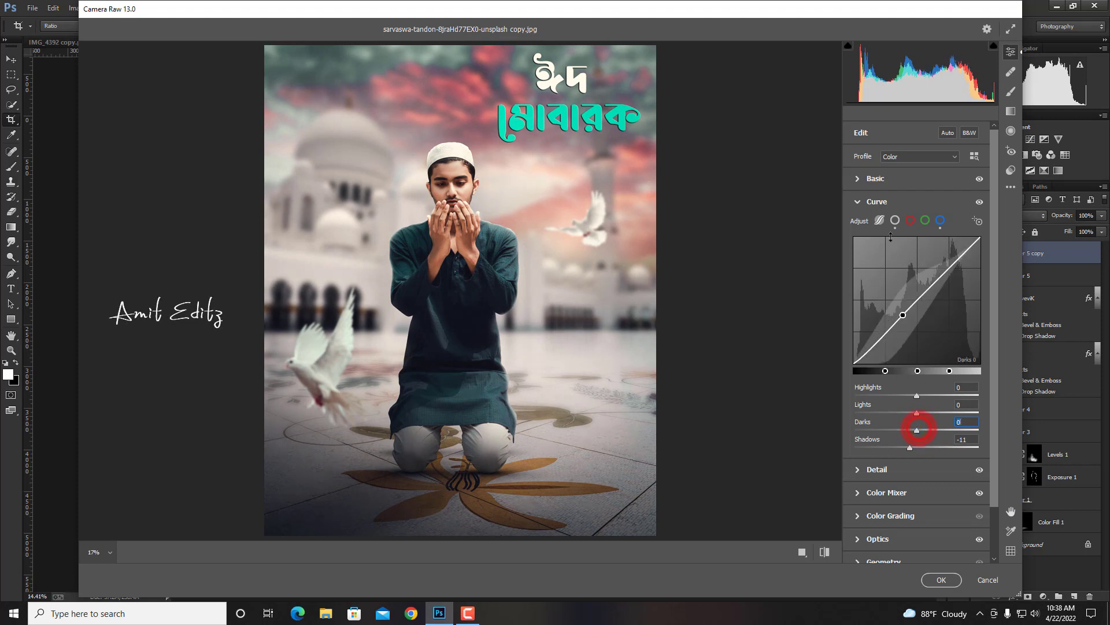
click(875, 178)
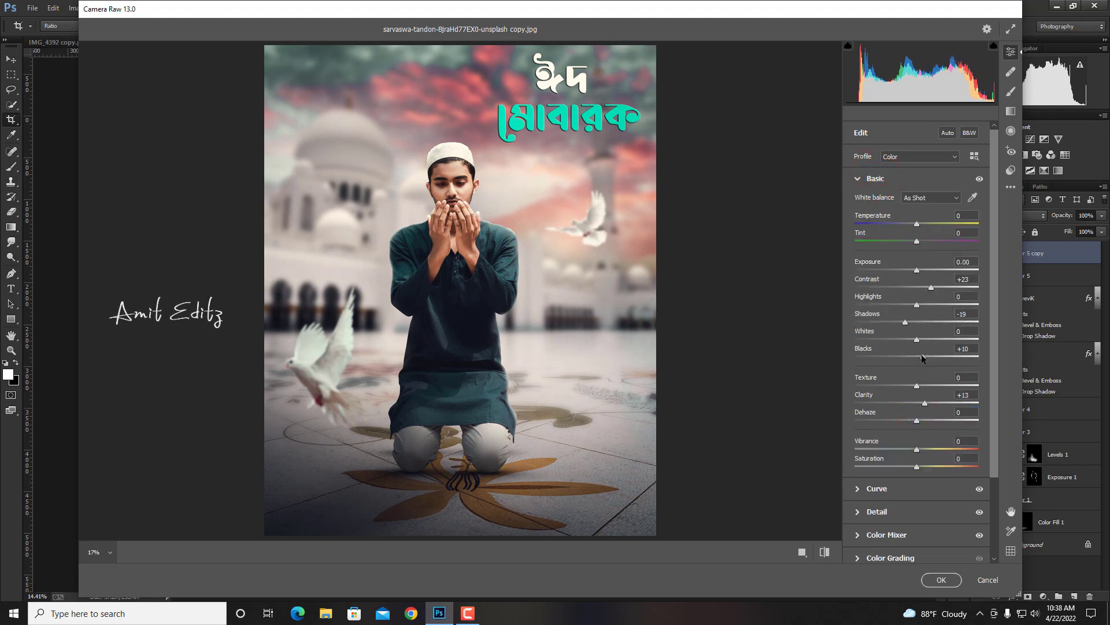
drag(931, 357, 930, 357)
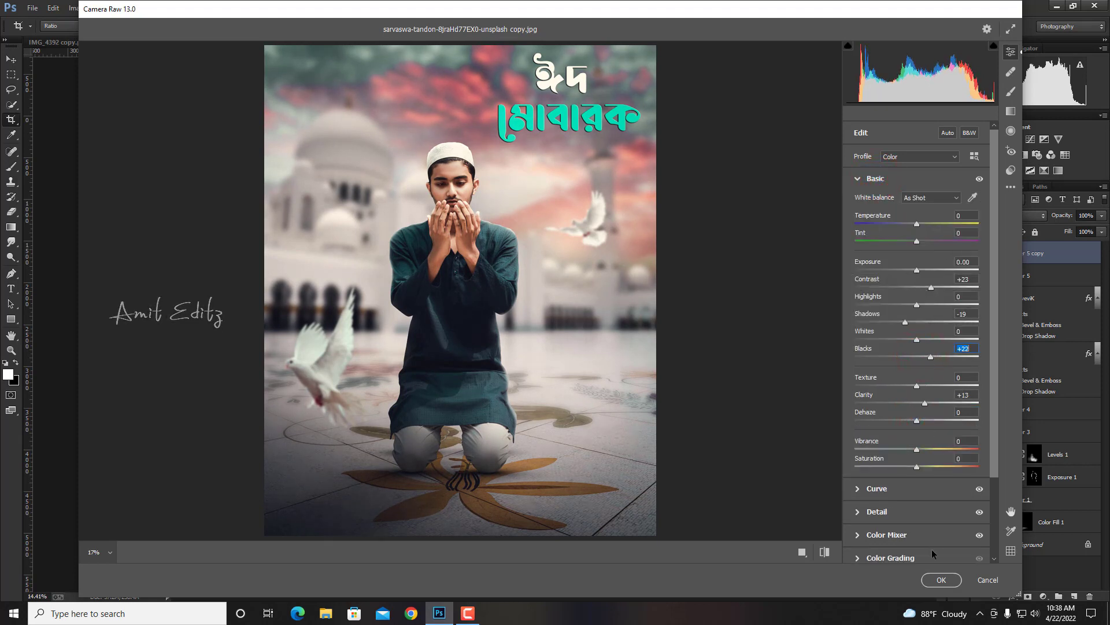
click(941, 580)
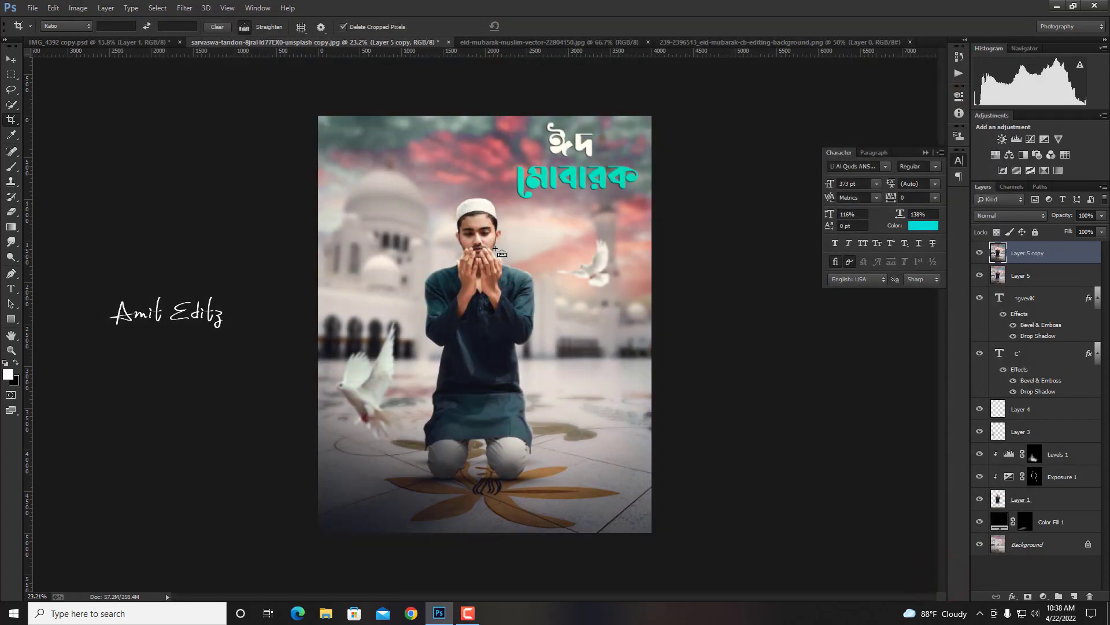
- Dodge the man's forehead, left sleeve and hands at Midtones, 16% exposure
scroll(495, 249, up, 3)
click(11, 256)
scroll(404, 186, up, 1)
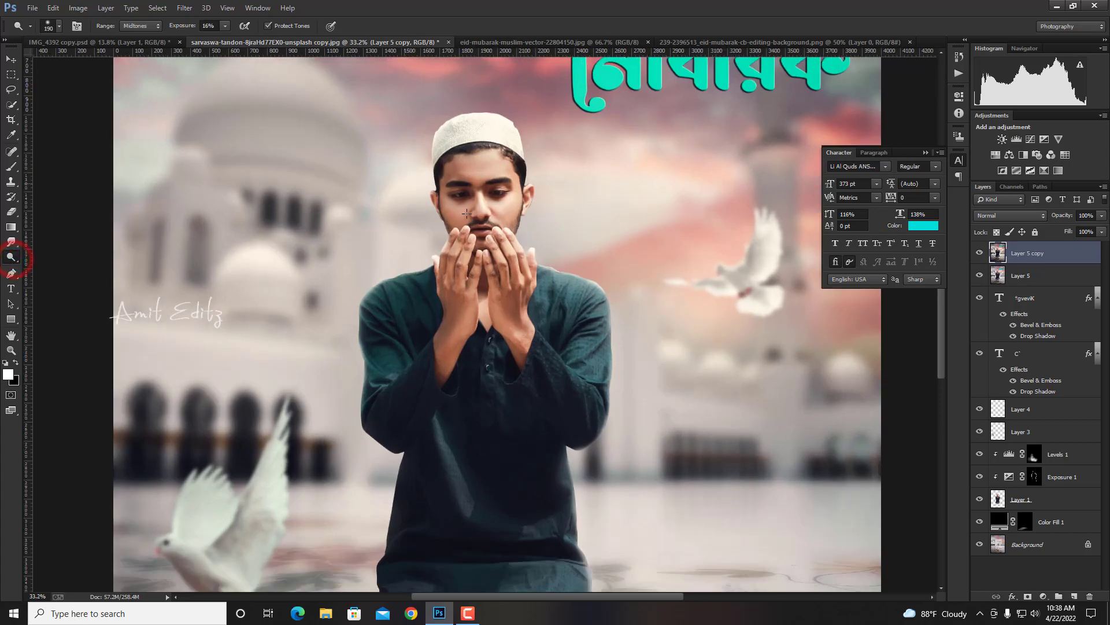
scroll(522, 225, up, 1)
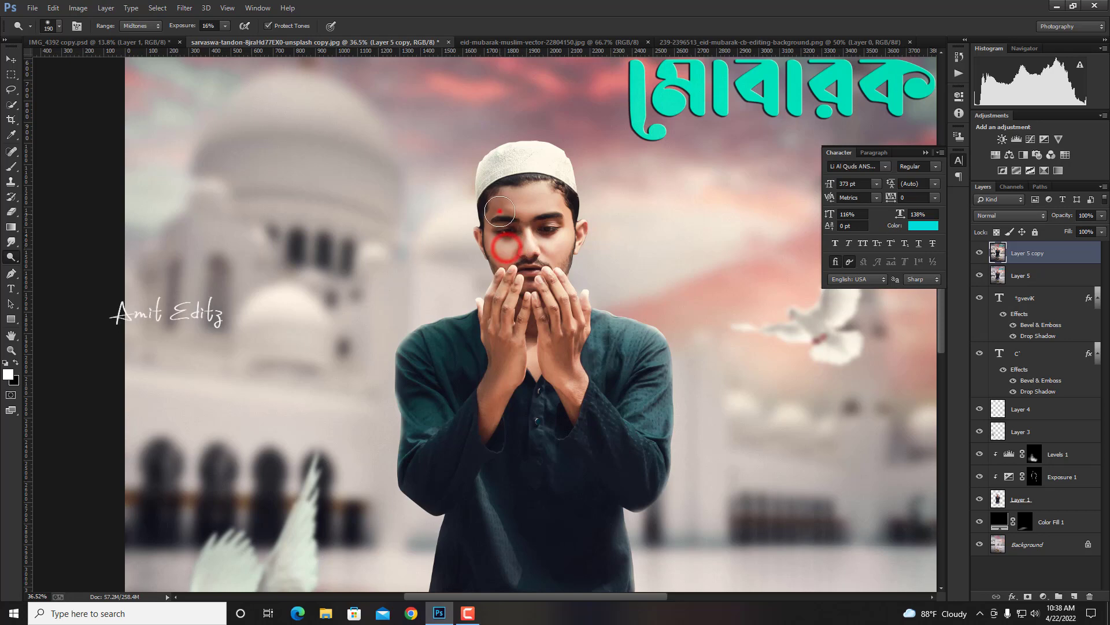
drag(506, 247, 512, 301)
scroll(496, 397, down, 2)
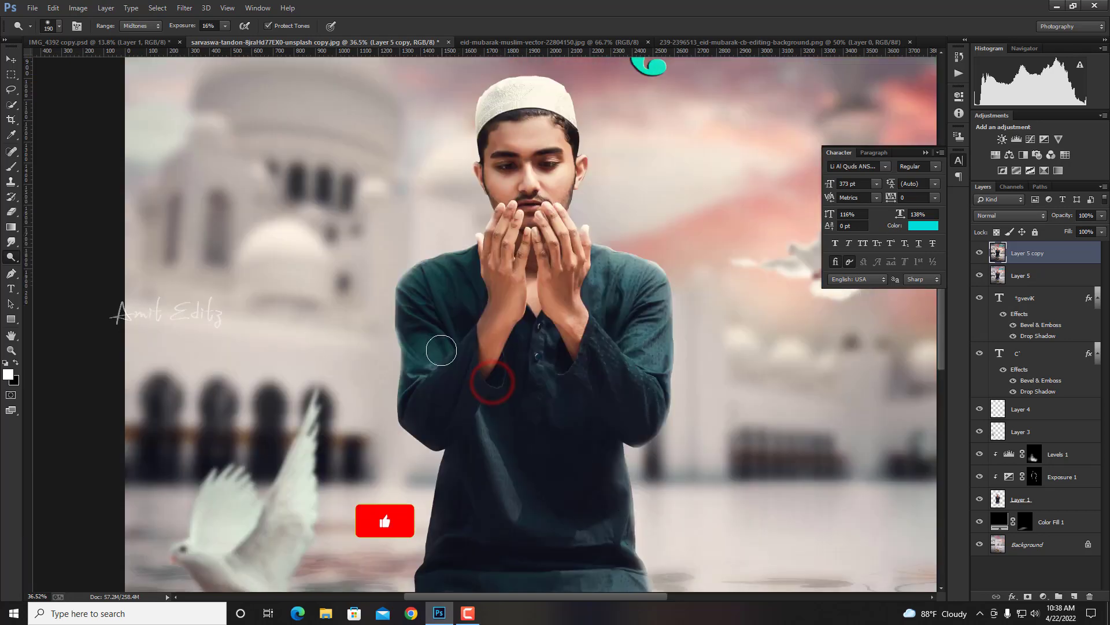
drag(462, 384, 474, 431)
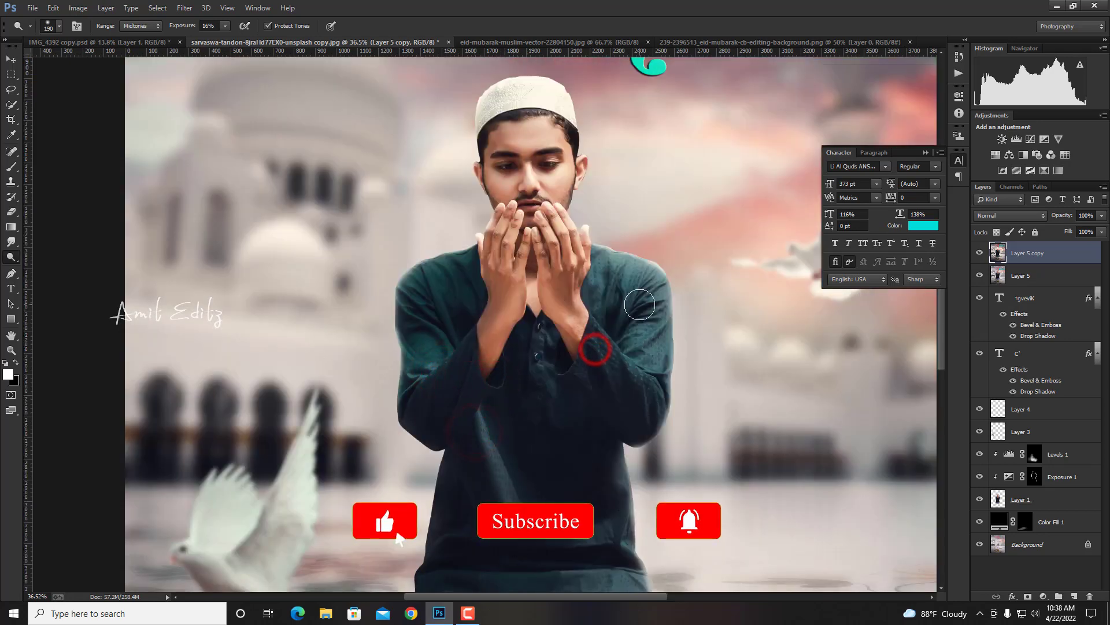
click(650, 324)
mouse_move(615, 270)
mouse_down()
mouse_move(550, 283)
mouse_move(529, 149)
mouse_up()
- Dodge more of the robe, its hem, both knees and the area near the hands
scroll(539, 364, down, 3)
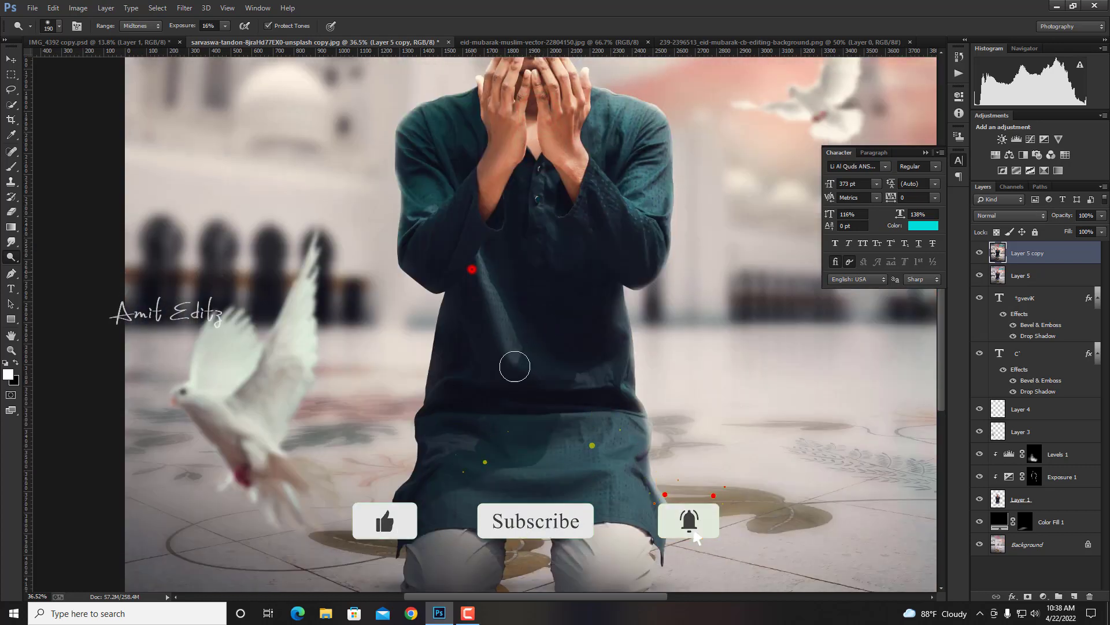
click(471, 267)
click(587, 332)
click(588, 409)
click(518, 432)
click(470, 471)
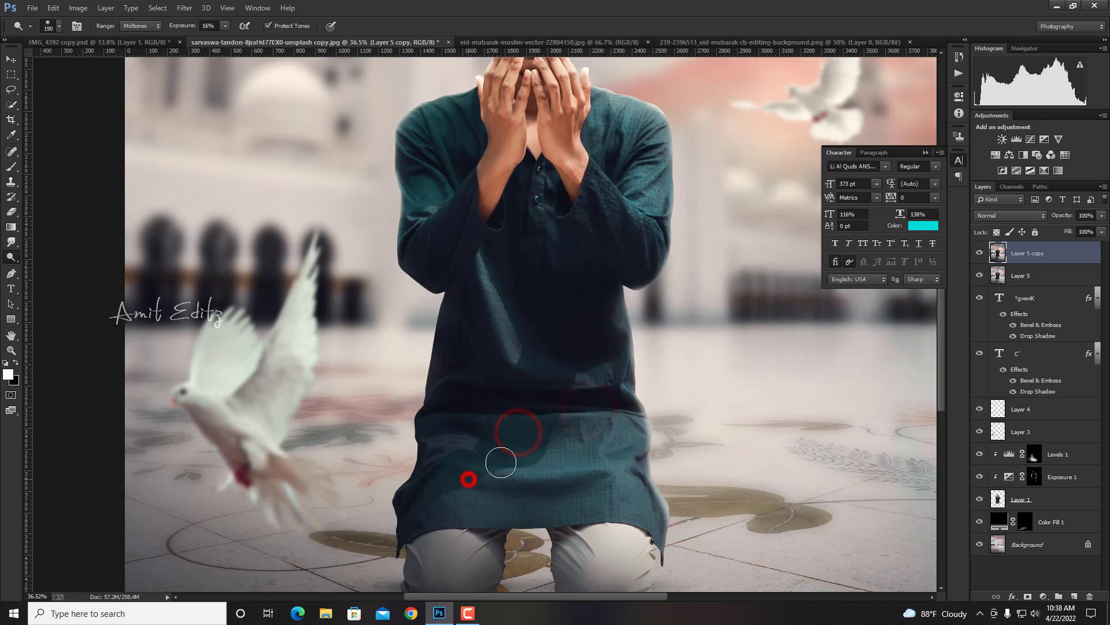
scroll(610, 466, down, 3)
click(597, 407)
click(617, 466)
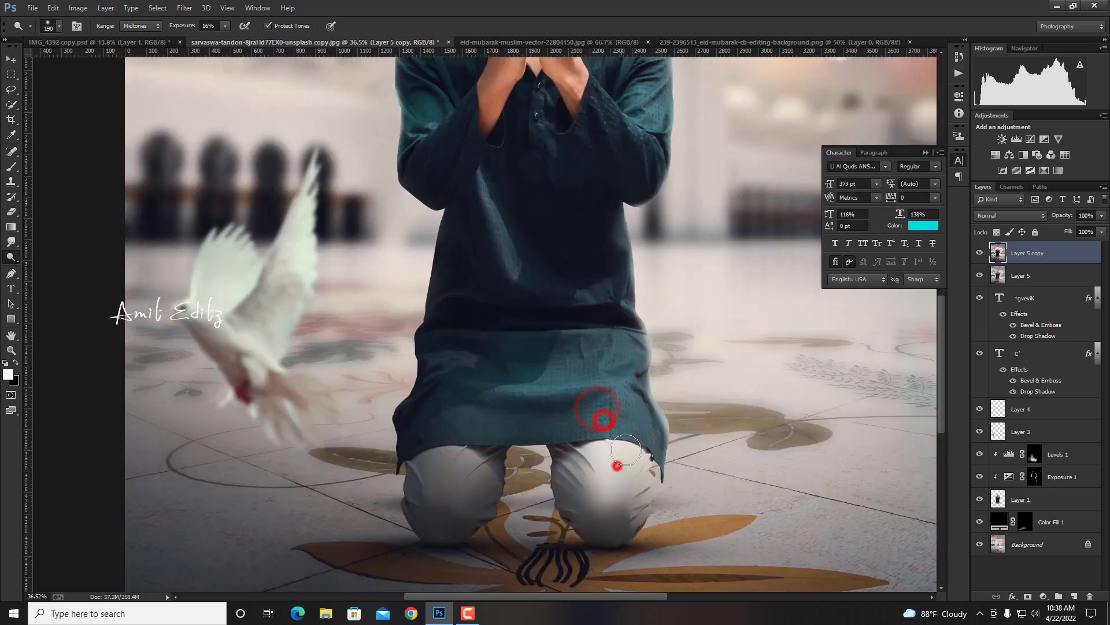
click(431, 422)
click(459, 463)
click(604, 307)
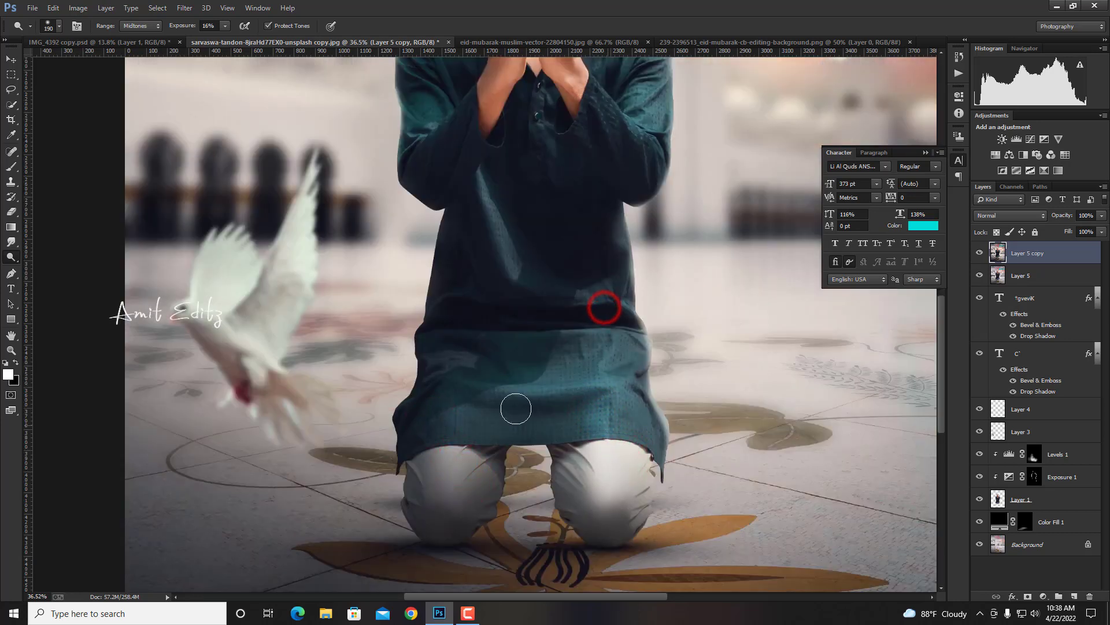
click(473, 272)
scroll(498, 226, up, 3)
click(496, 300)
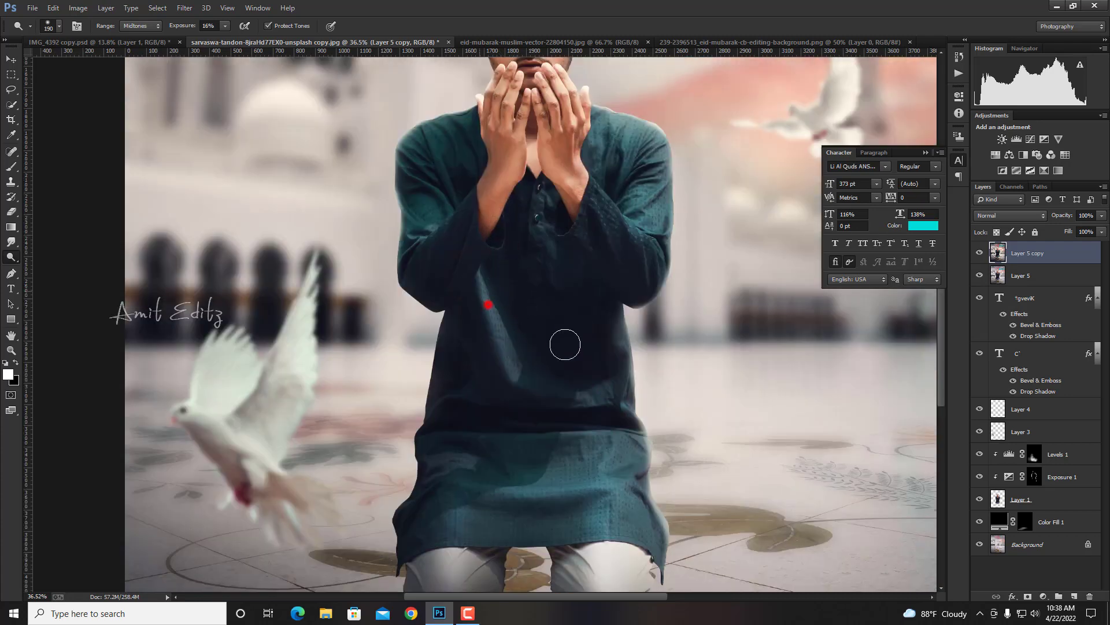
click(590, 190)
scroll(610, 223, down, 5)
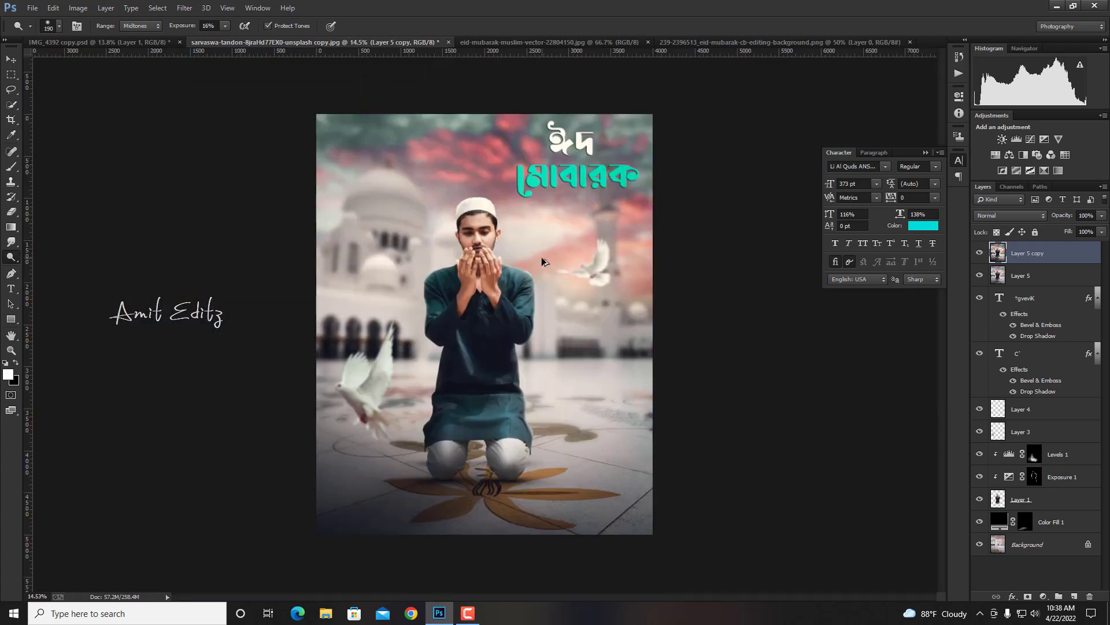
scroll(542, 261, up, 1)
- Soften the robe, right sleeve, face and cap with 10%-strength Blur Tool strokes
right_click(8, 241)
click(52, 241)
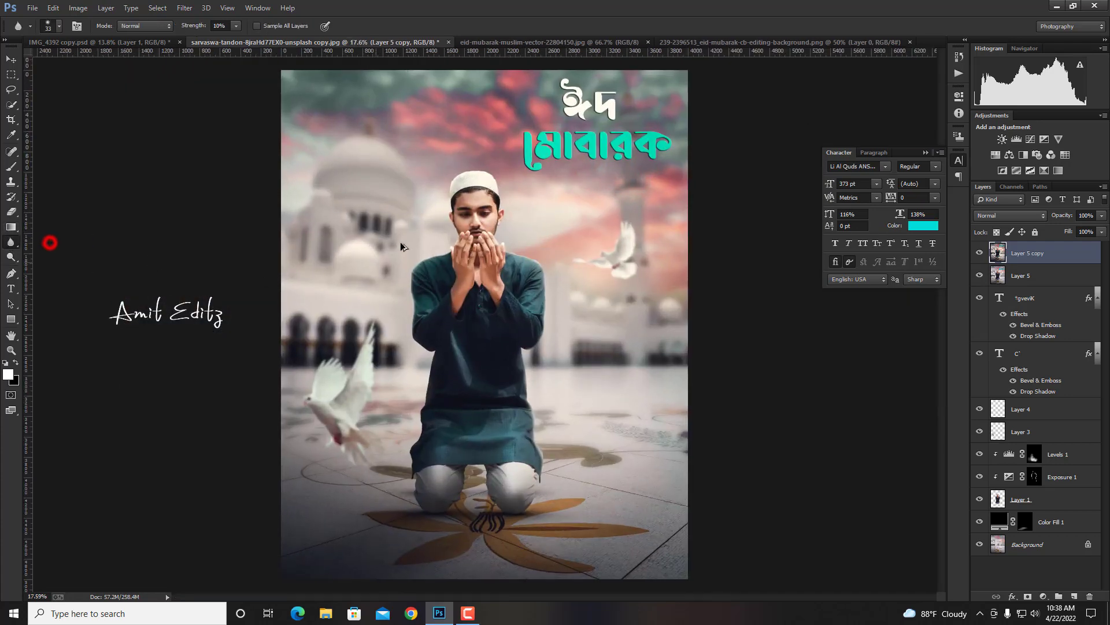
scroll(46, 231, up, 1)
drag(469, 268, 477, 435)
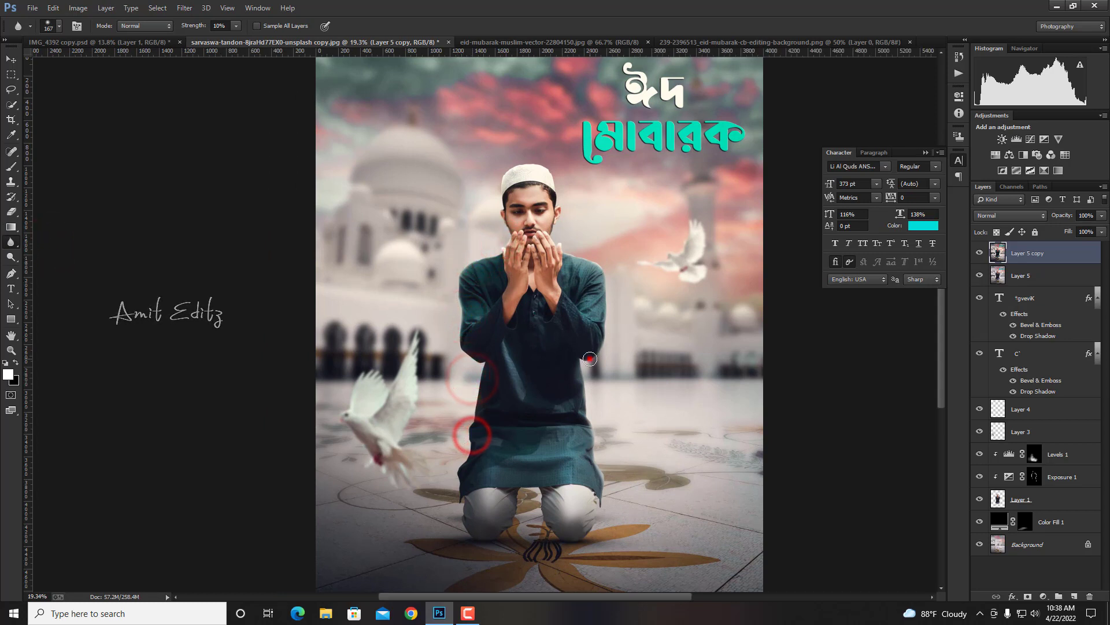
click(590, 359)
click(603, 261)
click(556, 225)
click(524, 167)
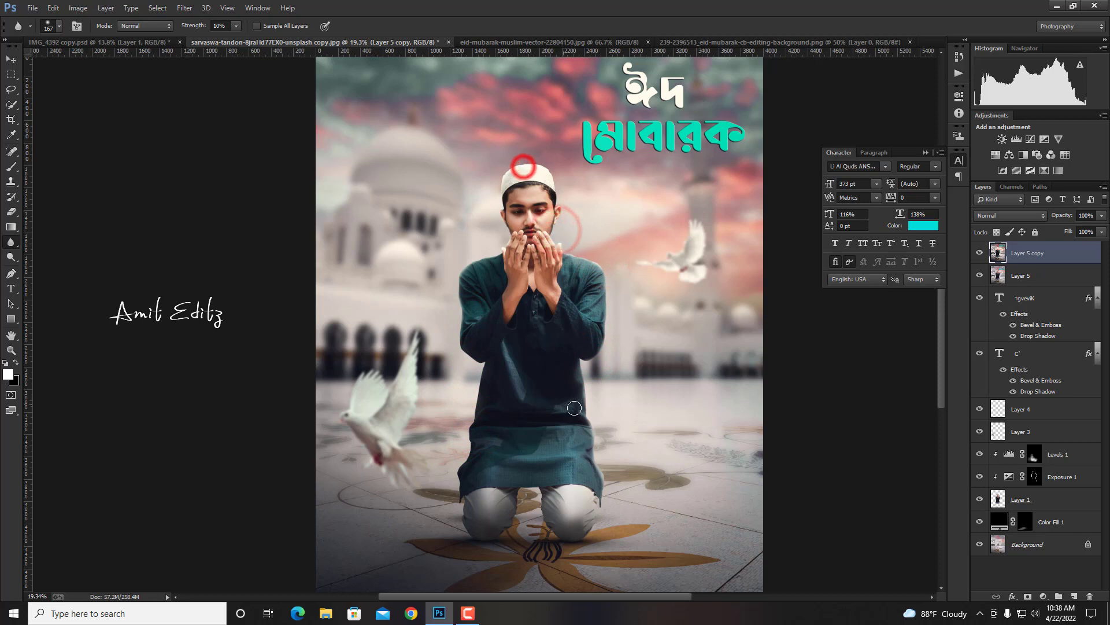
scroll(578, 289, down, 1)
click(603, 385)
click(607, 440)
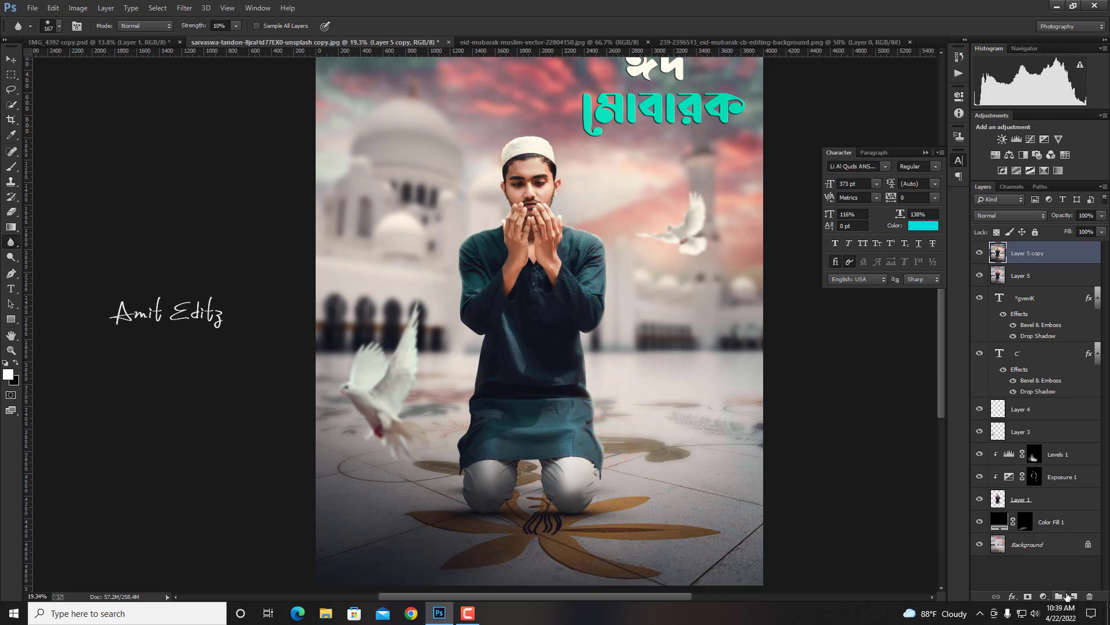
click(1074, 596)
- Set the new layer to Linear Dodge (Add) and load a light pink brush at 25% opacity
click(992, 216)
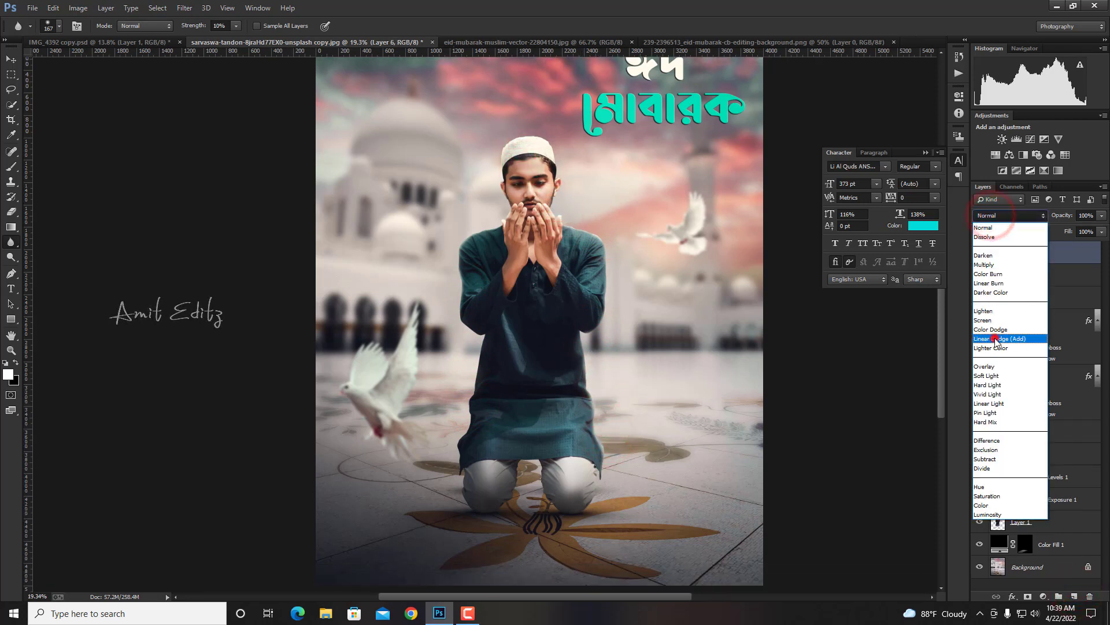
click(994, 338)
click(10, 168)
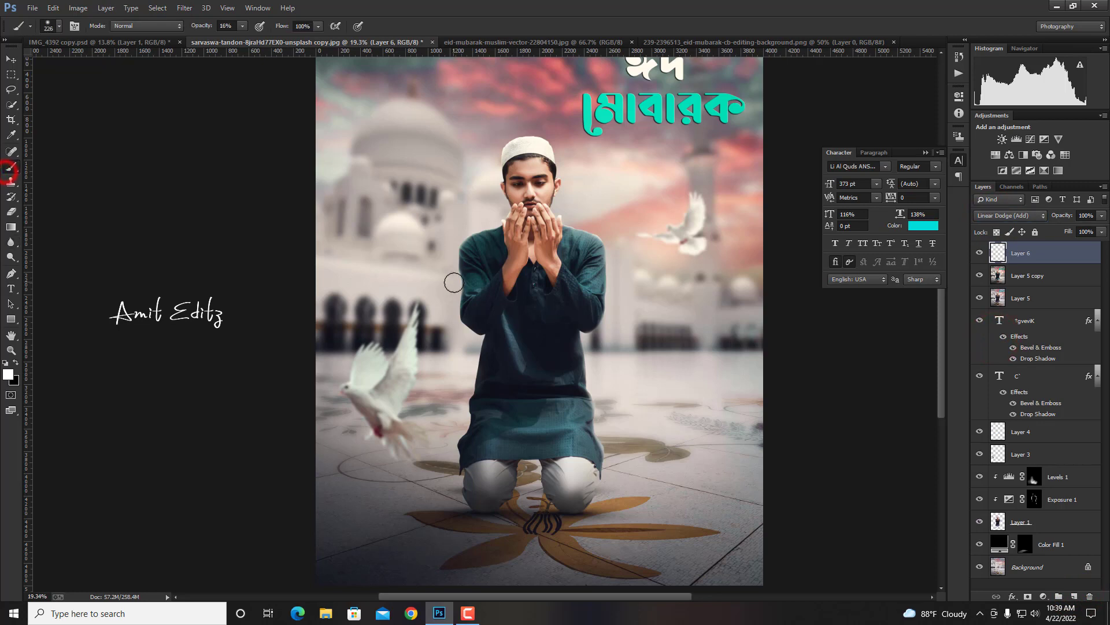
alt+click(388, 273)
click(226, 25)
text(25)
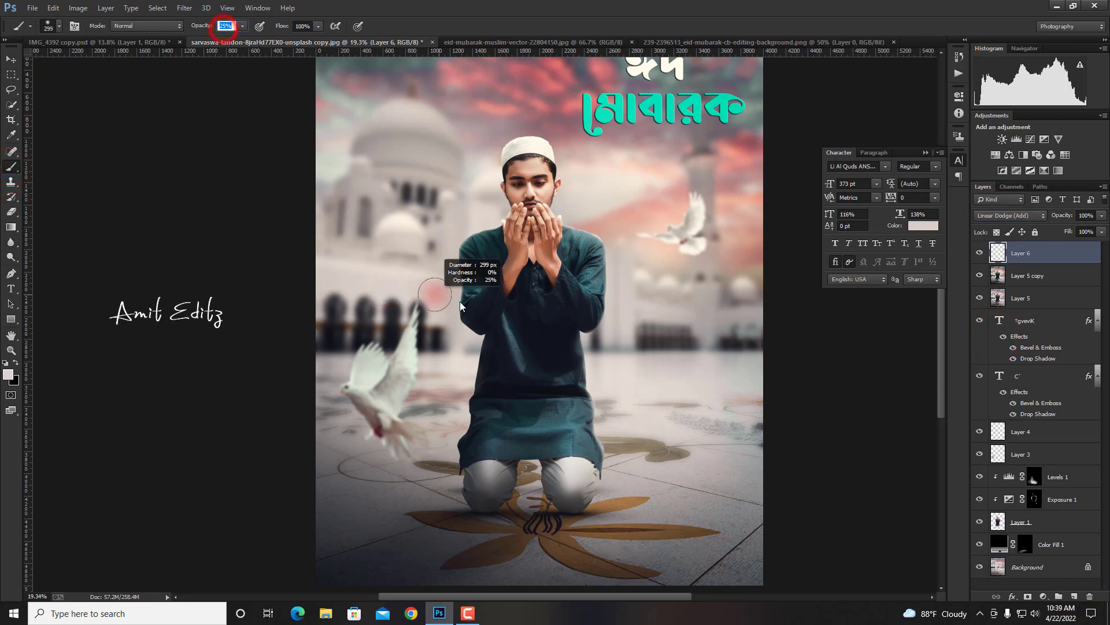
- Paint large soft pink glow over the mosque windows, floor and sky beside the man
drag(434, 281, 435, 222)
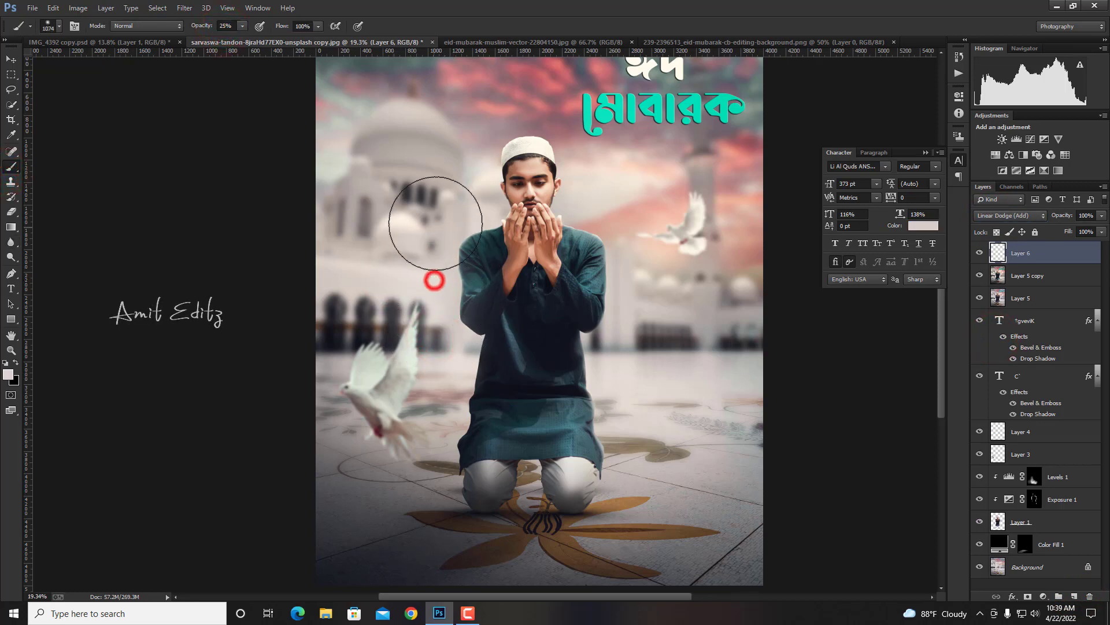
click(457, 203)
click(605, 322)
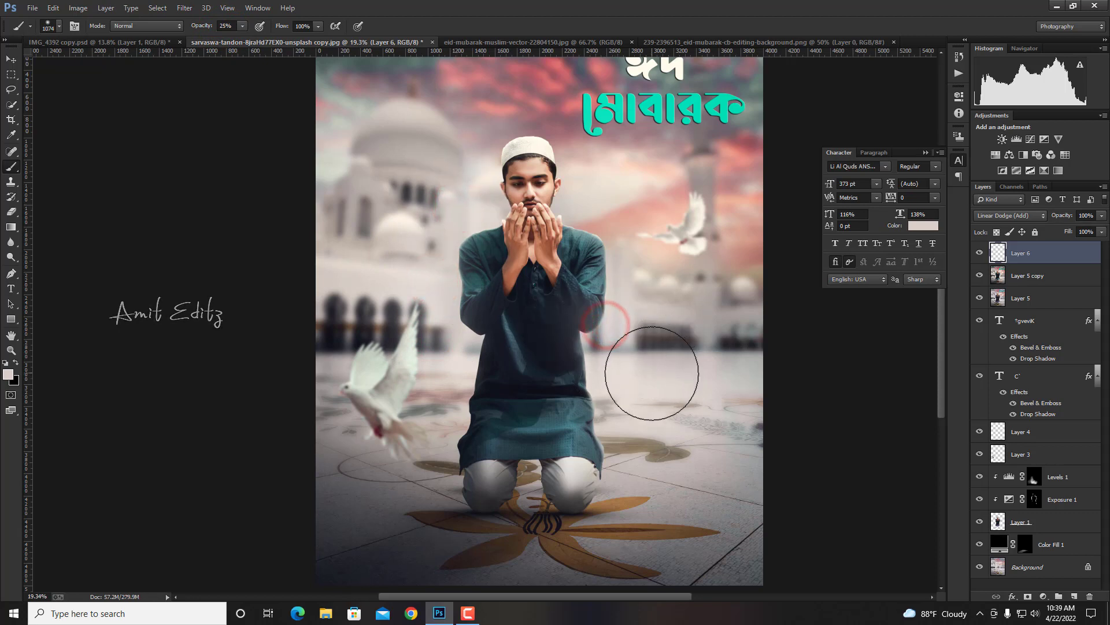
click(612, 353)
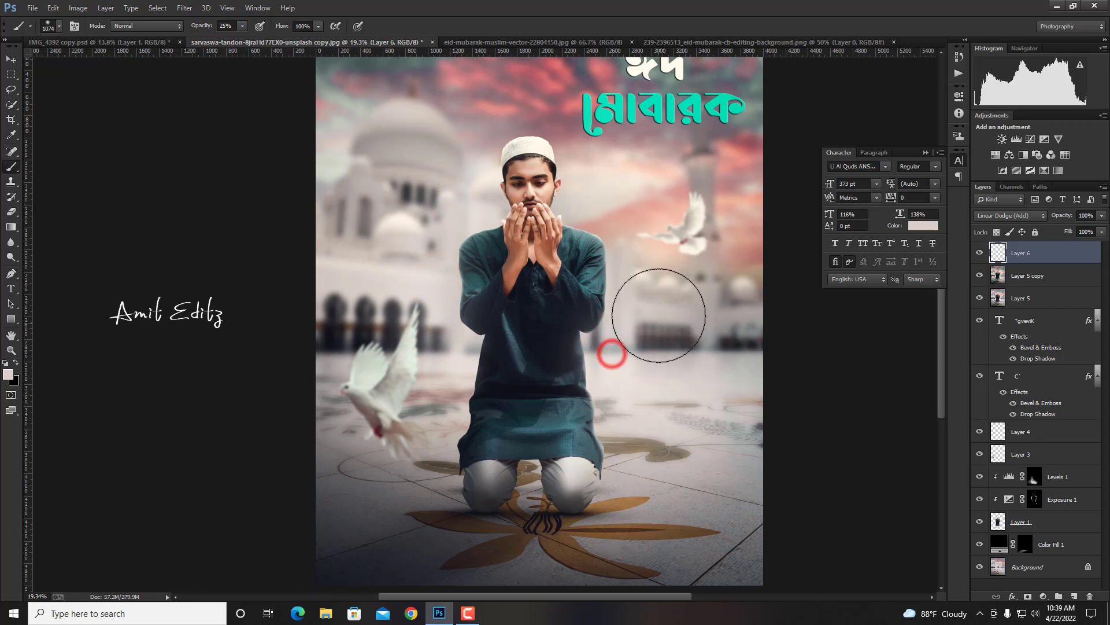
click(629, 237)
click(605, 221)
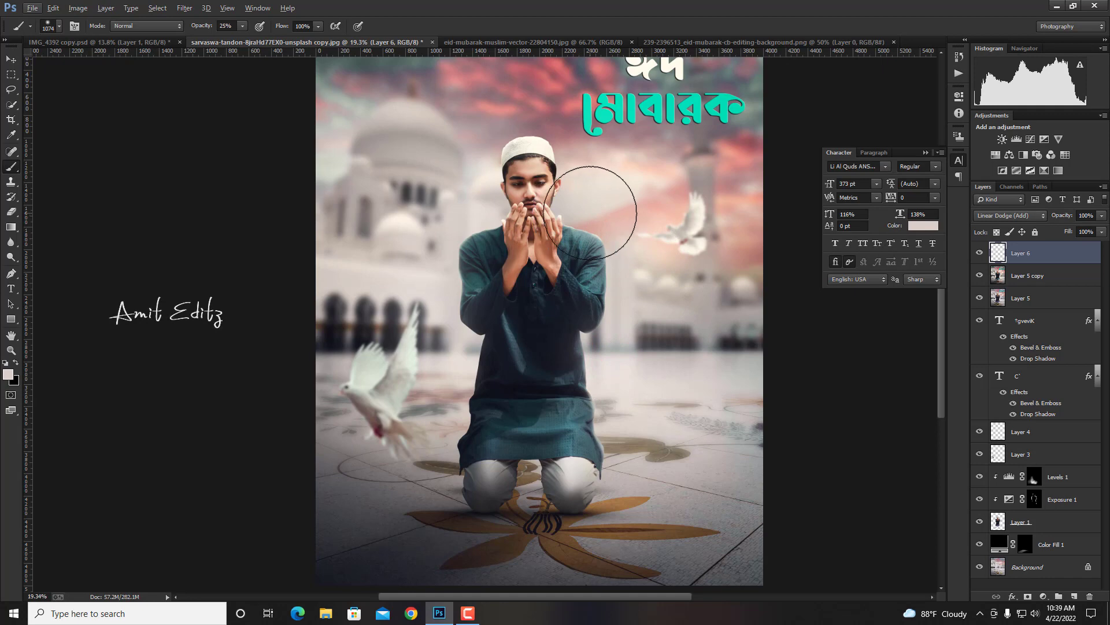
scroll(622, 277, down, 2)
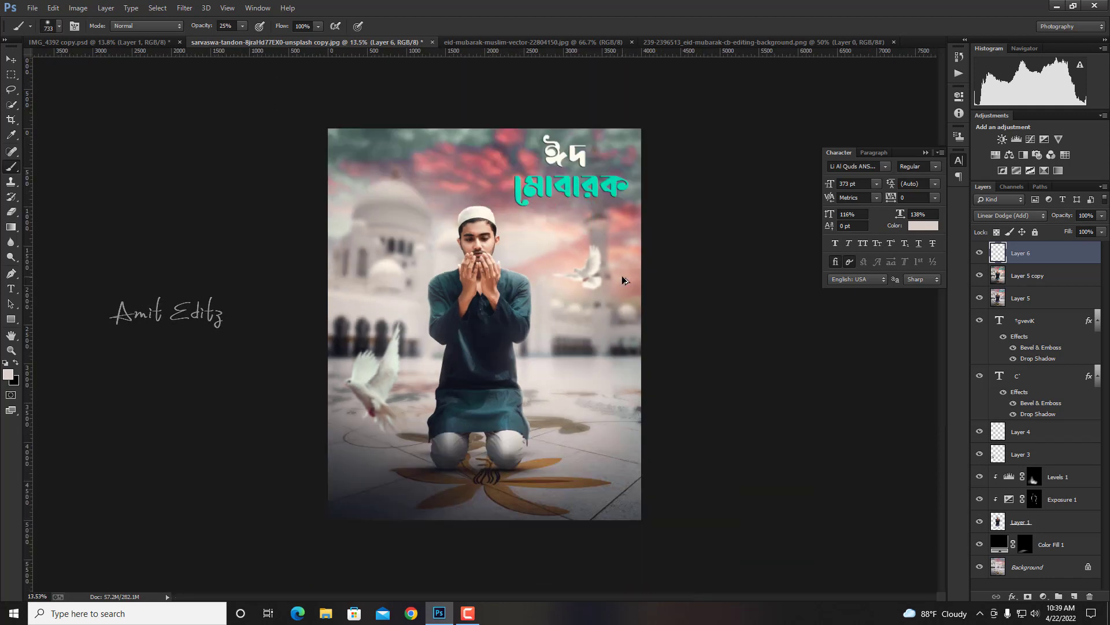
scroll(623, 281, up, 1)
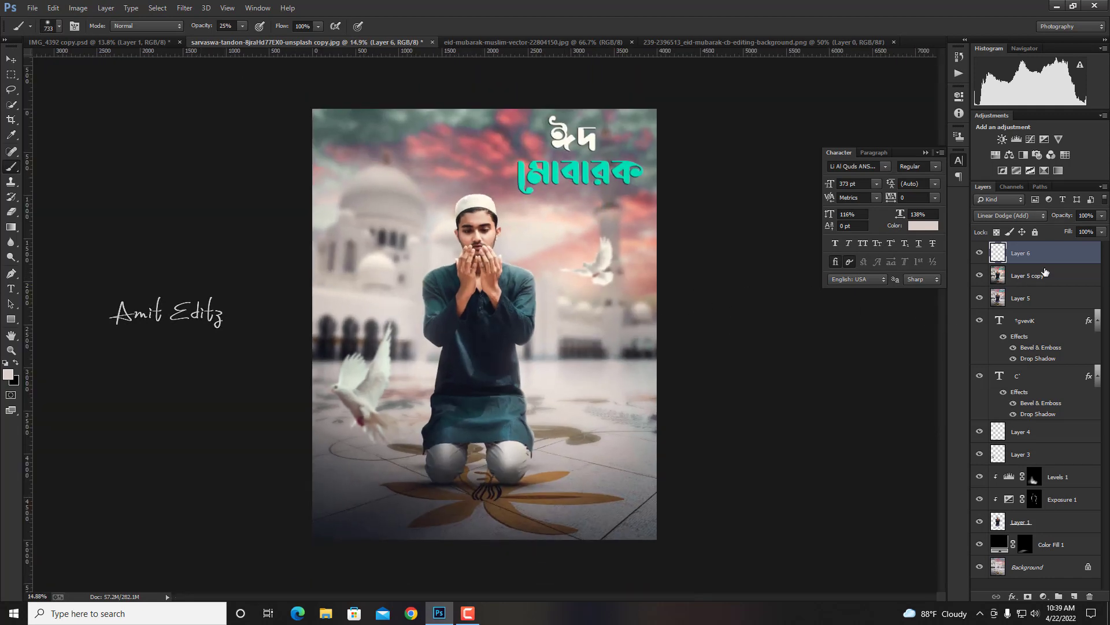
- Merge all visible layers into one Background layer, redoing the merge after an undo
right_click(1055, 267)
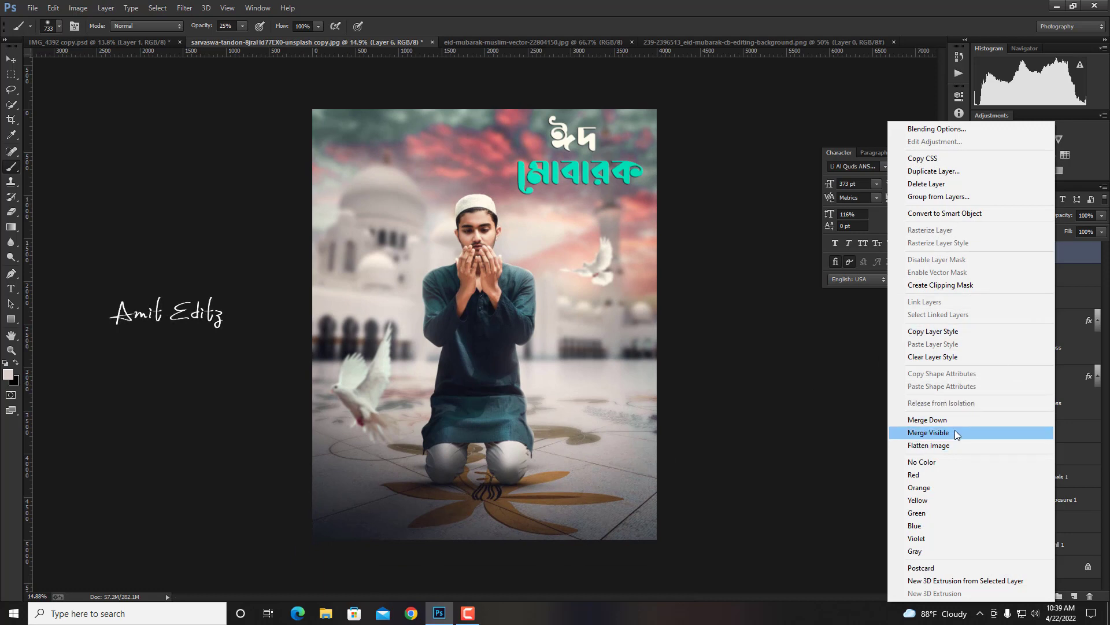
click(955, 431)
key(ctrl+z)
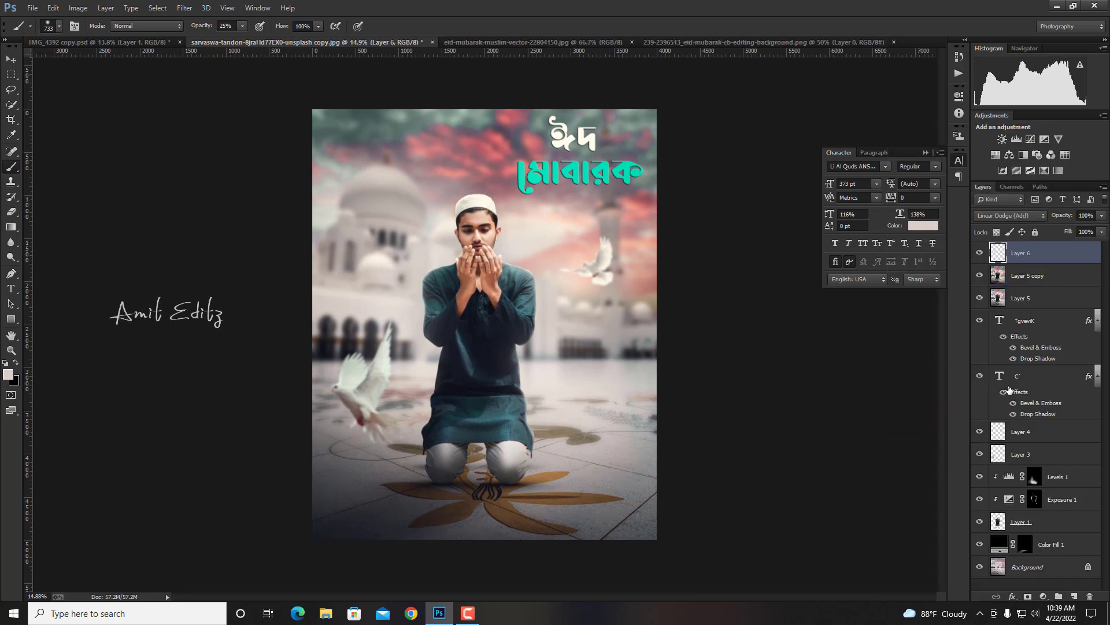
right_click(1023, 275)
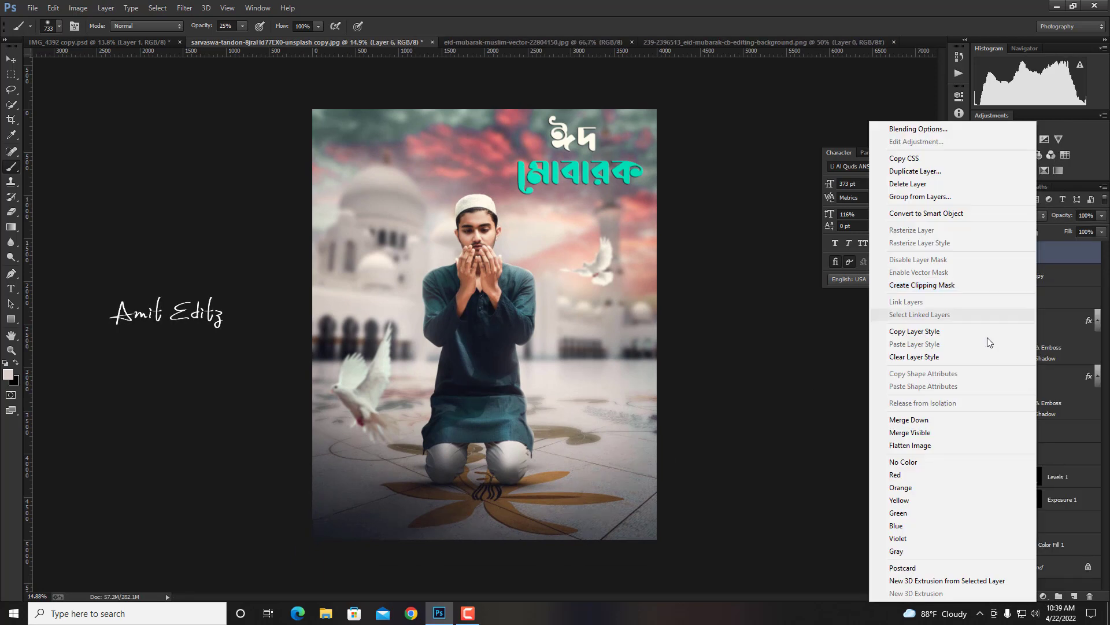
alt+click(916, 433)
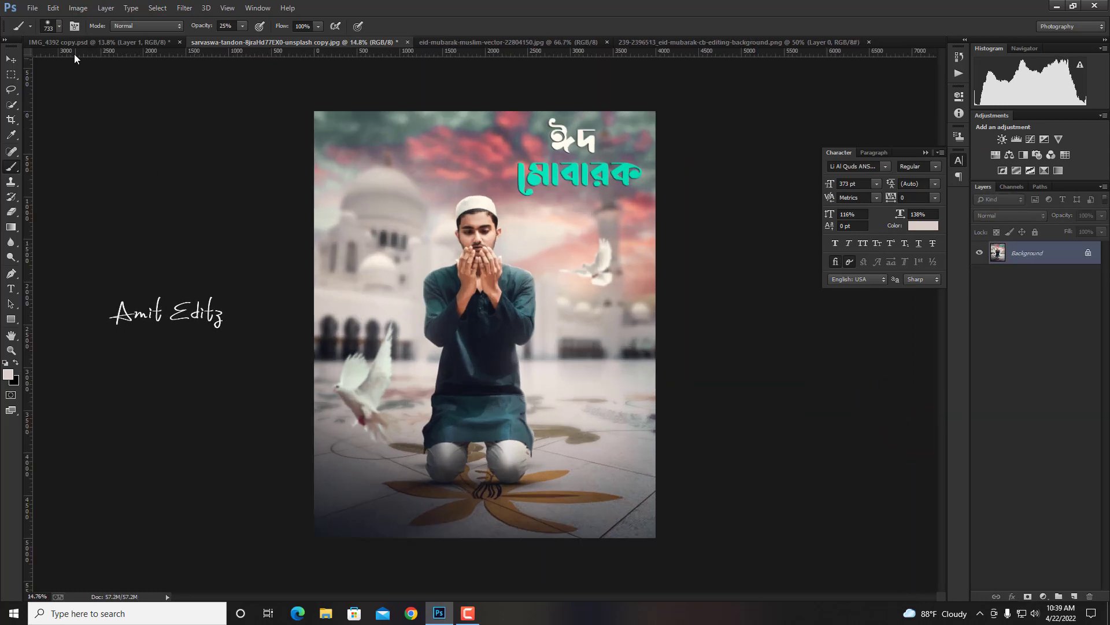
- Turn on the photo Background in IMG_4392, then return to the poster
click(75, 44)
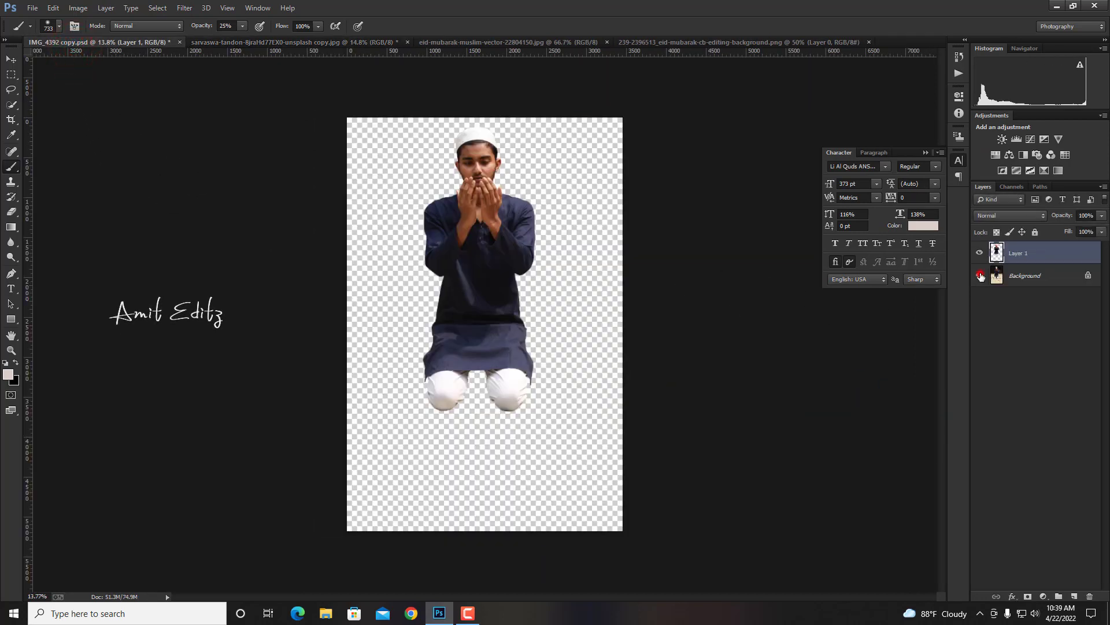
click(979, 275)
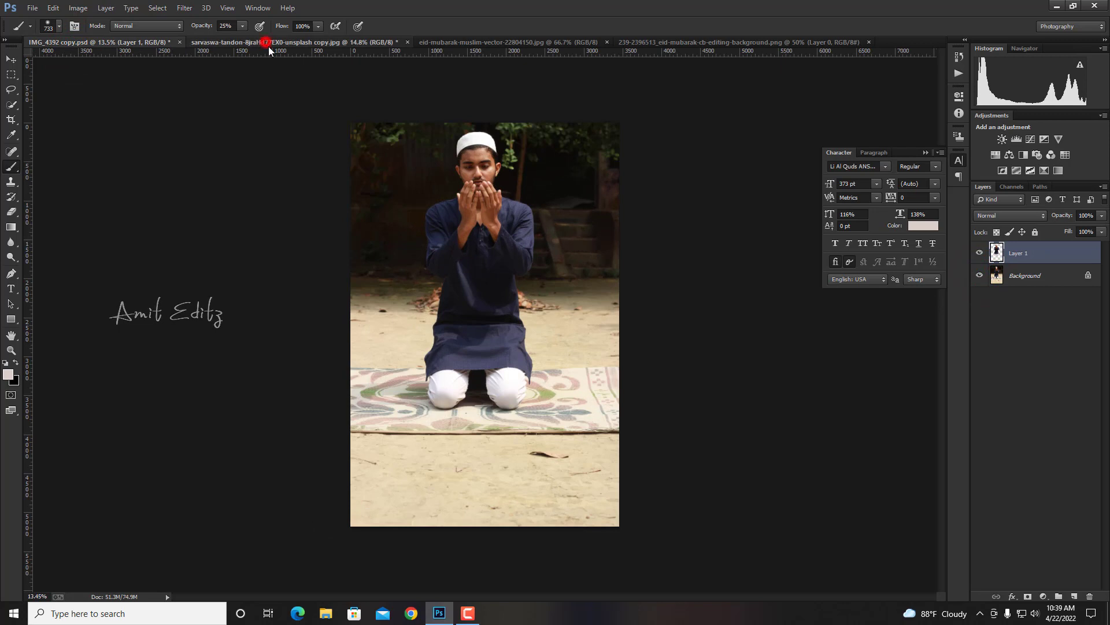
click(265, 42)
key(ctrl+minus)
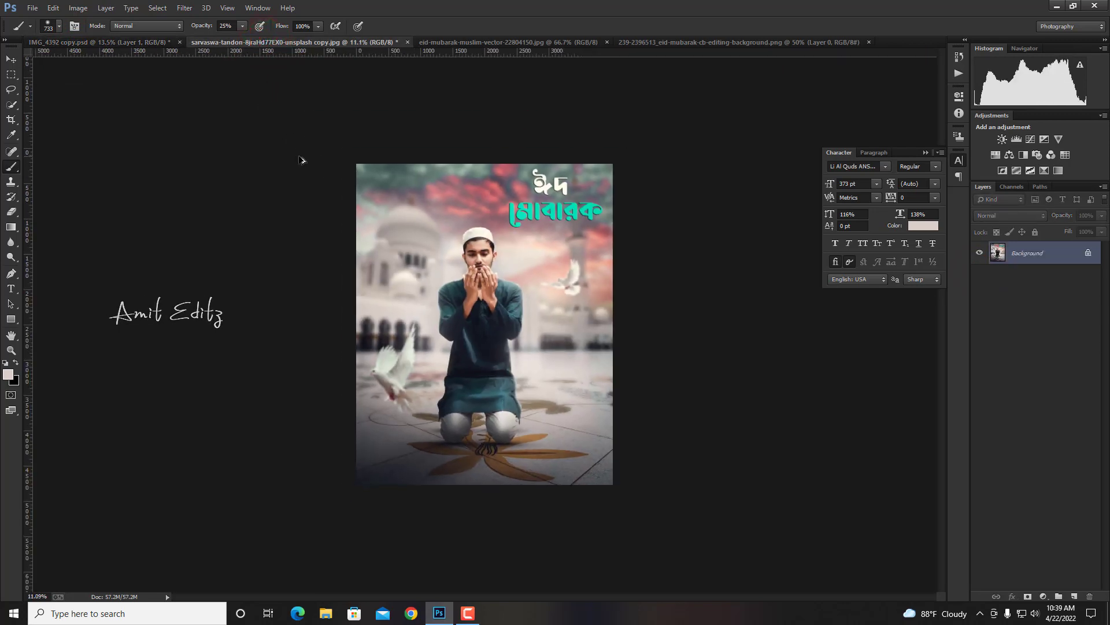
key(ctrl+plus)
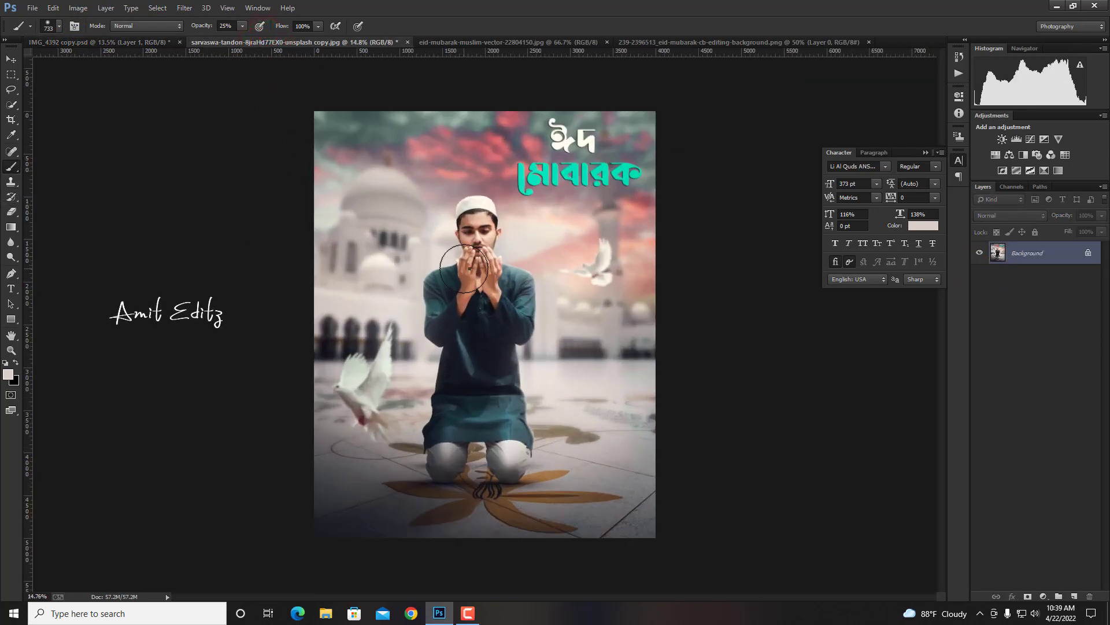
- Set the brush to a soft round 236 px tip at 100% opacity, then select the Move Tool
right_click(468, 269)
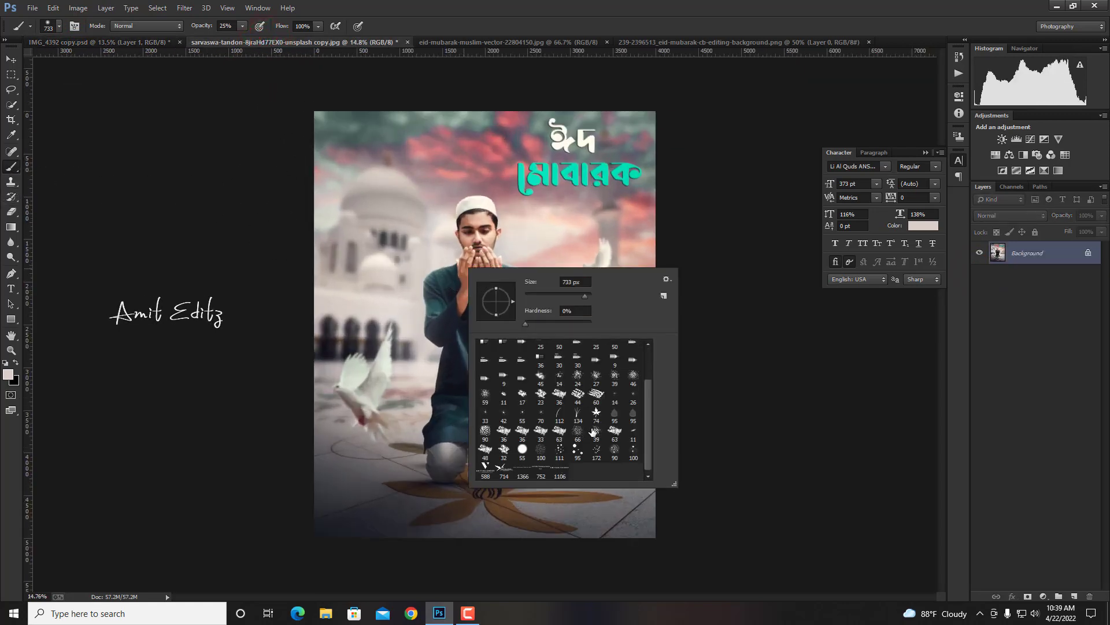
double_click(481, 469)
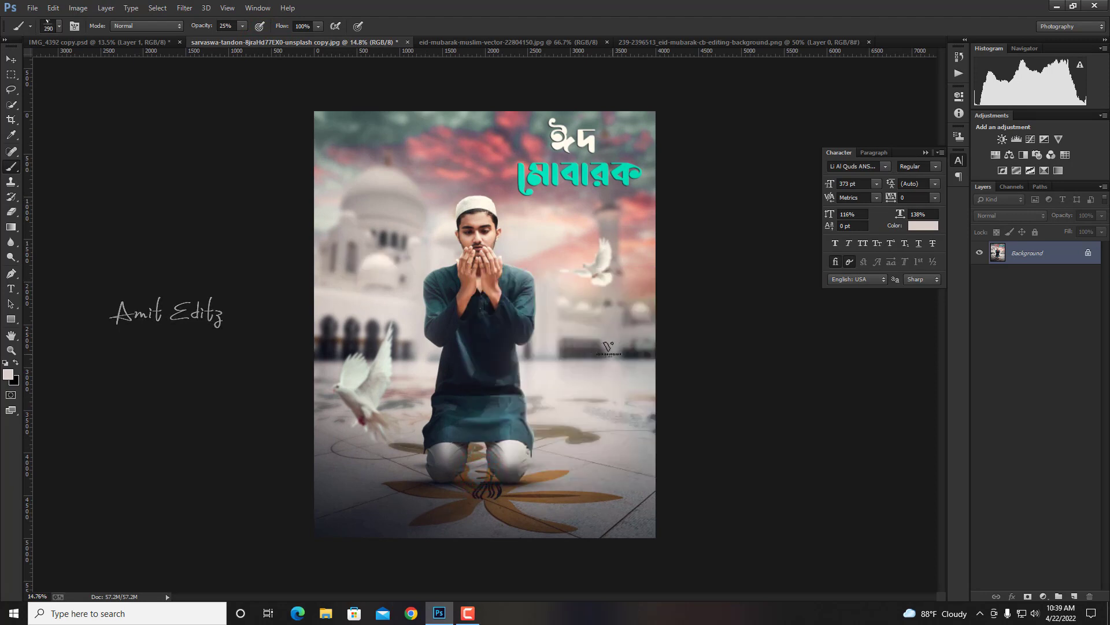
alt+right_click(594, 333)
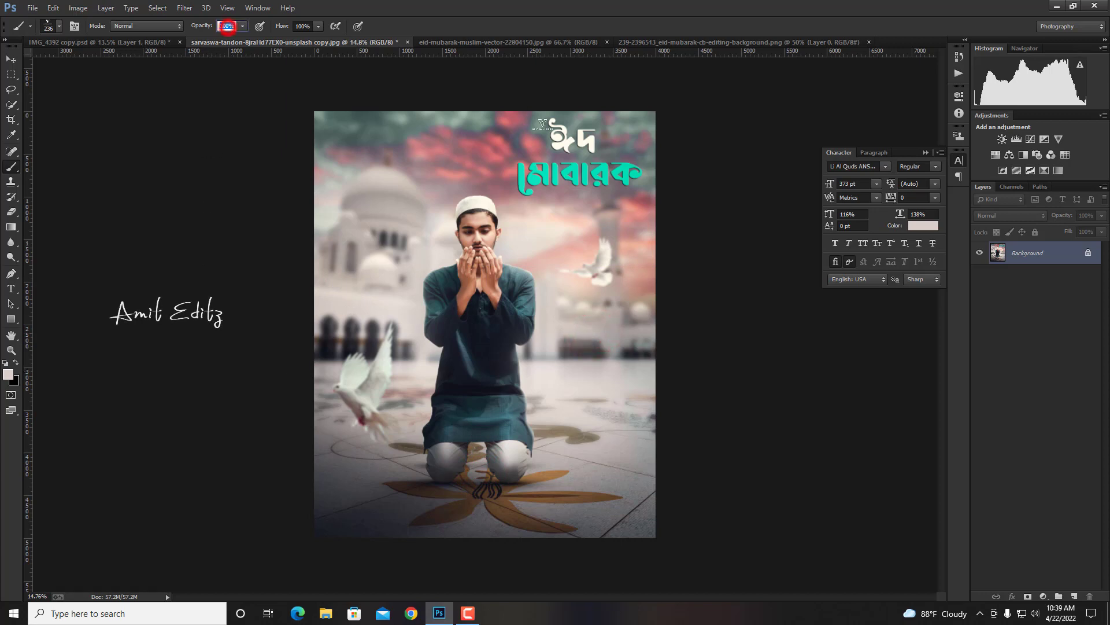
right_click(596, 329)
click(542, 456)
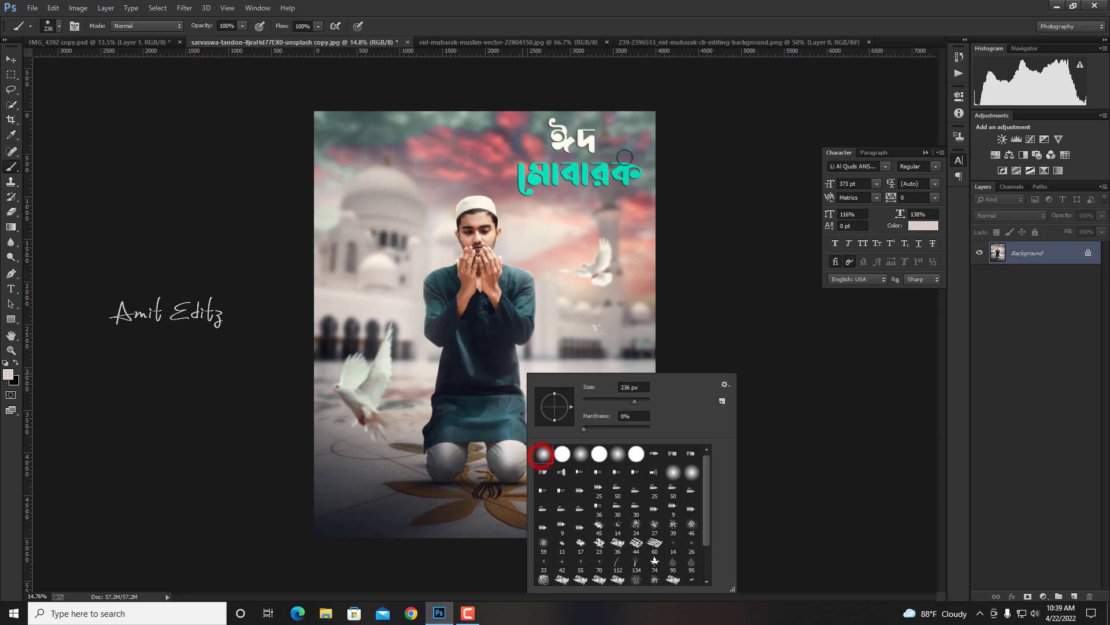
click(7, 60)
scroll(276, 221, down, 2)
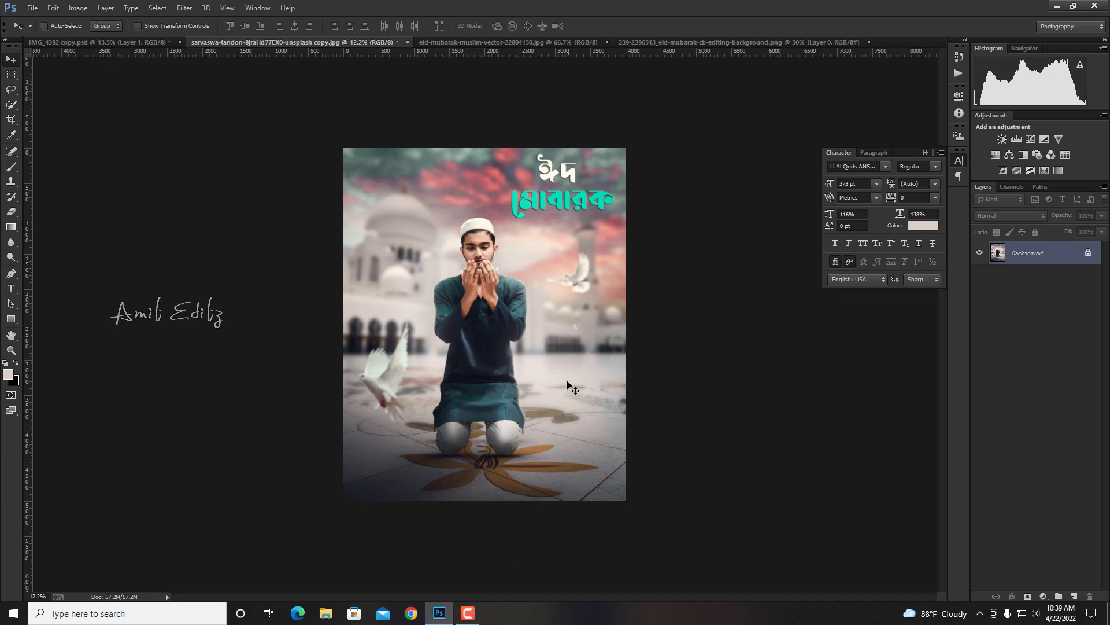
scroll(563, 359, up, 1)
scroll(564, 358, up, 1)
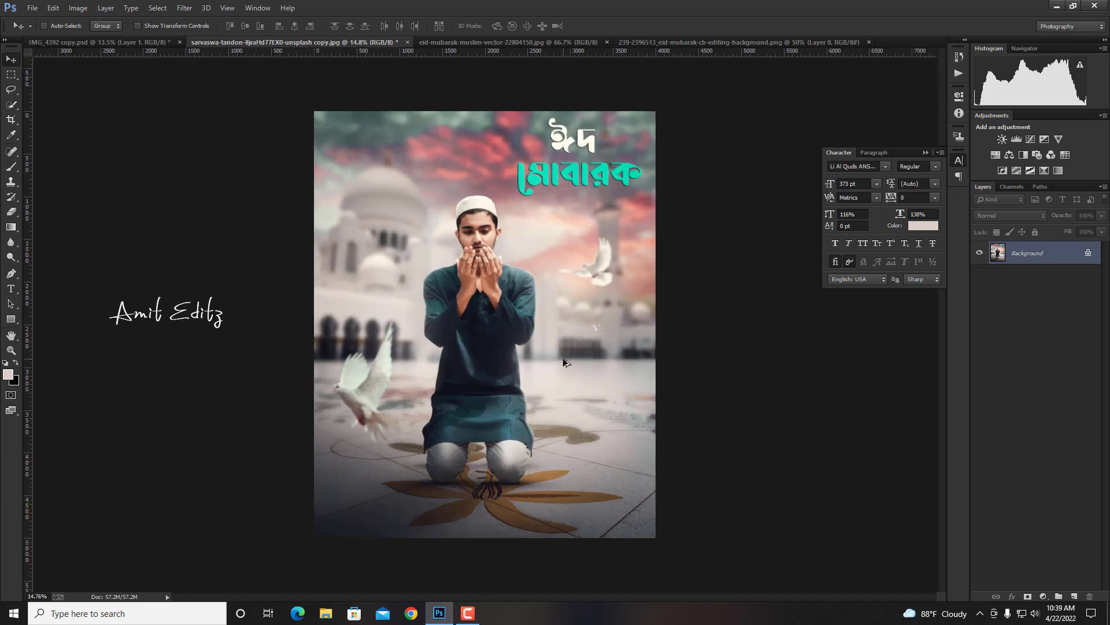